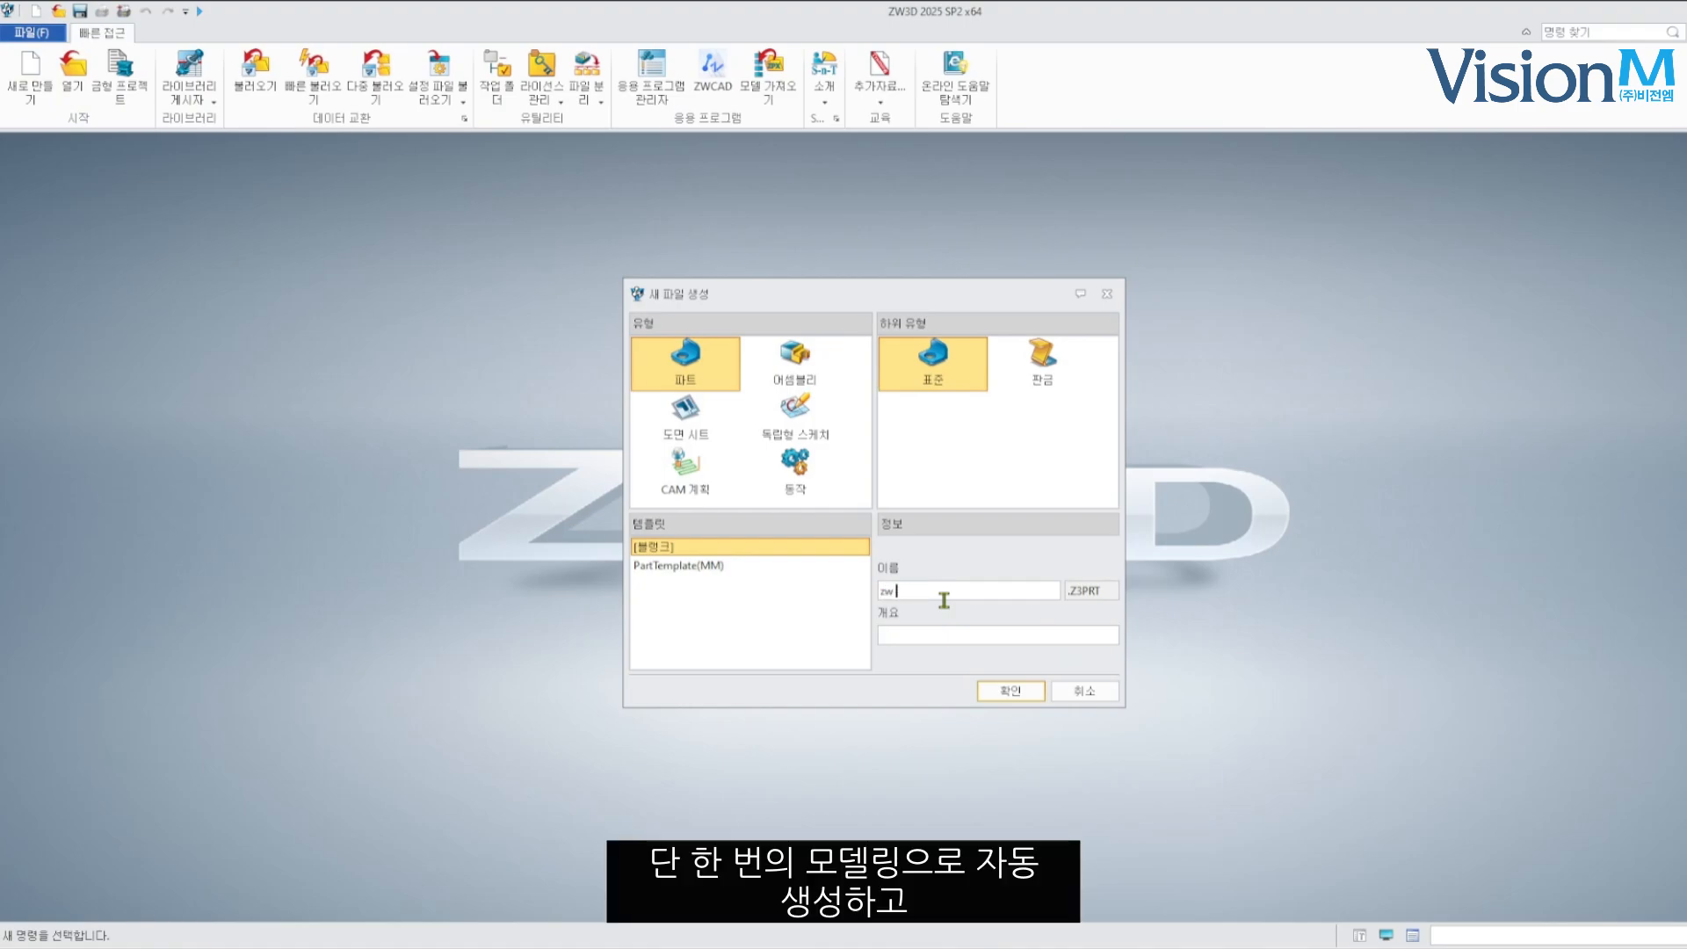
Create a standard part file named ZW 라이브러리 with the blank template
text(라이브러리)
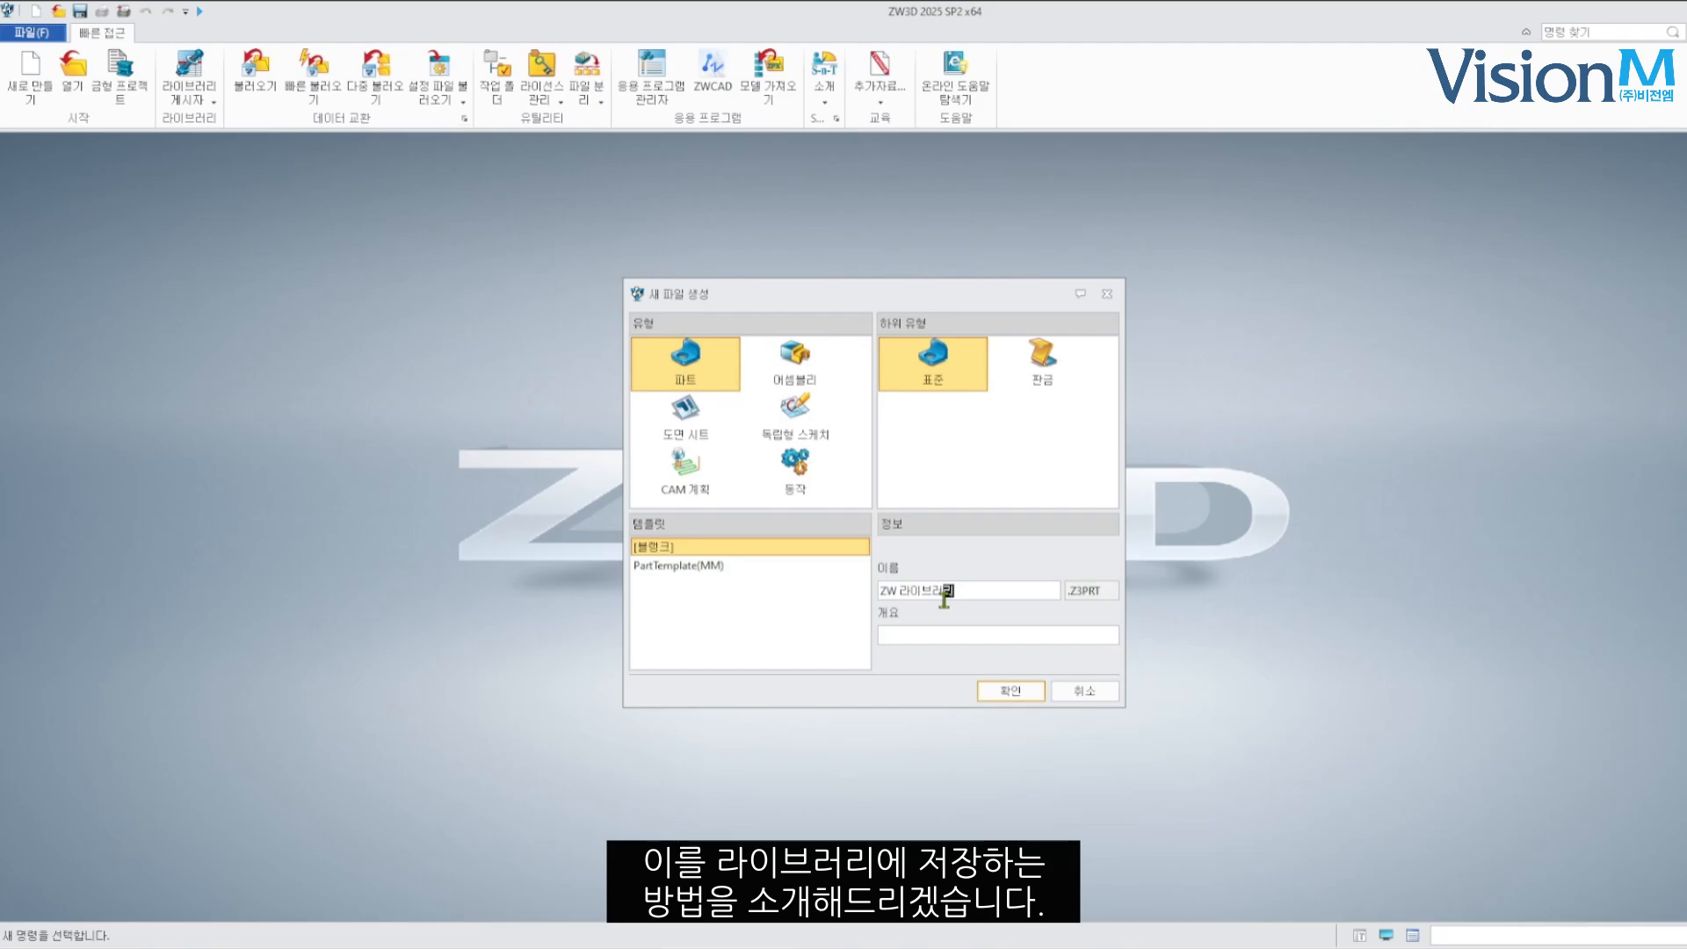
click(1033, 692)
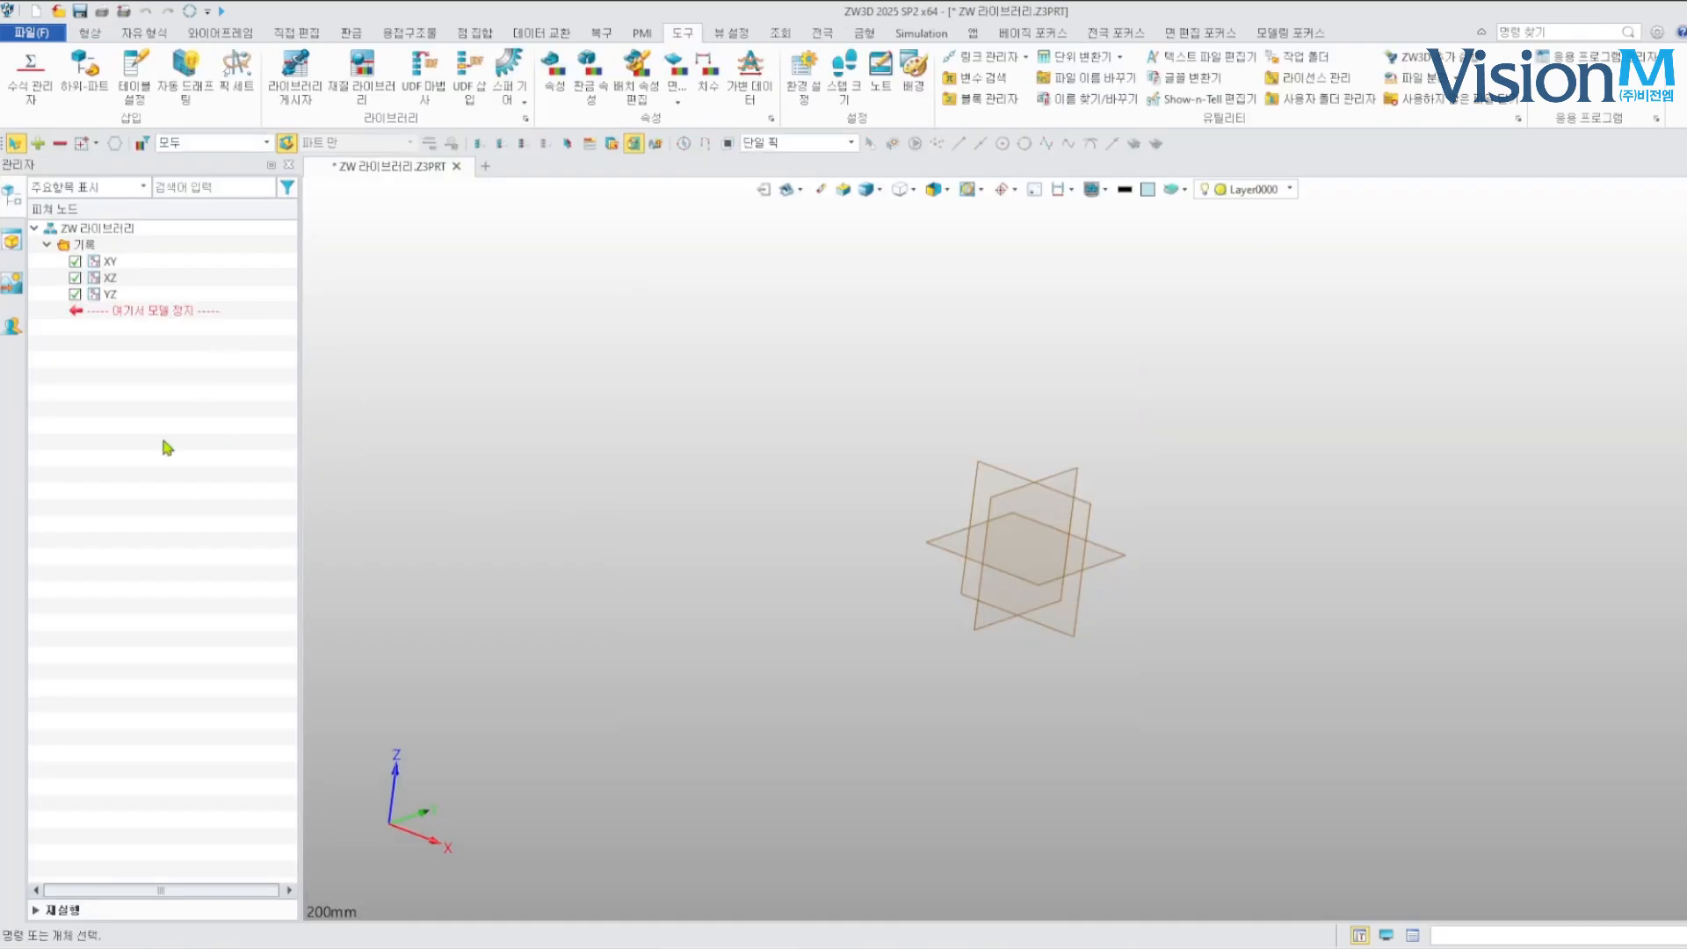
Add a number-type length variable M with the value 8 mm in the equation manager
click(30, 74)
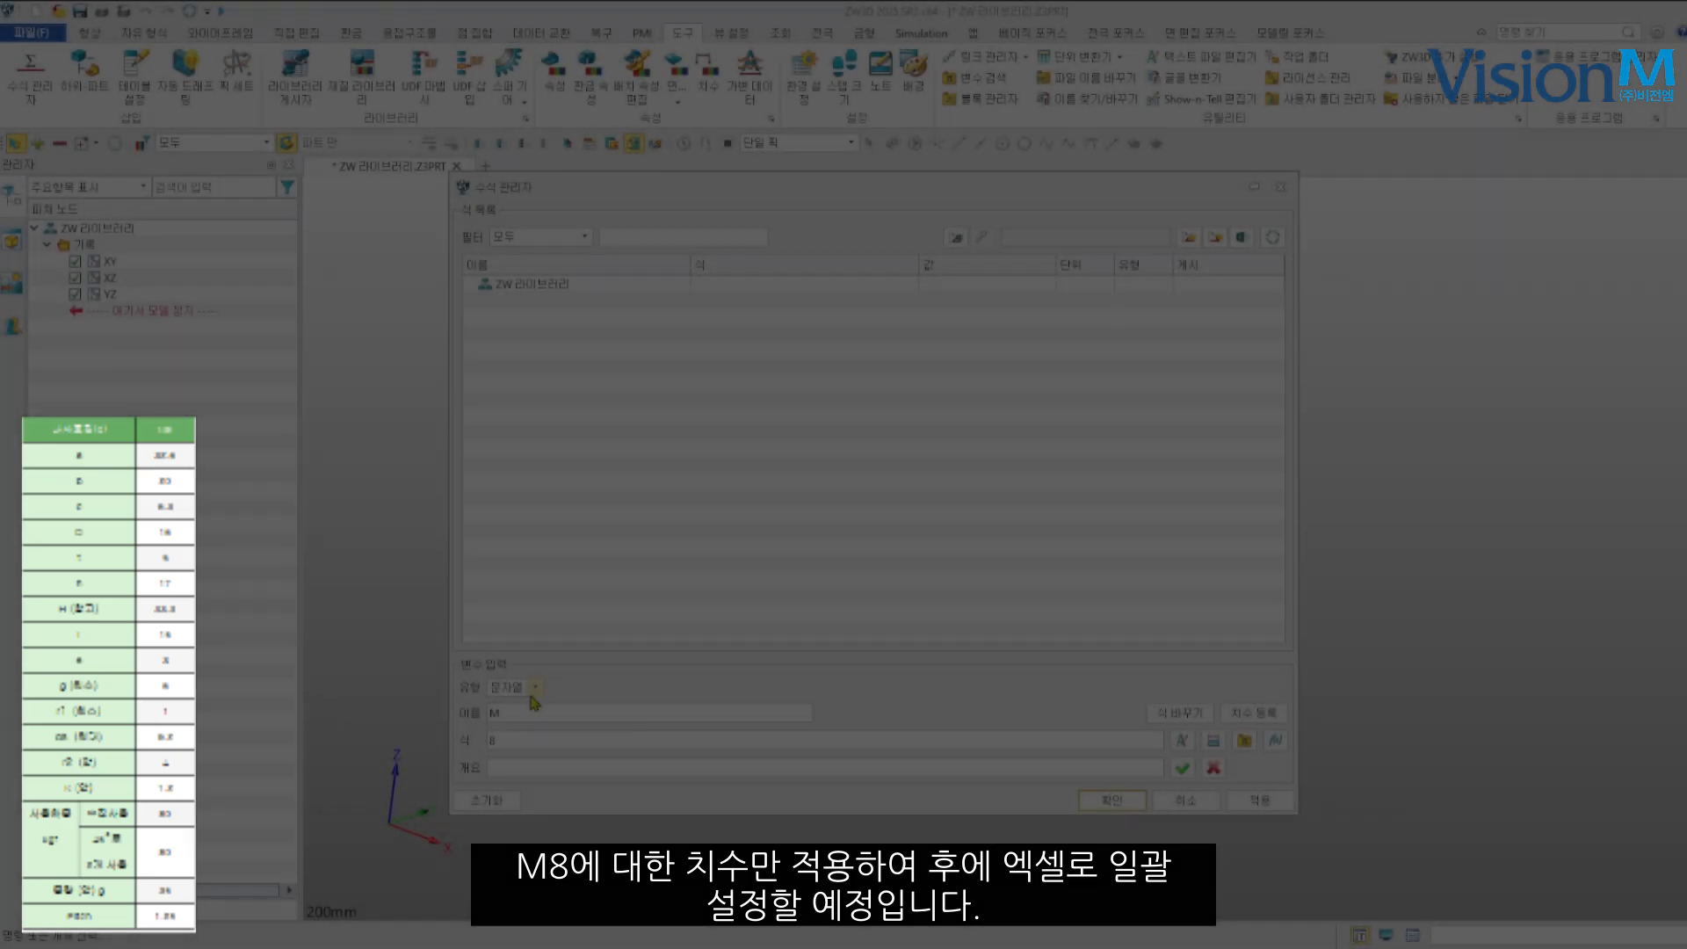
click(532, 689)
click(531, 702)
click(615, 690)
click(626, 686)
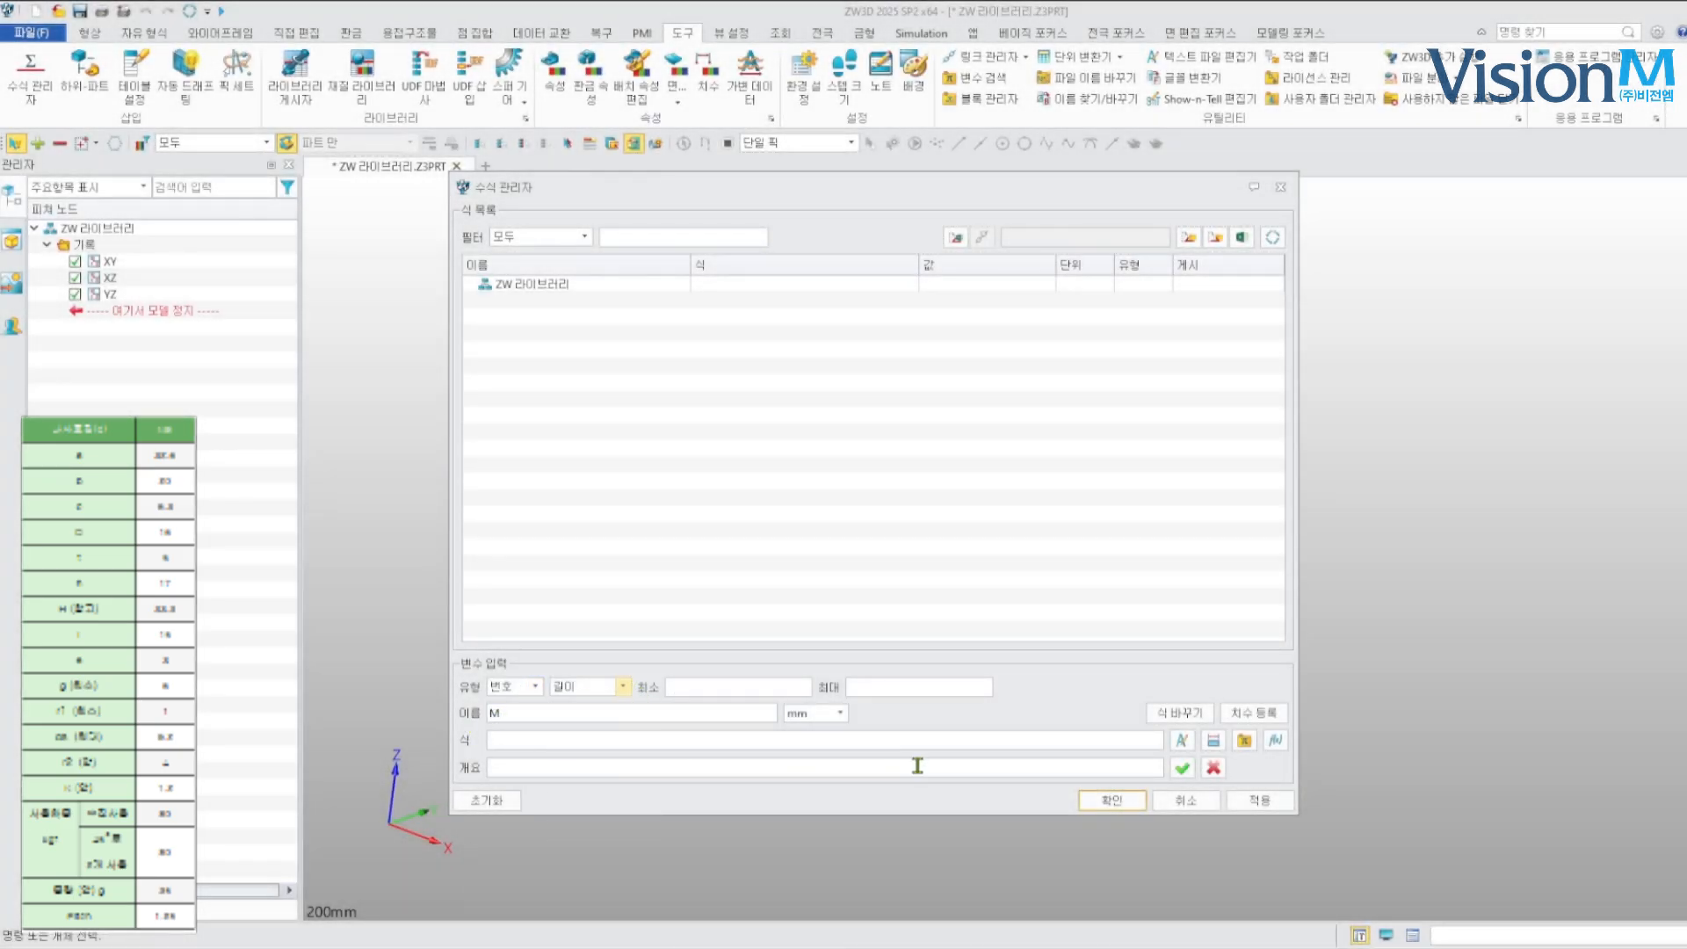
key(Return)
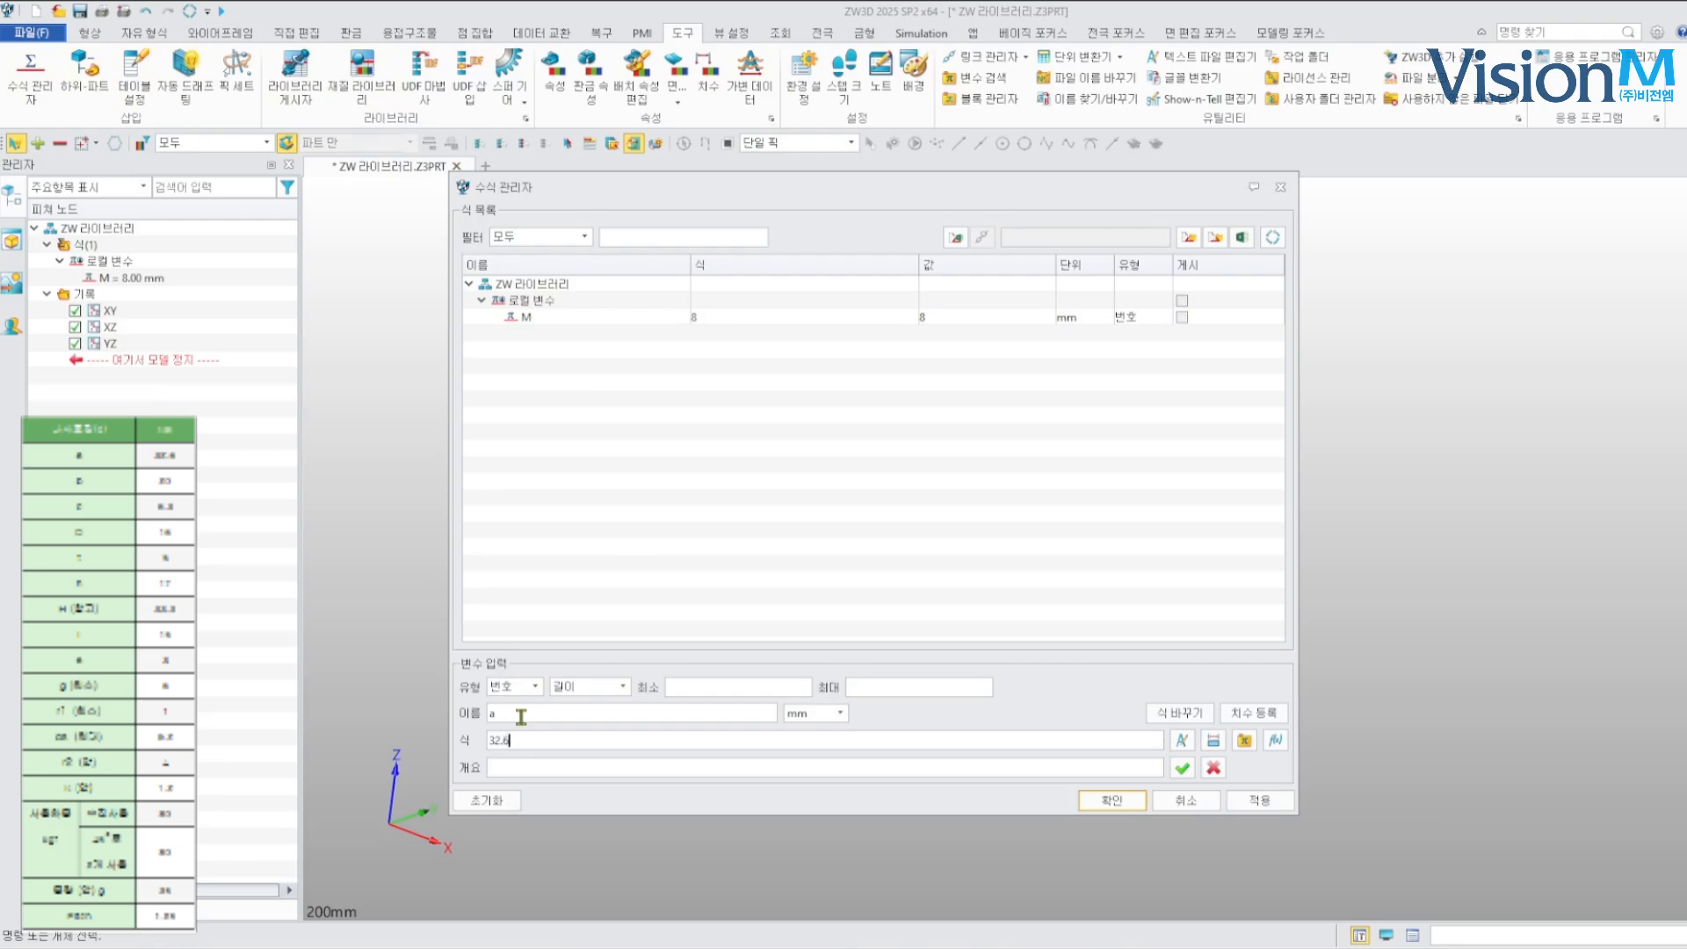
Add the length variables a = 32.6 mm, b = 20 mm and d = 6.3 mm
key(Return)
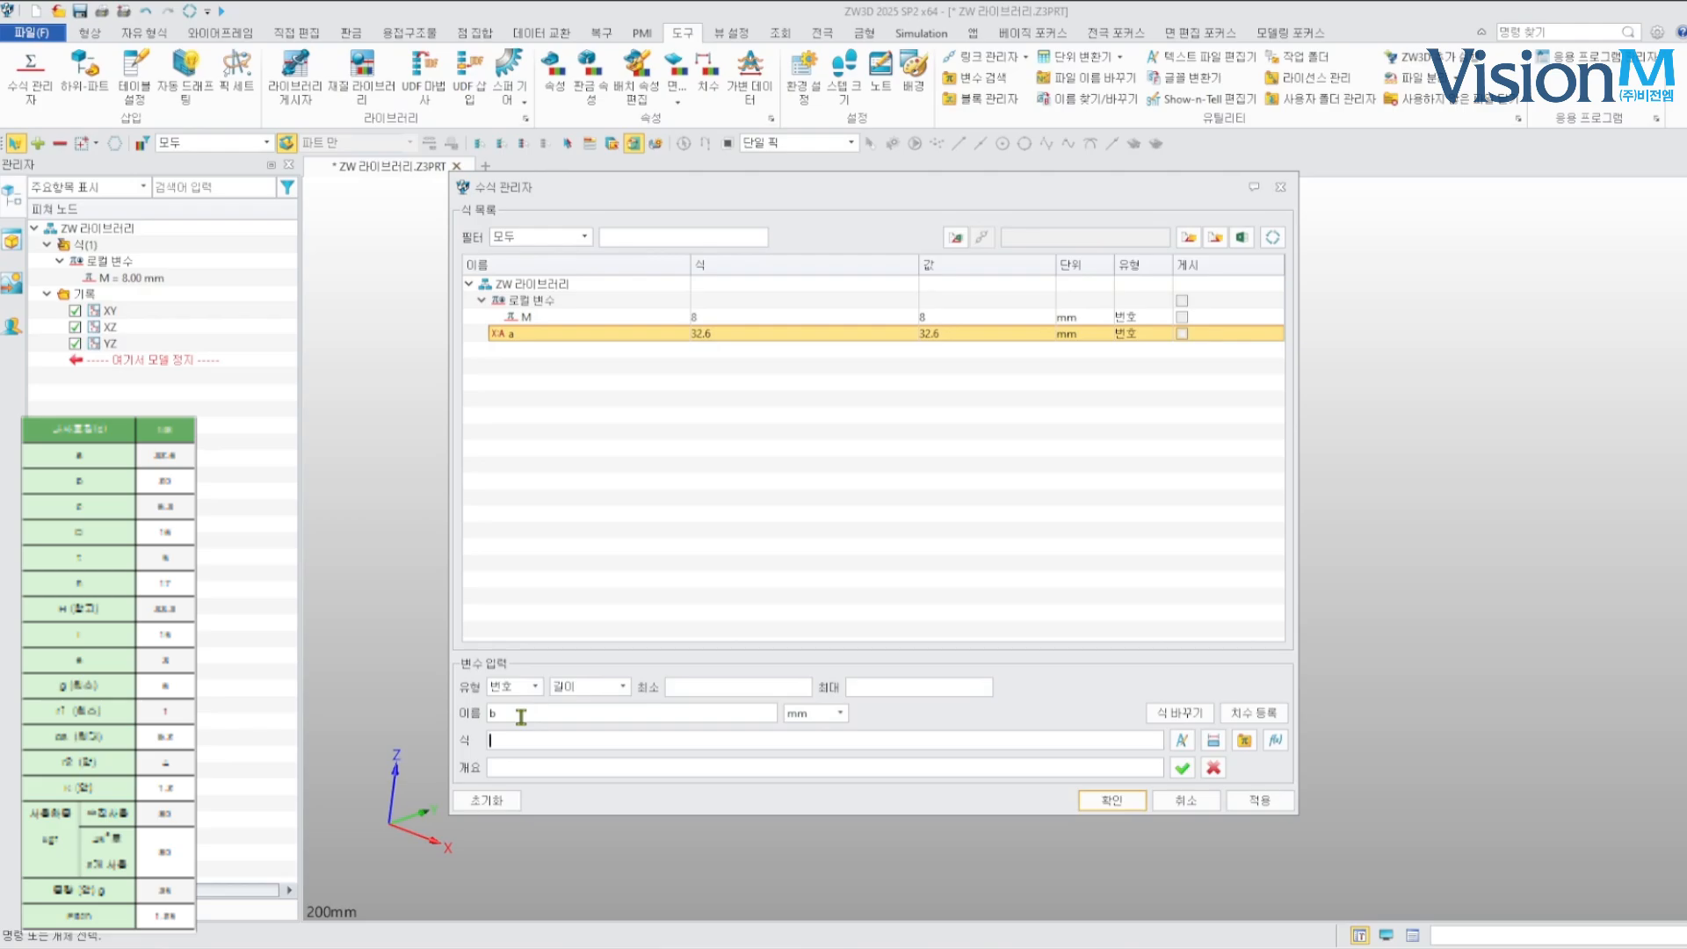
key(Return)
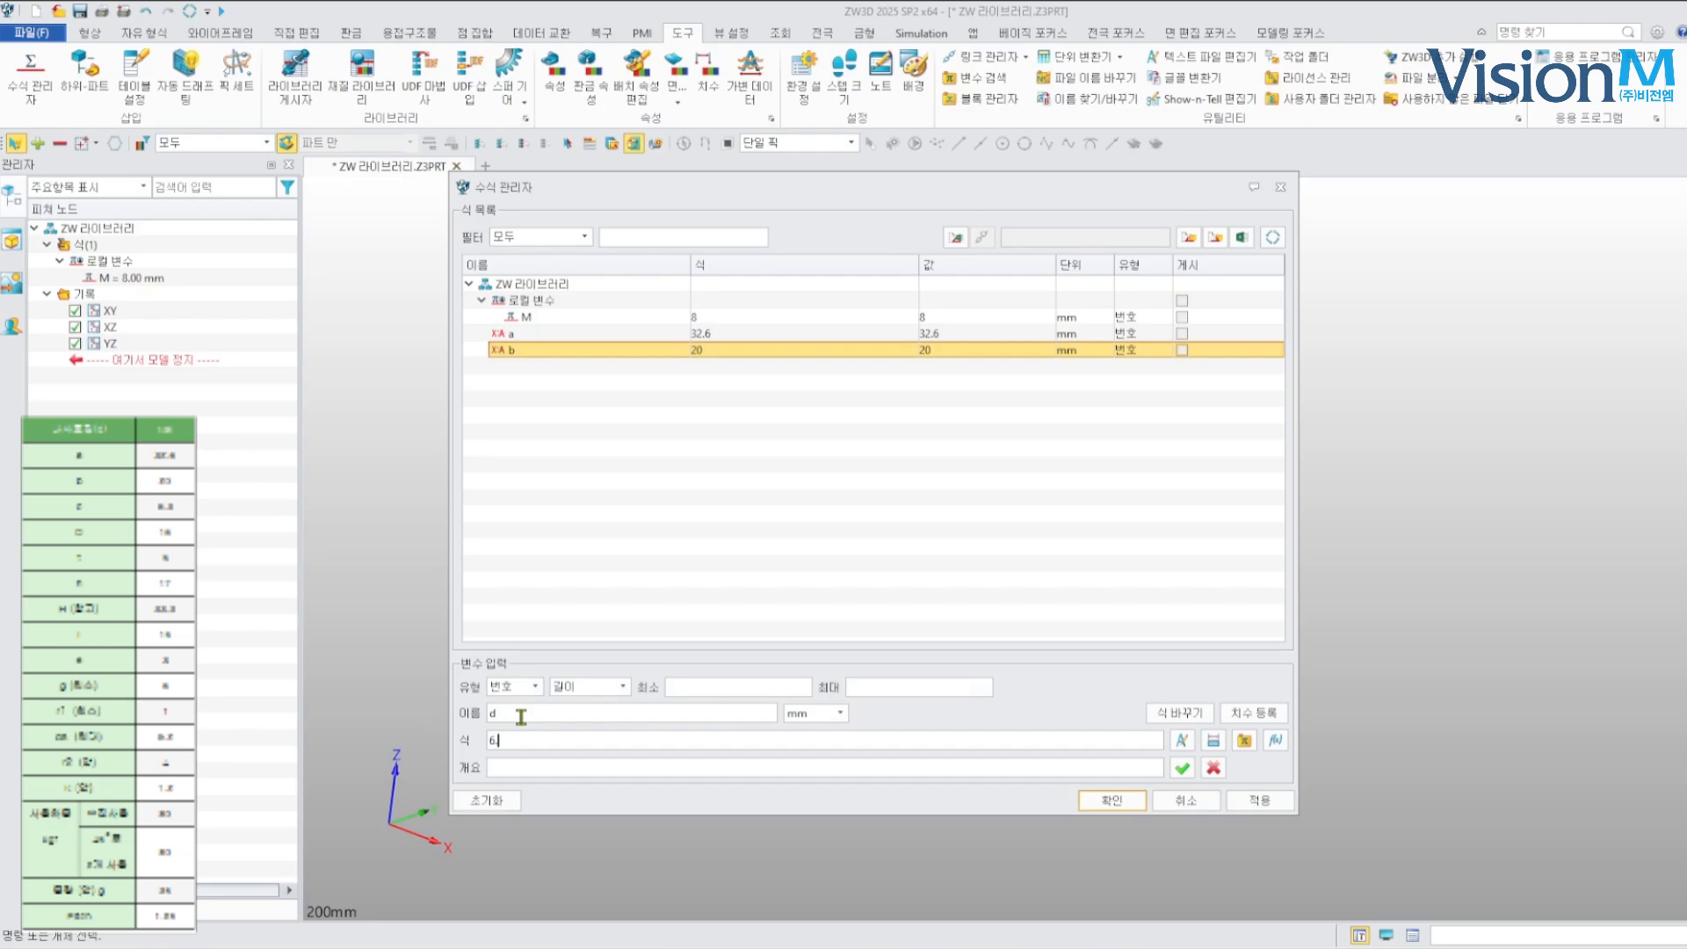
key(Return)
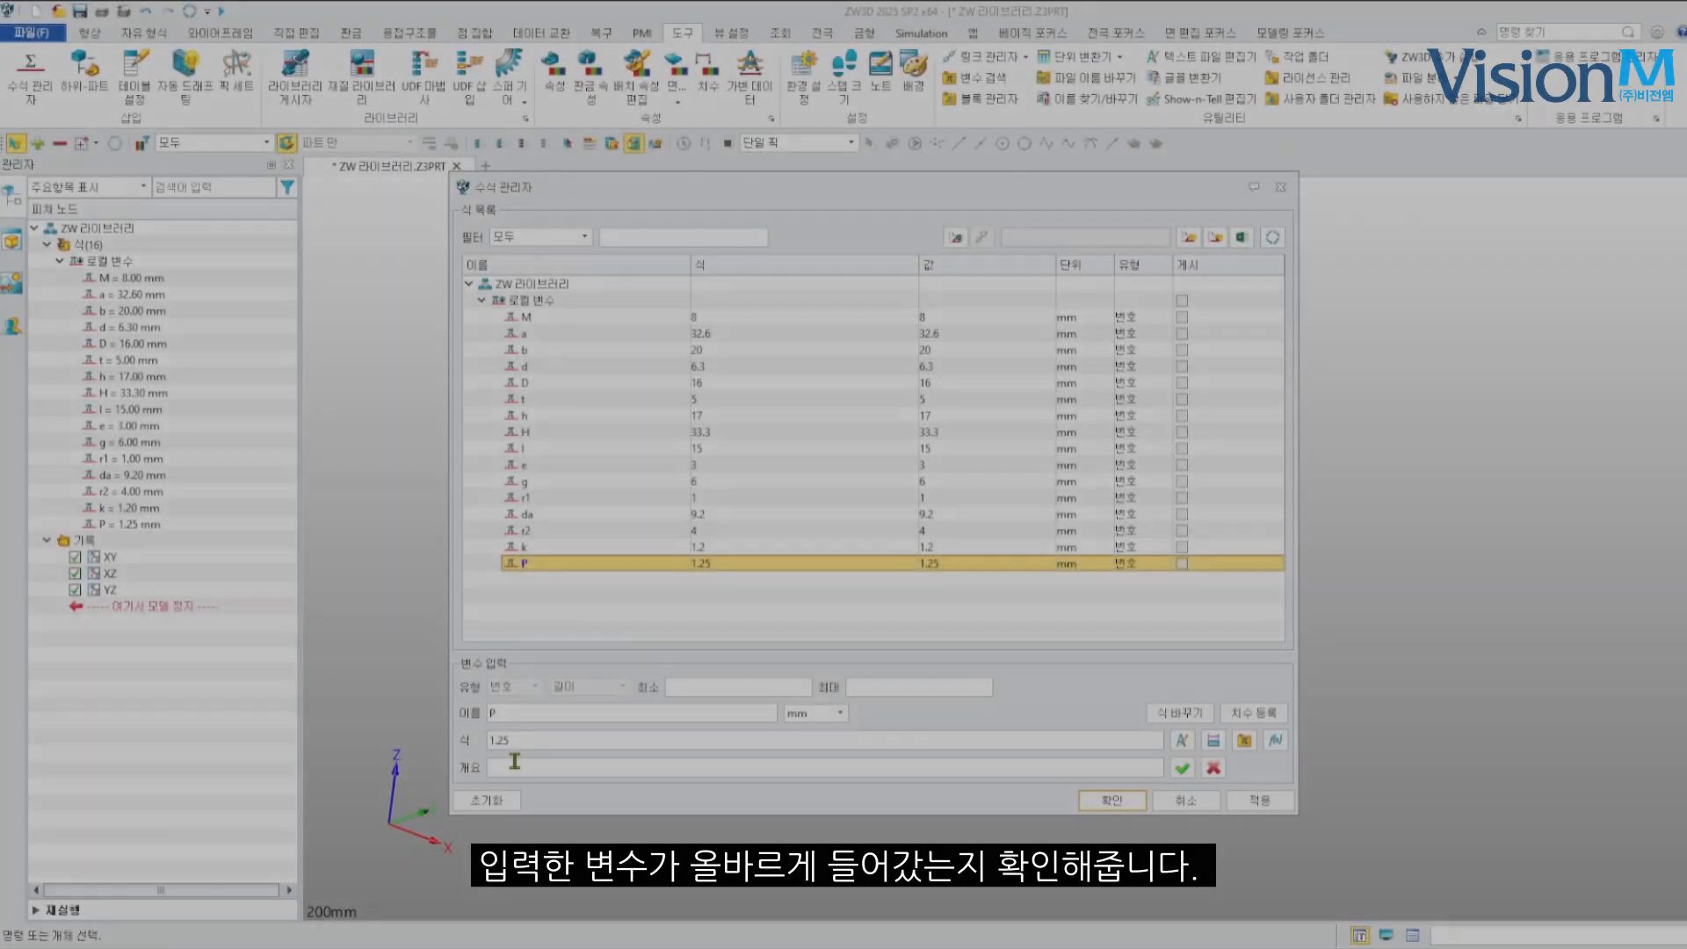
Give variable P the description Pitch and apply the change
text(P)
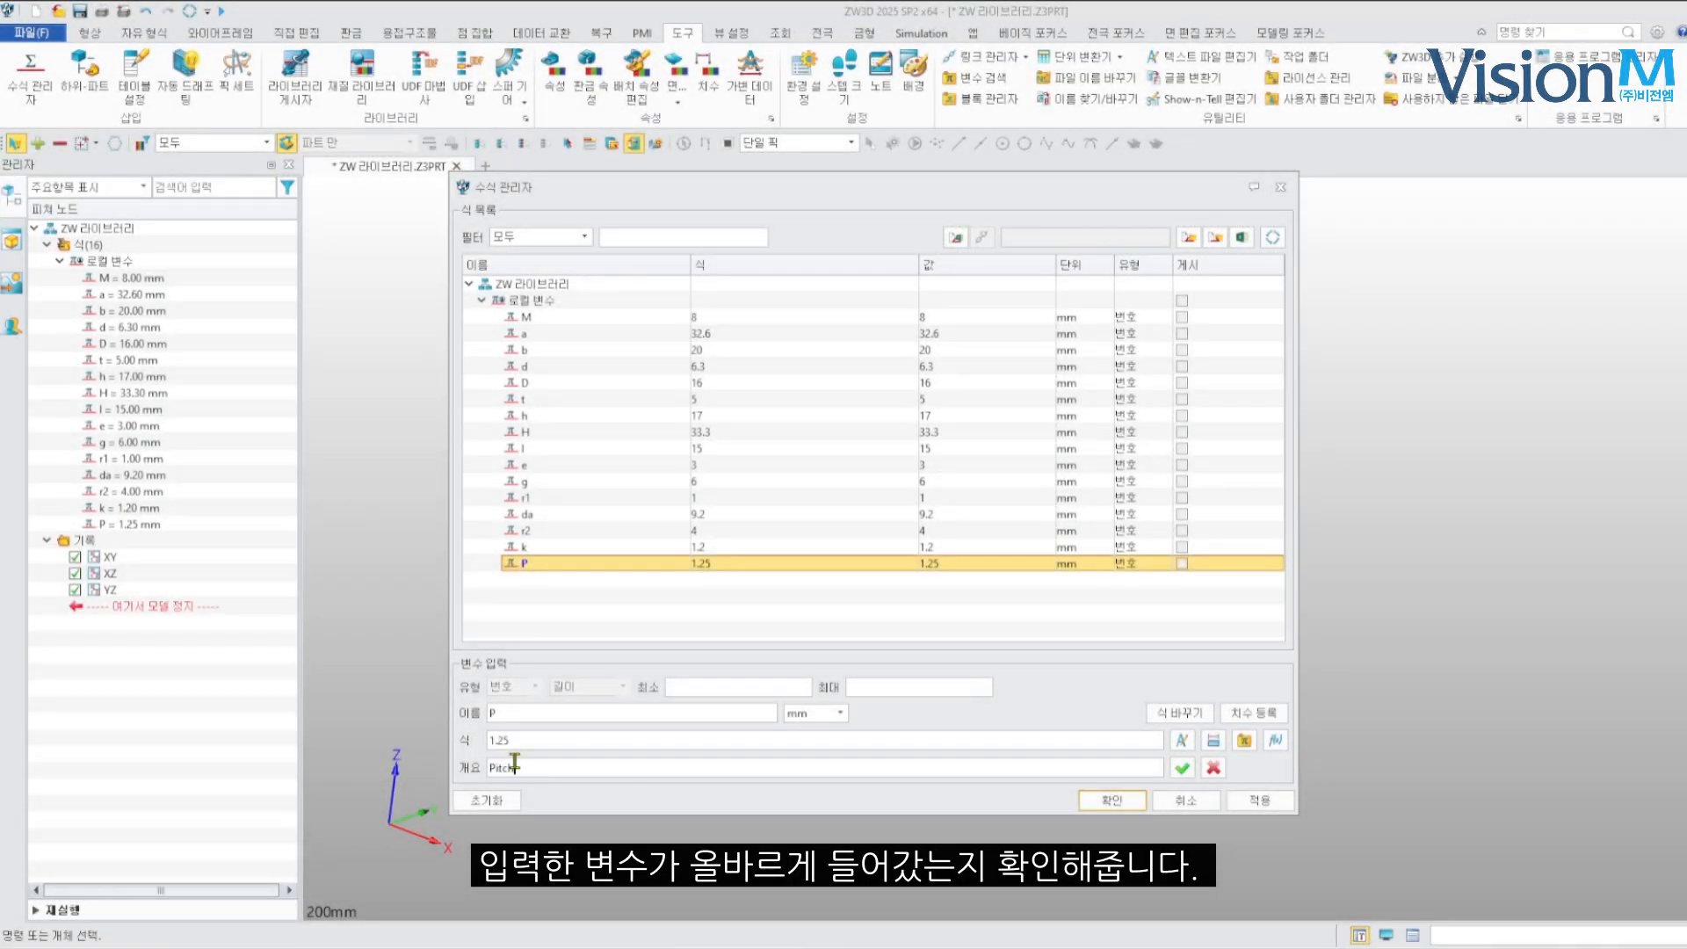
click(1247, 800)
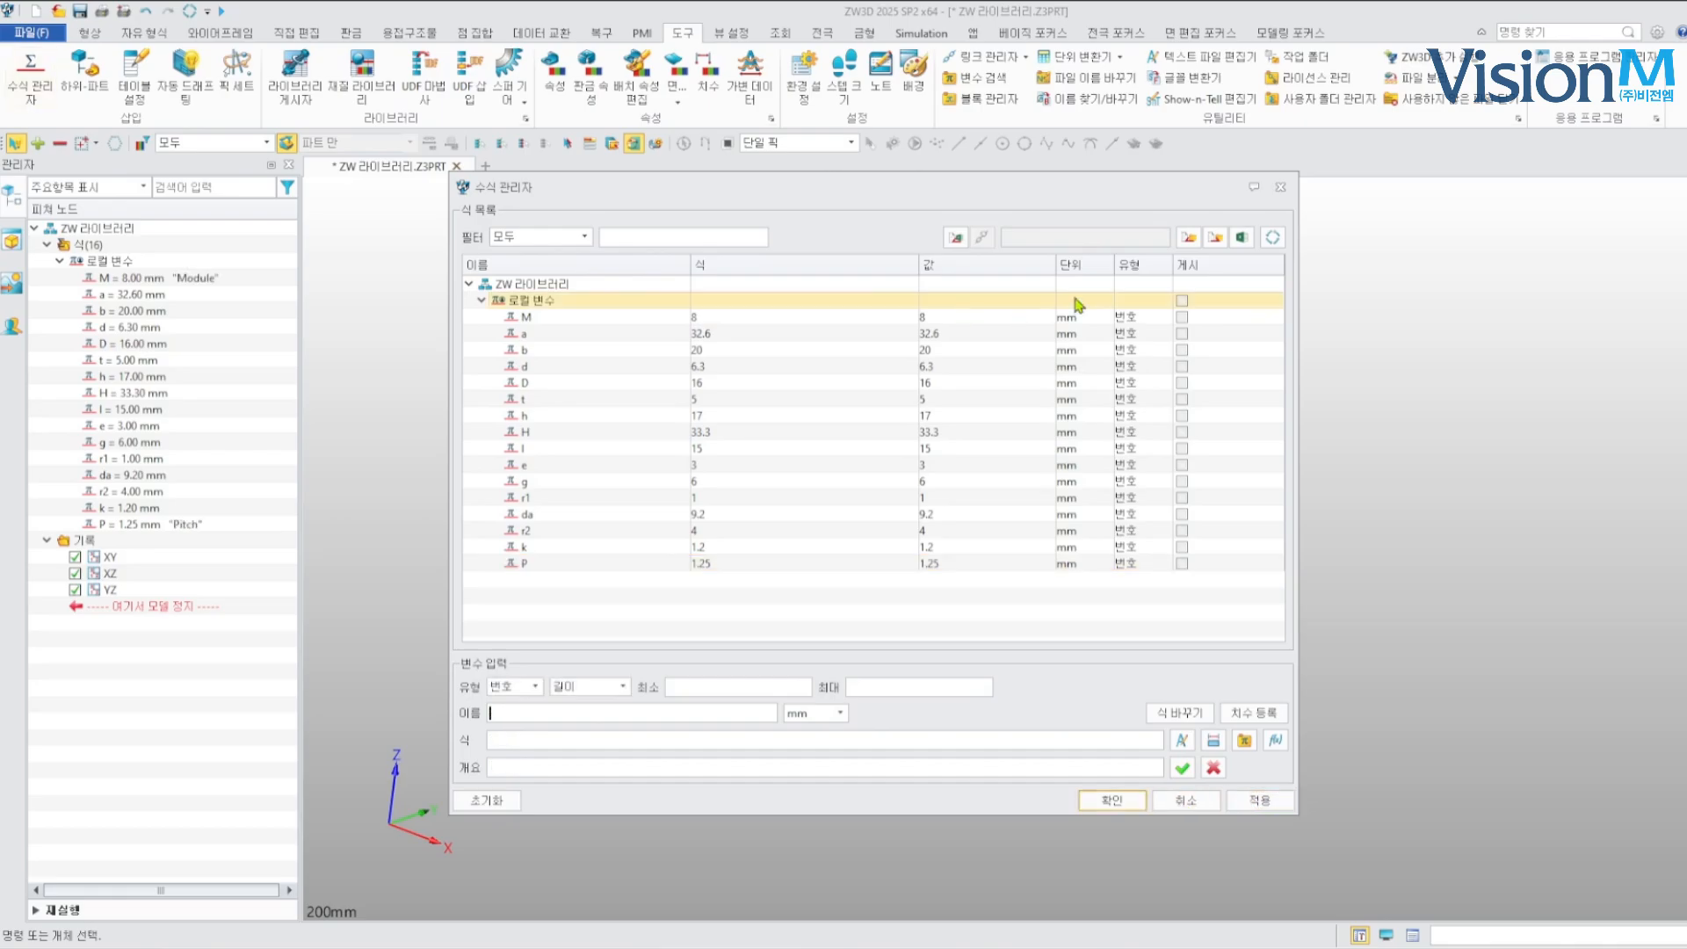
Export the equations to 수식.csv on the Desktop, overwriting the existing file, and close the equation manager
click(1242, 237)
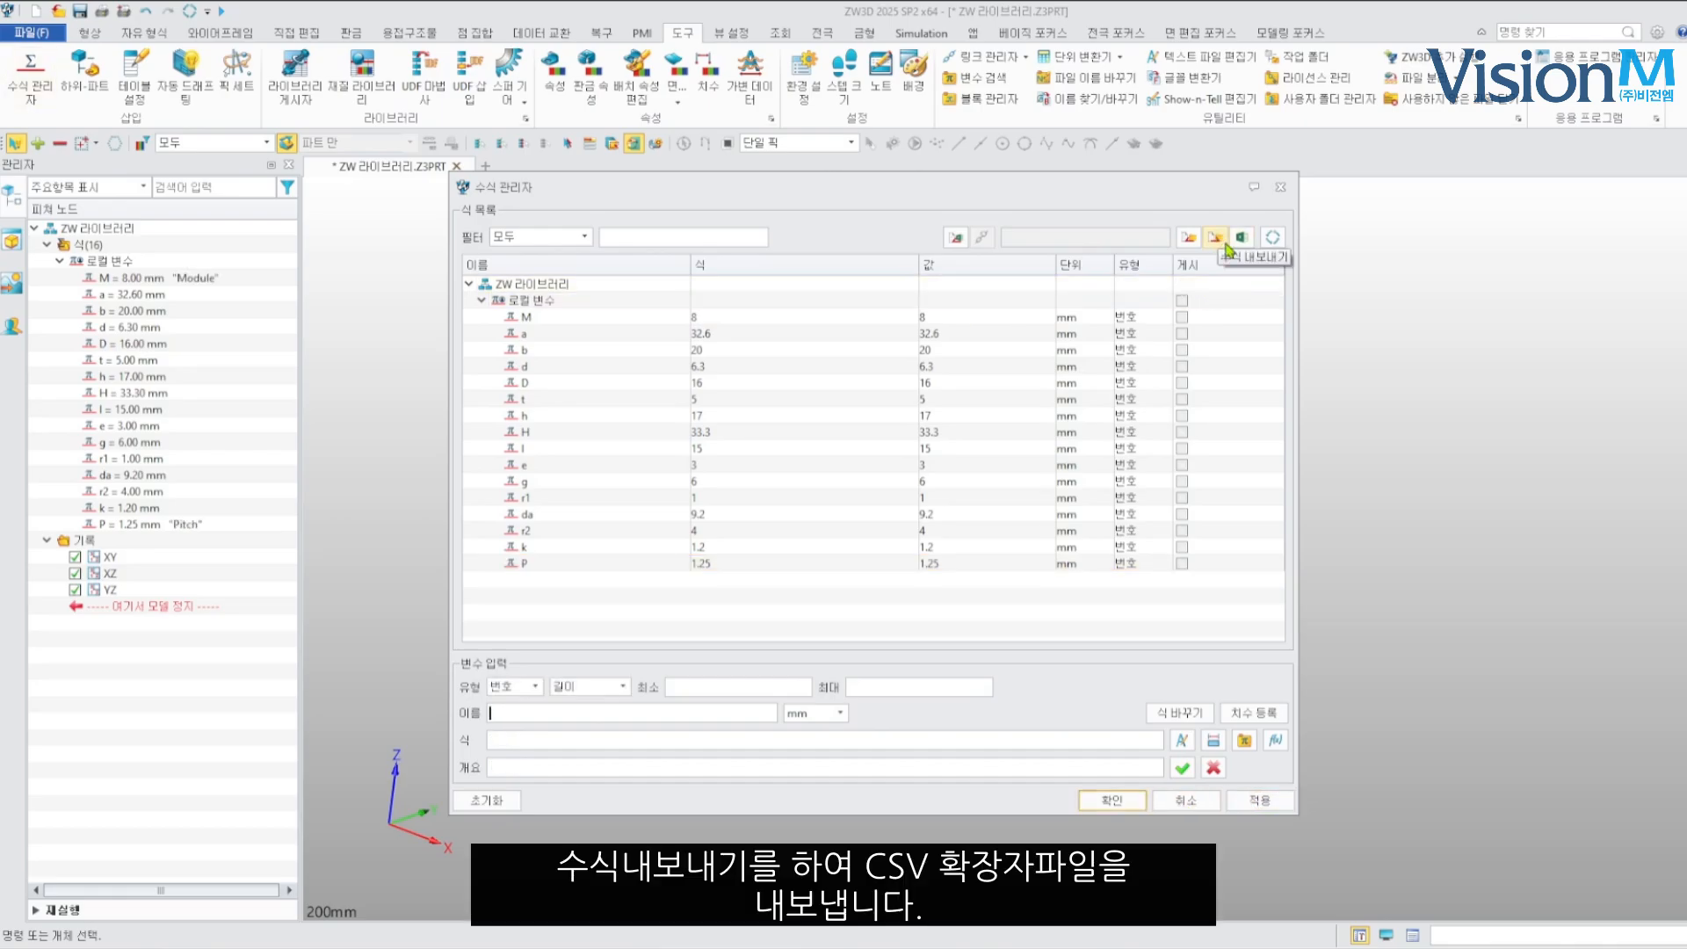
click(571, 354)
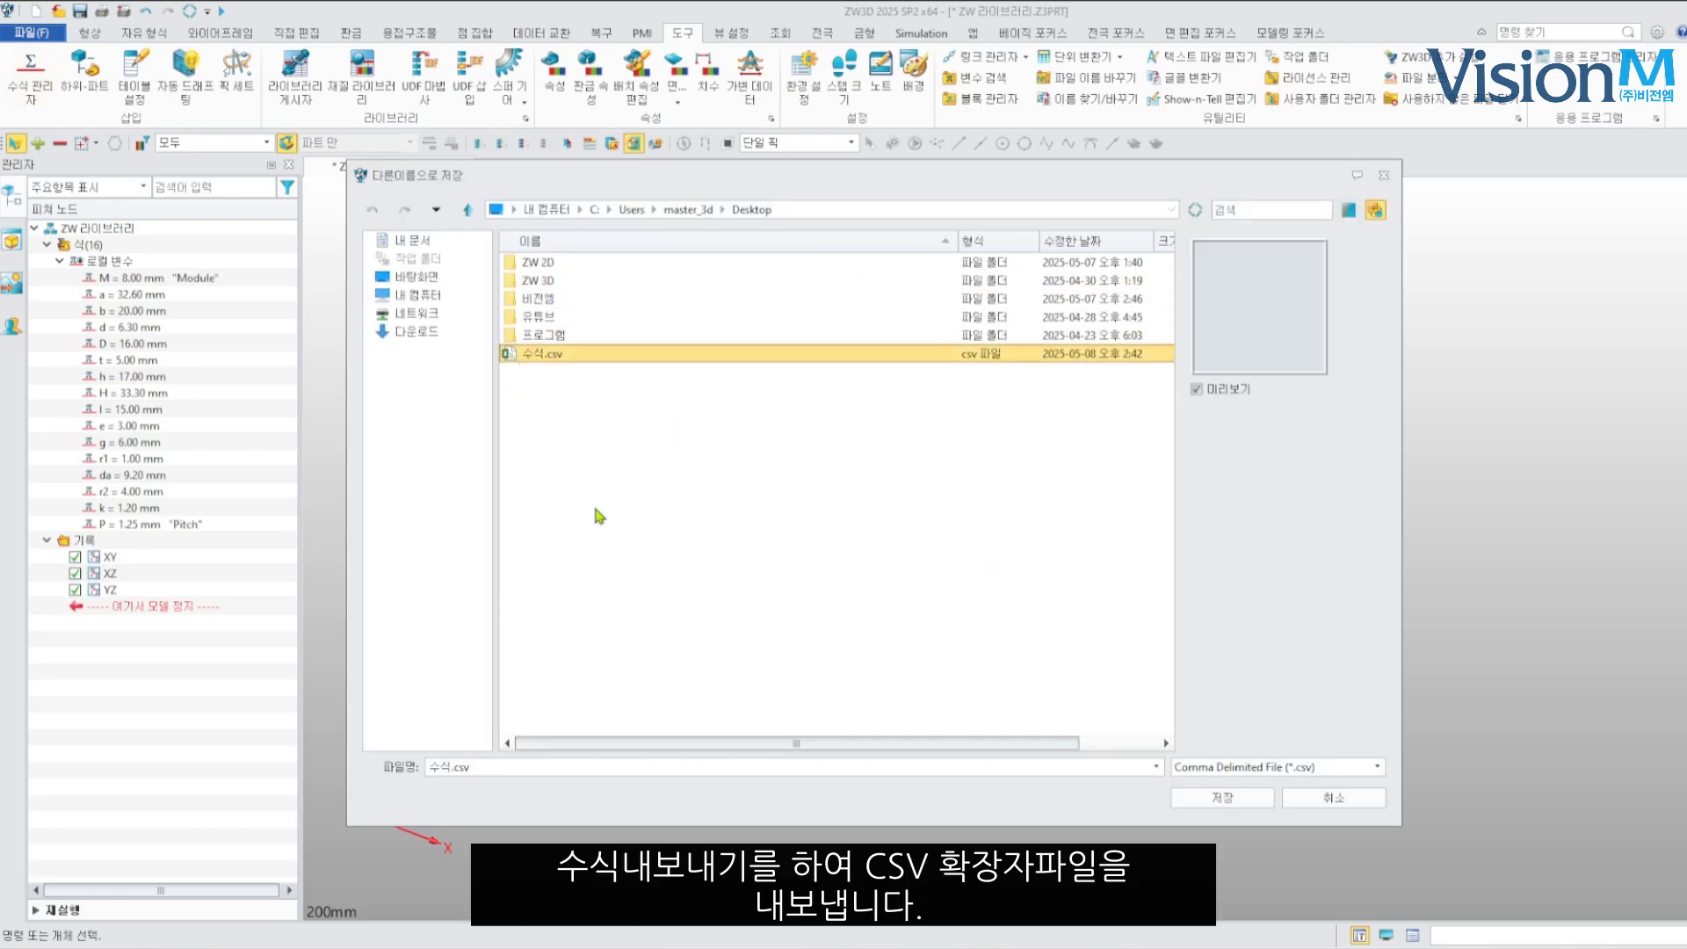
click(1211, 802)
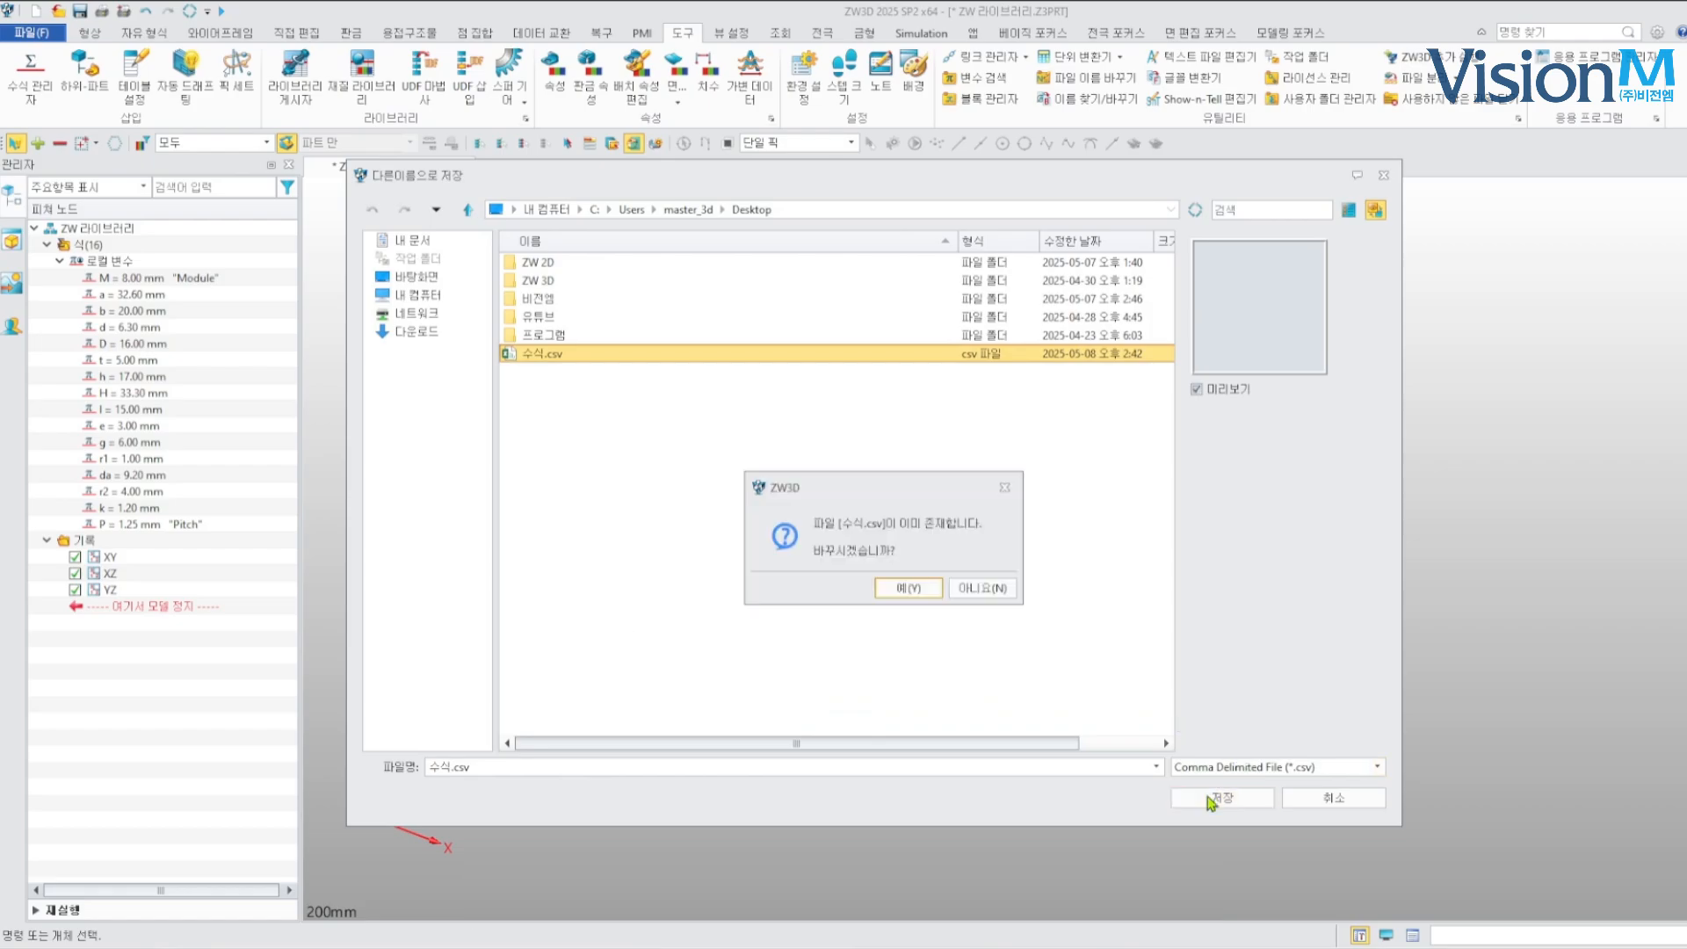
click(926, 597)
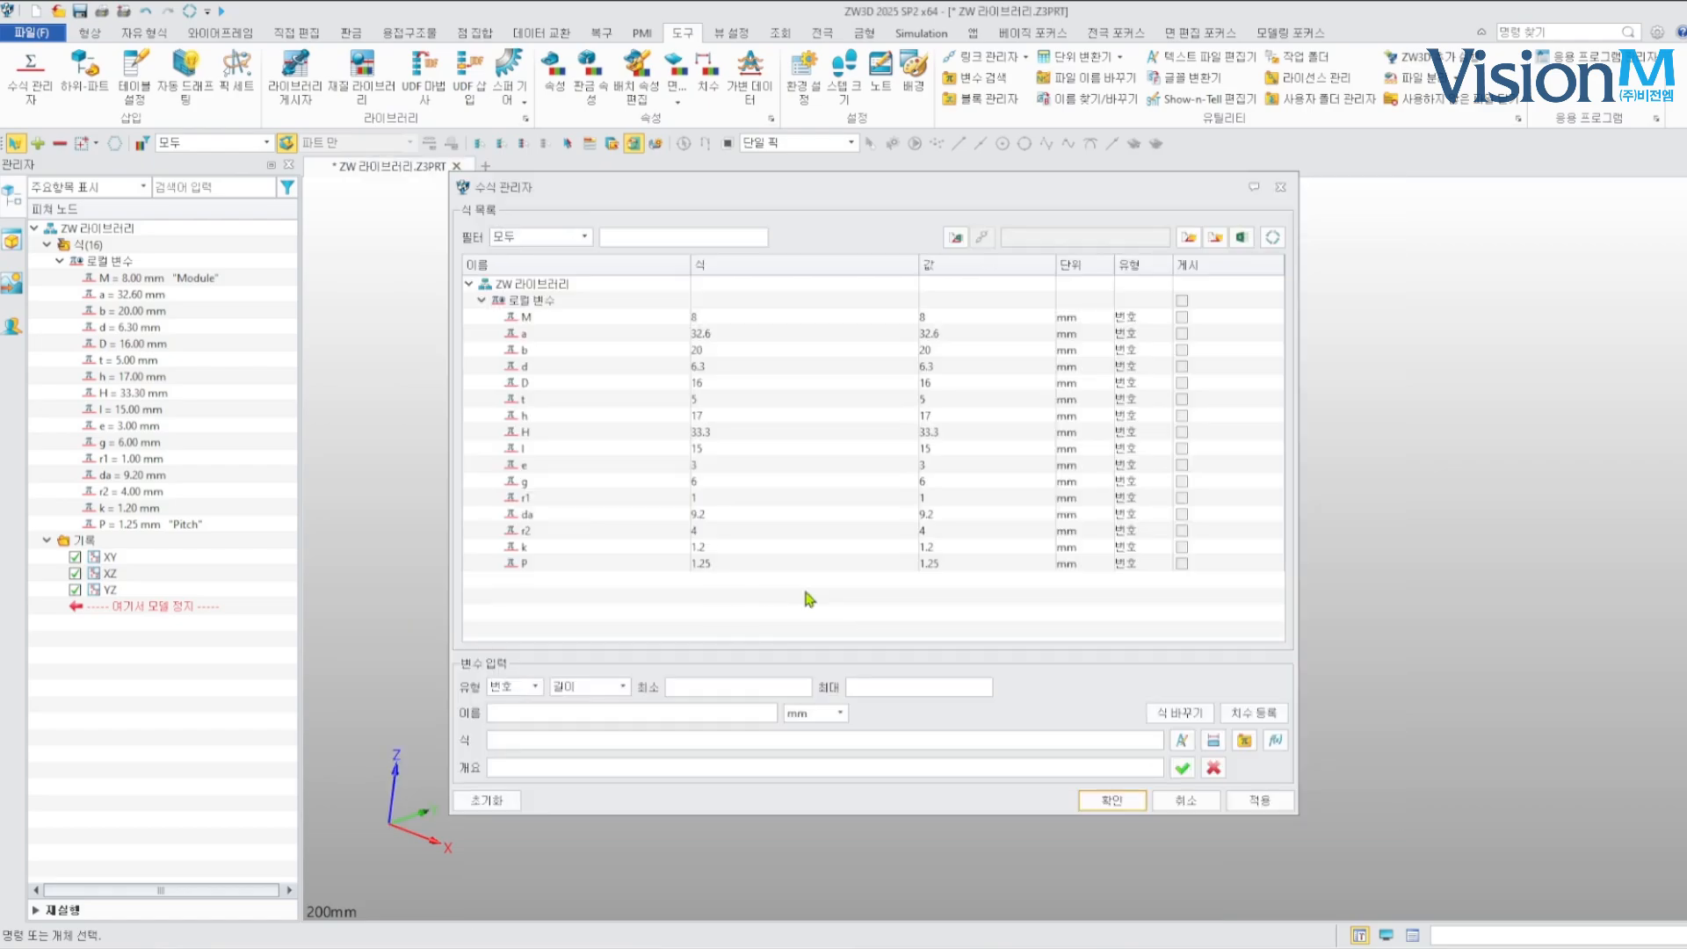
click(1223, 809)
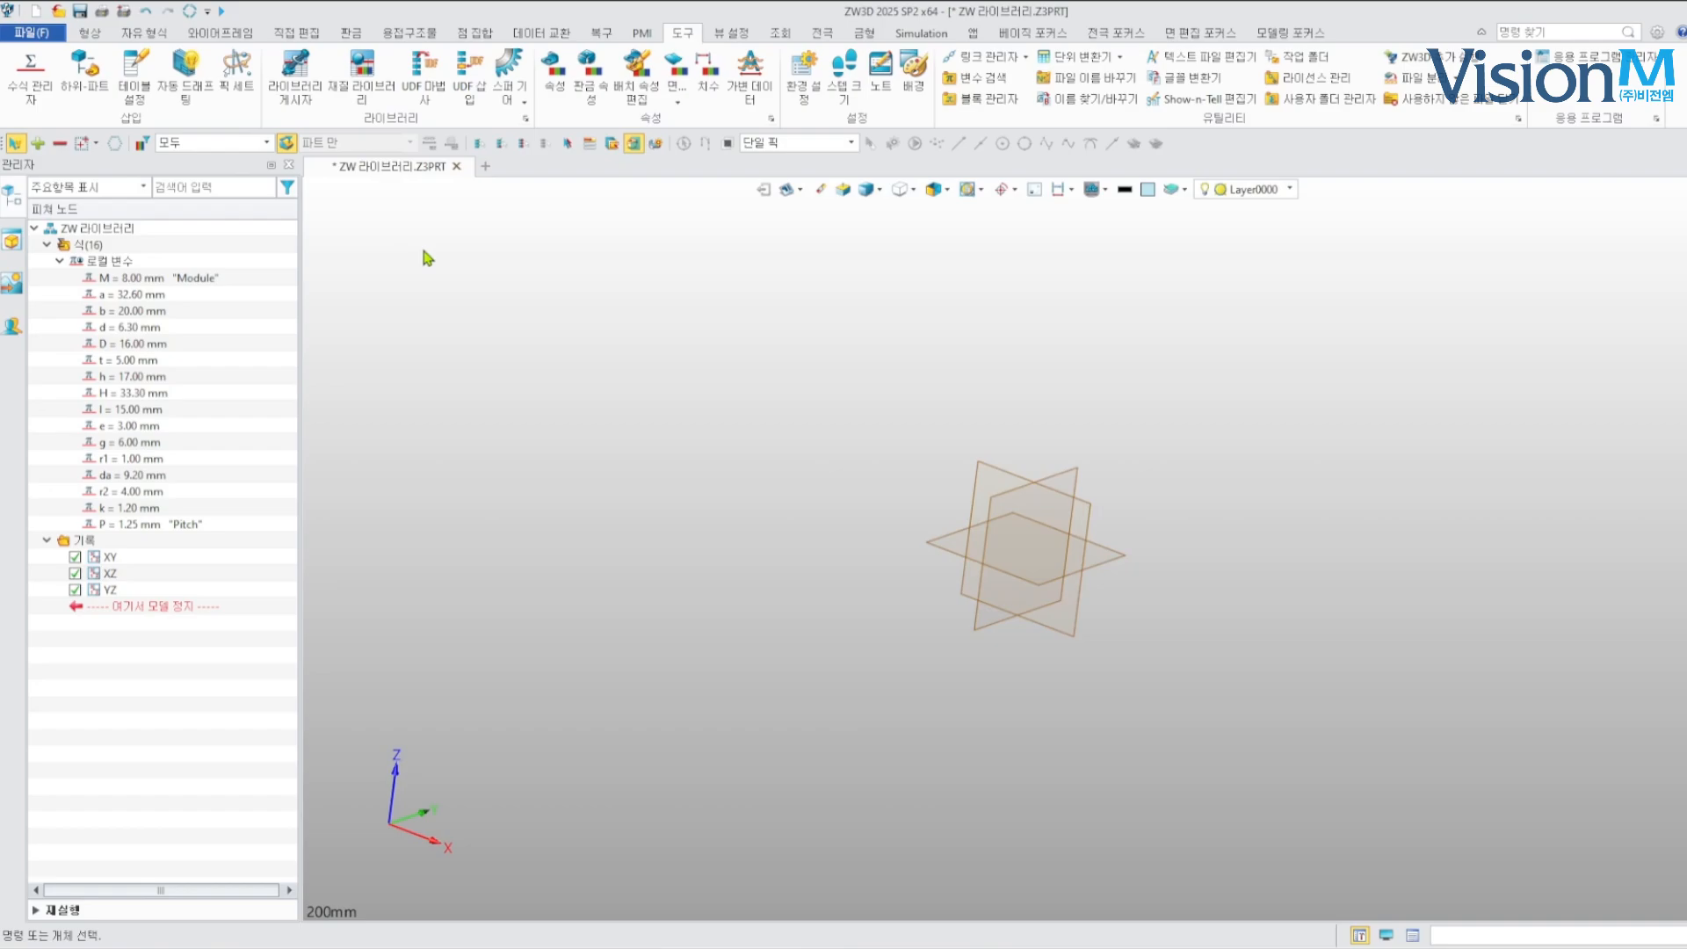
Create another standard part under the default name and import the variables from 수식.csv into it
click(488, 171)
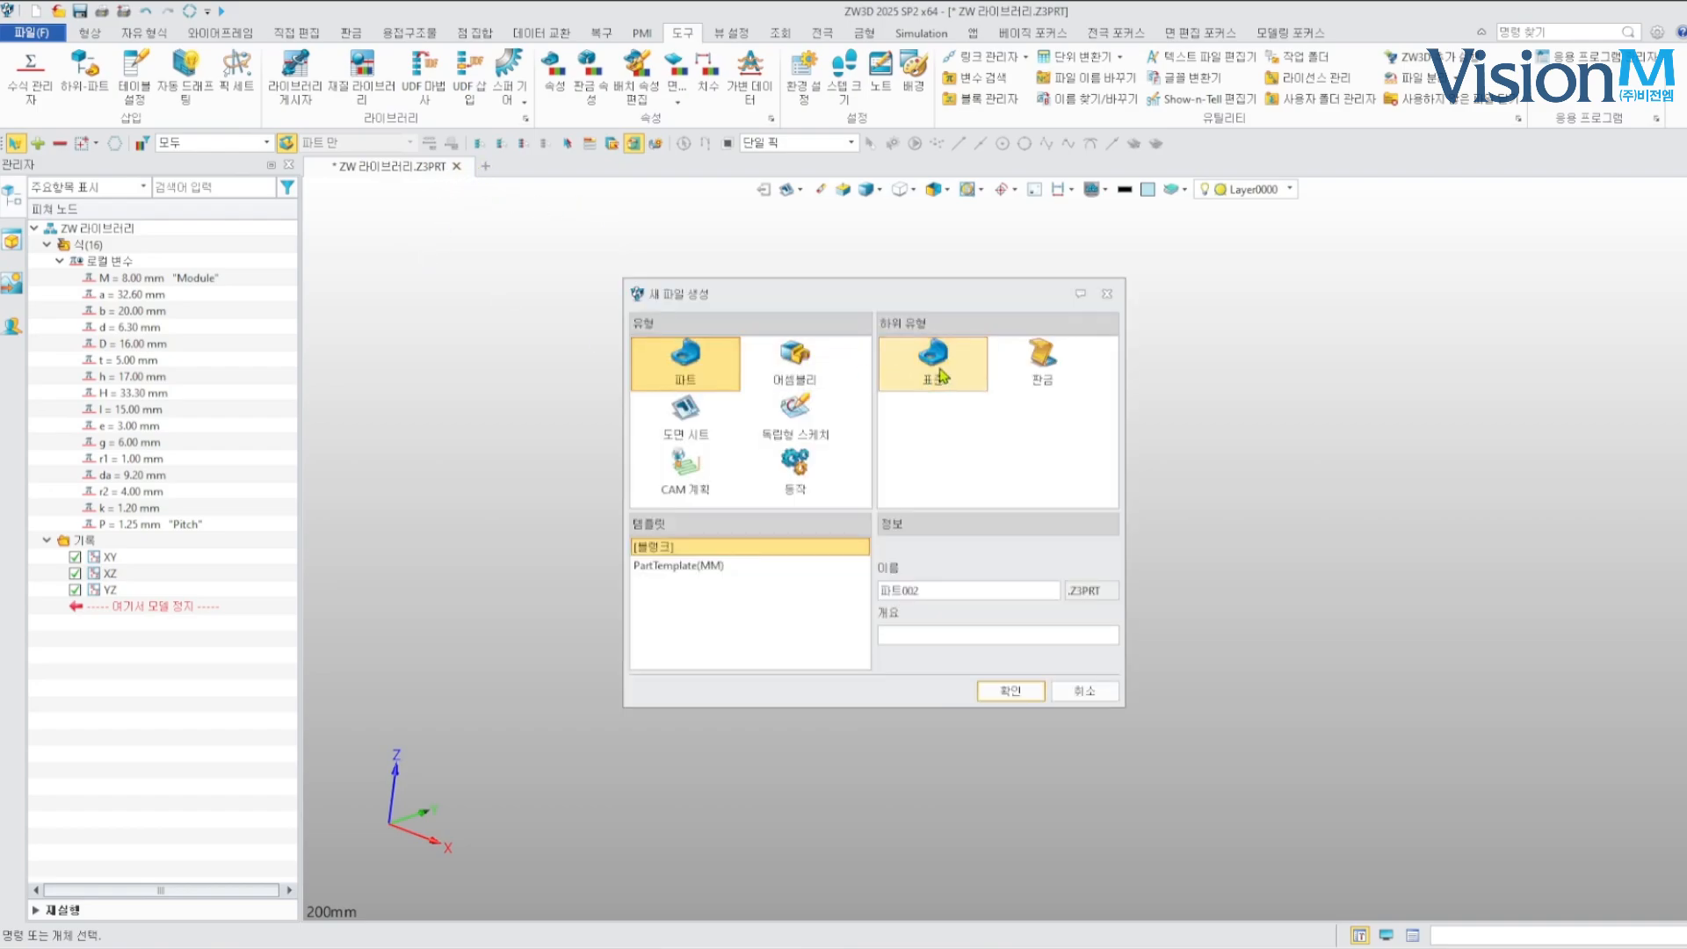
double_click(918, 380)
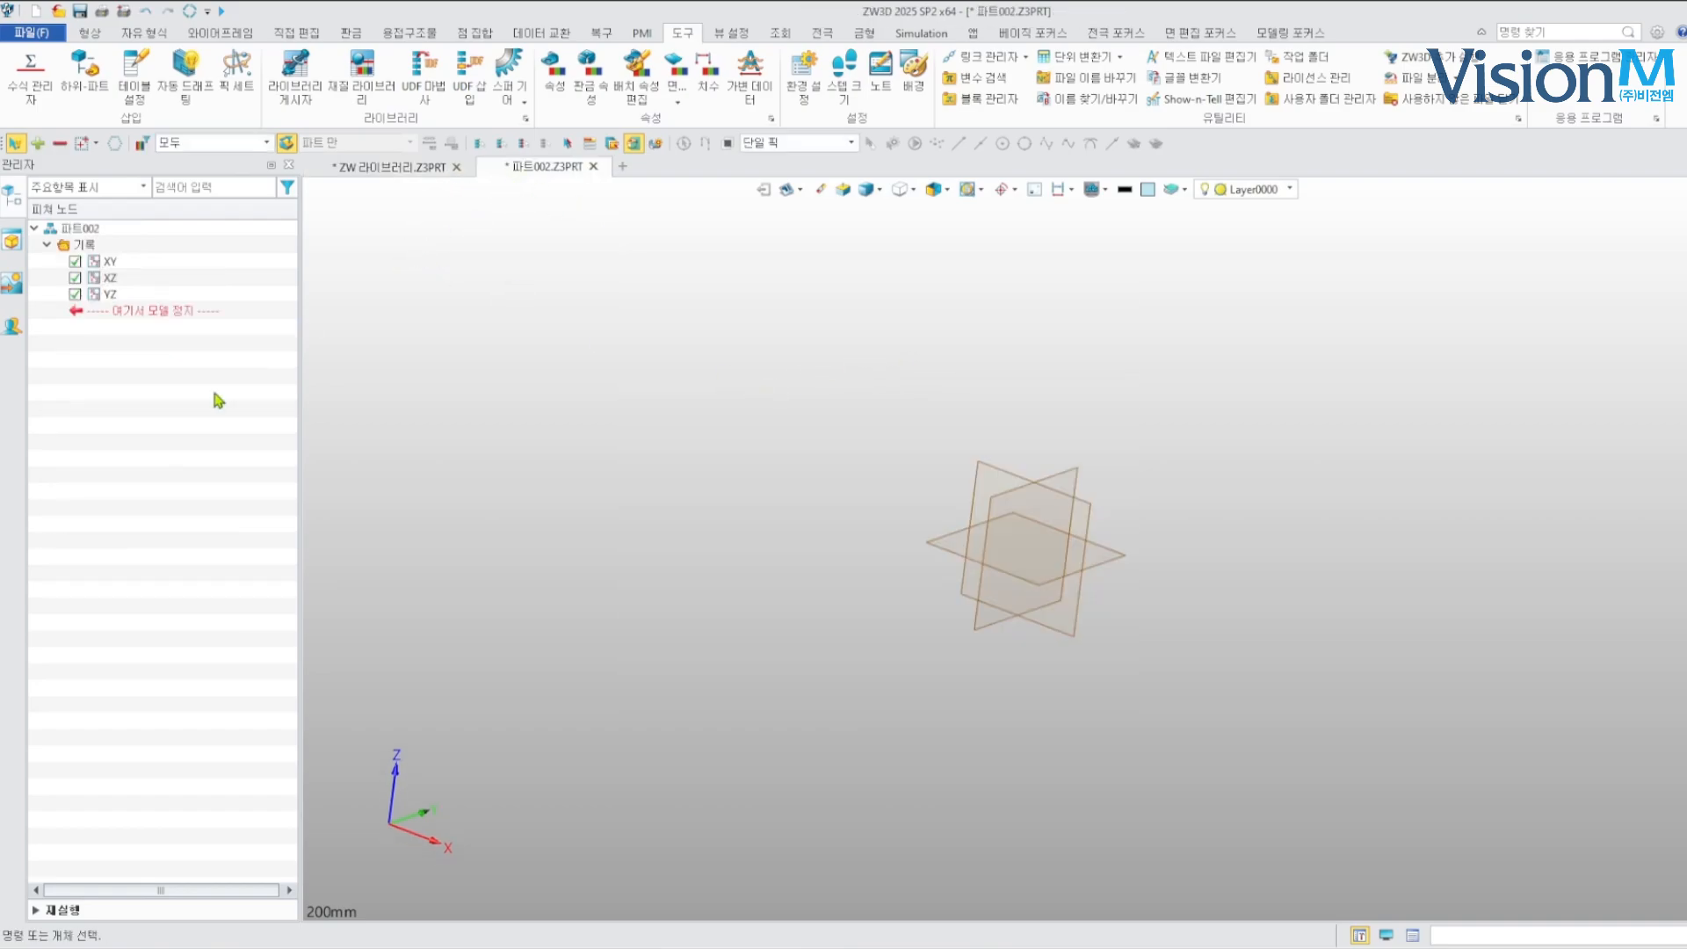
click(30, 72)
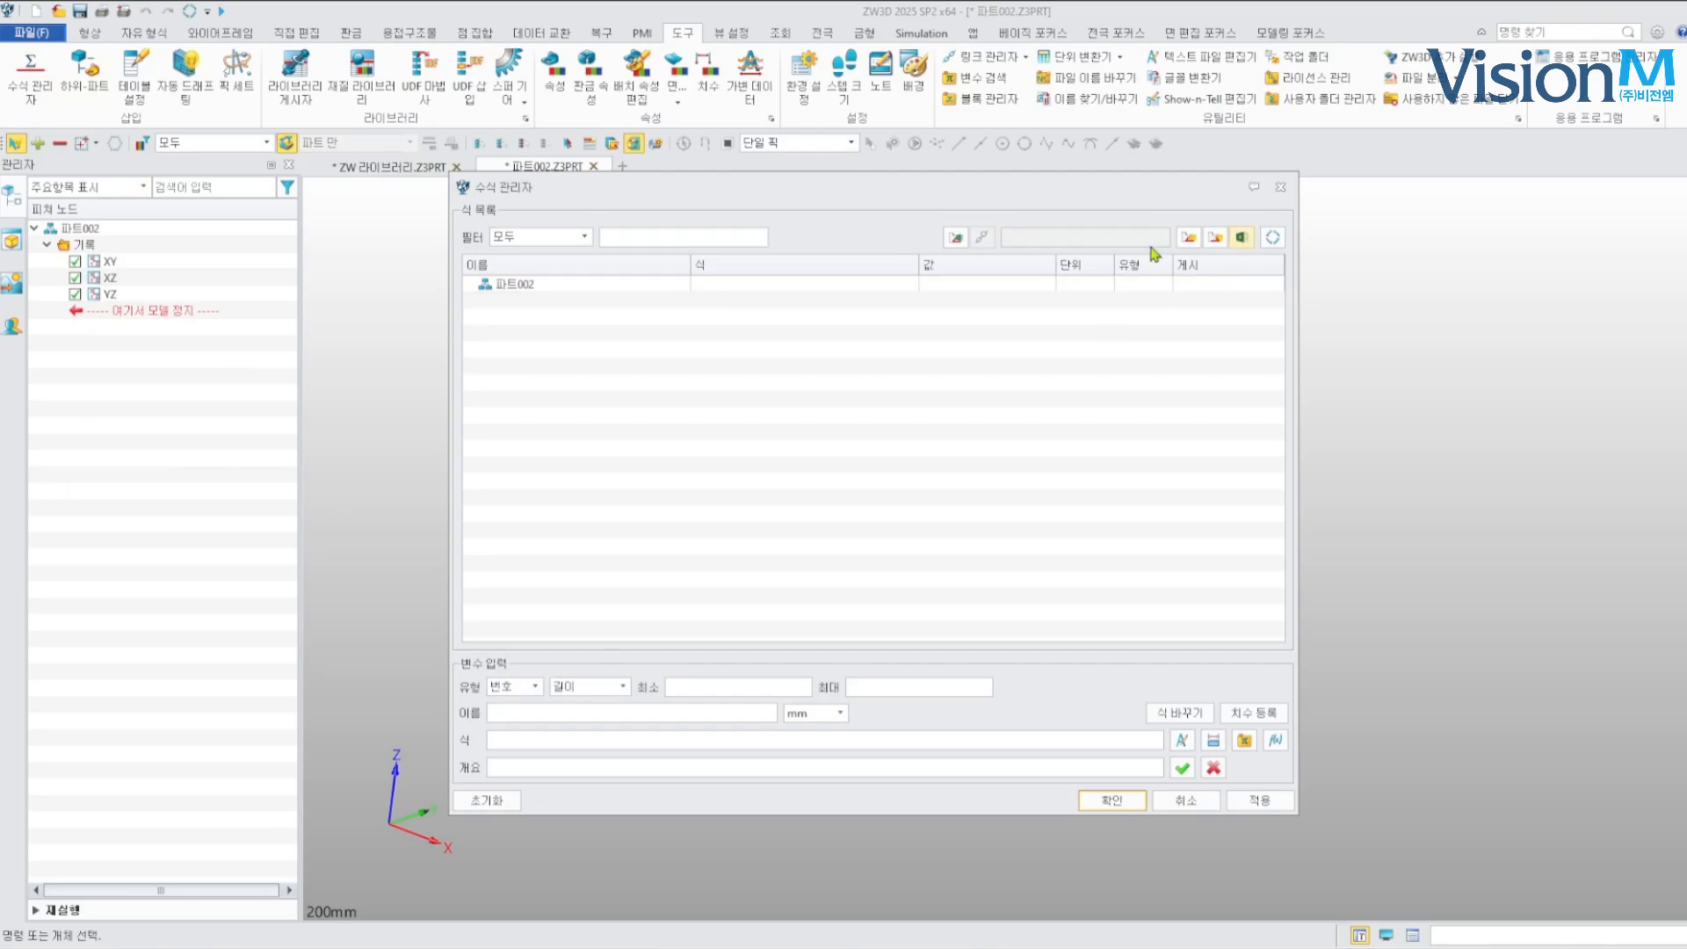
click(1189, 238)
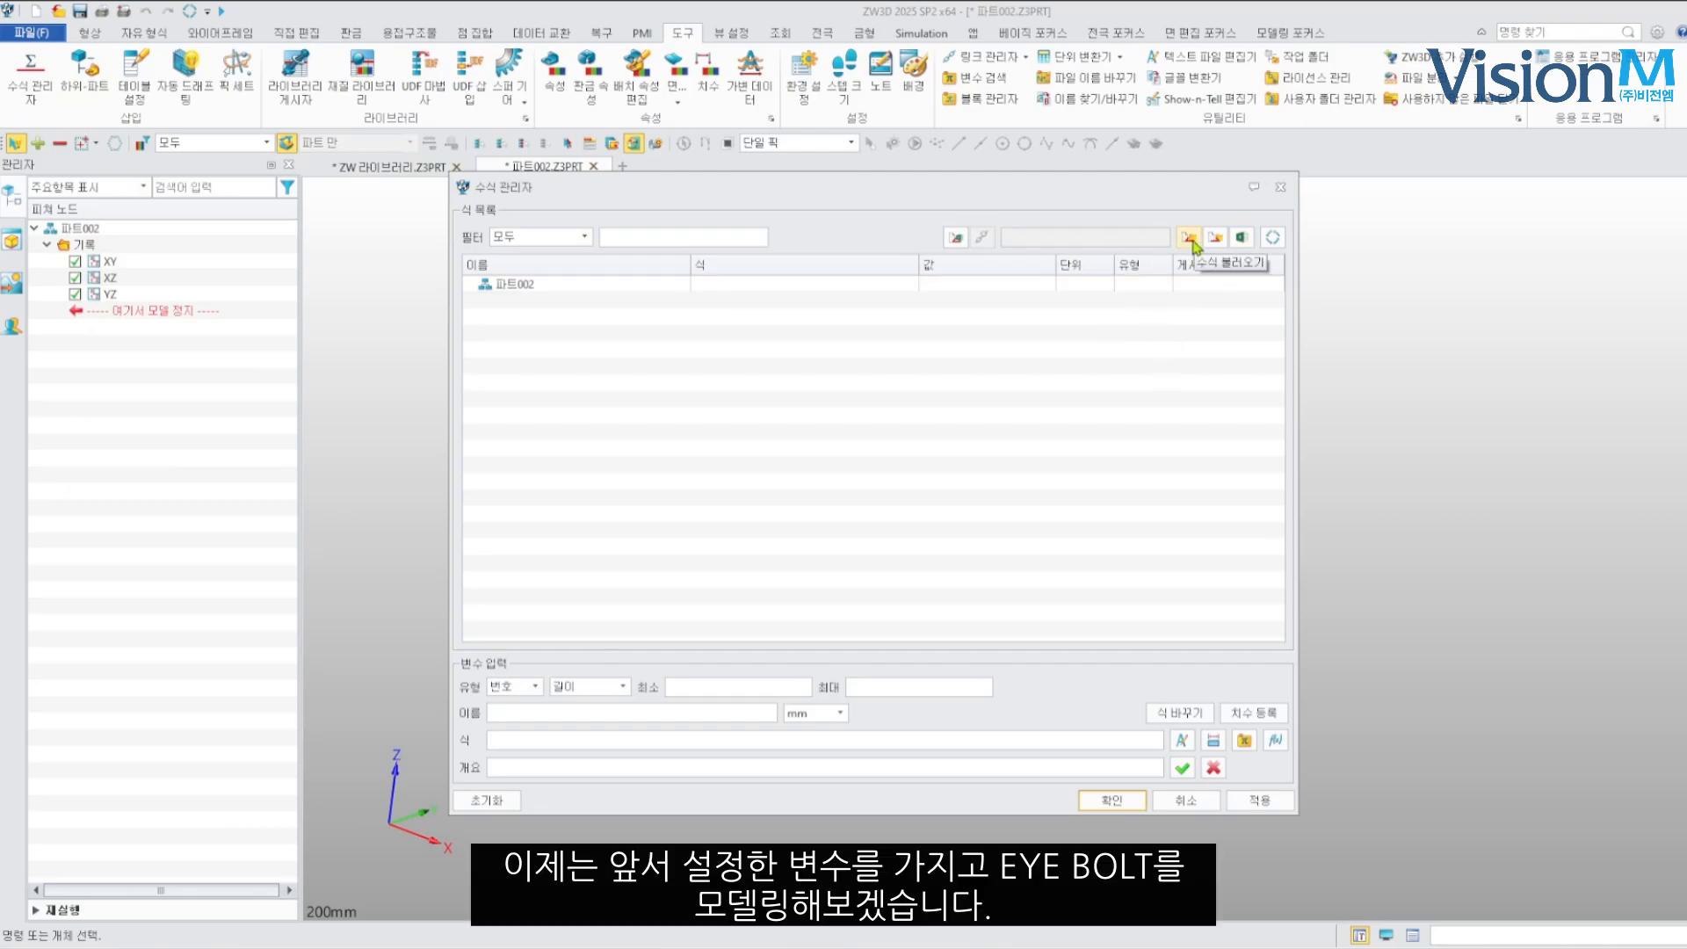
double_click(621, 358)
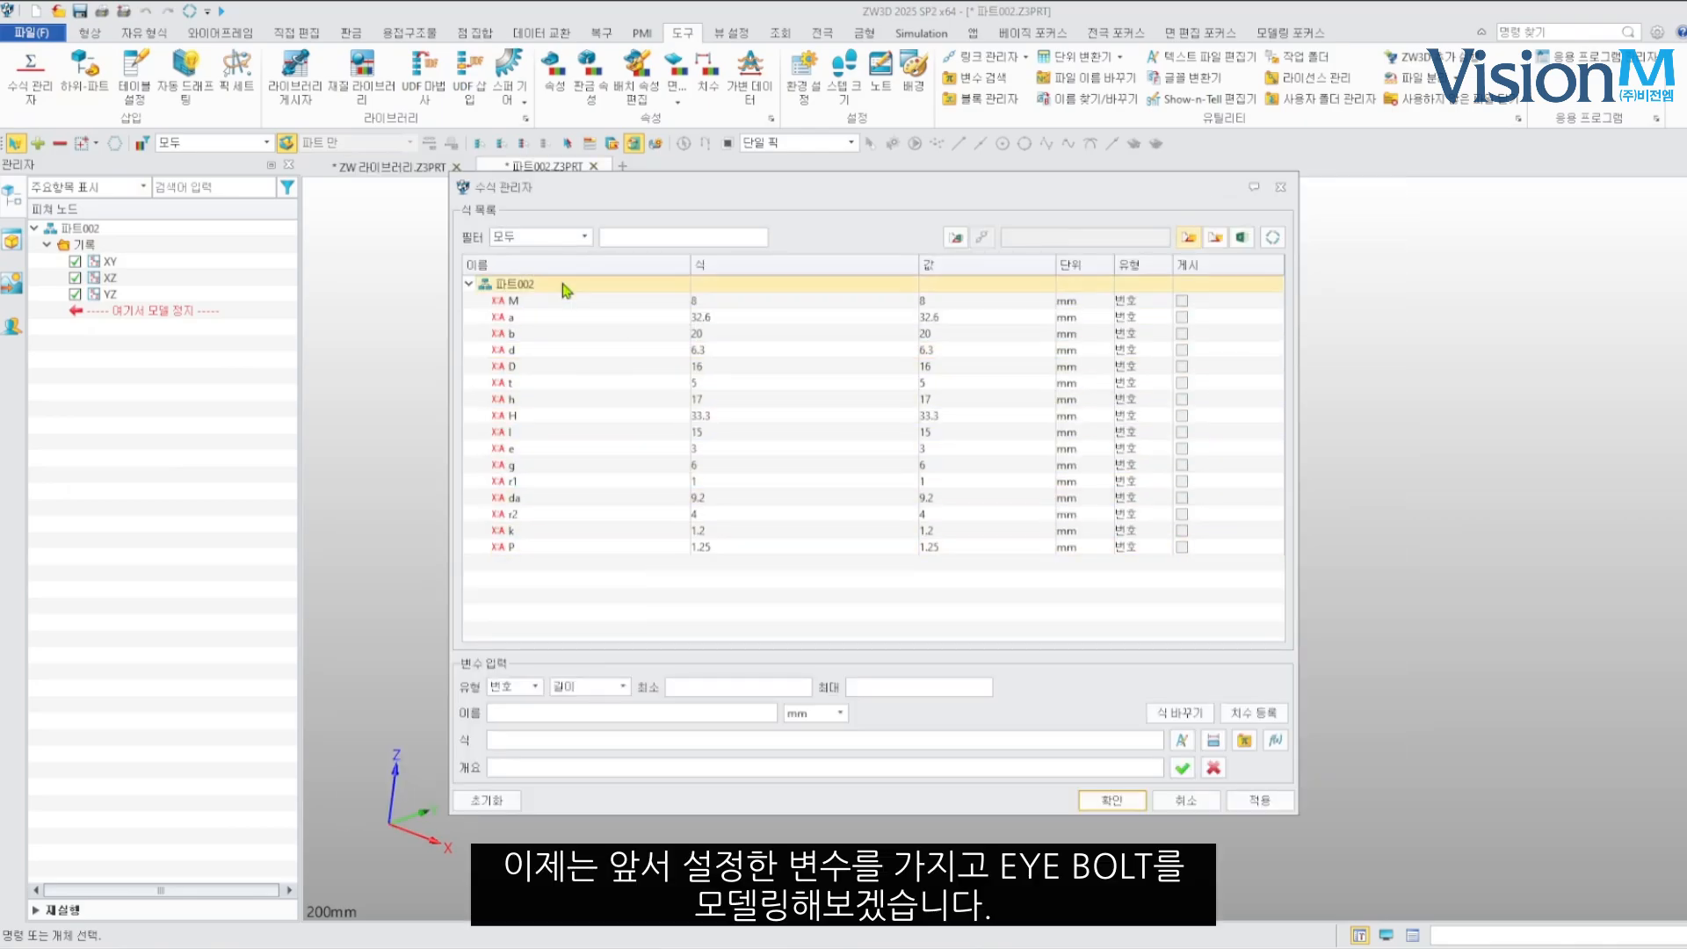
click(1112, 800)
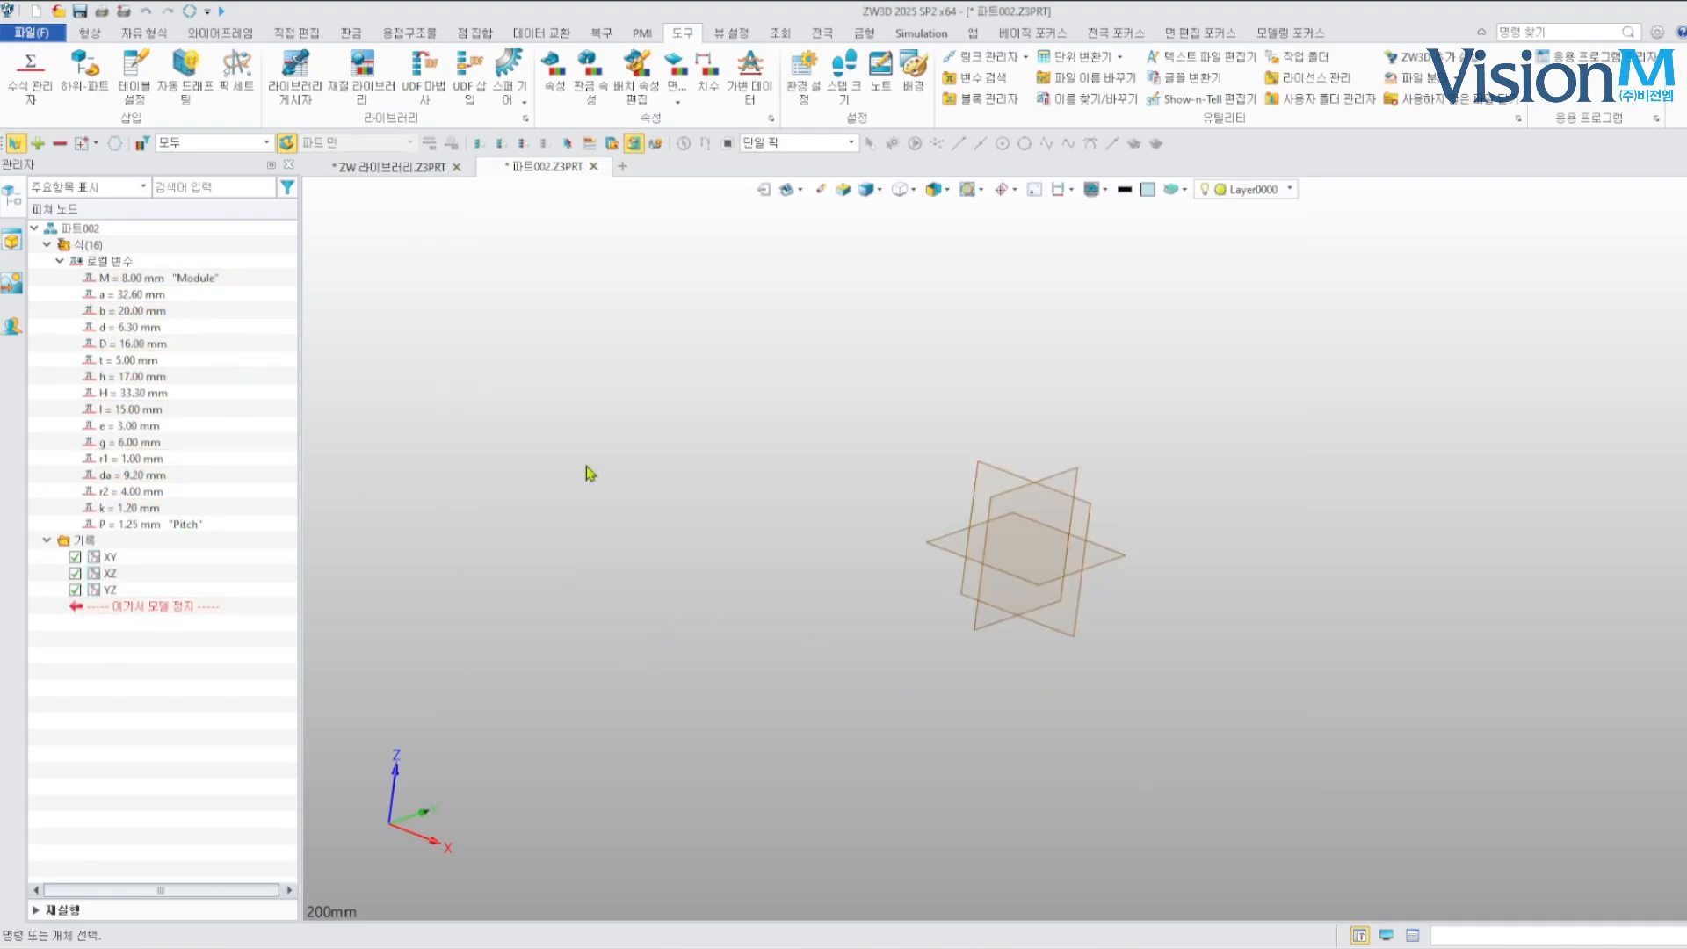
middle_click(631, 514)
key(Escape)
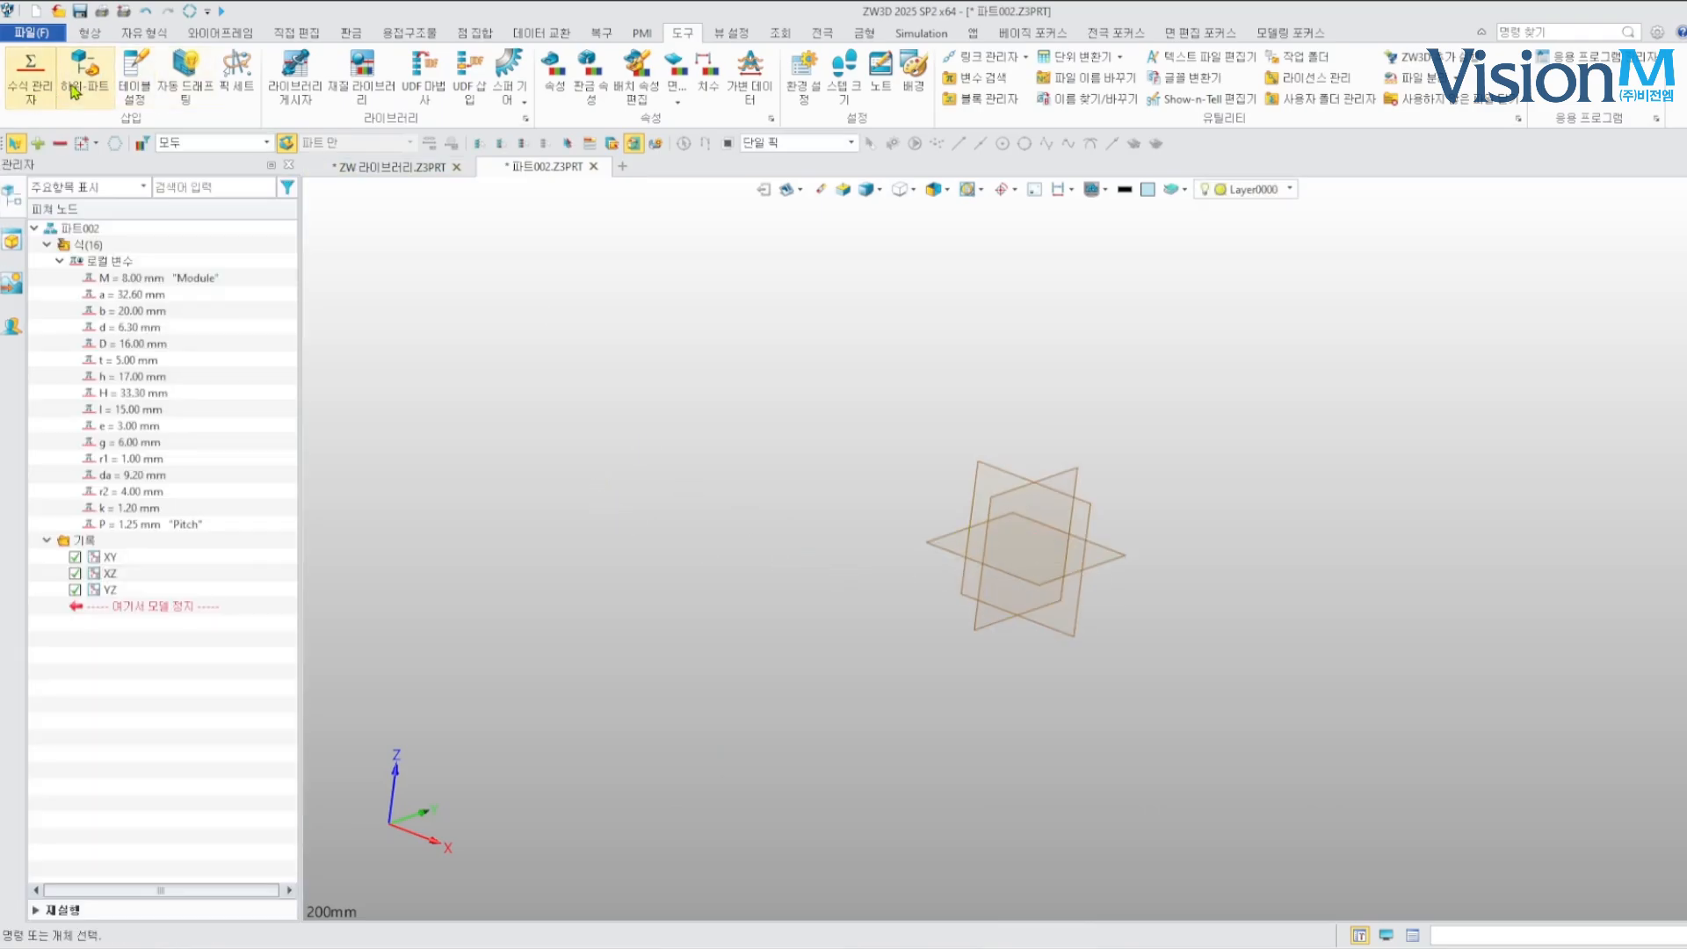
Start a new sketch on the XY plane with 0,1,0 as the sketch's Y axis
click(96, 34)
click(28, 69)
click(973, 539)
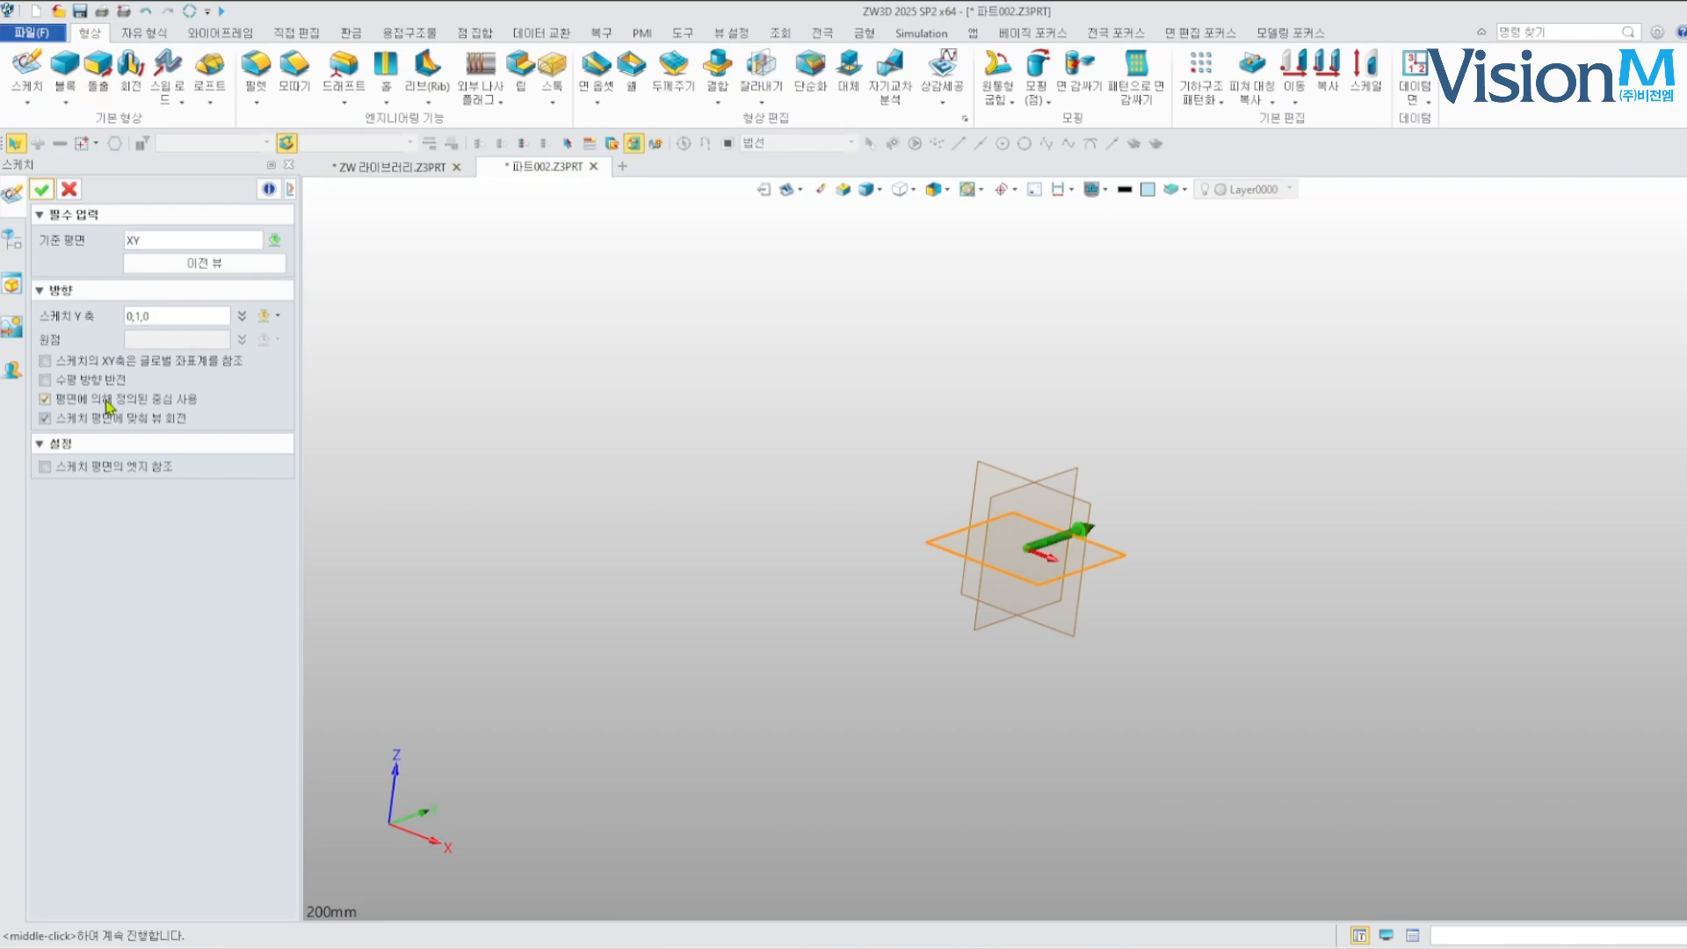
click(188, 317)
text(0,0,1)
key(Return)
click(40, 191)
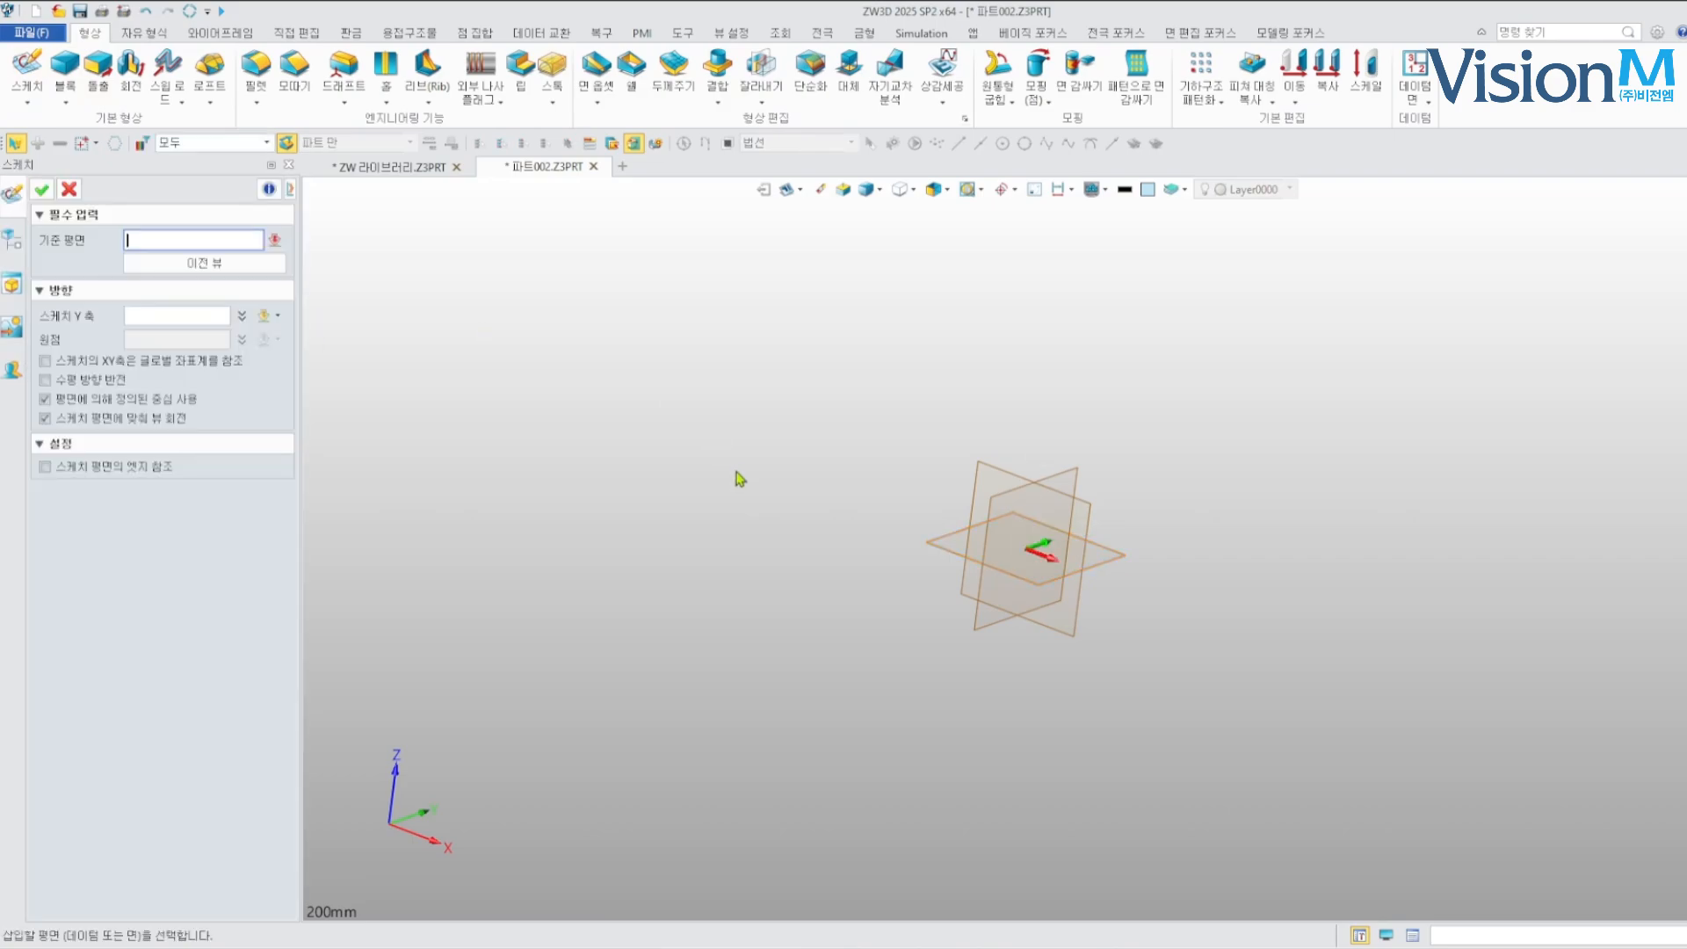
right_drag(446, 443, 487, 495)
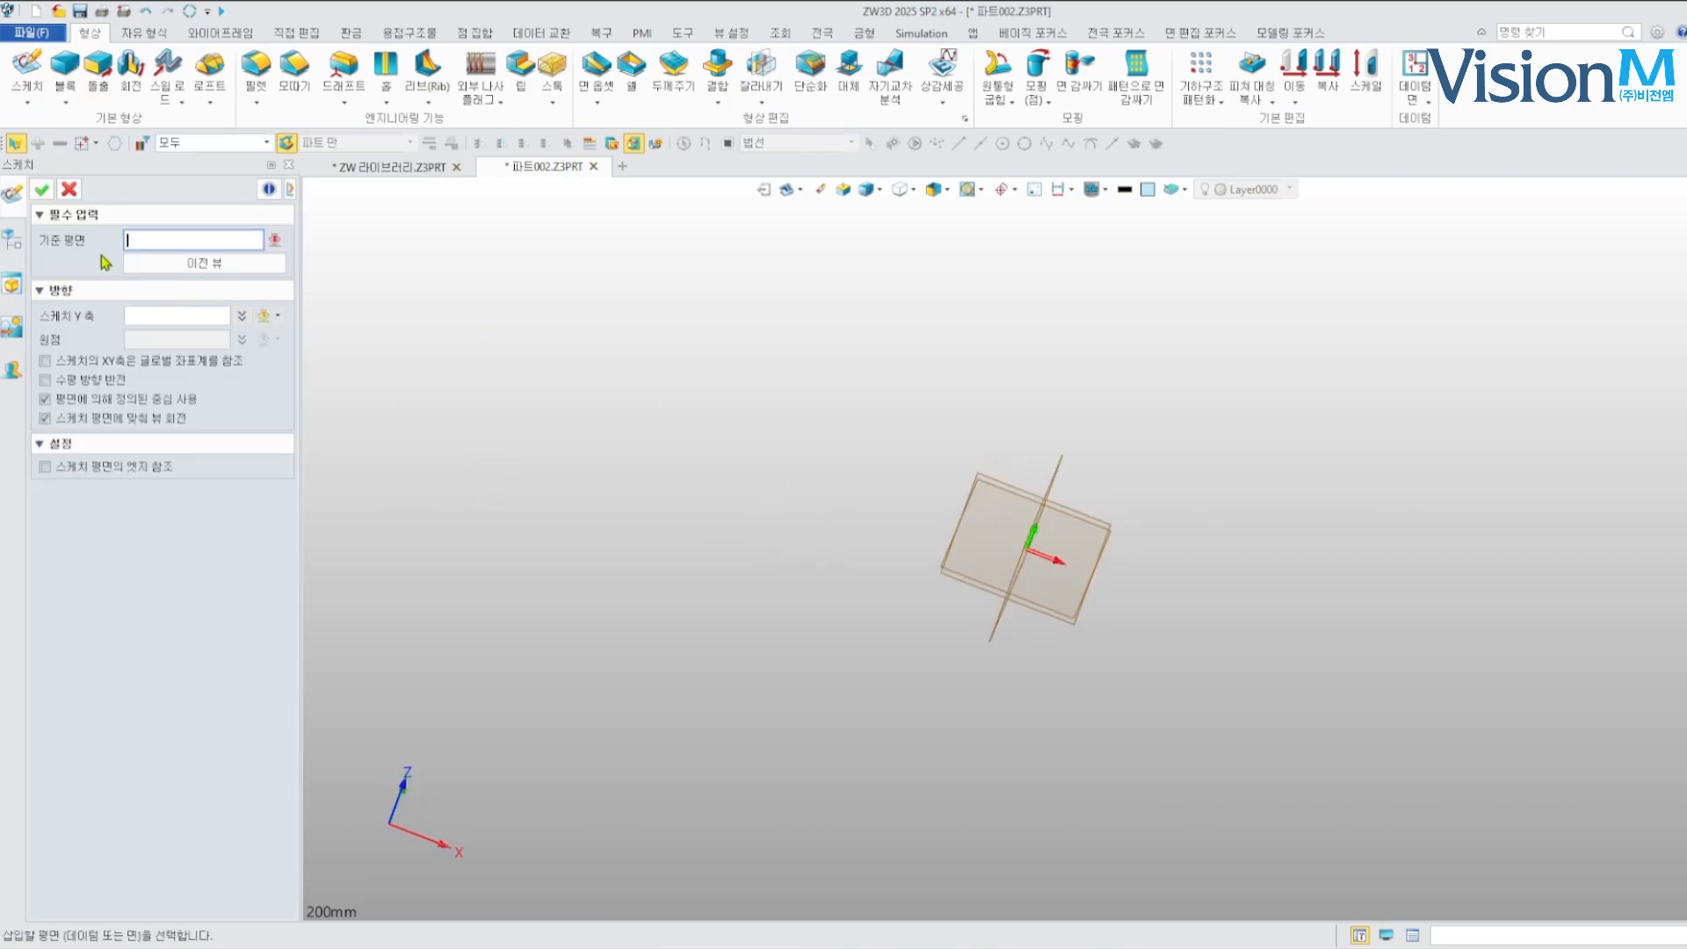
right_drag(1139, 561, 1044, 542)
click(1098, 567)
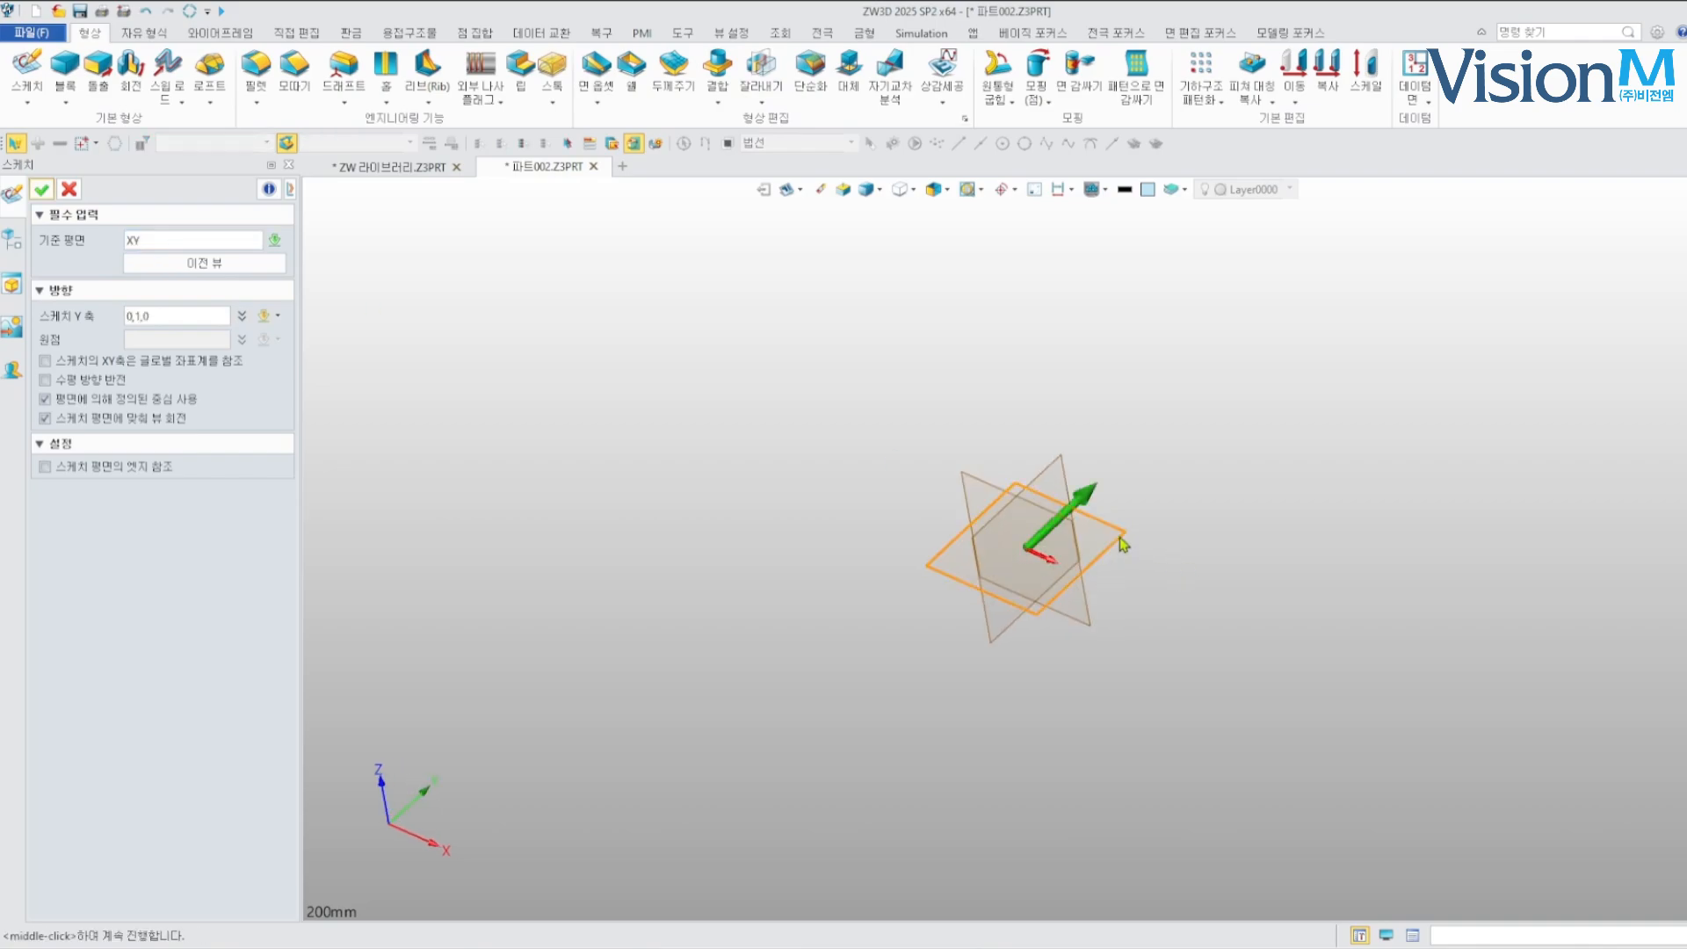
middle_click(773, 480)
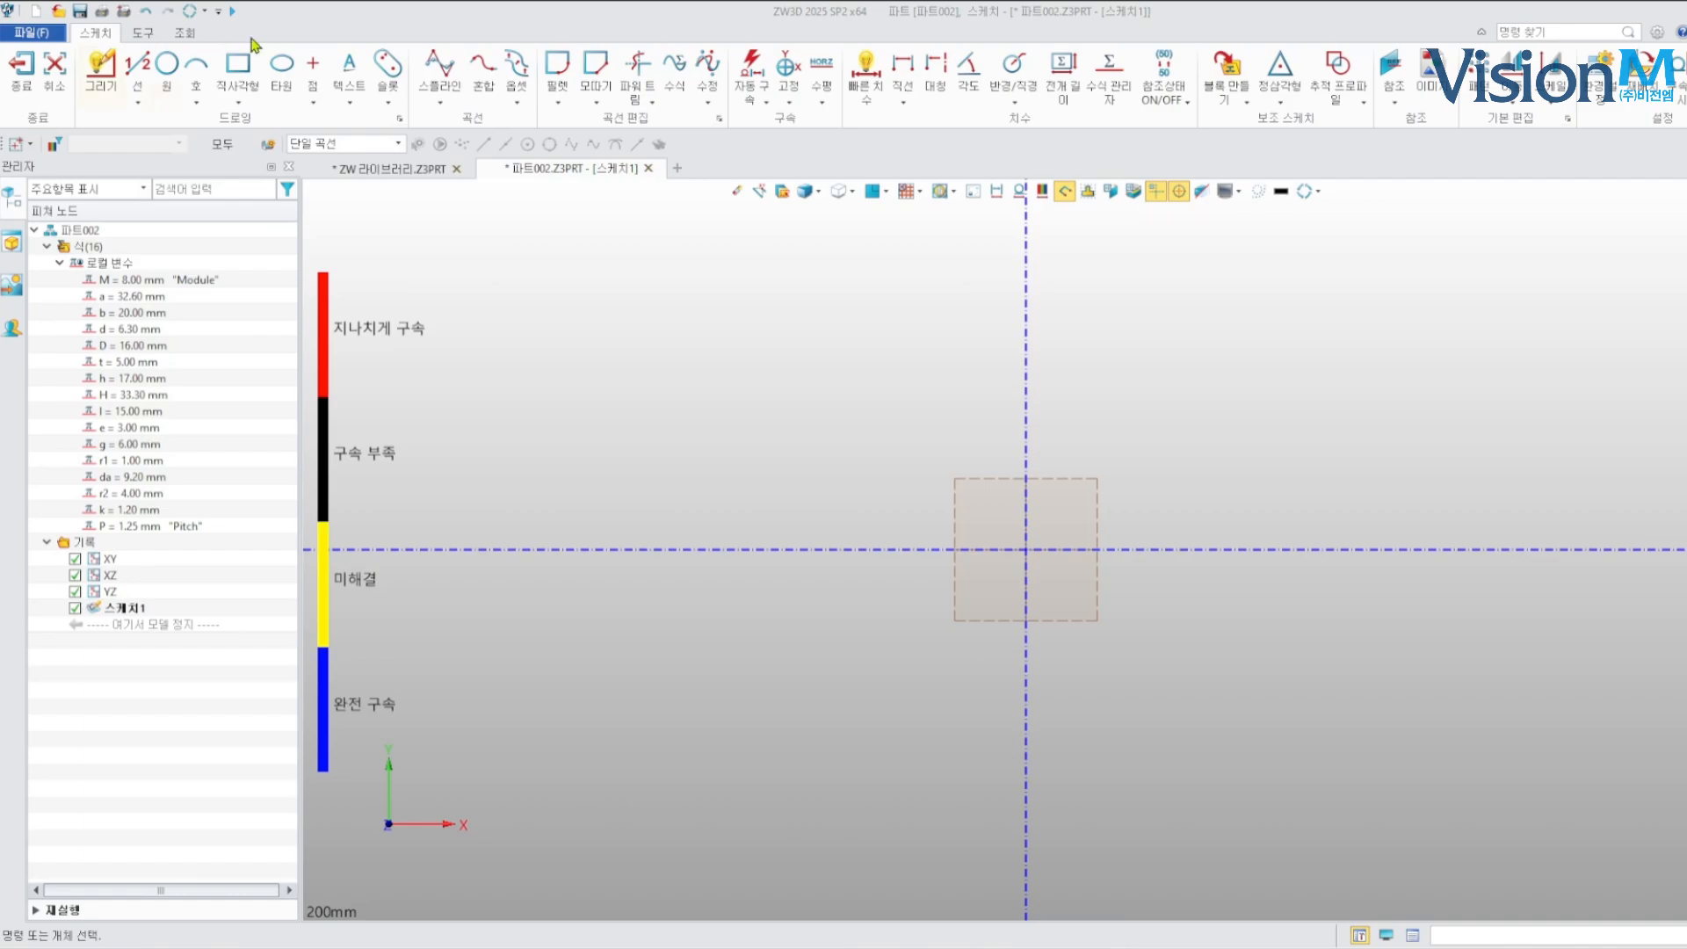
Draw a circle centred on the sketch origin with the radius expression (a+b)/2
click(167, 66)
click(1025, 549)
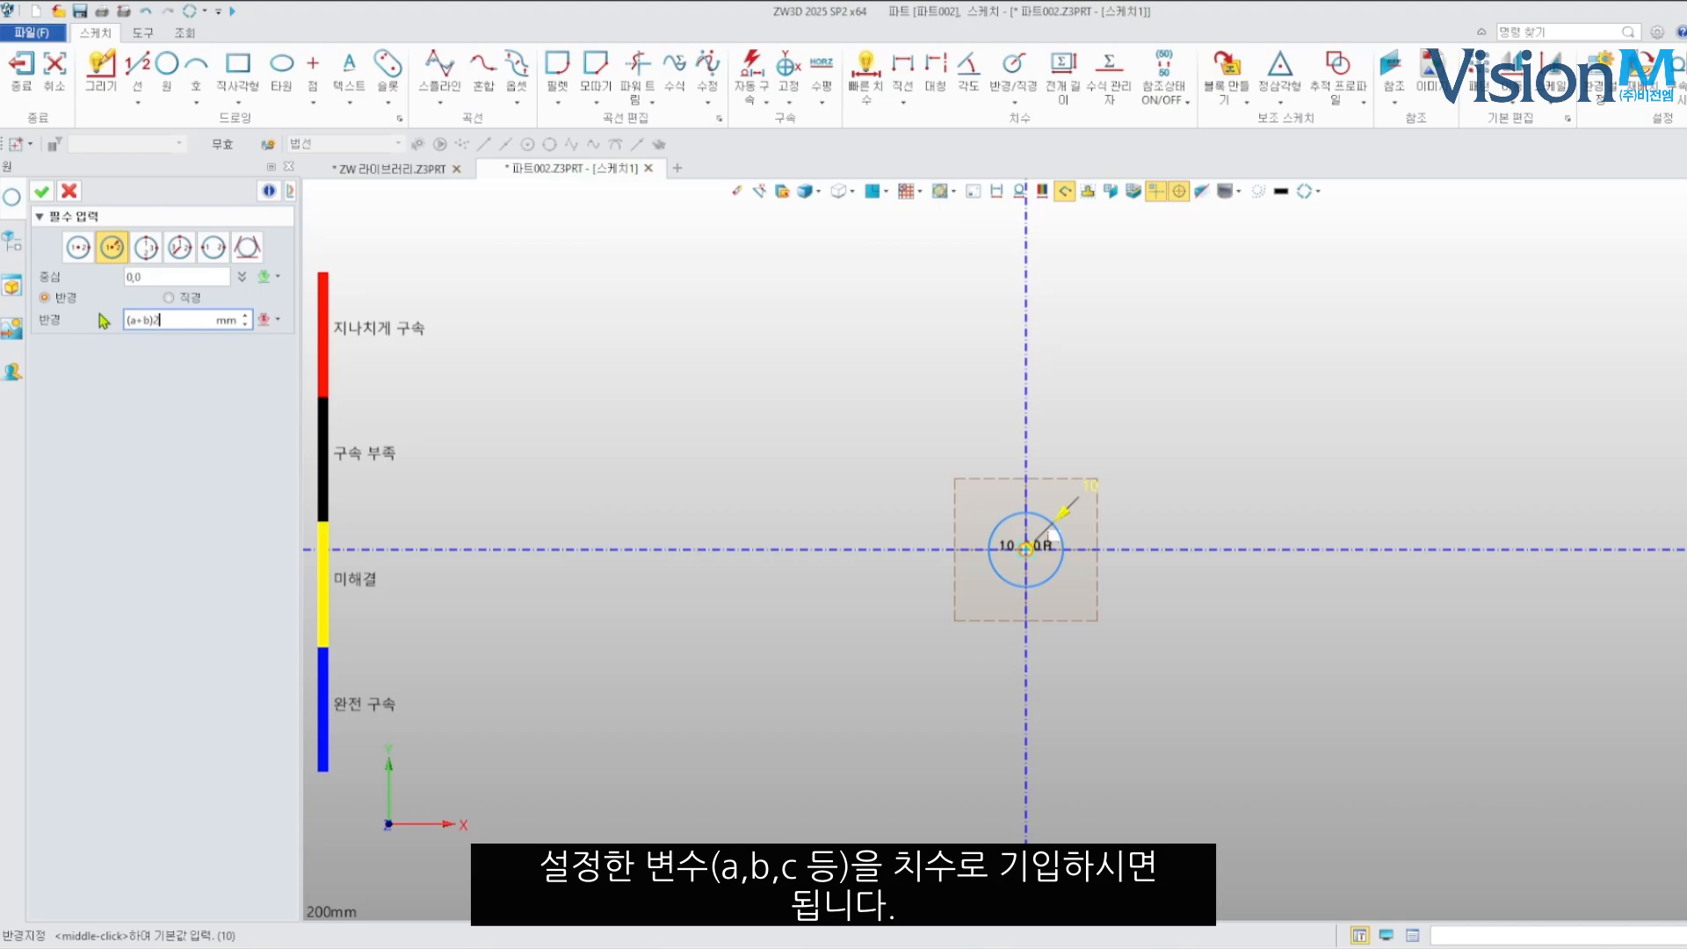
text(/)
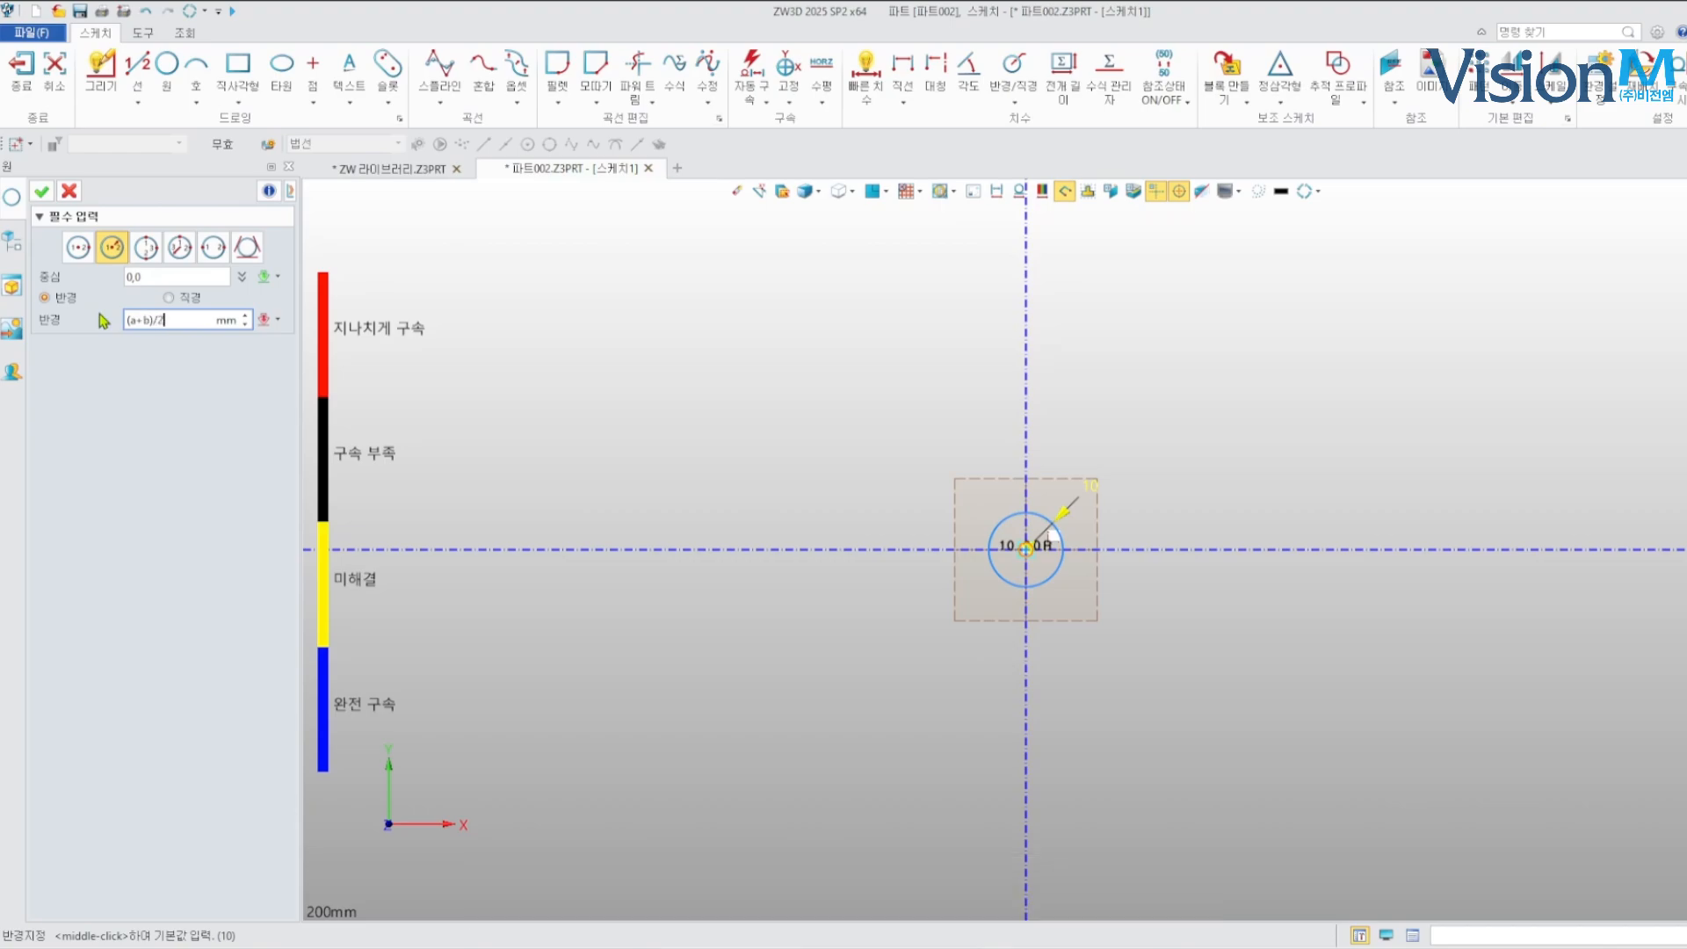
text(2)
key(Return)
middle_click(795, 473)
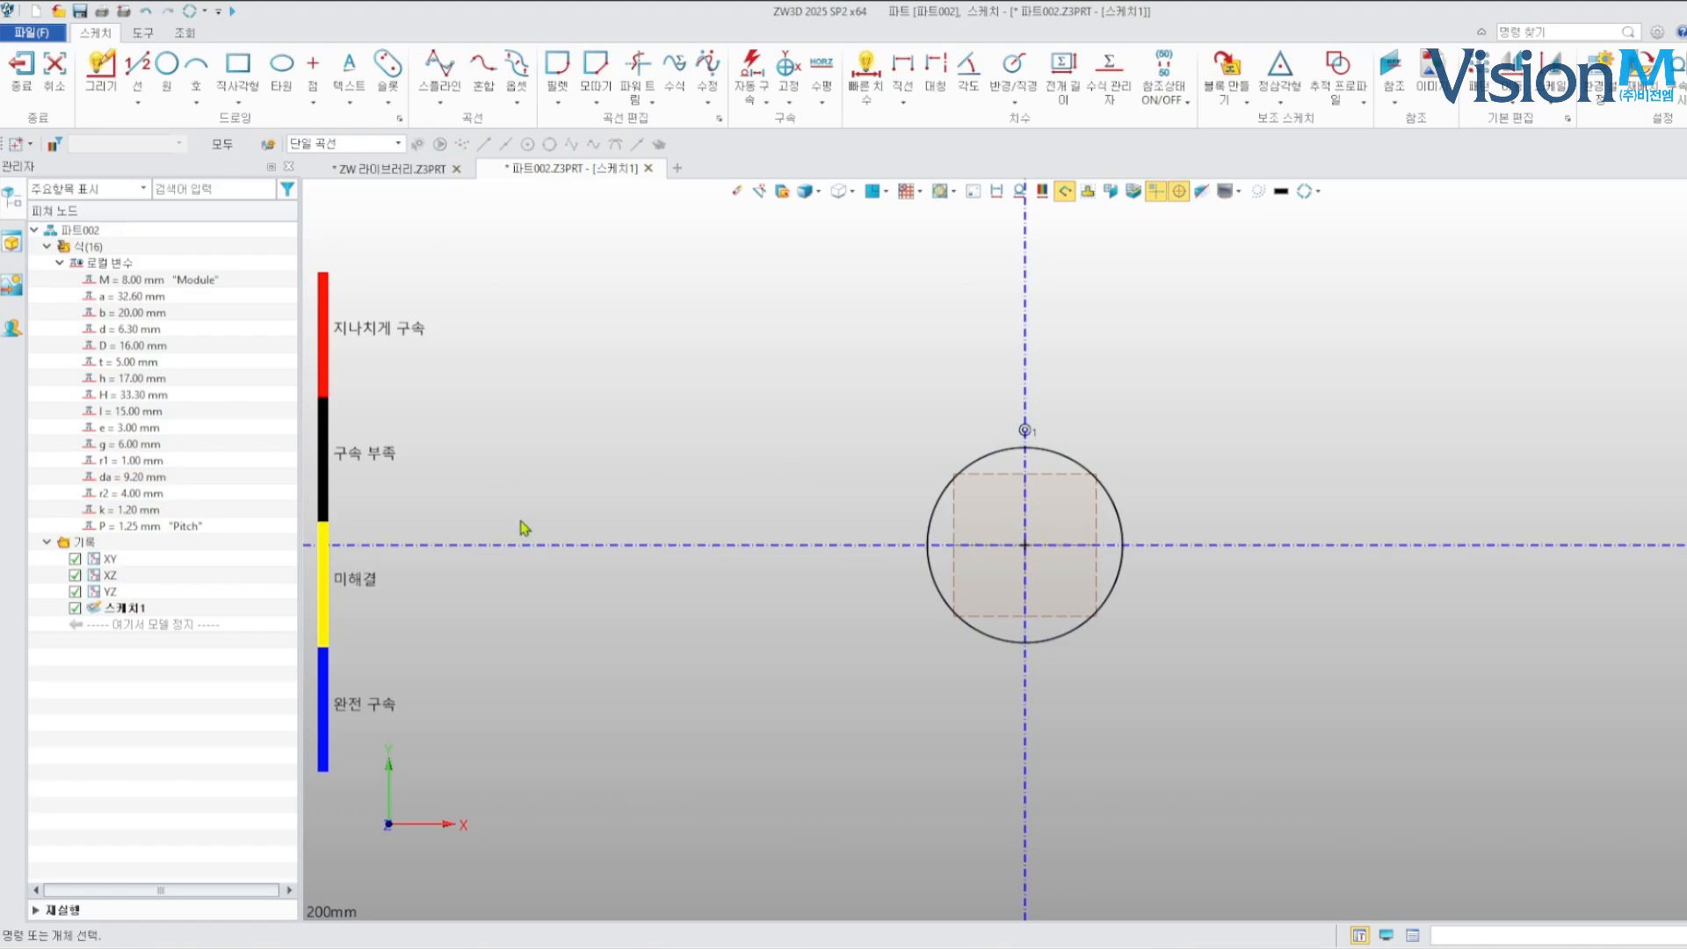
Dimension the circle's diameter, placing the value outside its upper-right edge
key(d)
click(1105, 498)
click(1177, 474)
key(Return)
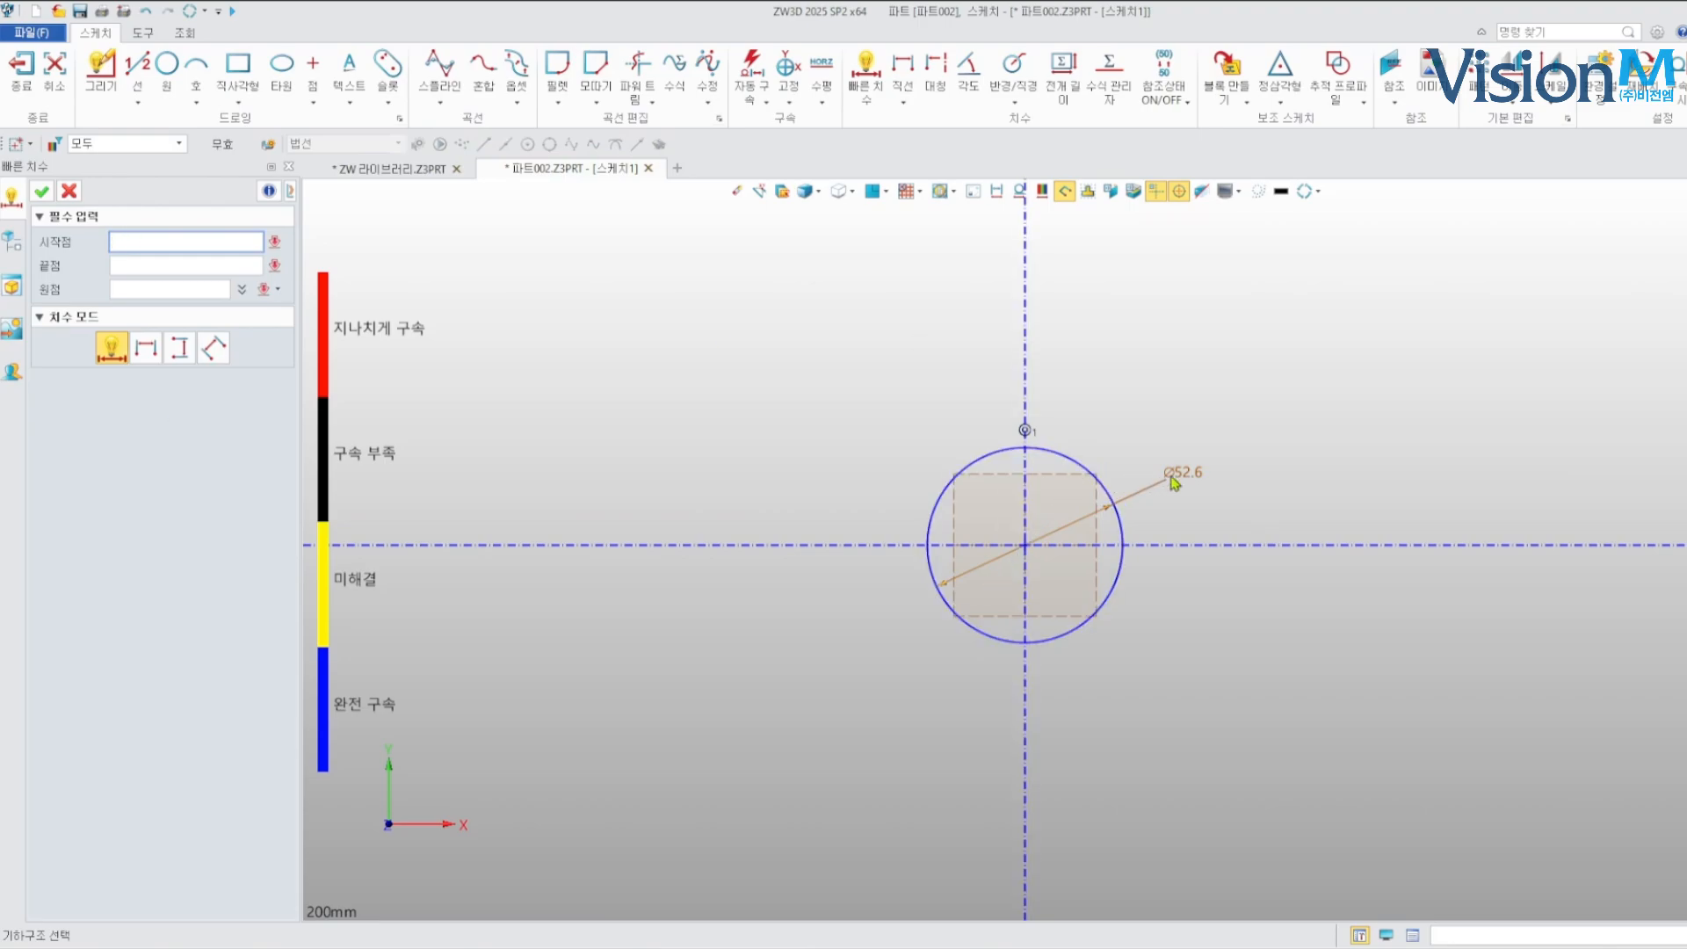
Set the circle's diameter dimension to the expression (a+b)/2
key(ctrl+a)
double_click(1604, 284)
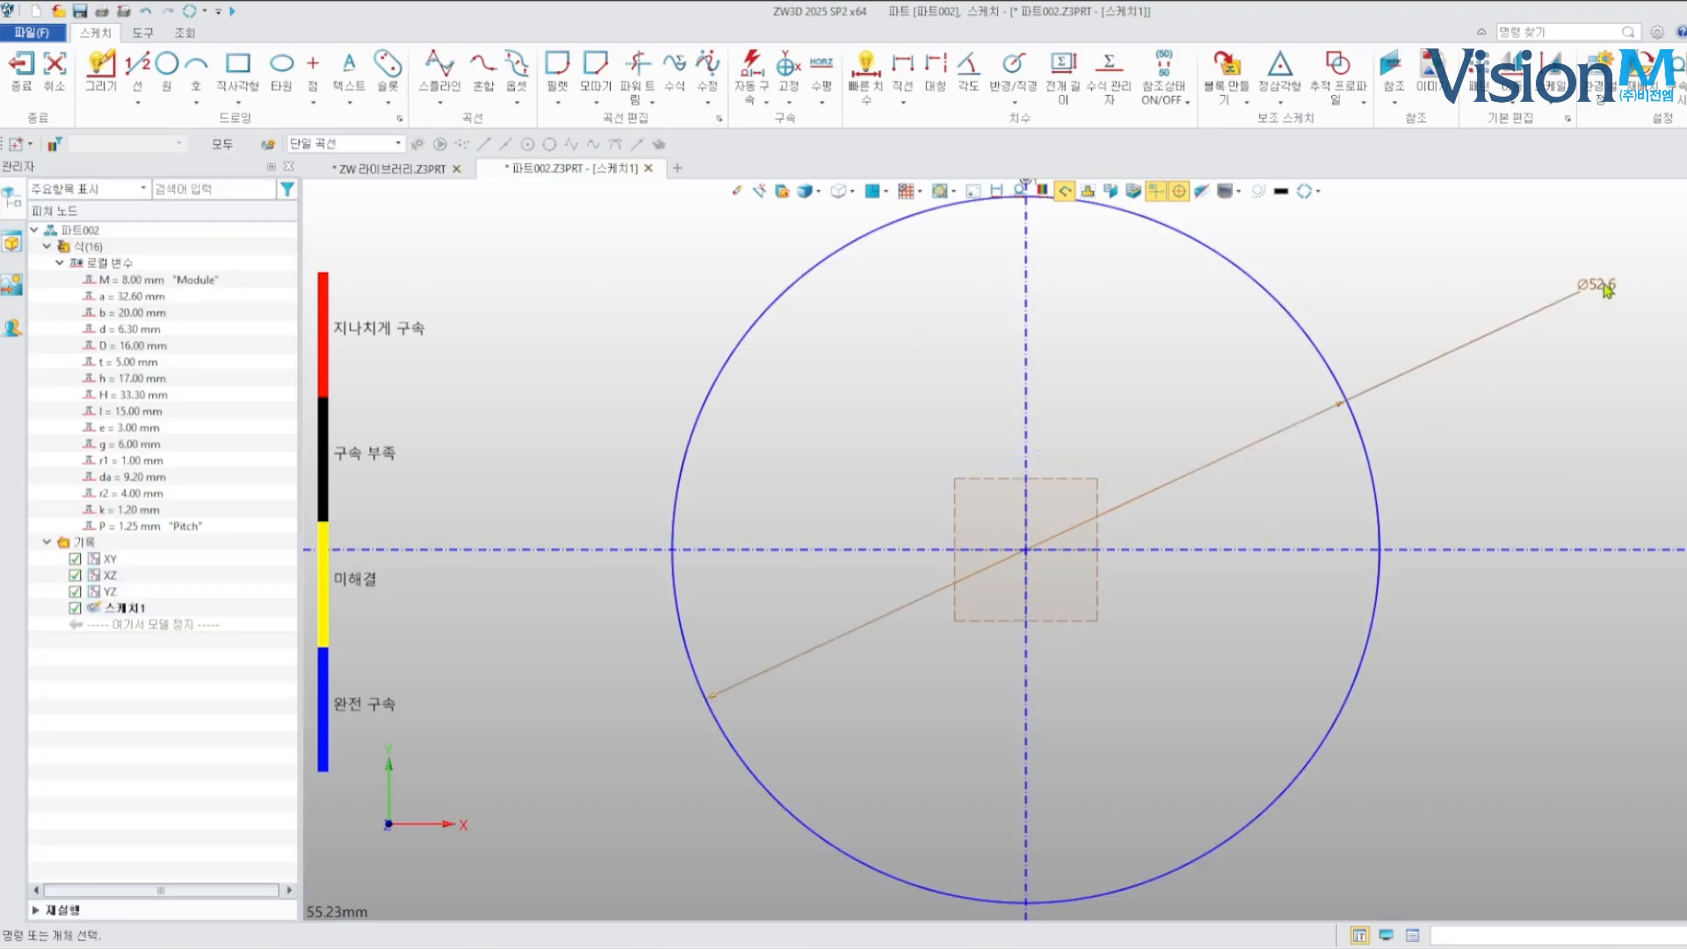
drag(1574, 339, 1493, 335)
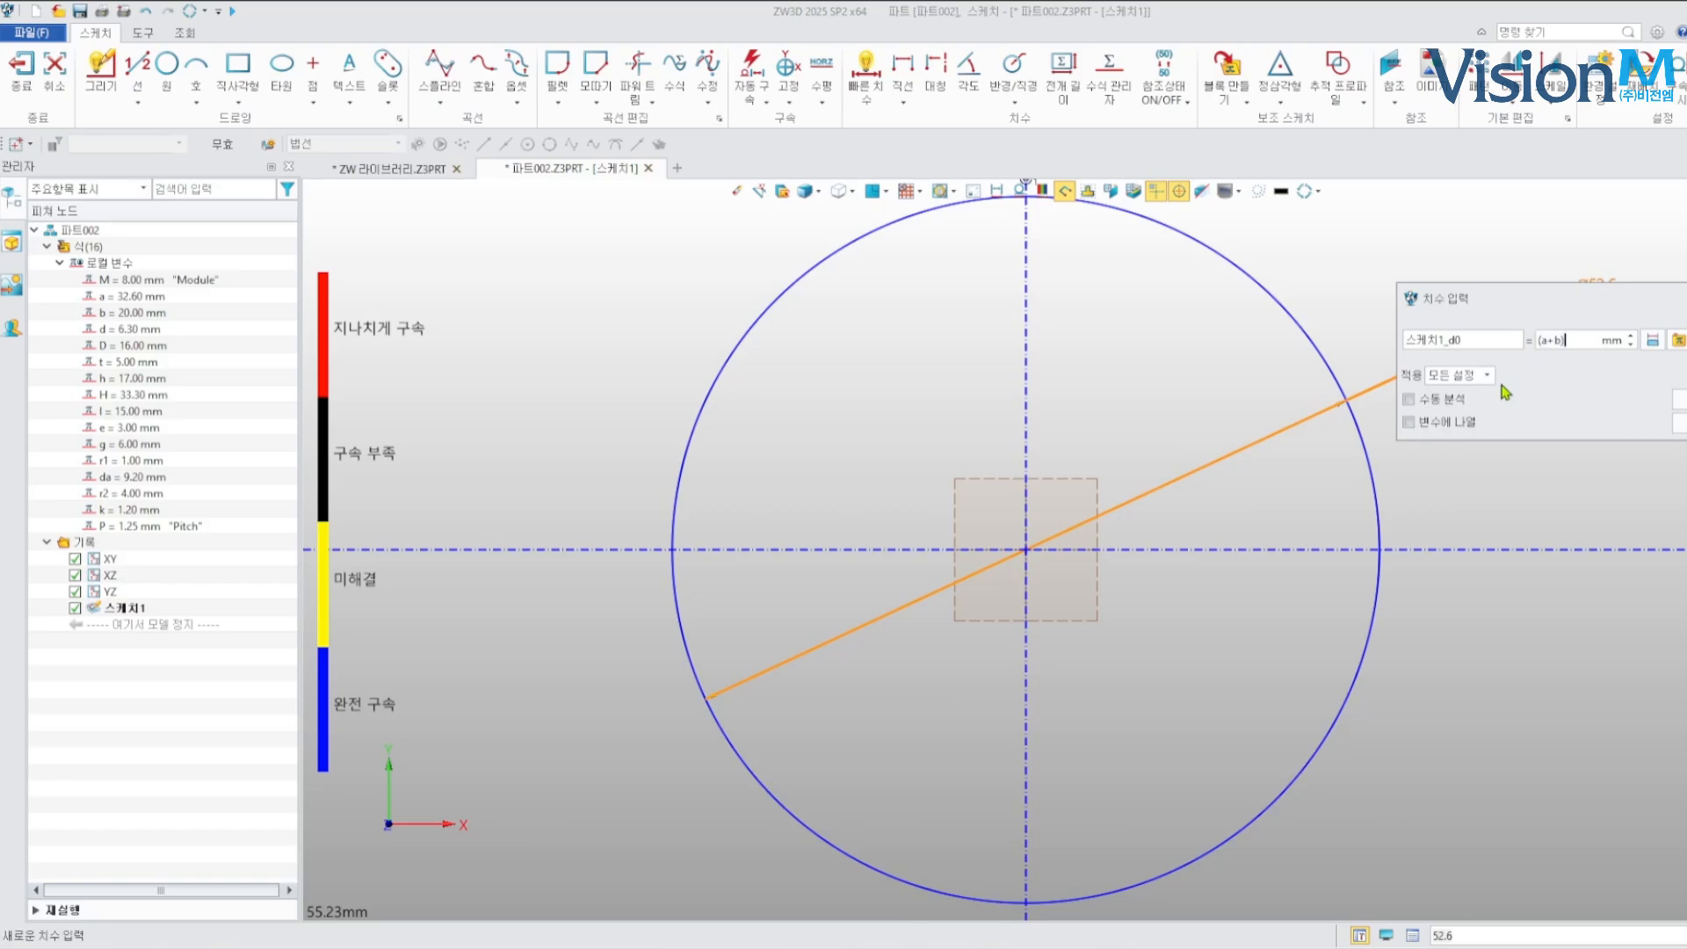
key(Return)
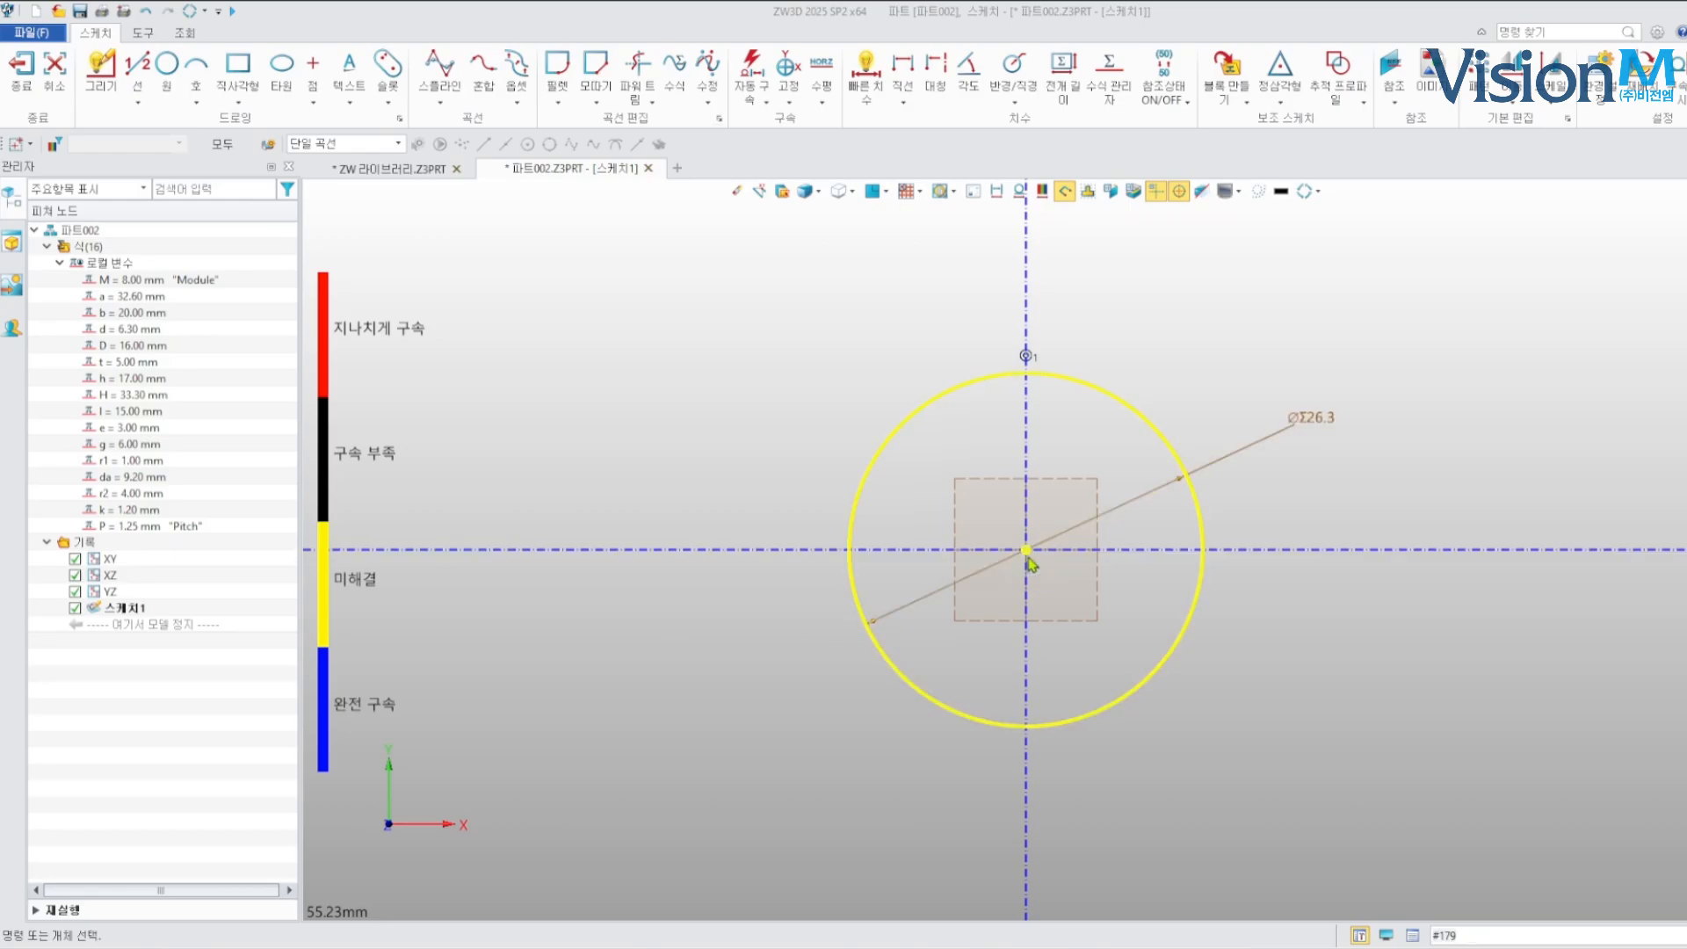
Delete the constraint tying the circle's centre to the origin and move the circle straight up along the vertical axis
click(1033, 355)
key(Delete)
drag(1025, 549, 1026, 386)
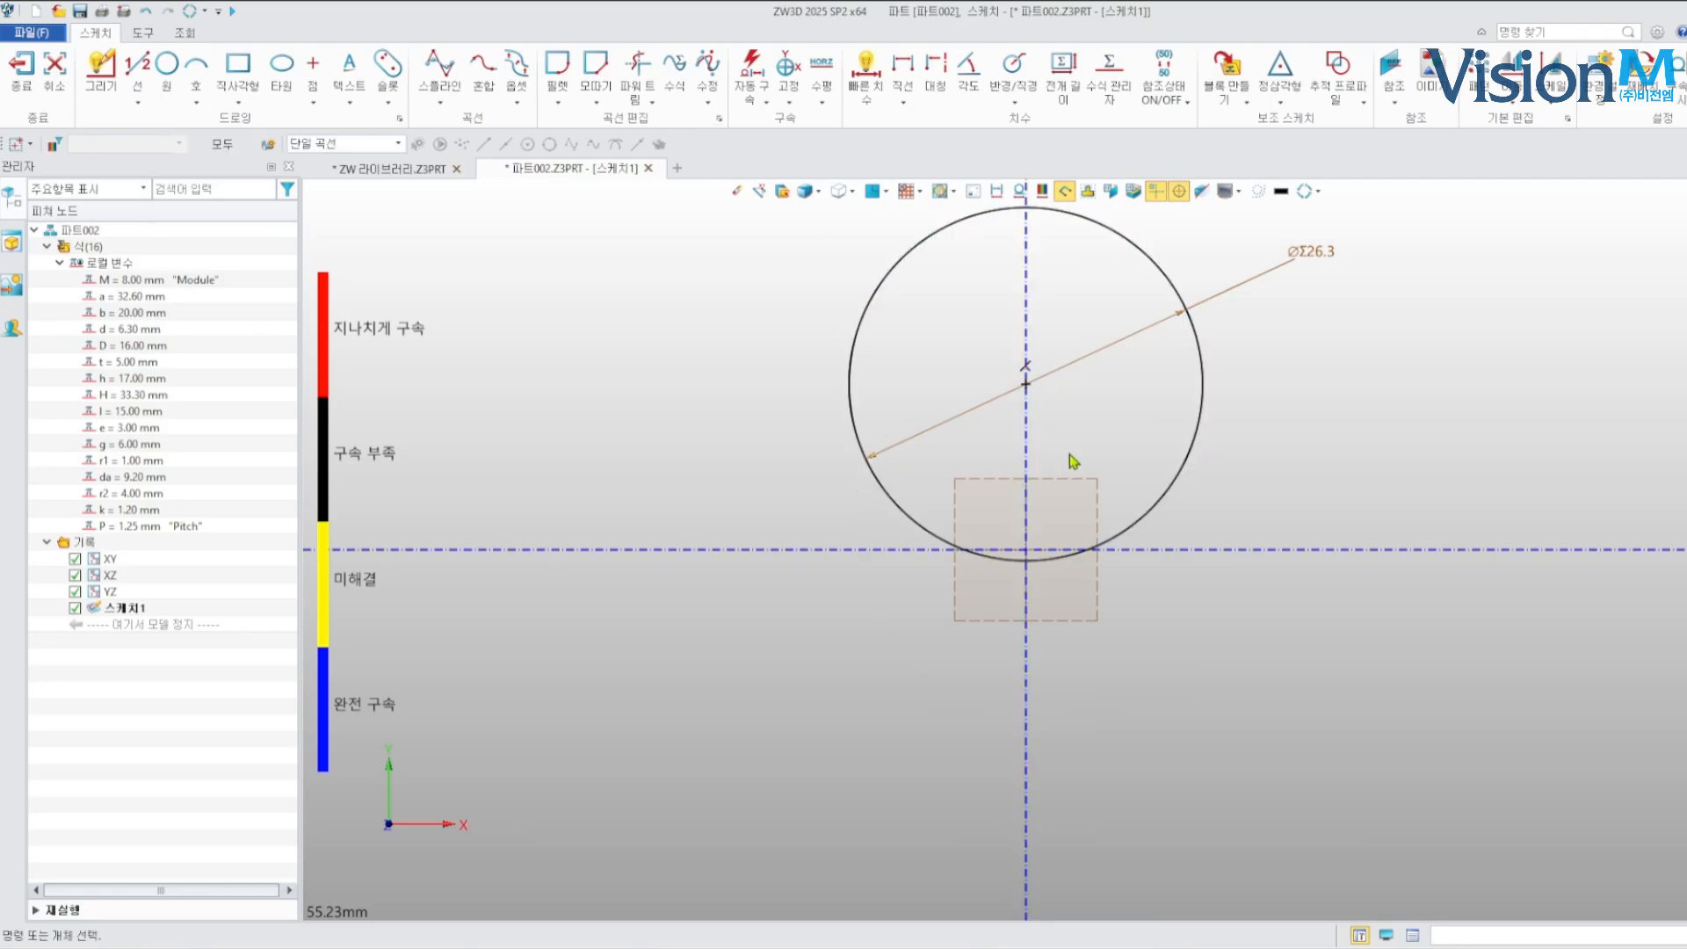
Dimension the circle centre's height above the horizontal axis and set it to the variable h
middle_click(1057, 410)
click(1026, 384)
click(1152, 550)
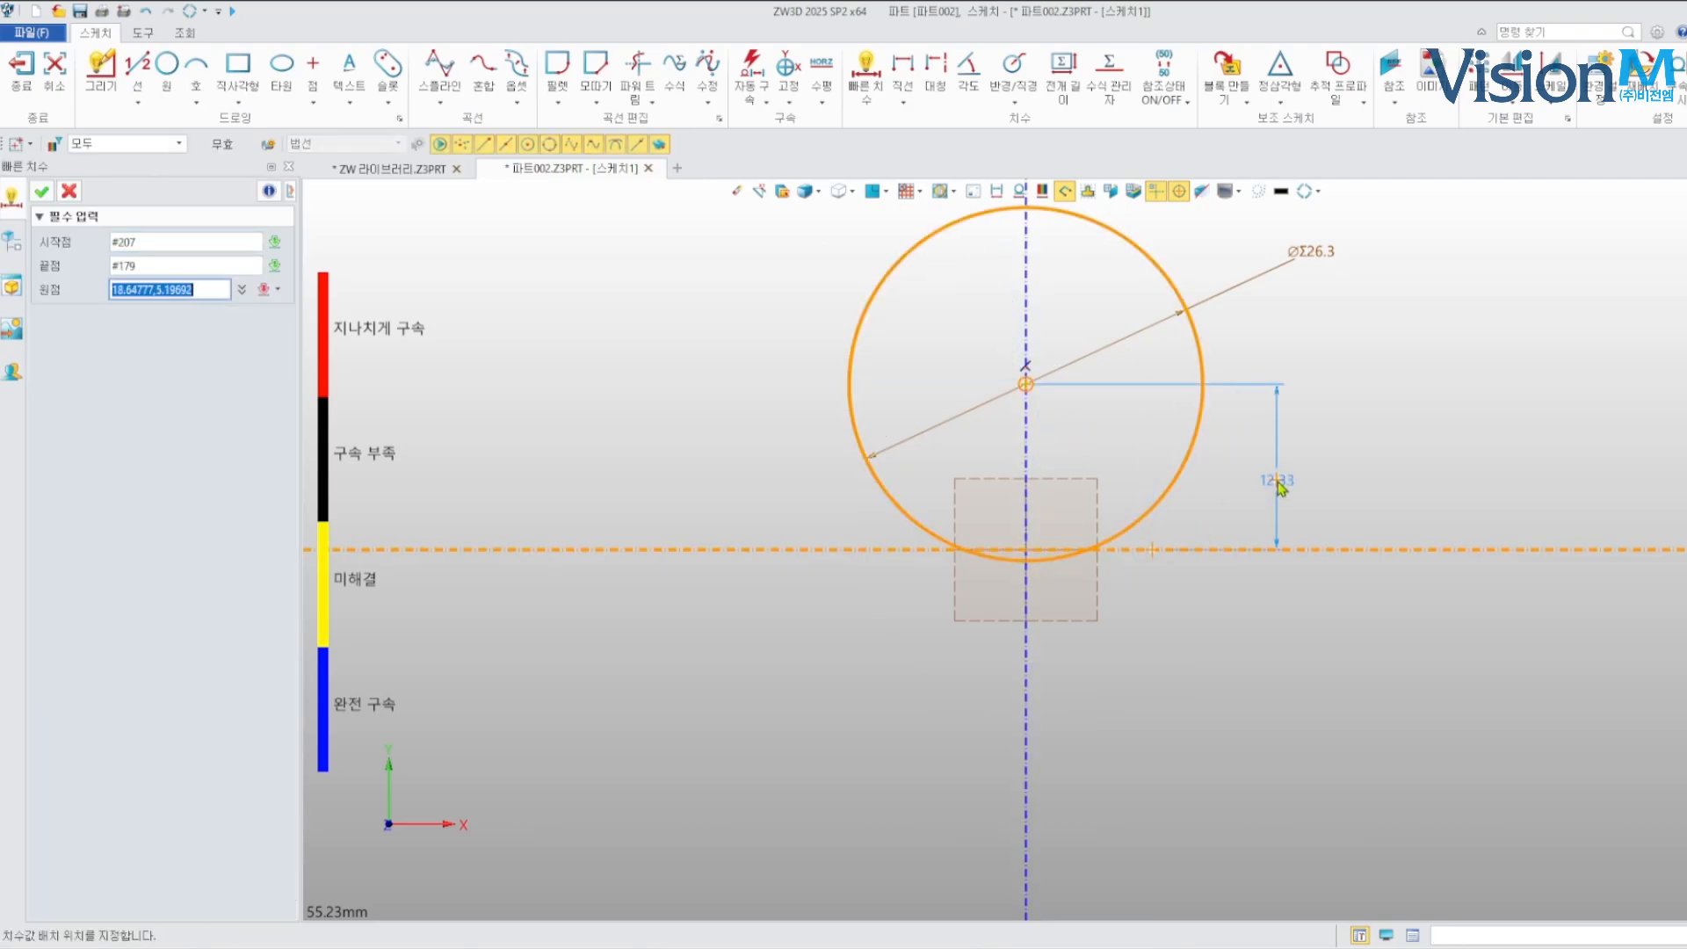
click(1279, 486)
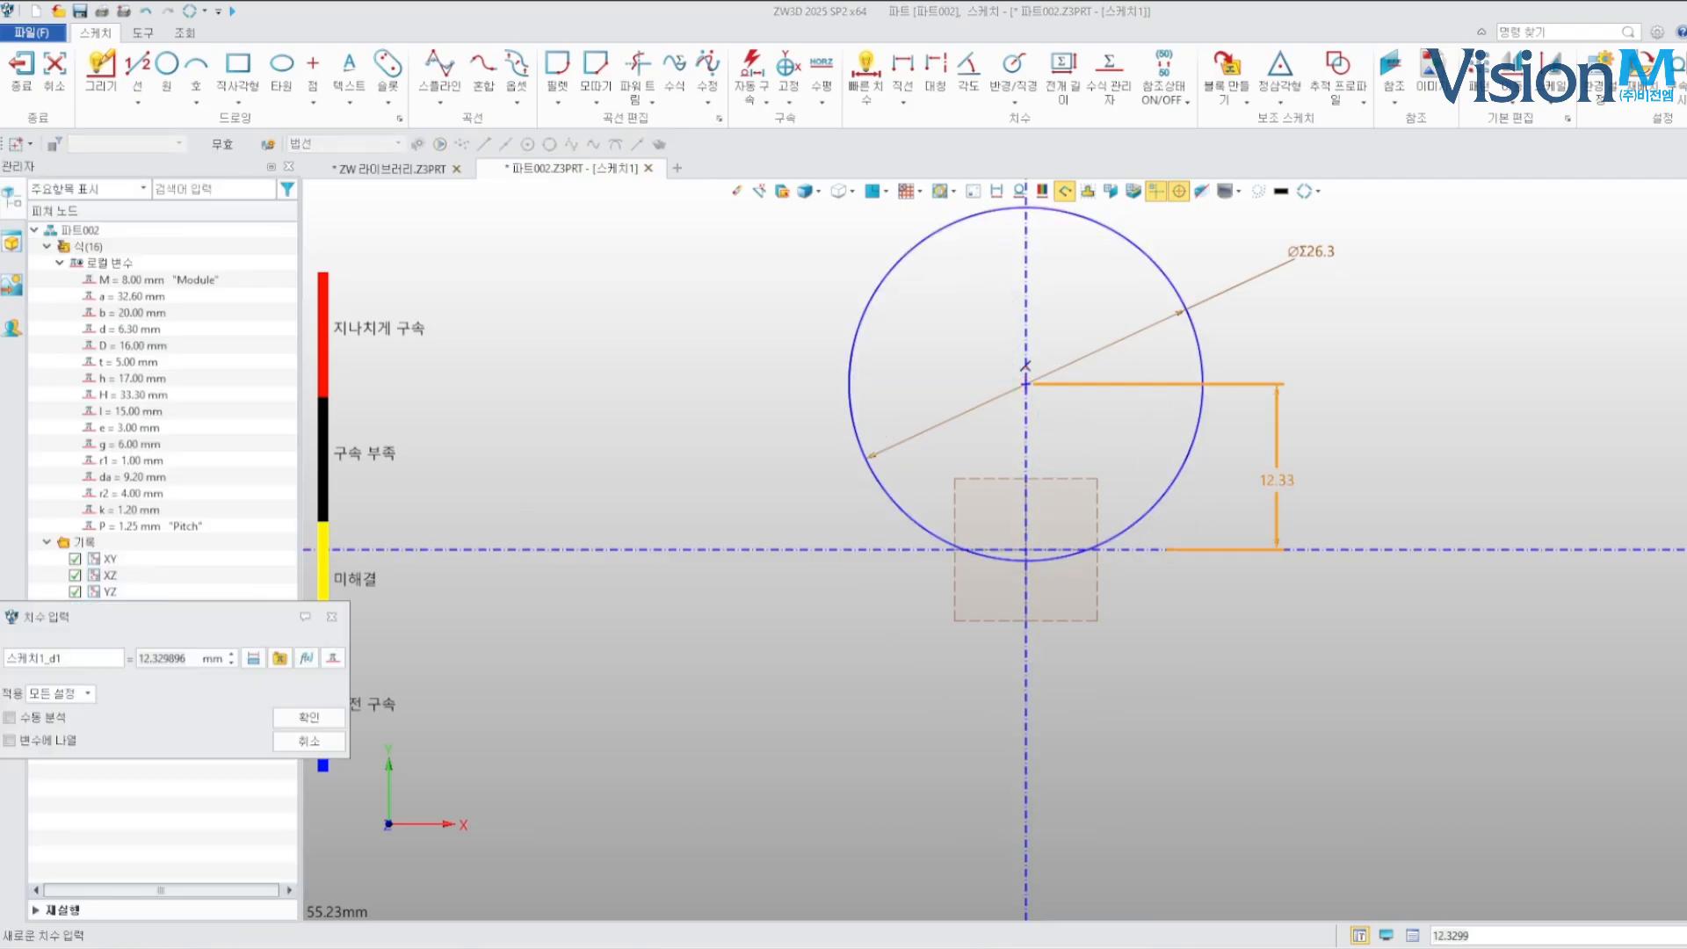
text(h)
key(Return)
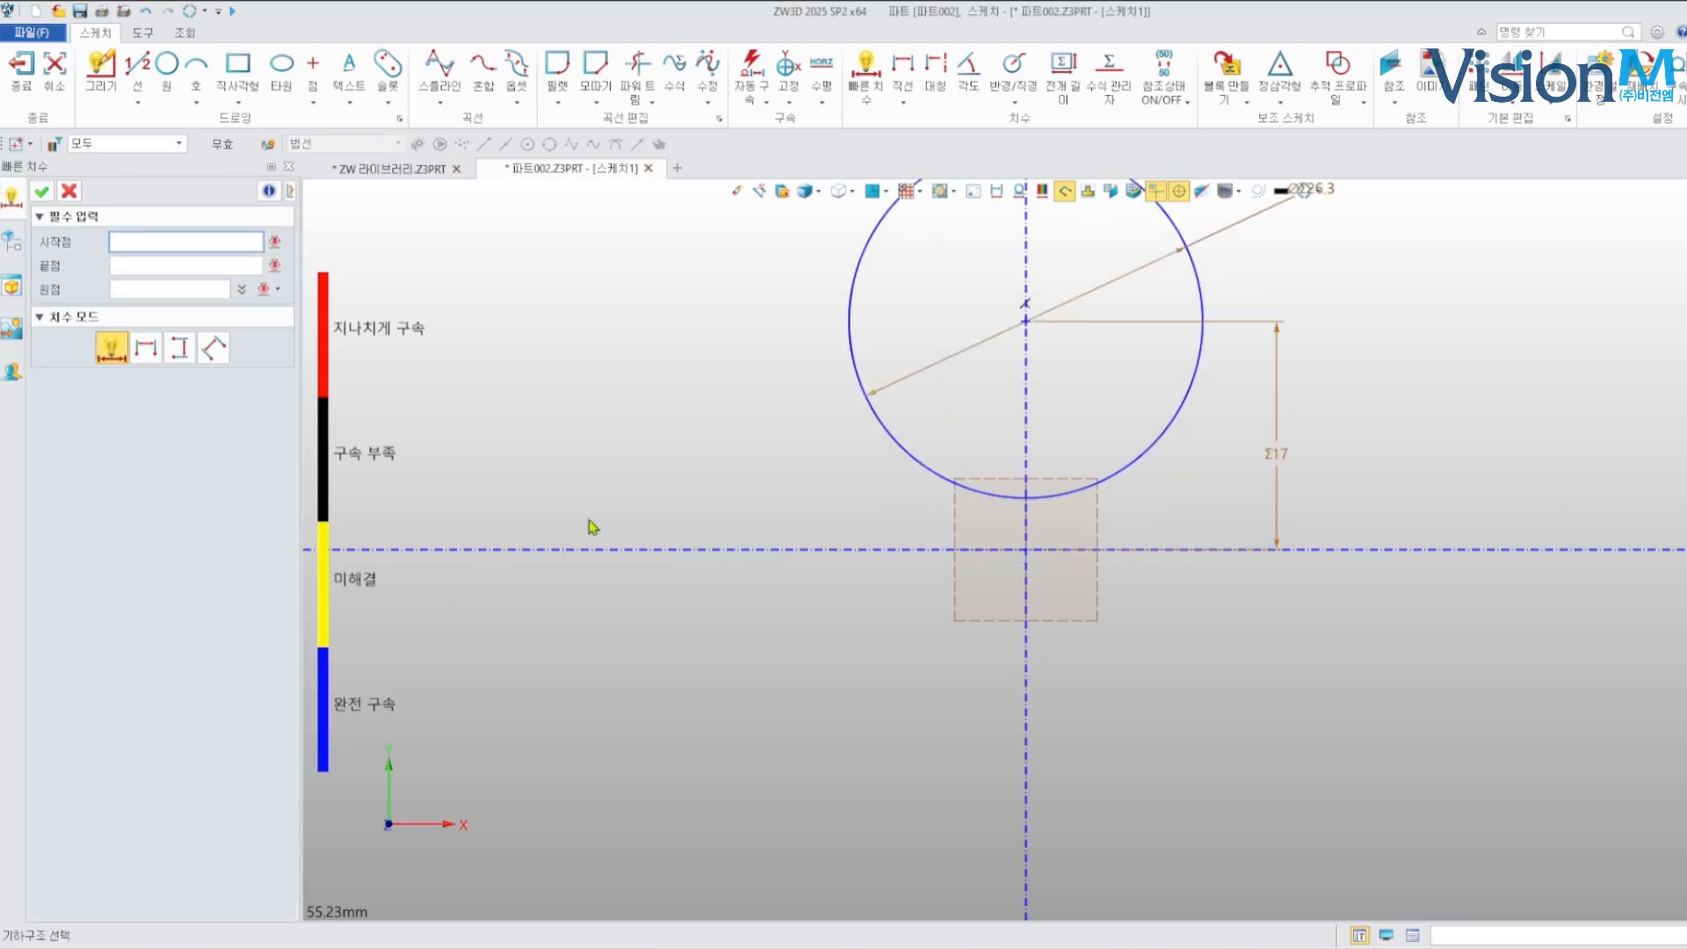
middle_drag(729, 530, 726, 588)
click(41, 190)
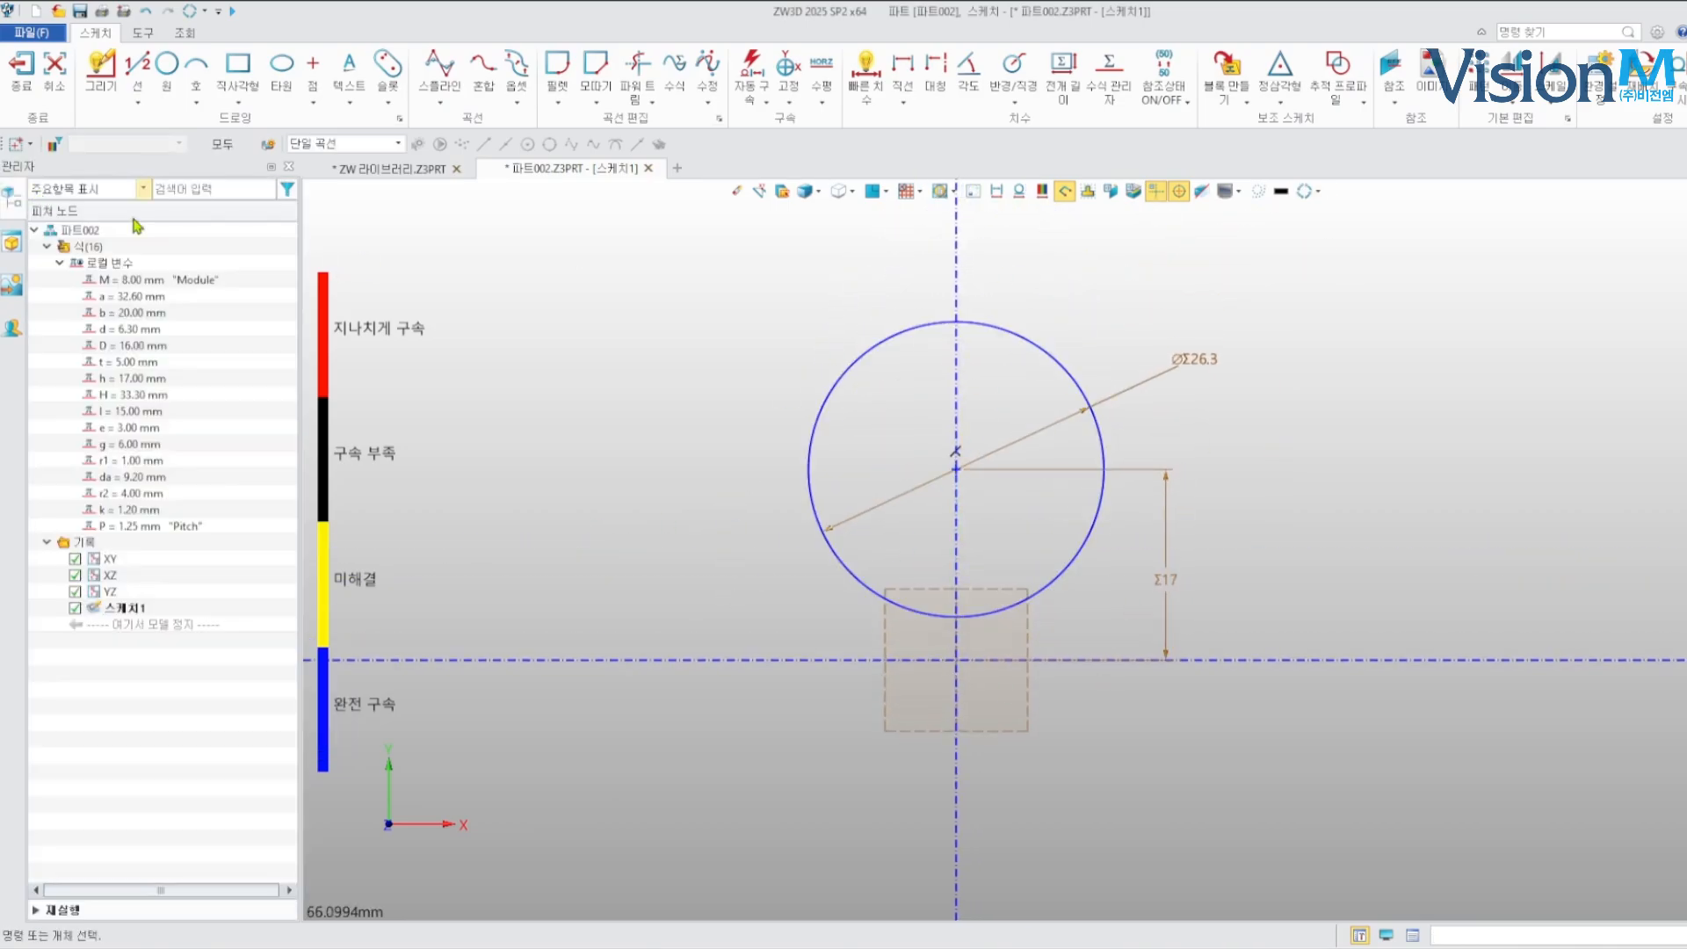
Finish the sketch and create a rod along the circle with the diameter expression (a-b)/2 and inner diameter 0
click(21, 72)
mouse_move(904, 504)
right_down()
mouse_move(686, 477)
mouse_move(923, 534)
mouse_move(498, 291)
right_up()
click(186, 97)
click(172, 266)
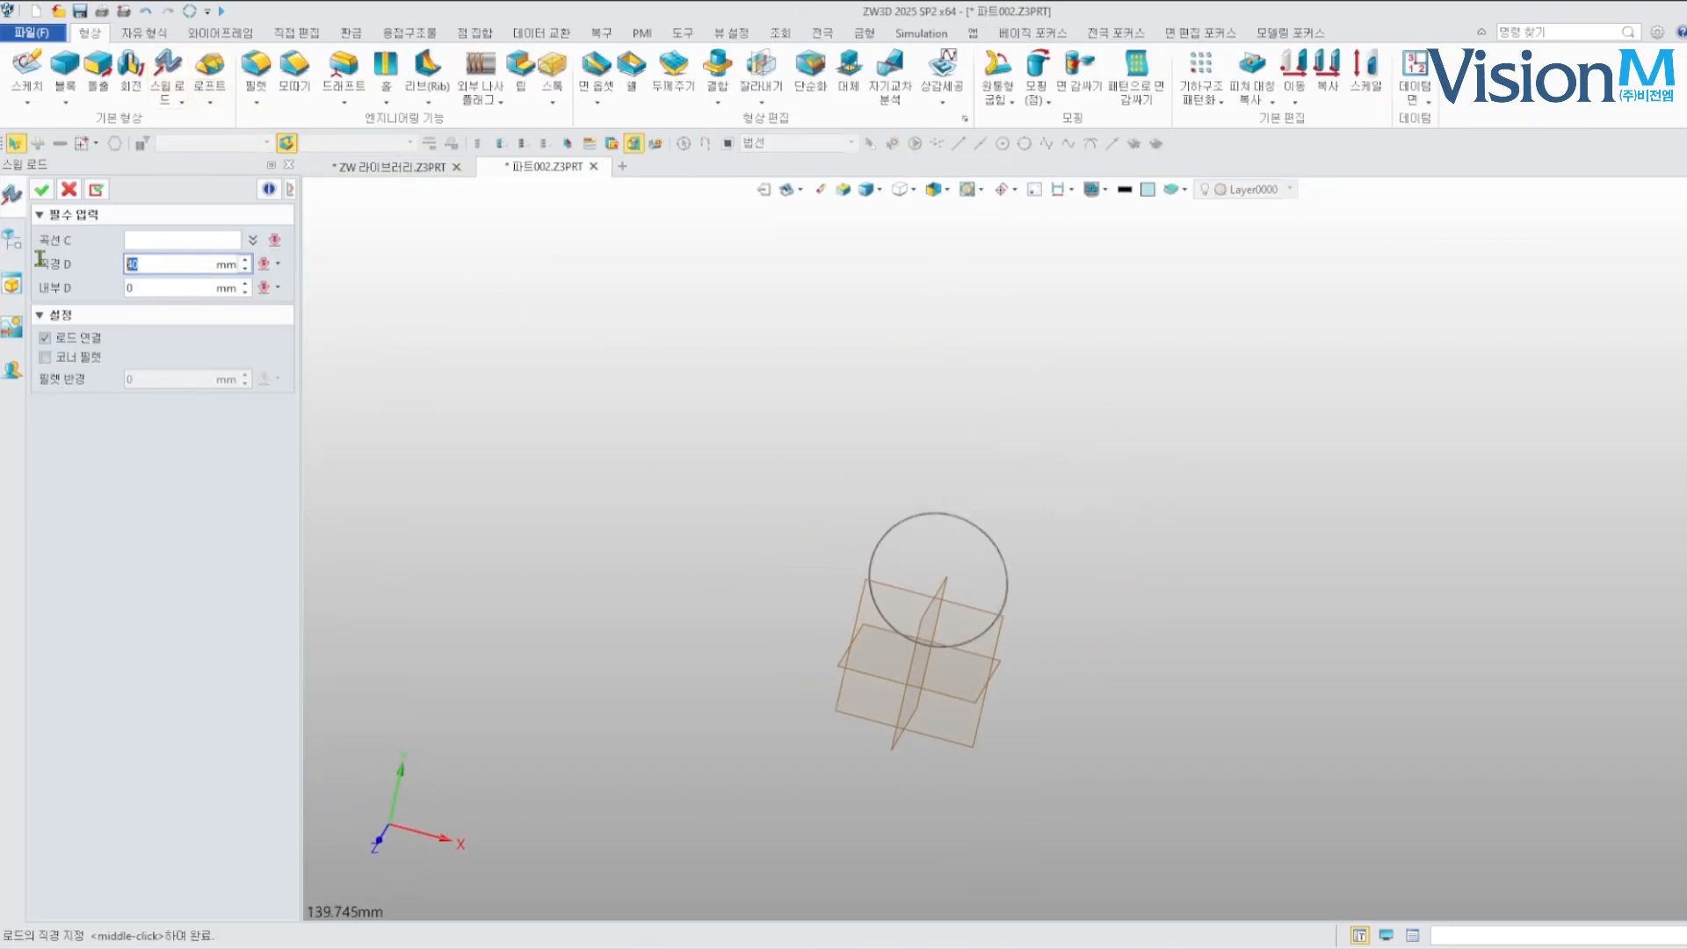
click(1005, 565)
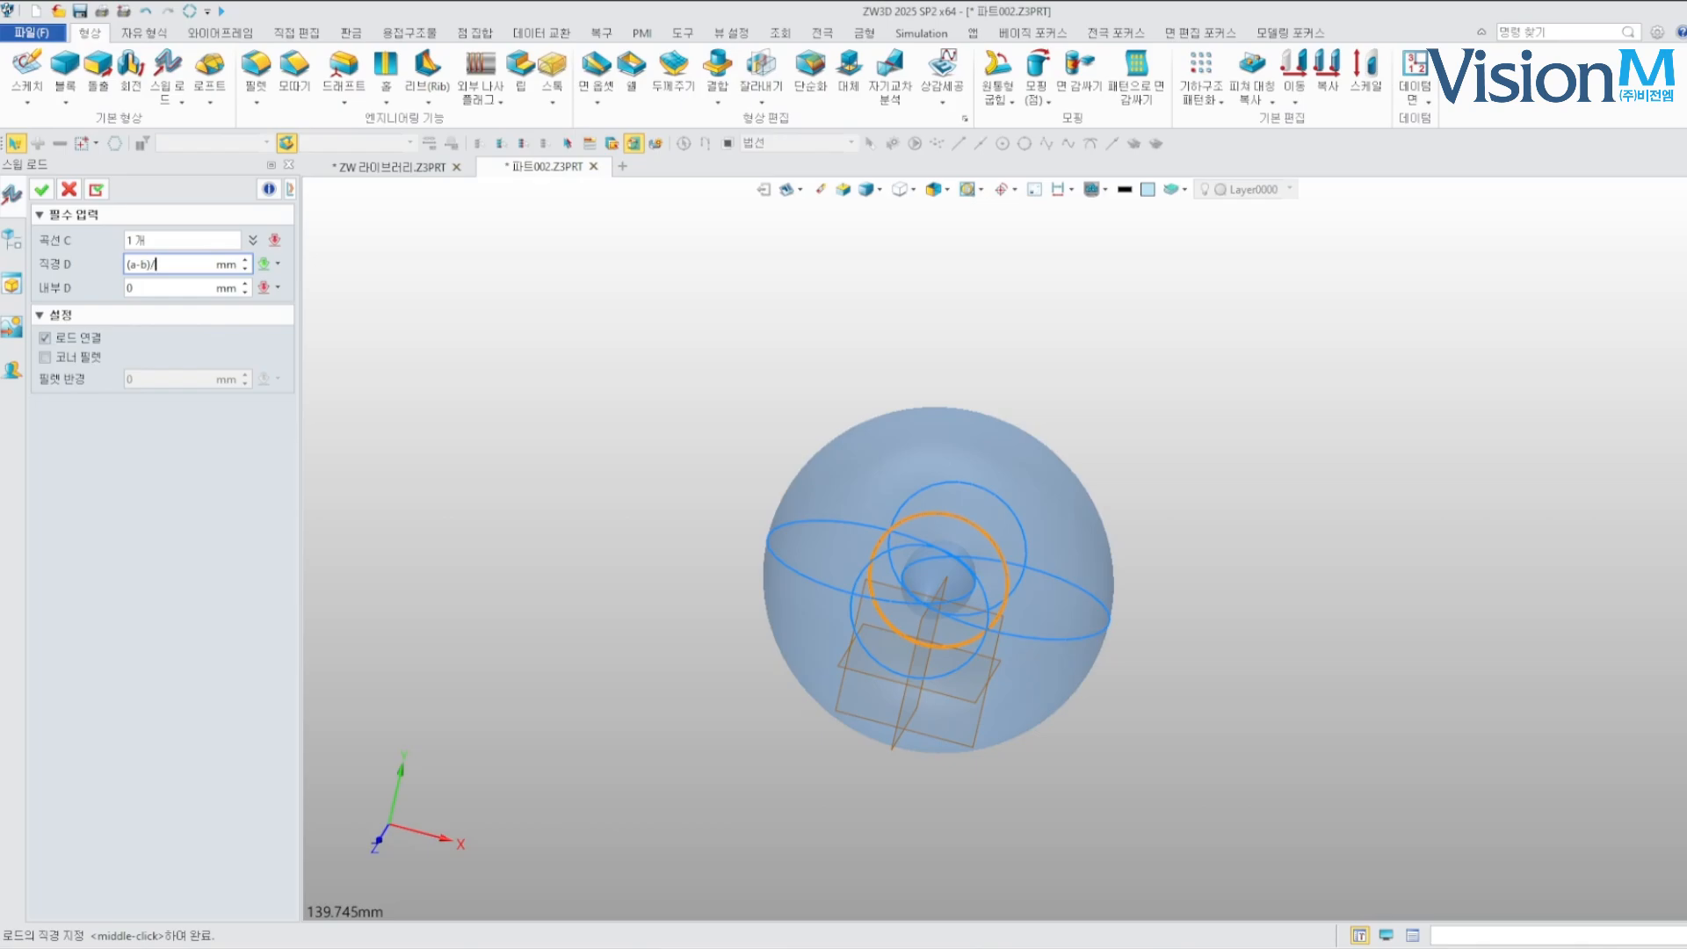
key(Return)
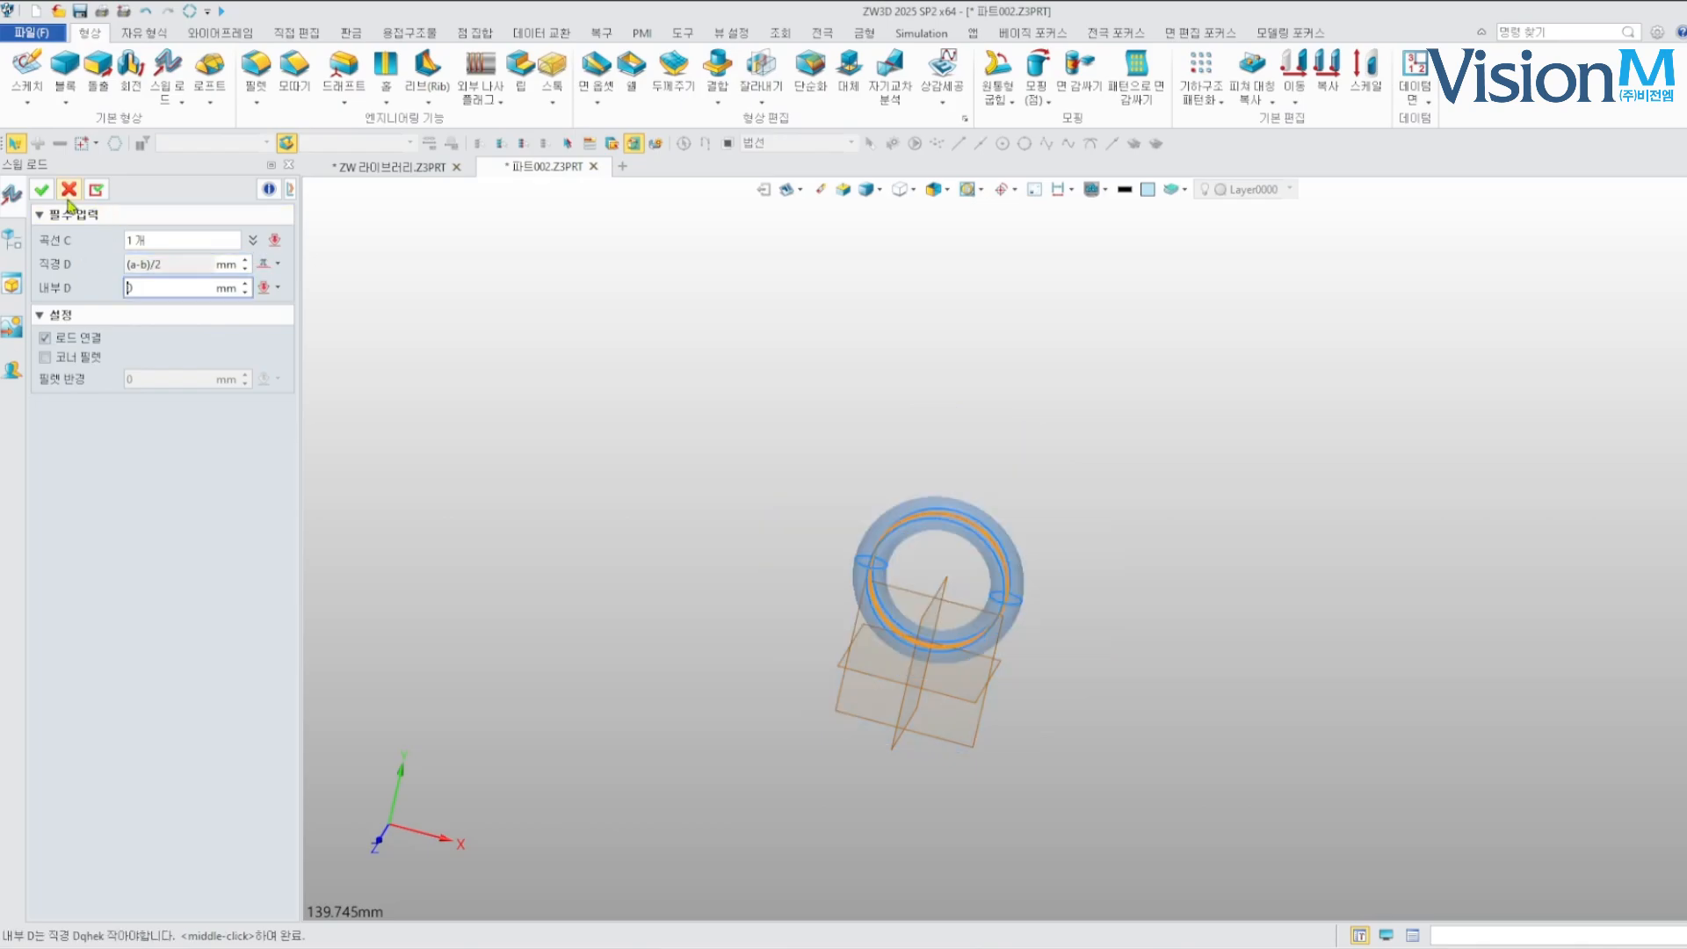
click(42, 189)
mouse_move(808, 556)
middle_down()
mouse_move(753, 565)
mouse_move(779, 572)
middle_up()
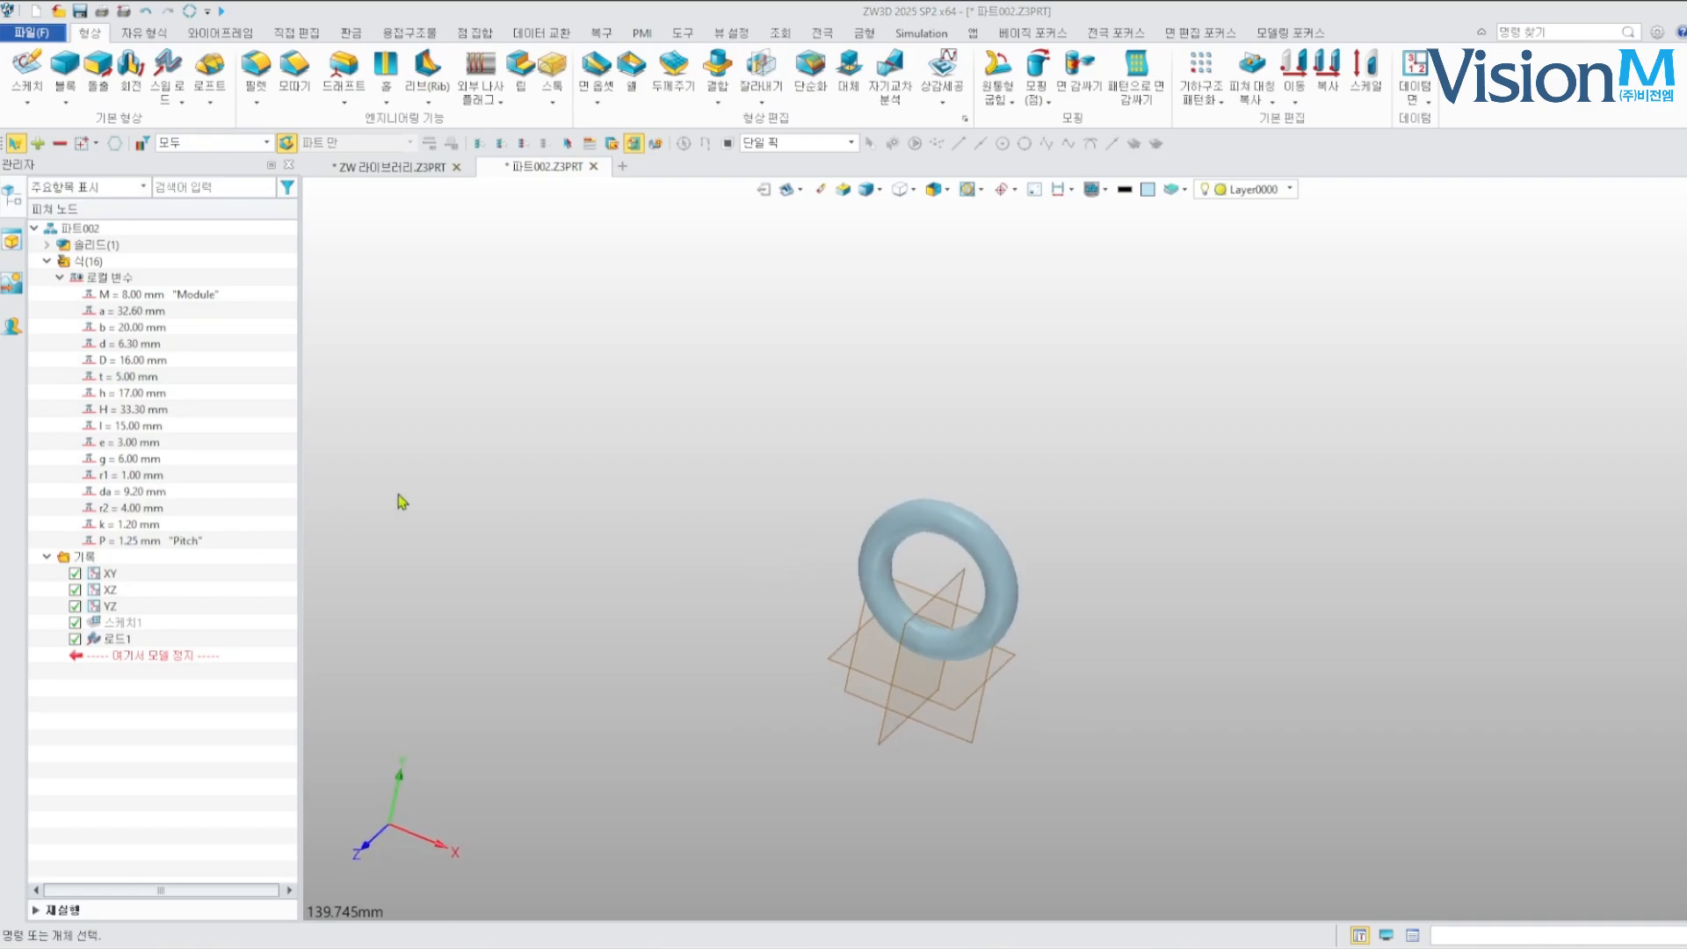
Start a new sketch on the XY plane, viewing the ring from the front
click(936, 189)
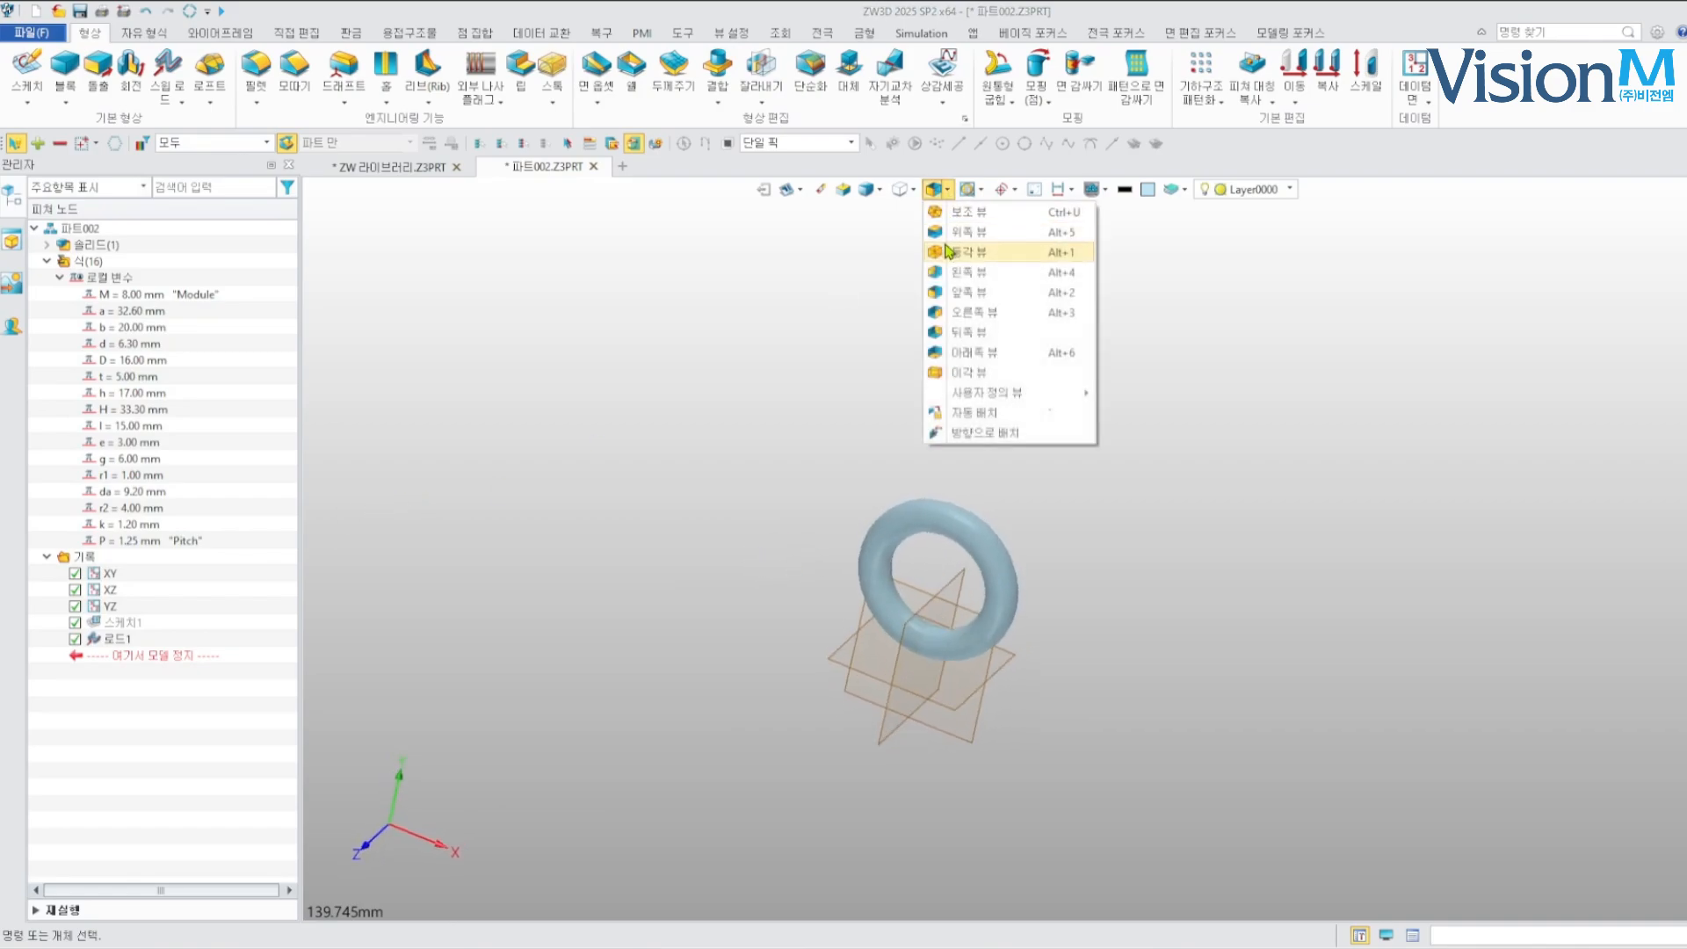
click(957, 294)
right_drag(908, 354, 851, 528)
scroll(894, 597, down, 3)
middle_drag(984, 694, 948, 564)
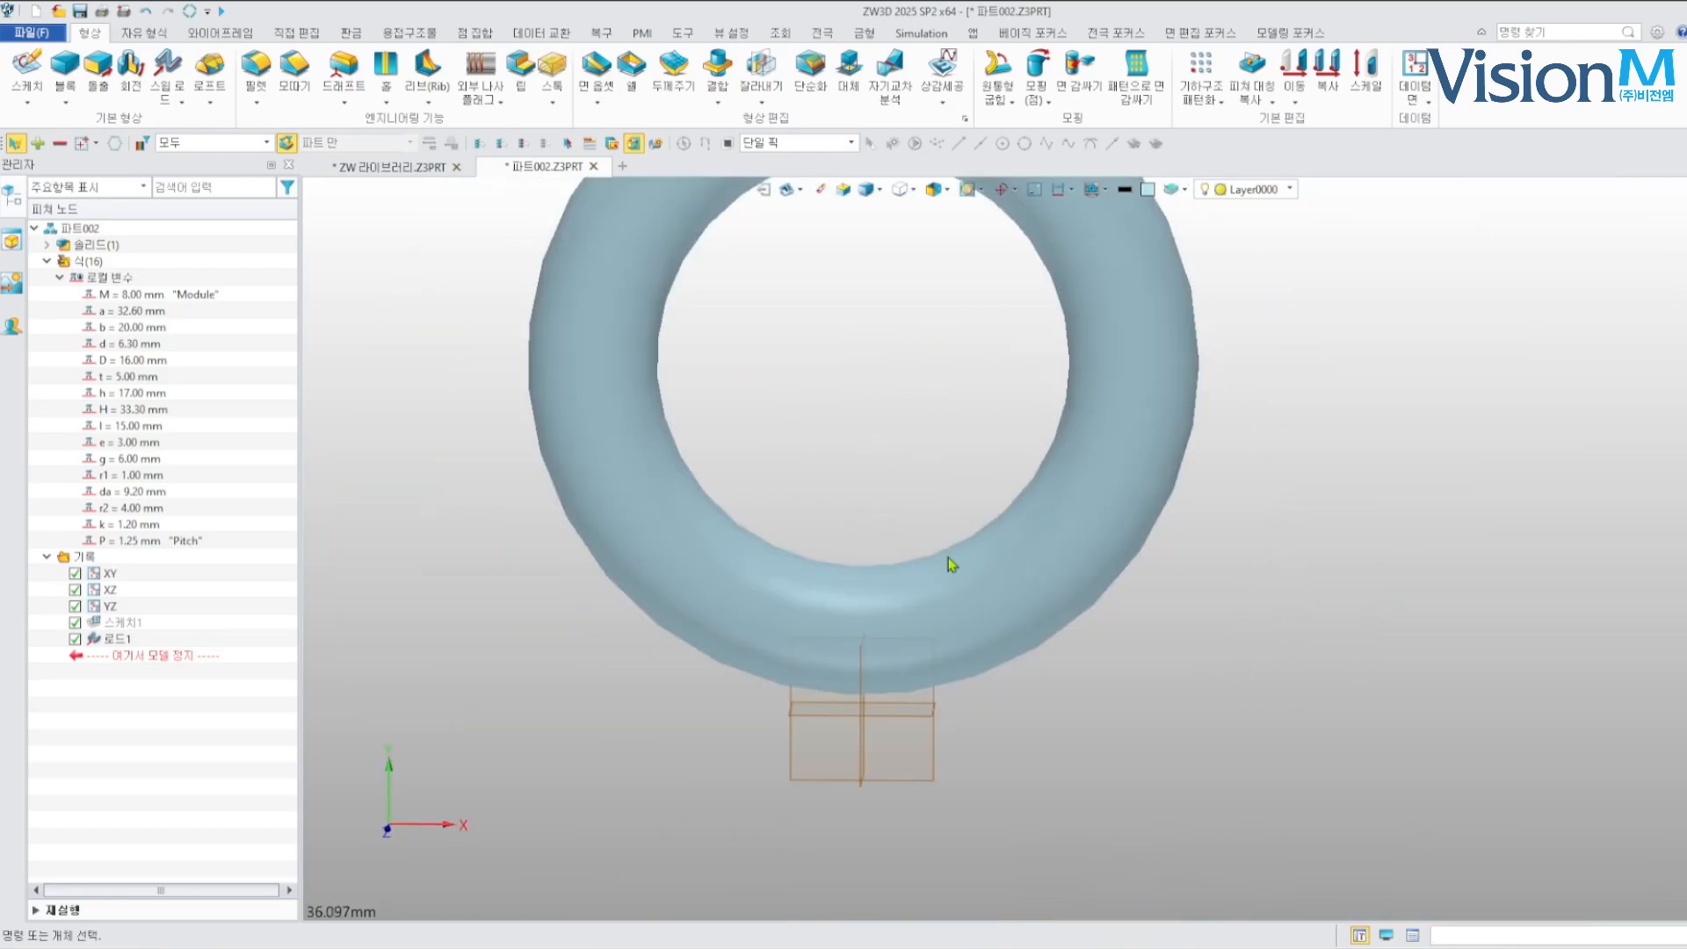
click(27, 72)
click(924, 699)
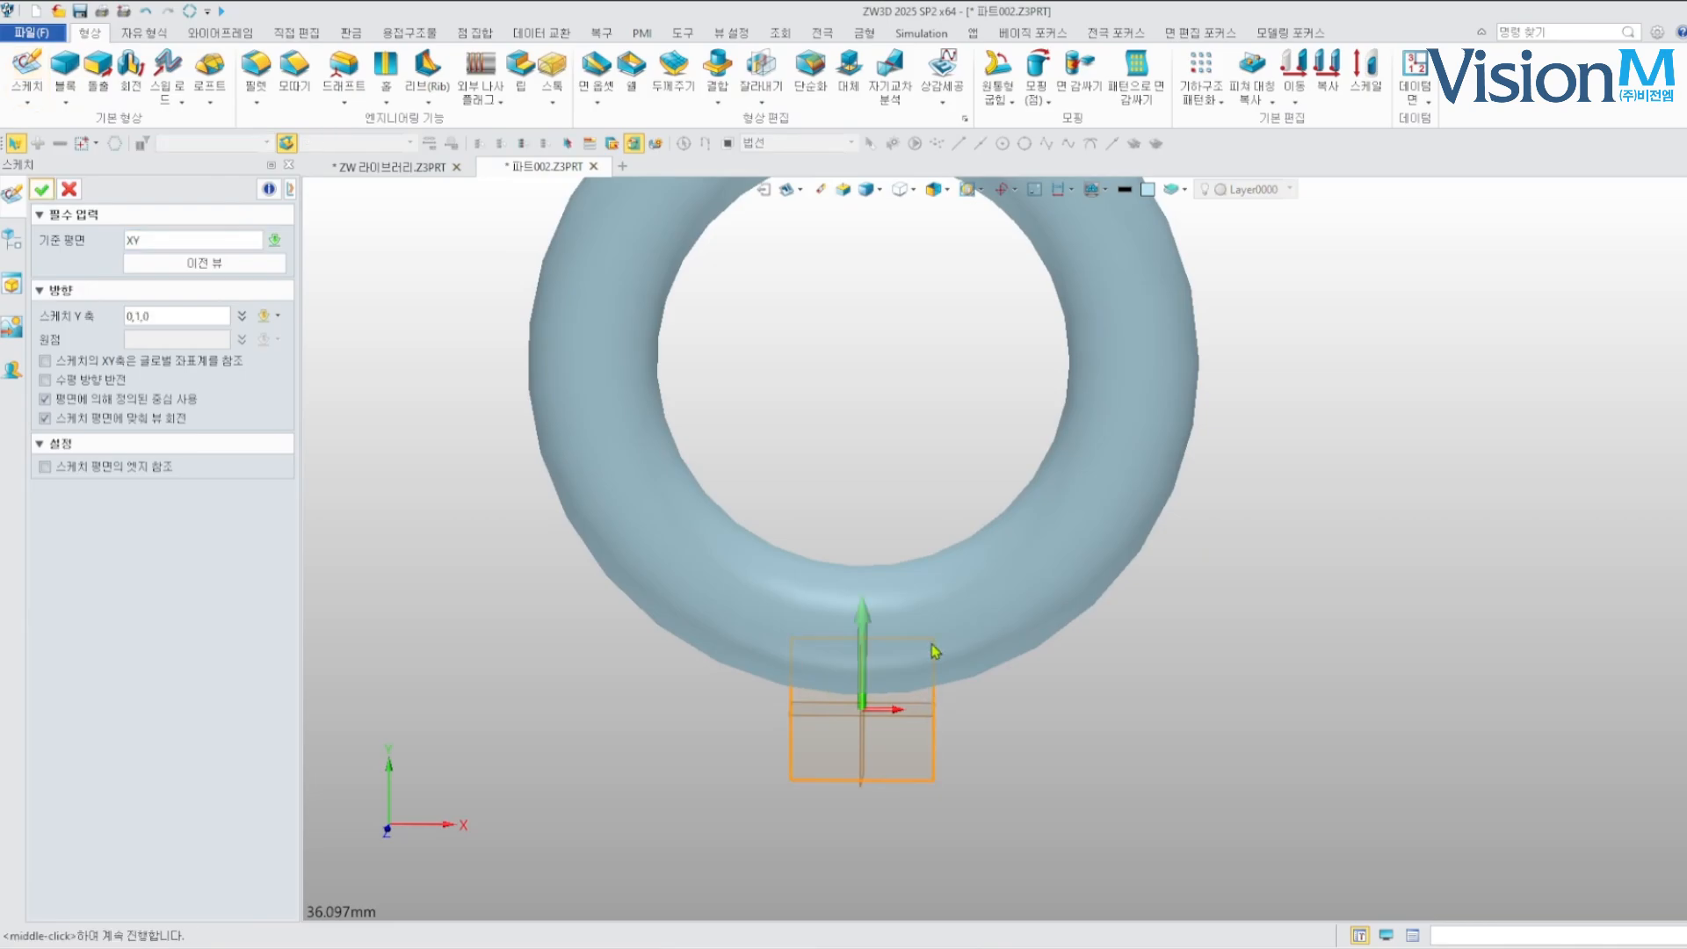
mouse_move(905, 476)
right_down()
mouse_move(817, 539)
mouse_move(905, 522)
right_up()
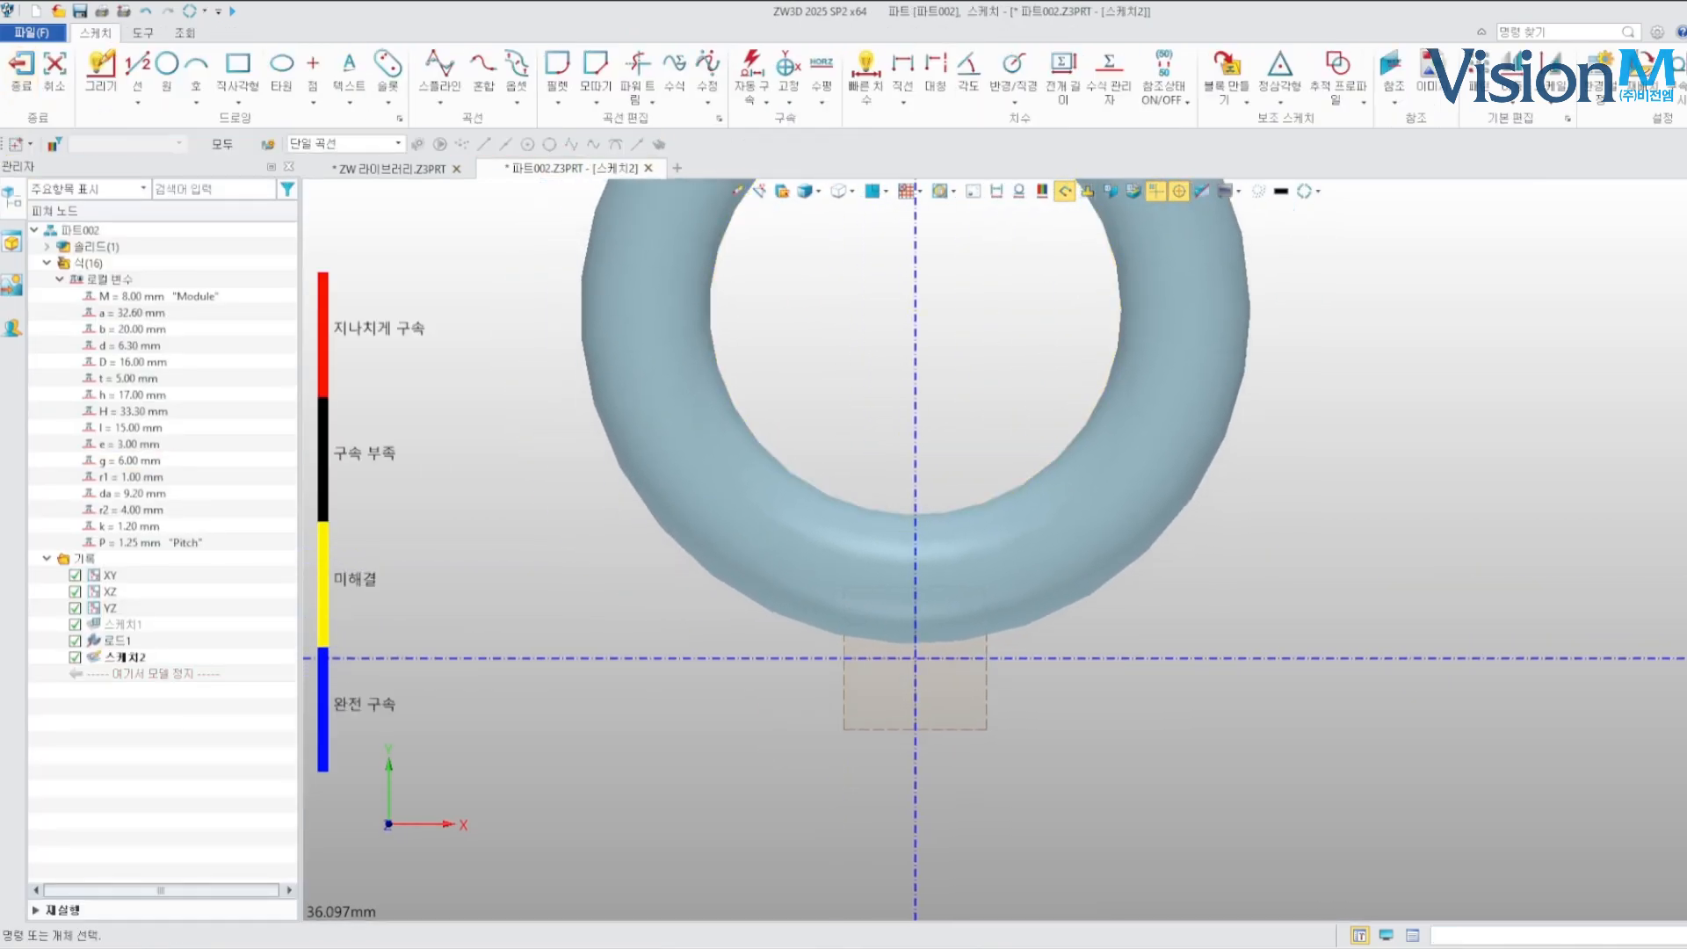
Sketch an open polyline about 12.3 mm down the vertical axis, 13.3 mm horizontally away from it, and 4.5 mm straight up
click(139, 92)
click(139, 102)
click(180, 164)
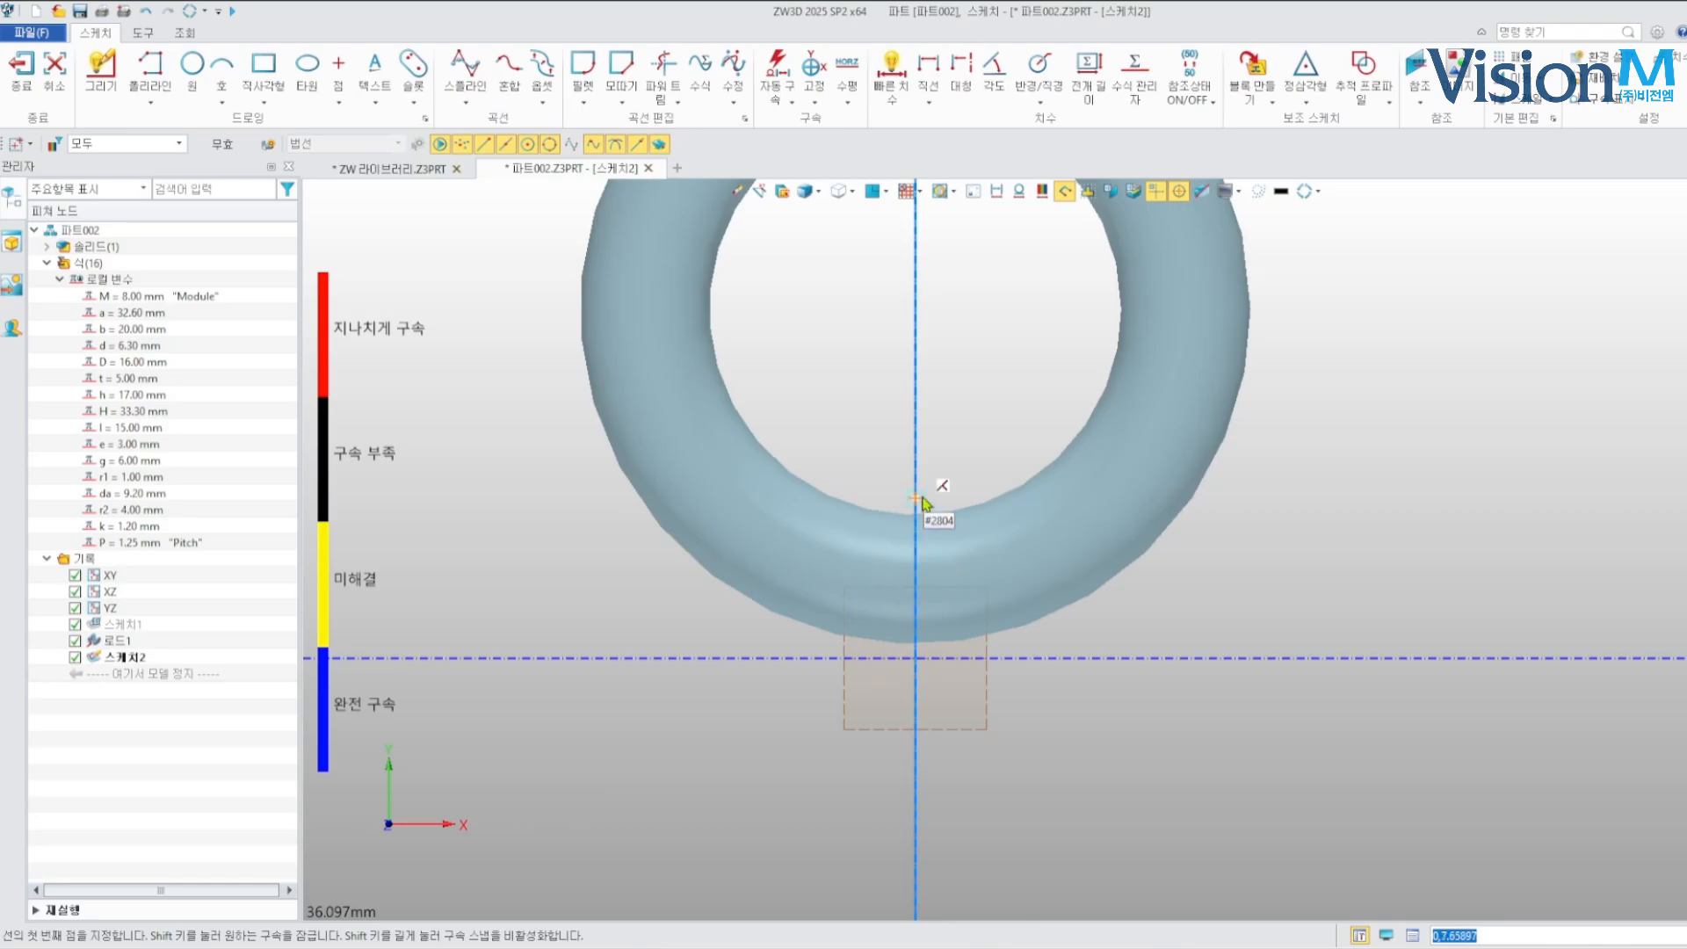
click(915, 456)
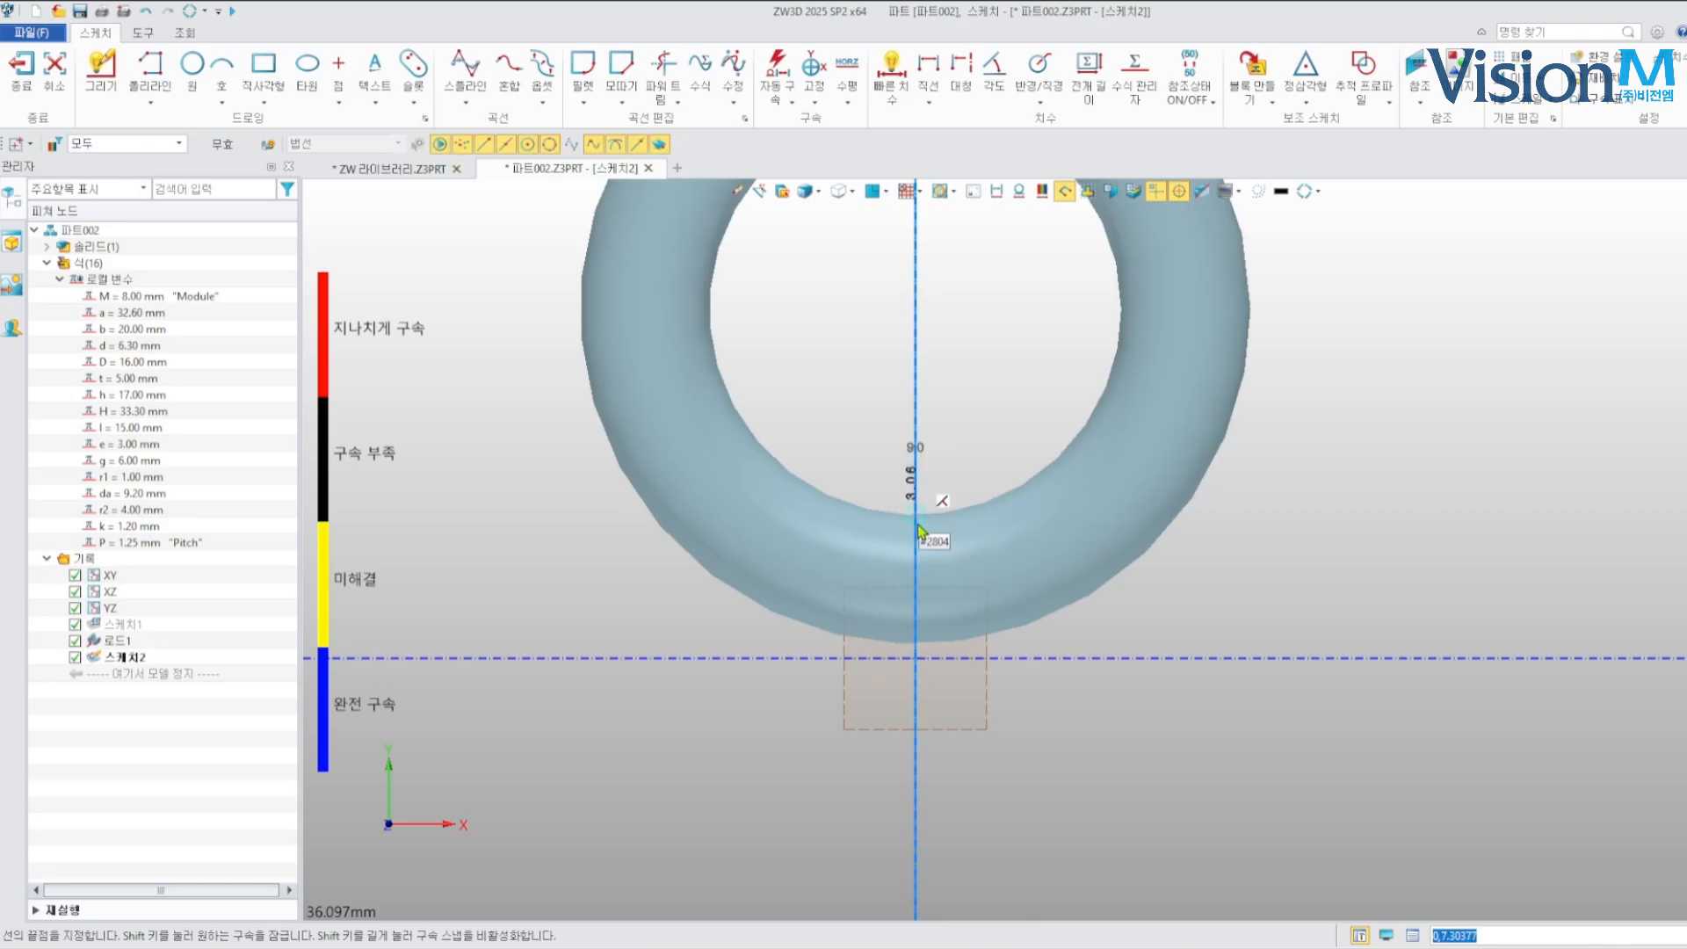
click(915, 702)
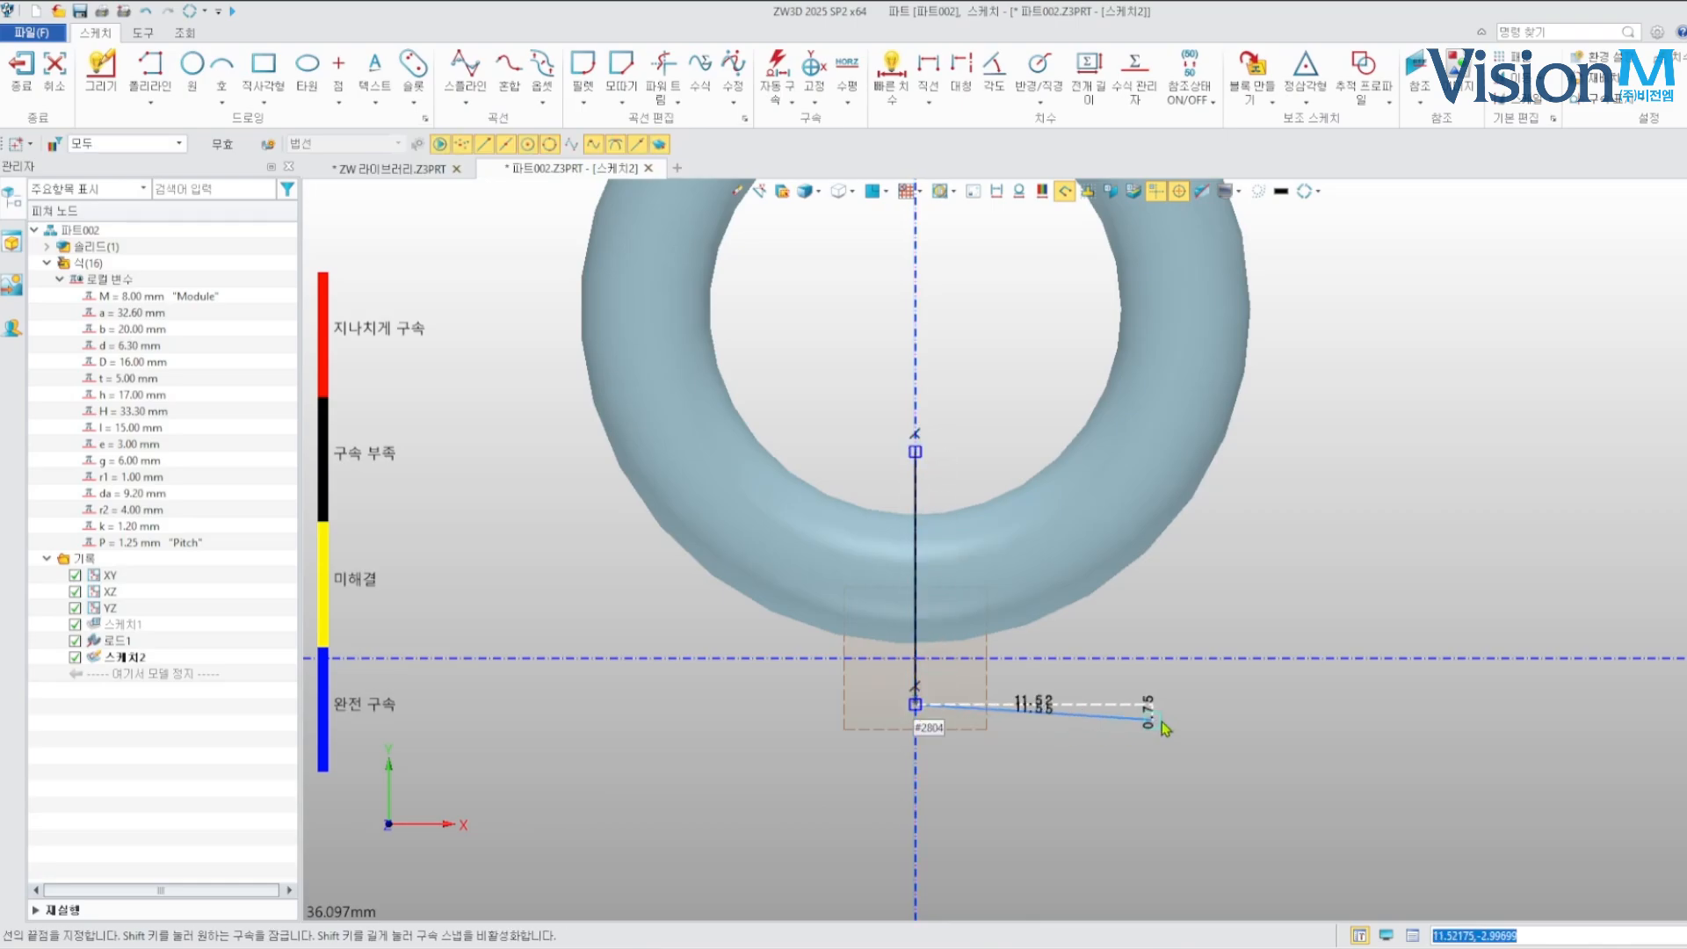
click(1187, 702)
click(1187, 612)
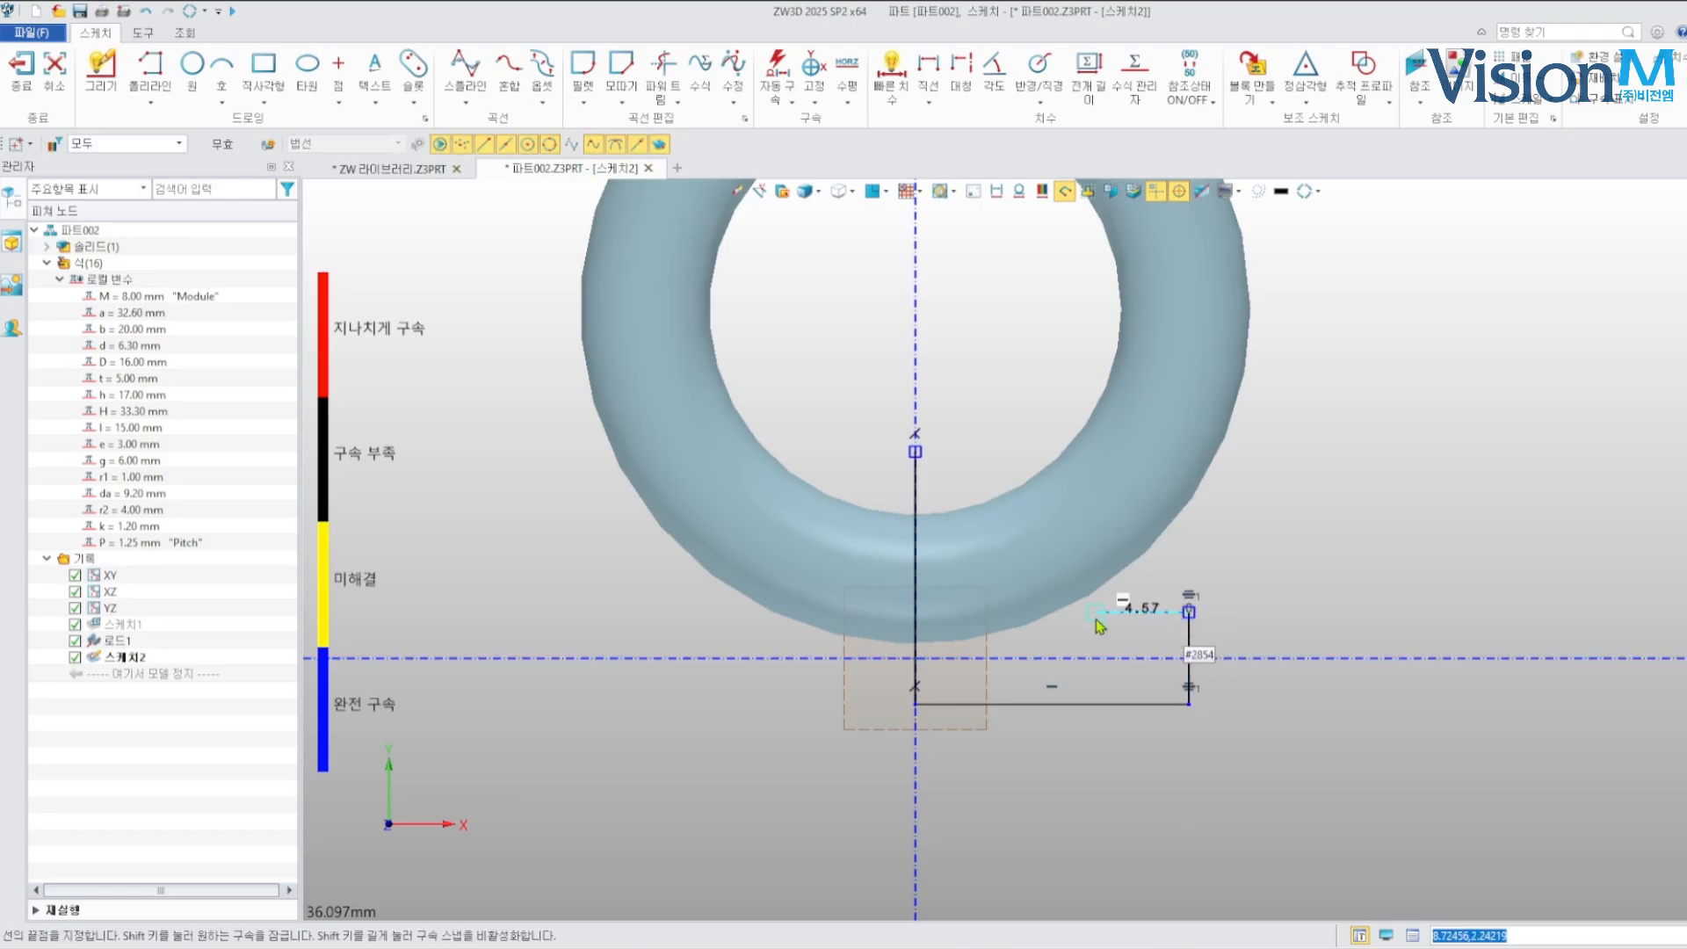
middle_click(1098, 622)
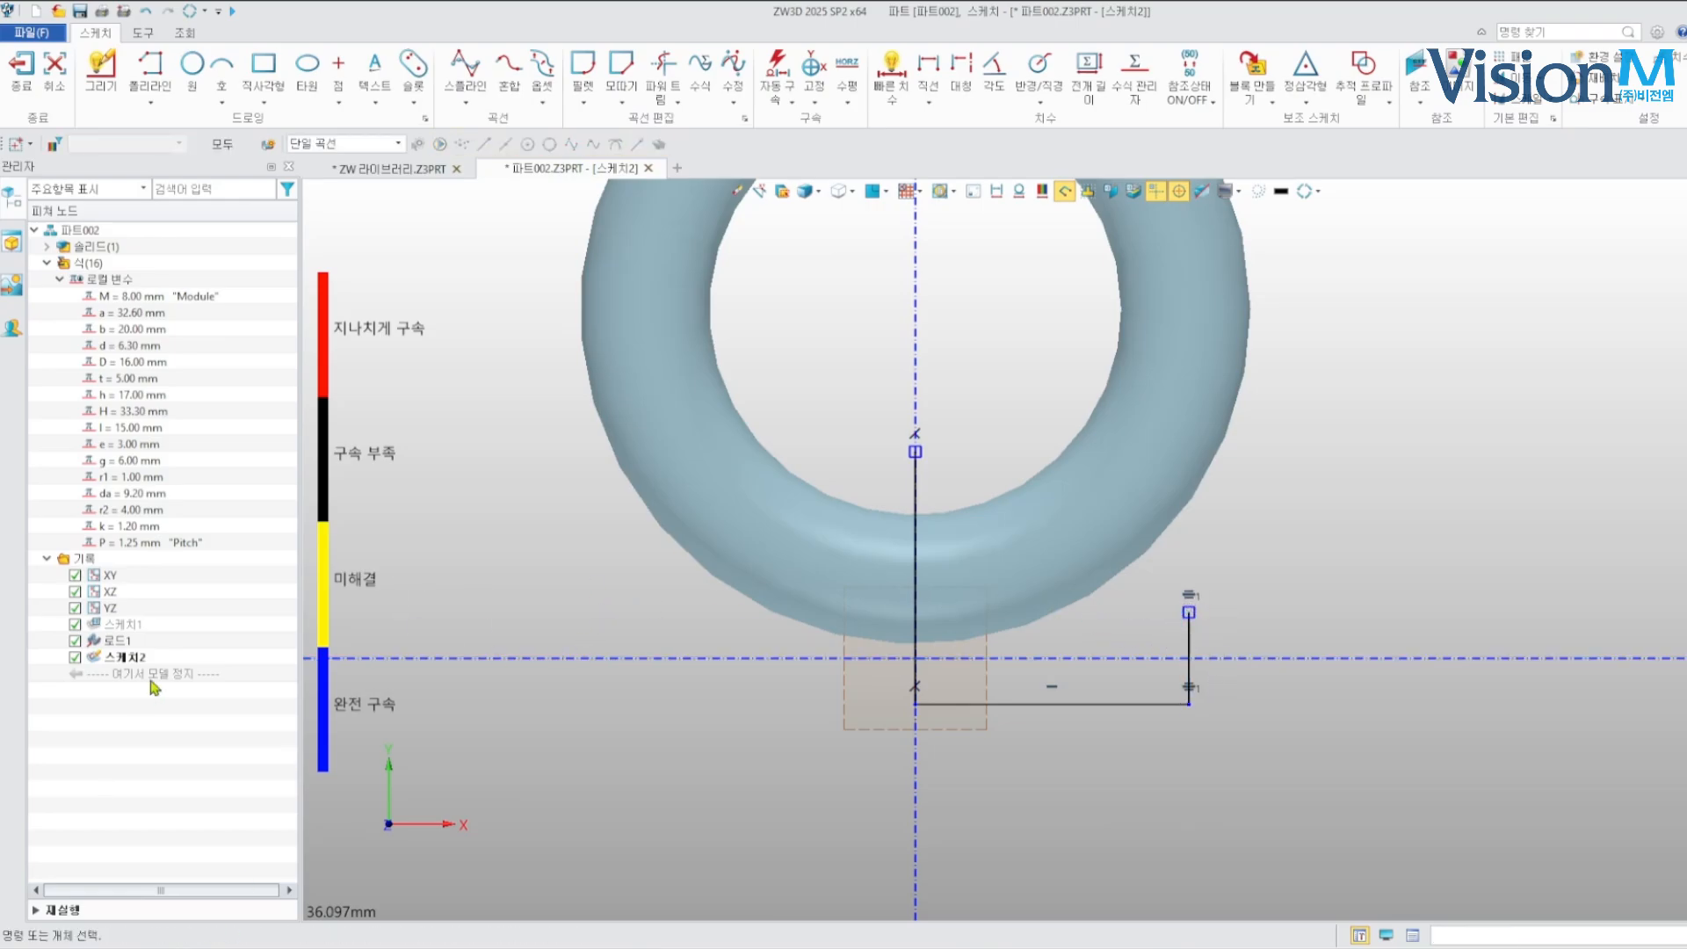
Add a horizontal construction axis through the upper end of the polyline's vertical line on the centre axis
right_drag(879, 501, 845, 530)
scroll(845, 531, down, 4)
scroll(854, 528, up, 3)
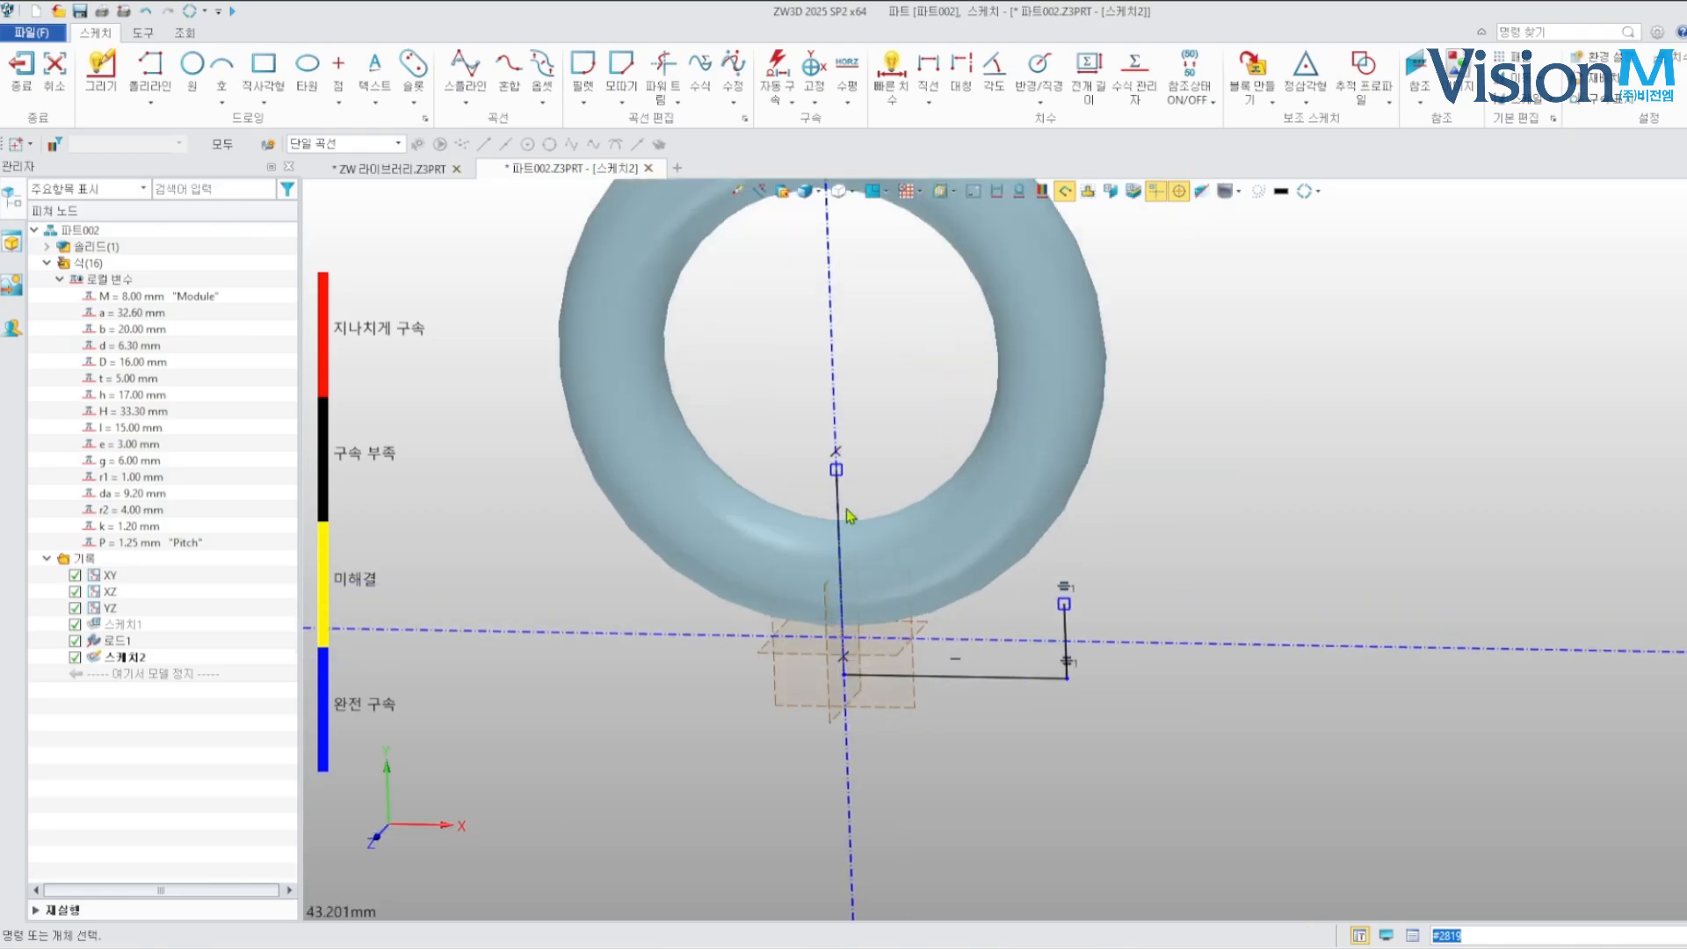
click(150, 101)
click(176, 161)
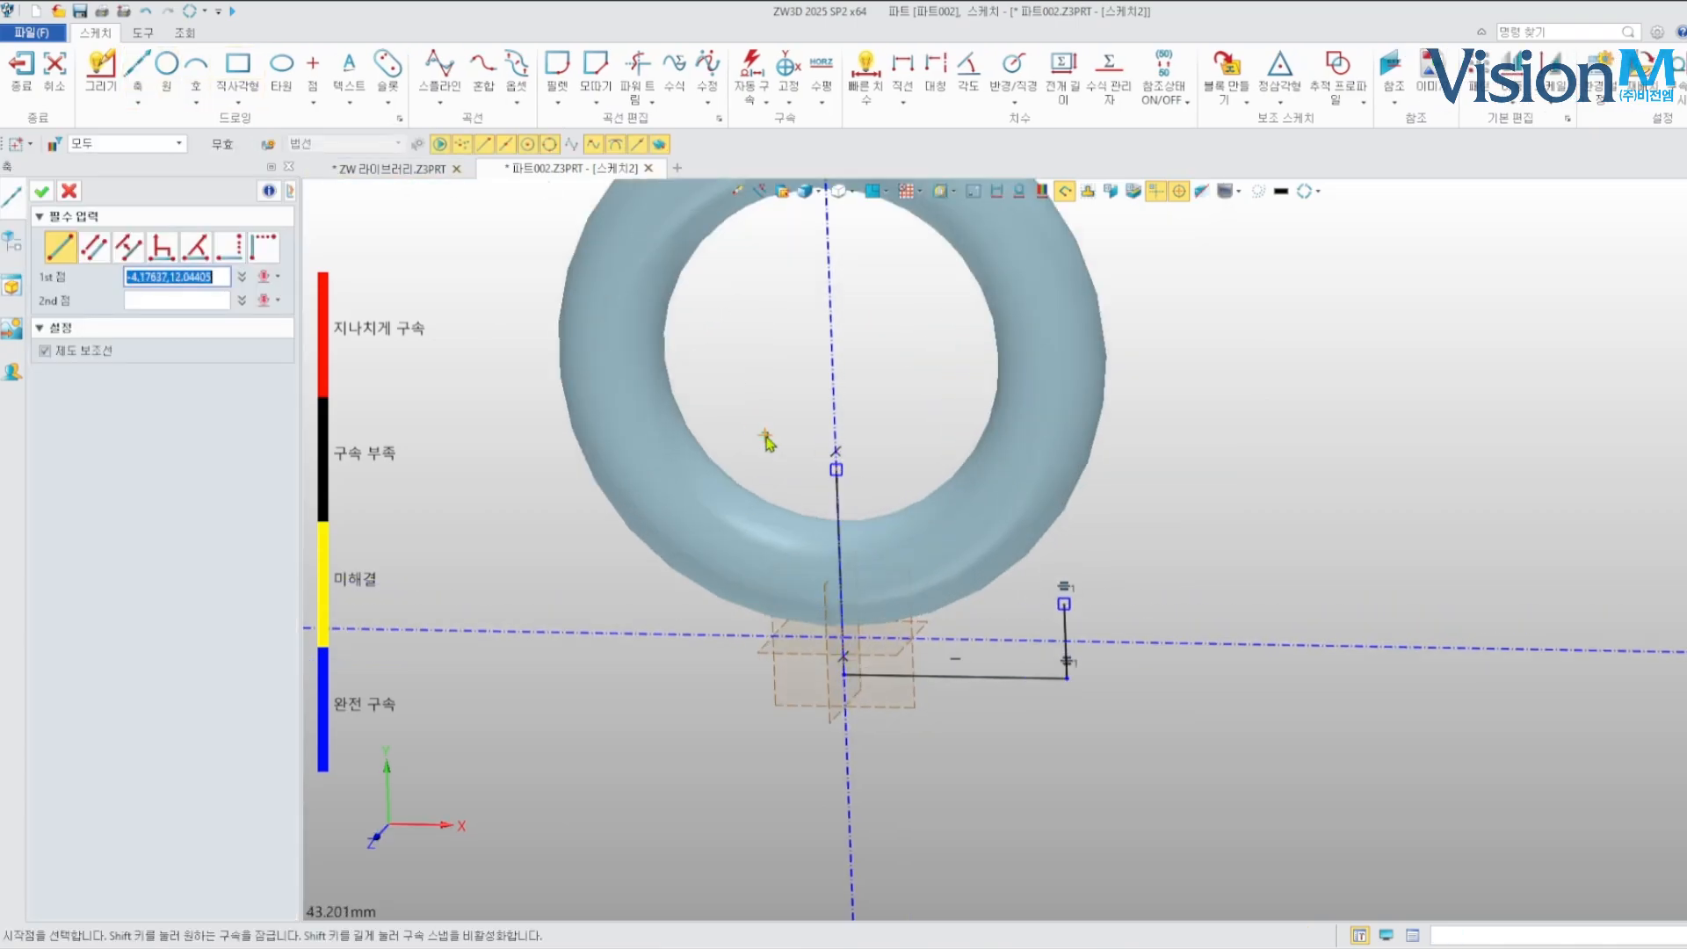
click(835, 468)
click(753, 467)
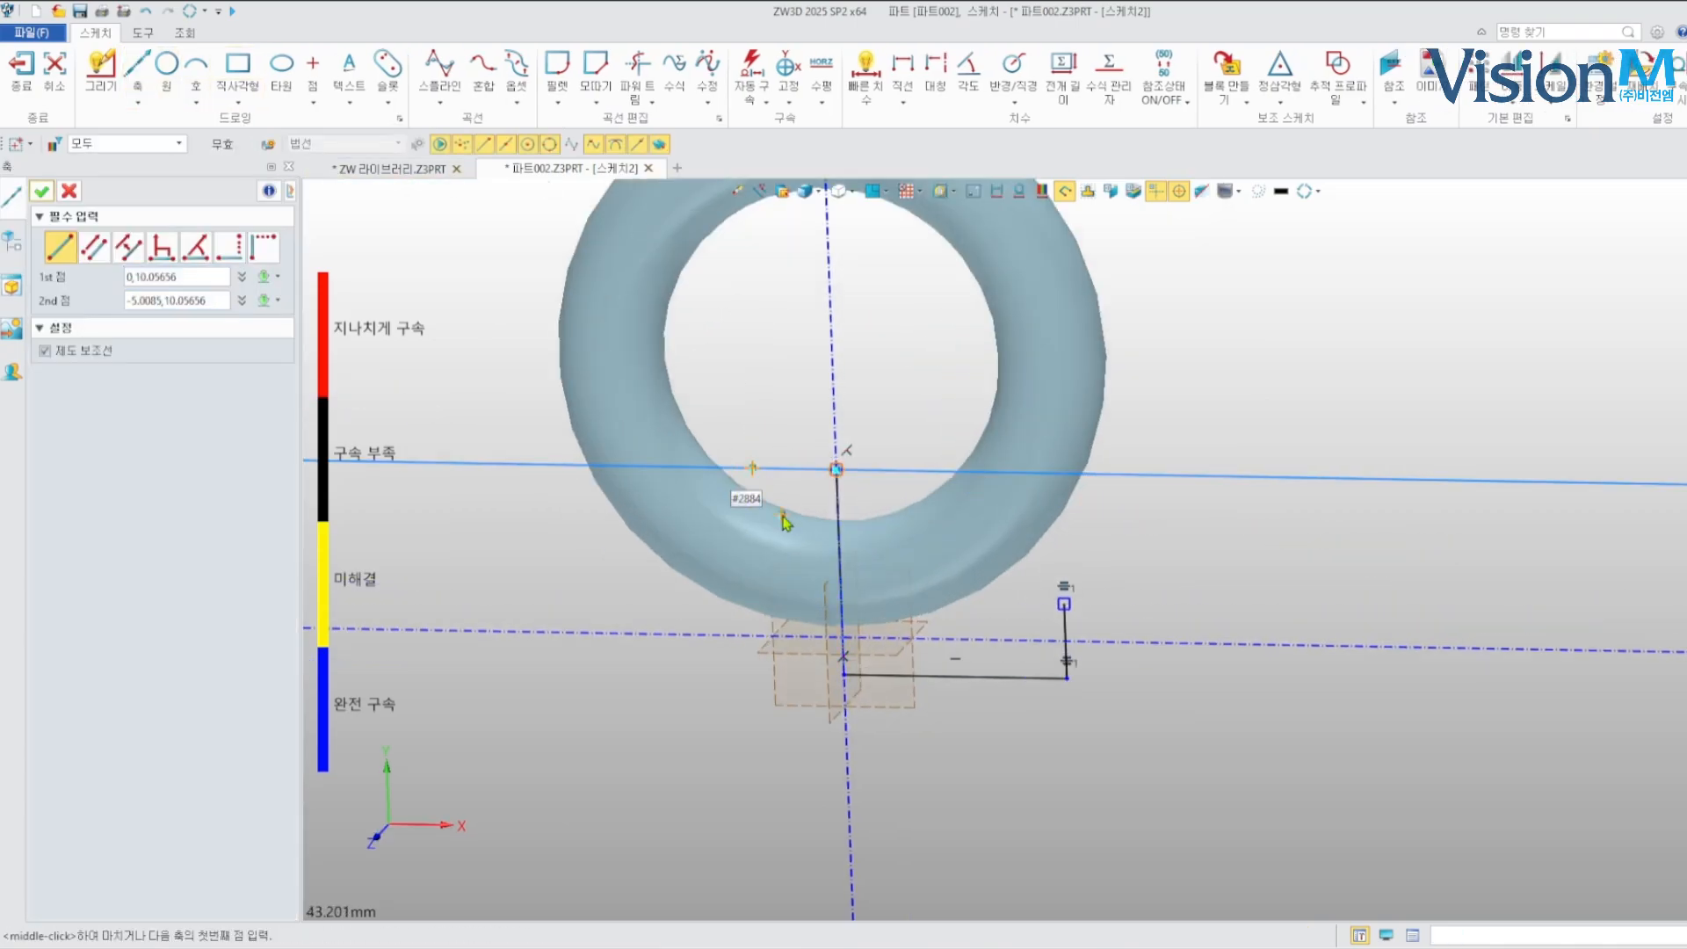
right_drag(782, 523, 776, 530)
scroll(776, 530, down, 2)
middle_click(633, 523)
Dimension the length of the vertical line on the centre axis and set it to the expression h-(b/2)
right_drag(632, 522, 860, 551)
scroll(859, 552, up, 3)
scroll(843, 552, up, 1)
key(d)
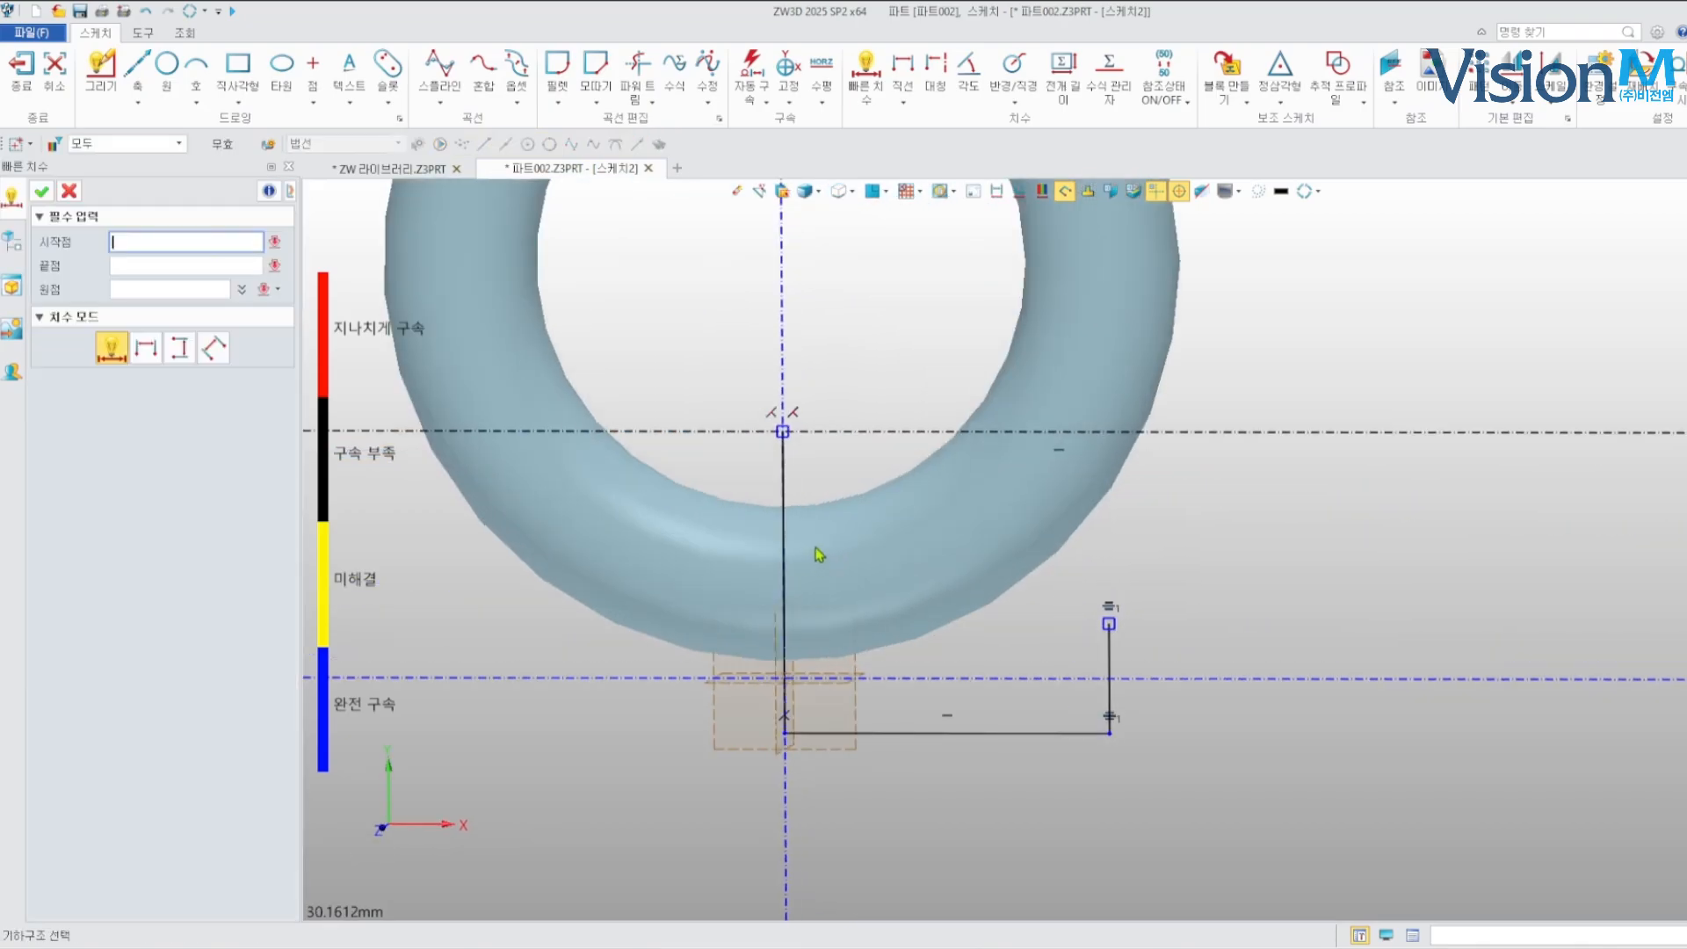
click(784, 540)
click(489, 579)
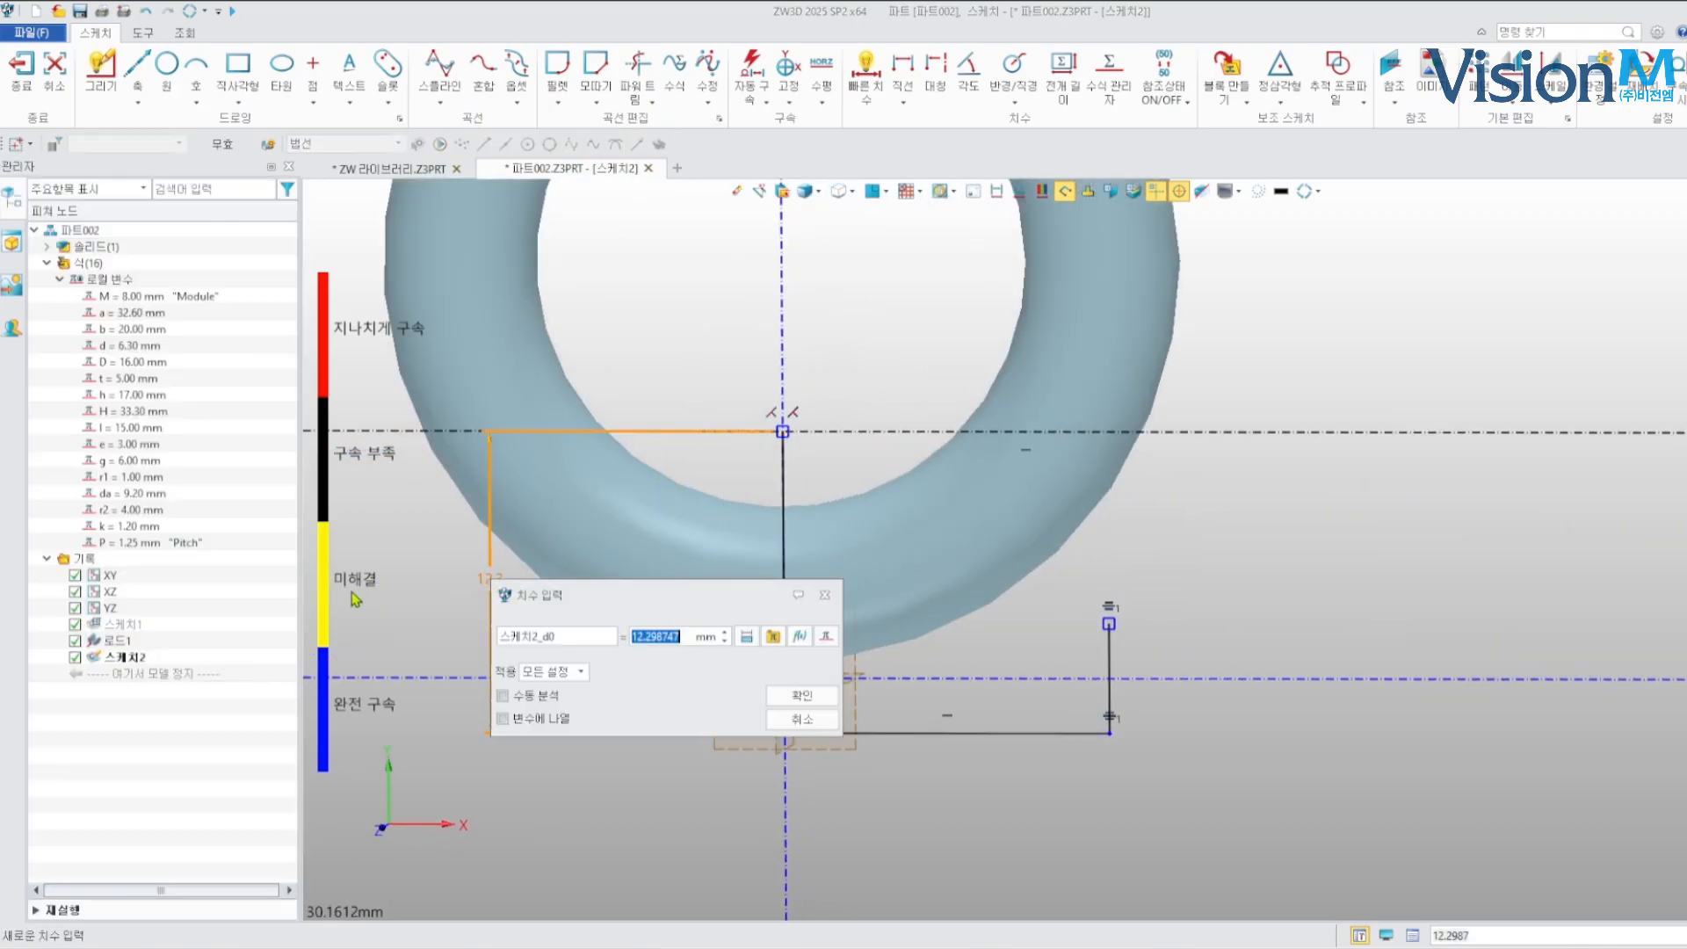
text(h-(b/2)
click(802, 695)
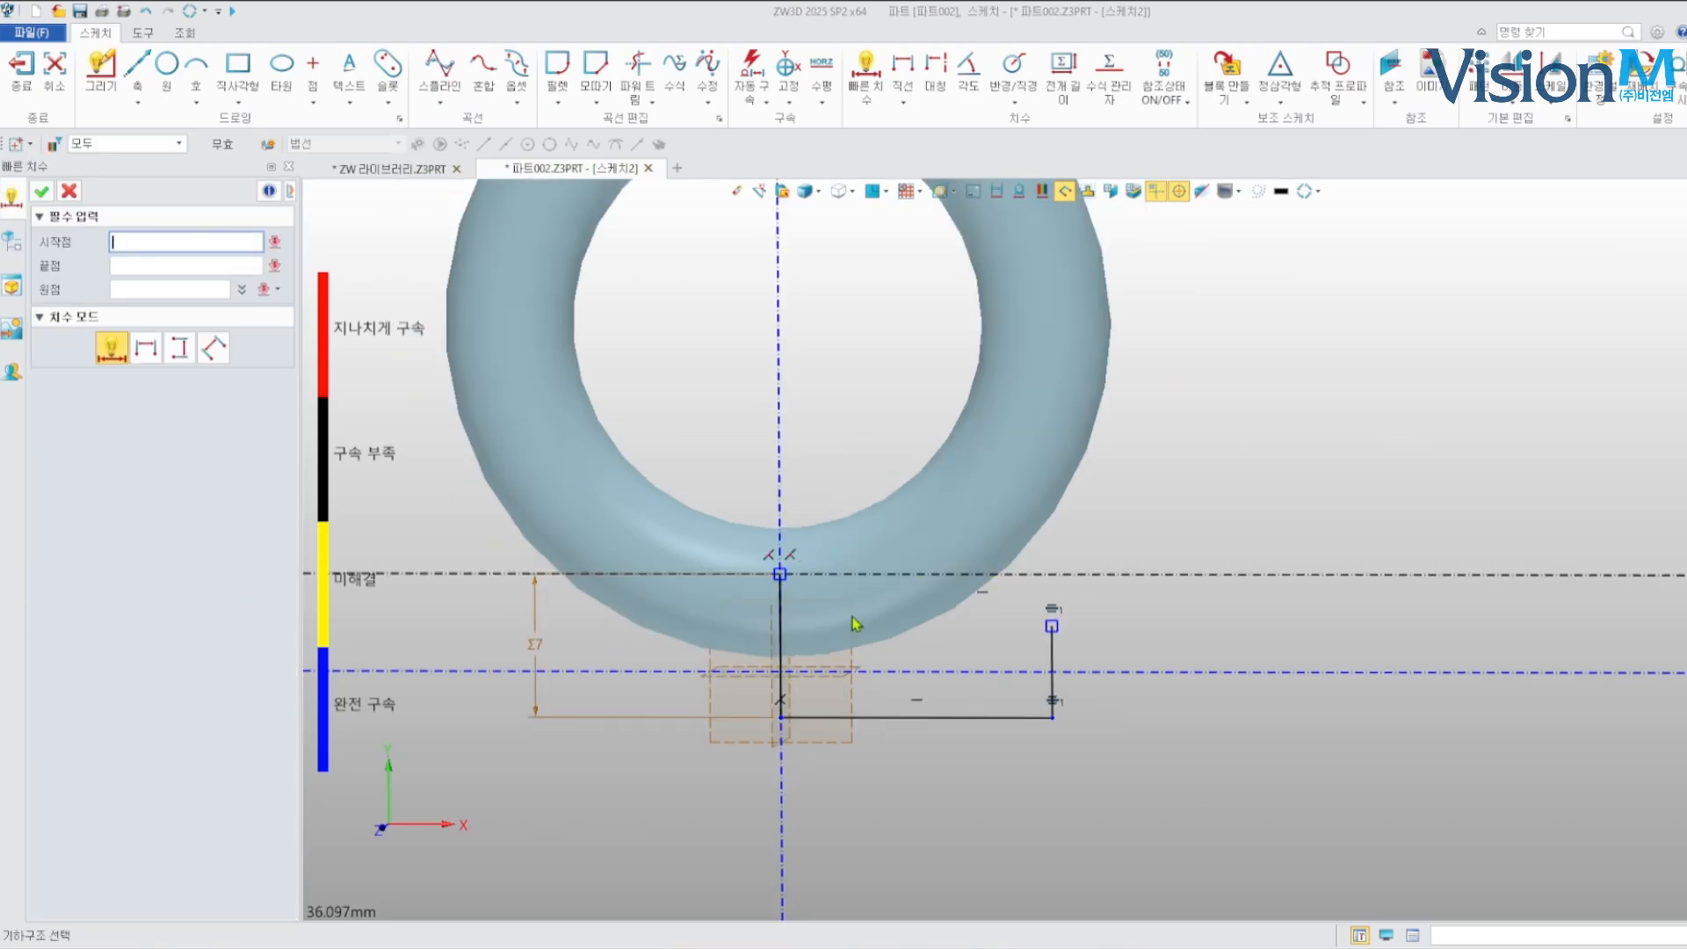
Dimension the height of the short outer vertical line and set it to the 5 mm variable t
click(1053, 660)
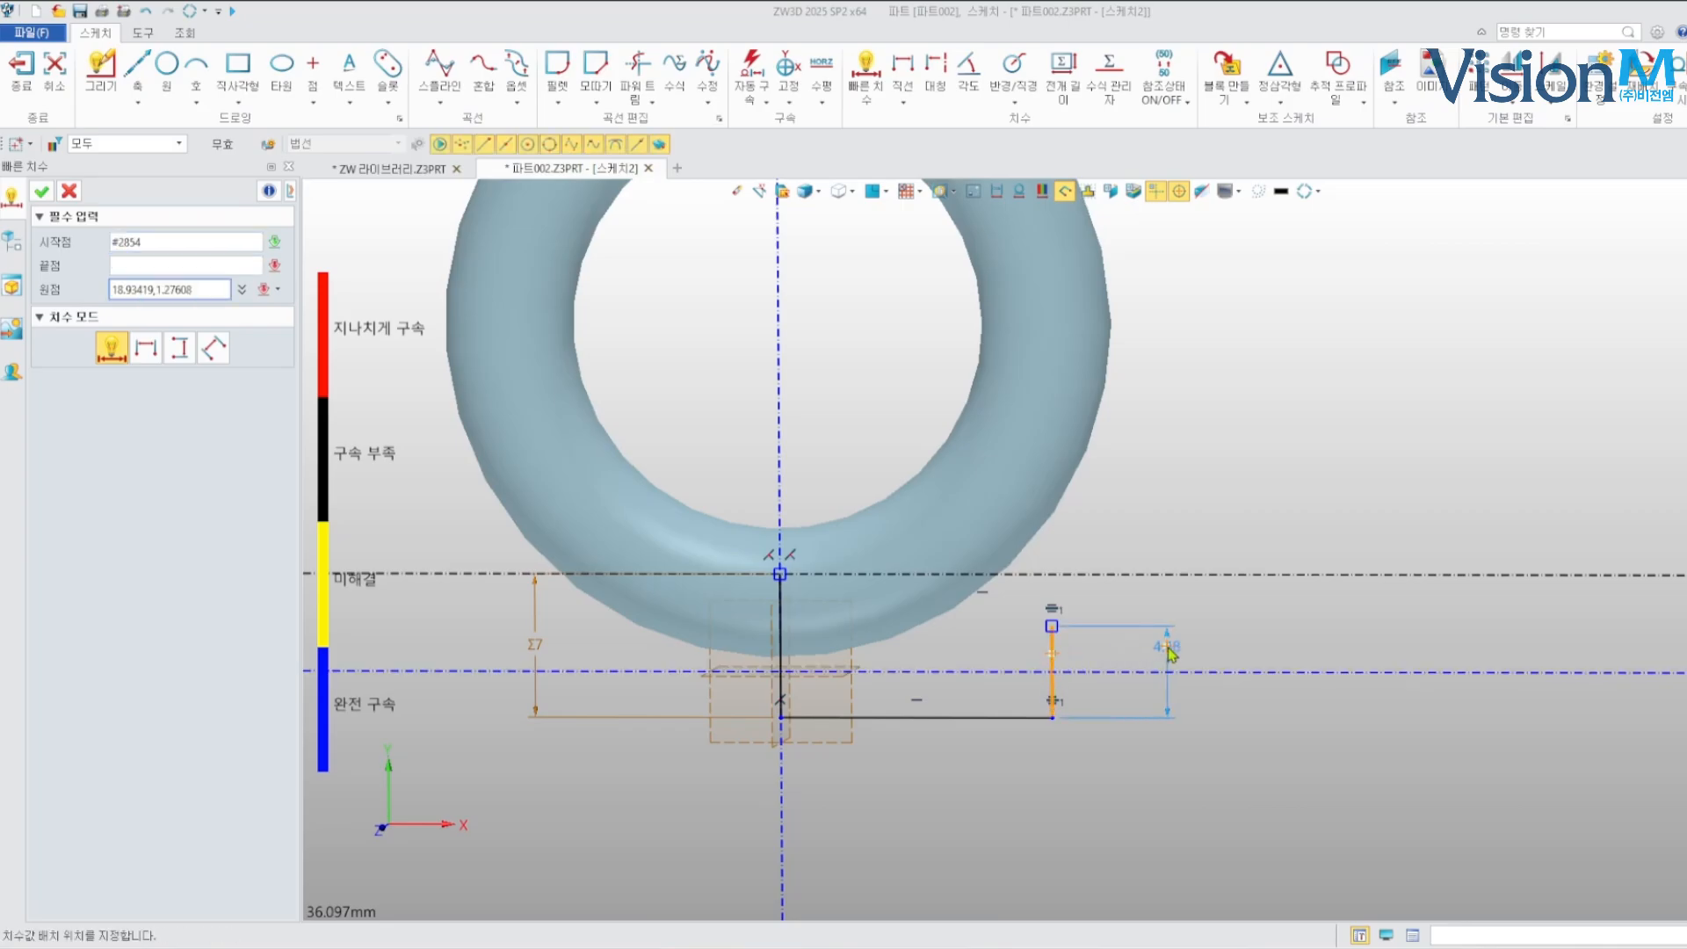
click(1169, 651)
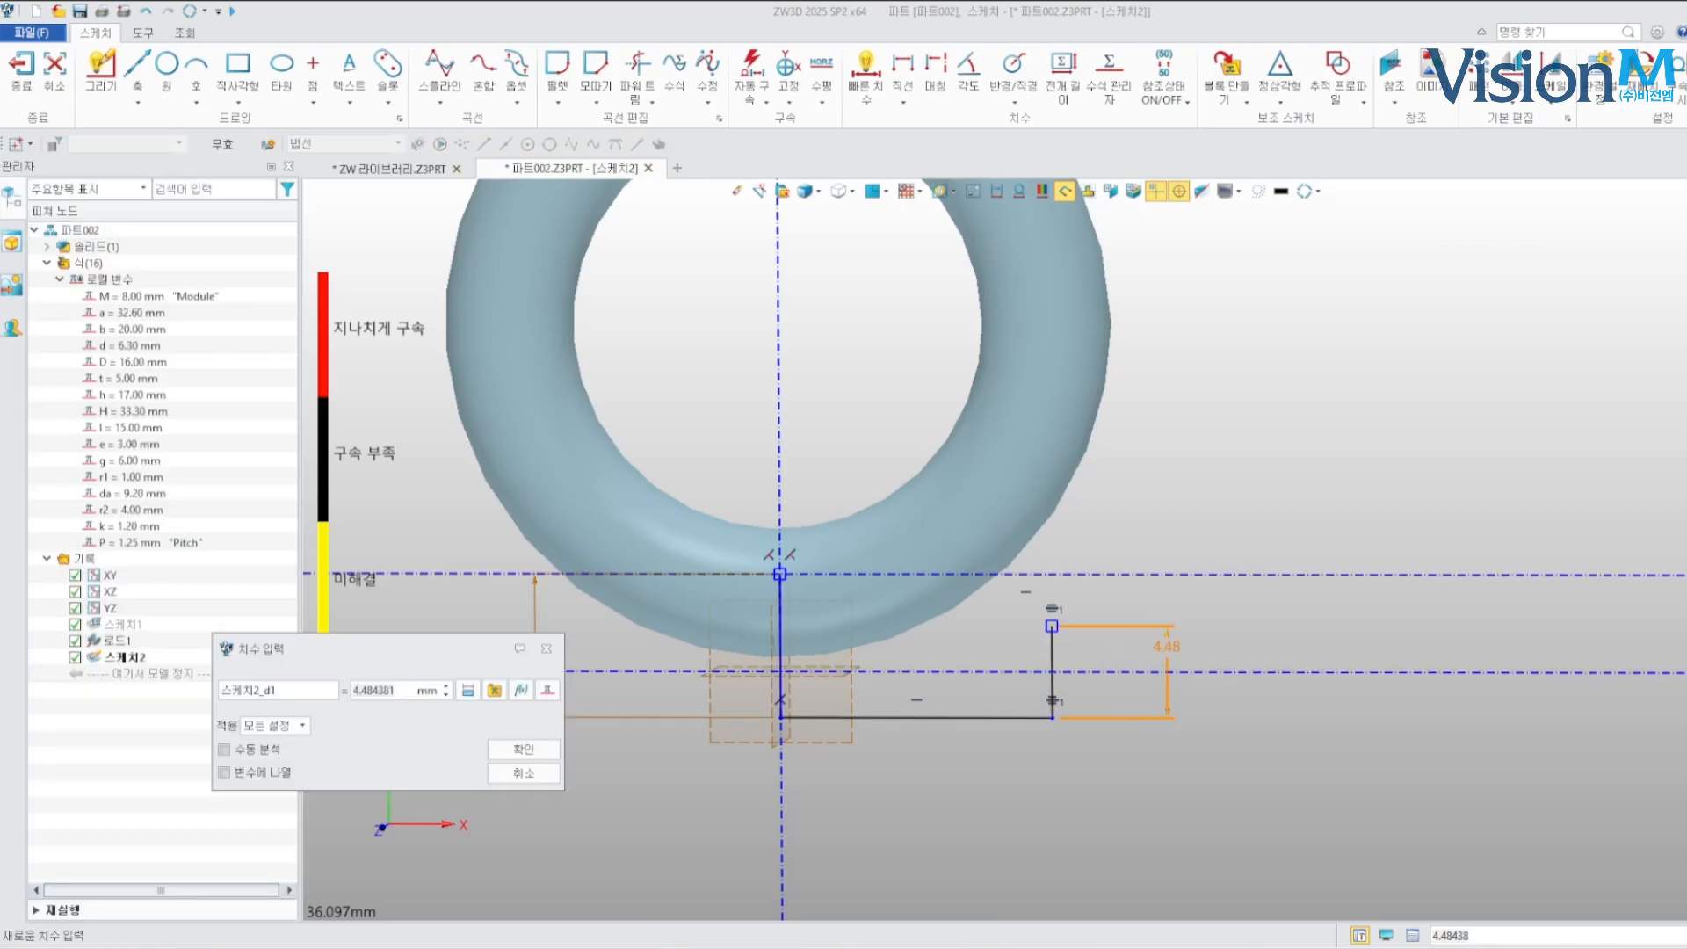
drag(402, 691, 174, 693)
text(5)
key(Return)
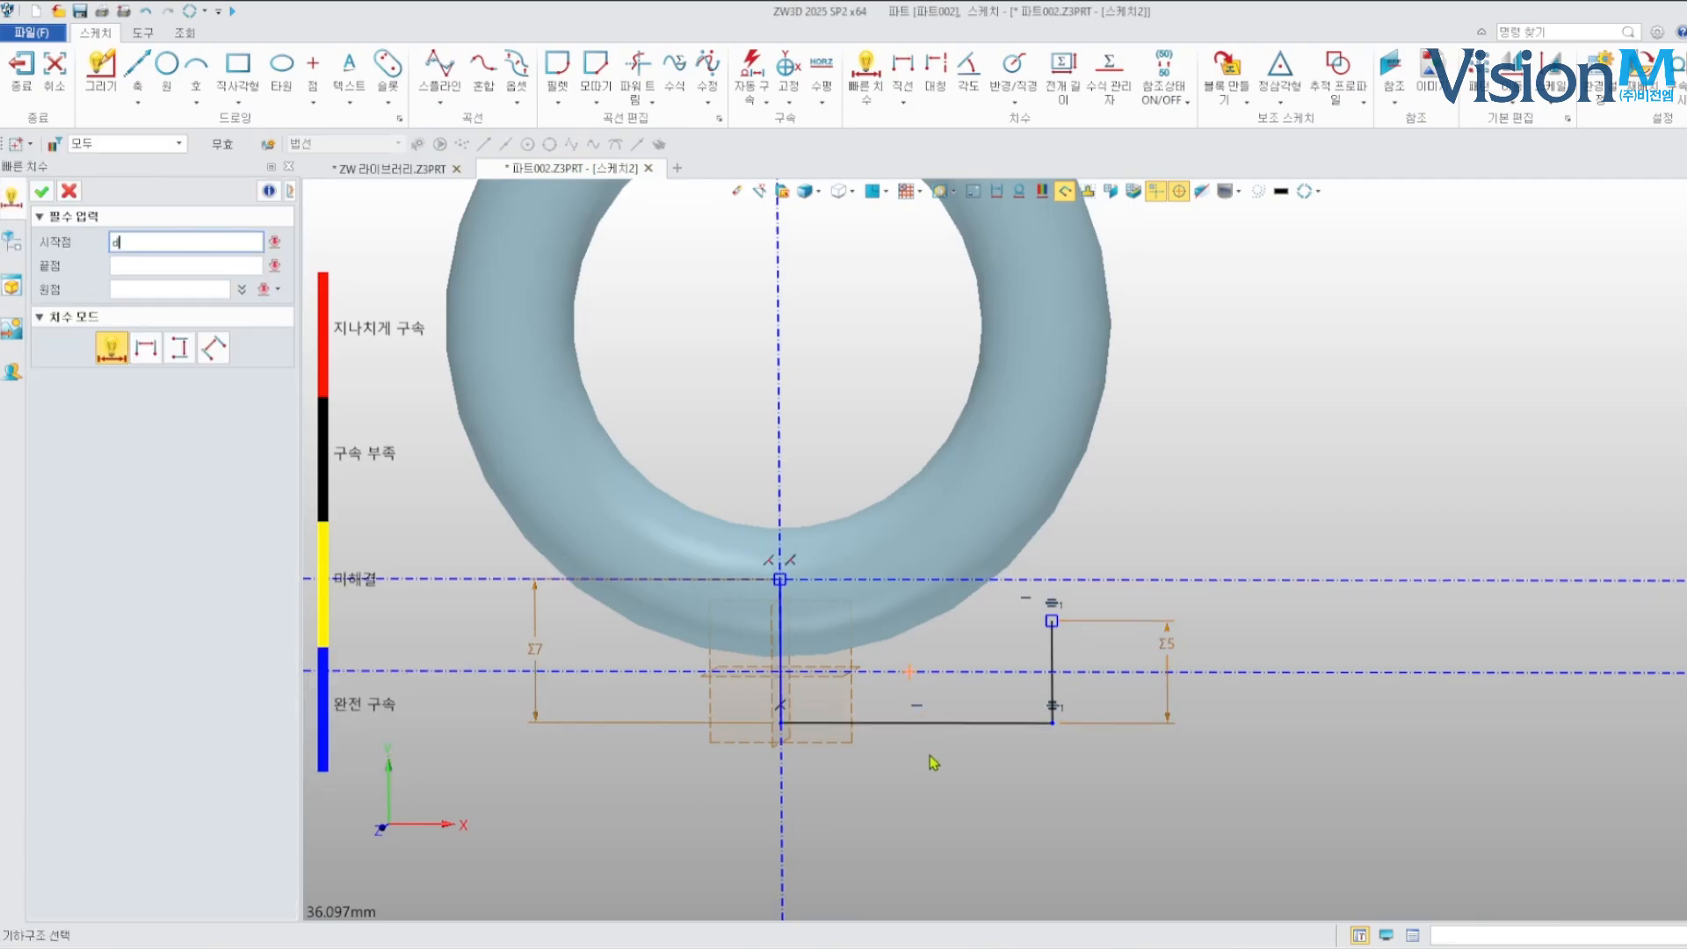
Dimension the length of the profile's horizontal bottom line and set it to the expression d/2
click(933, 723)
click(922, 793)
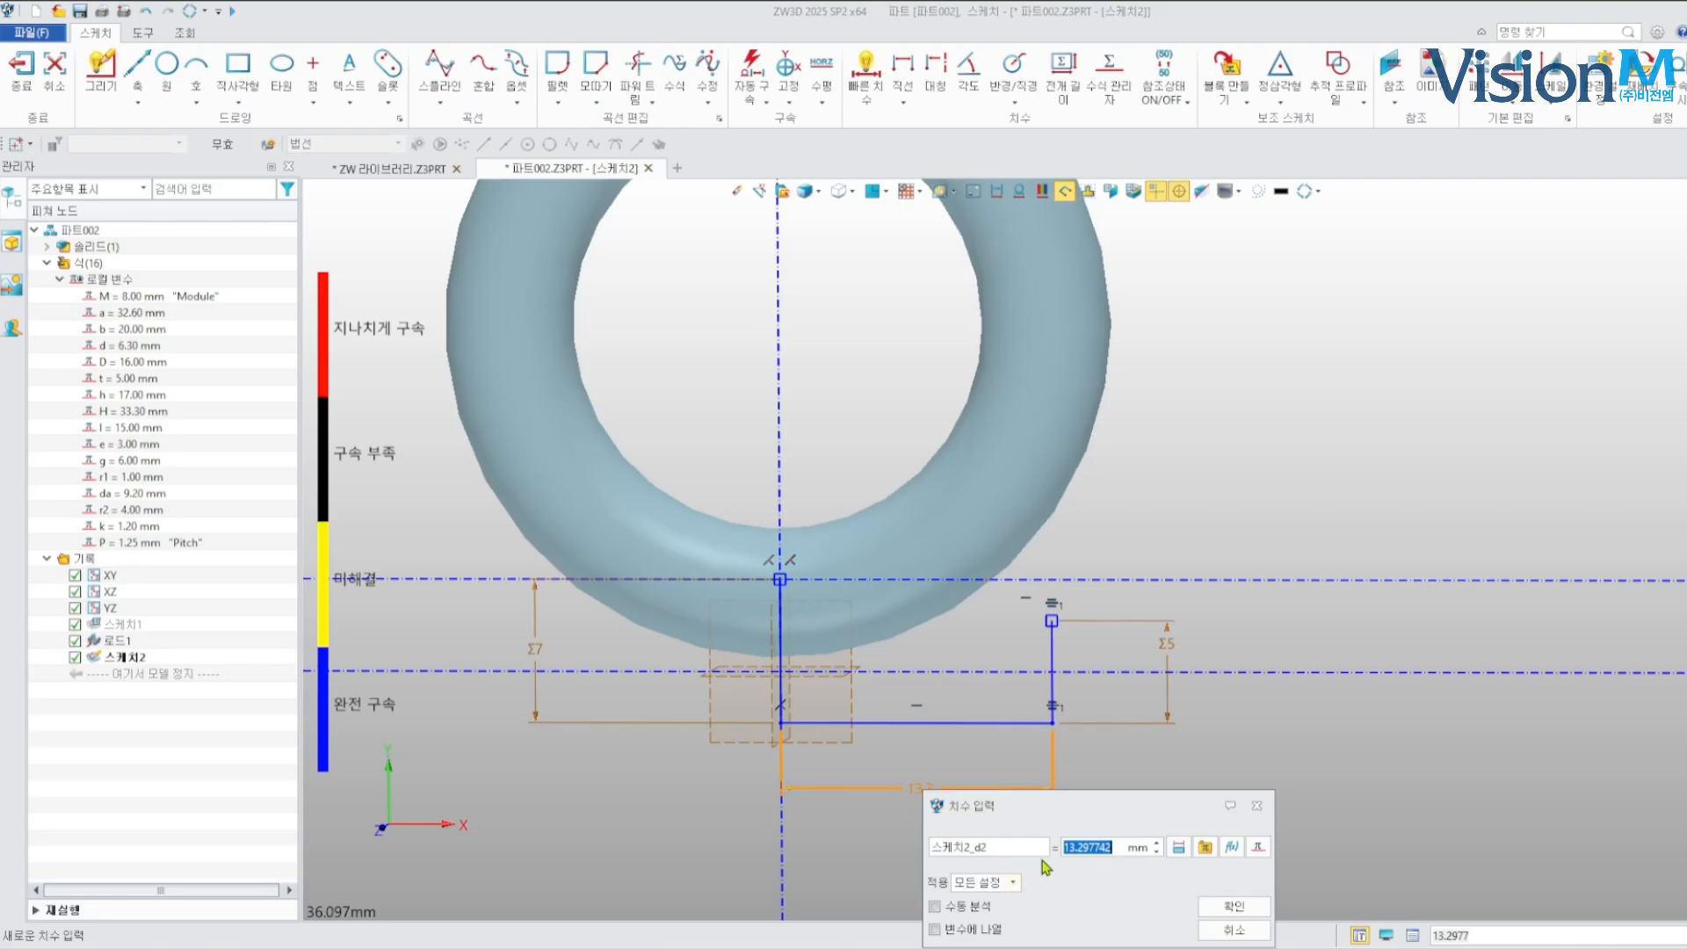
text(d)
key(Return)
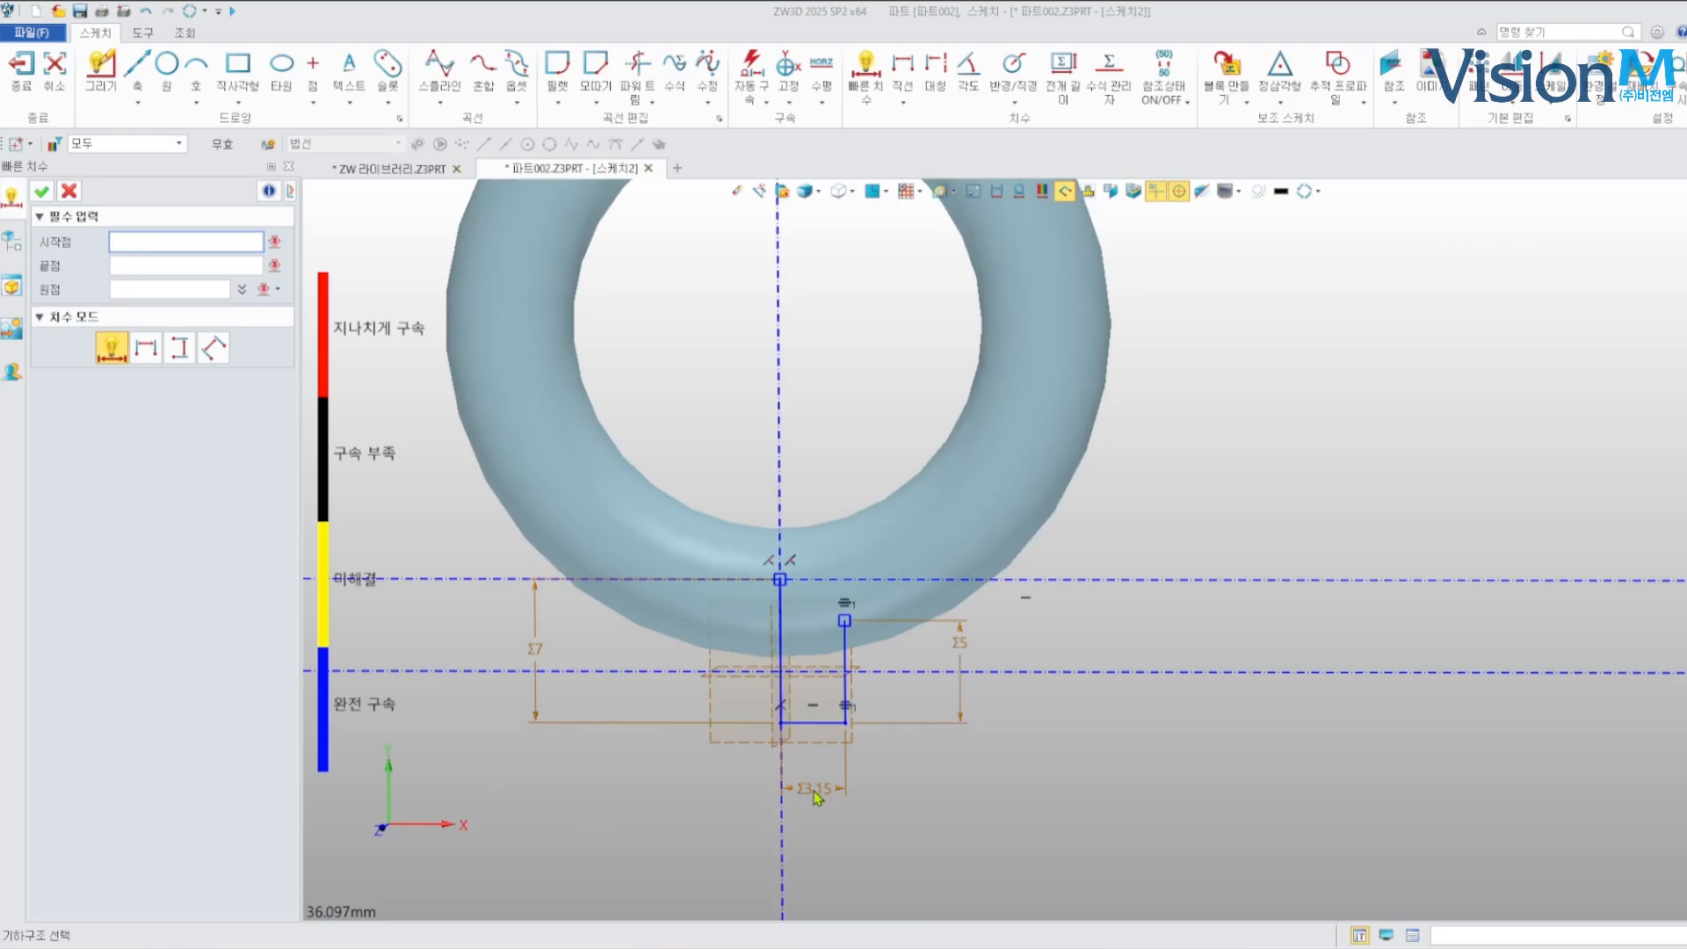
Change the horizontal bottom line's length dimension to the expression D/2
click(1026, 838)
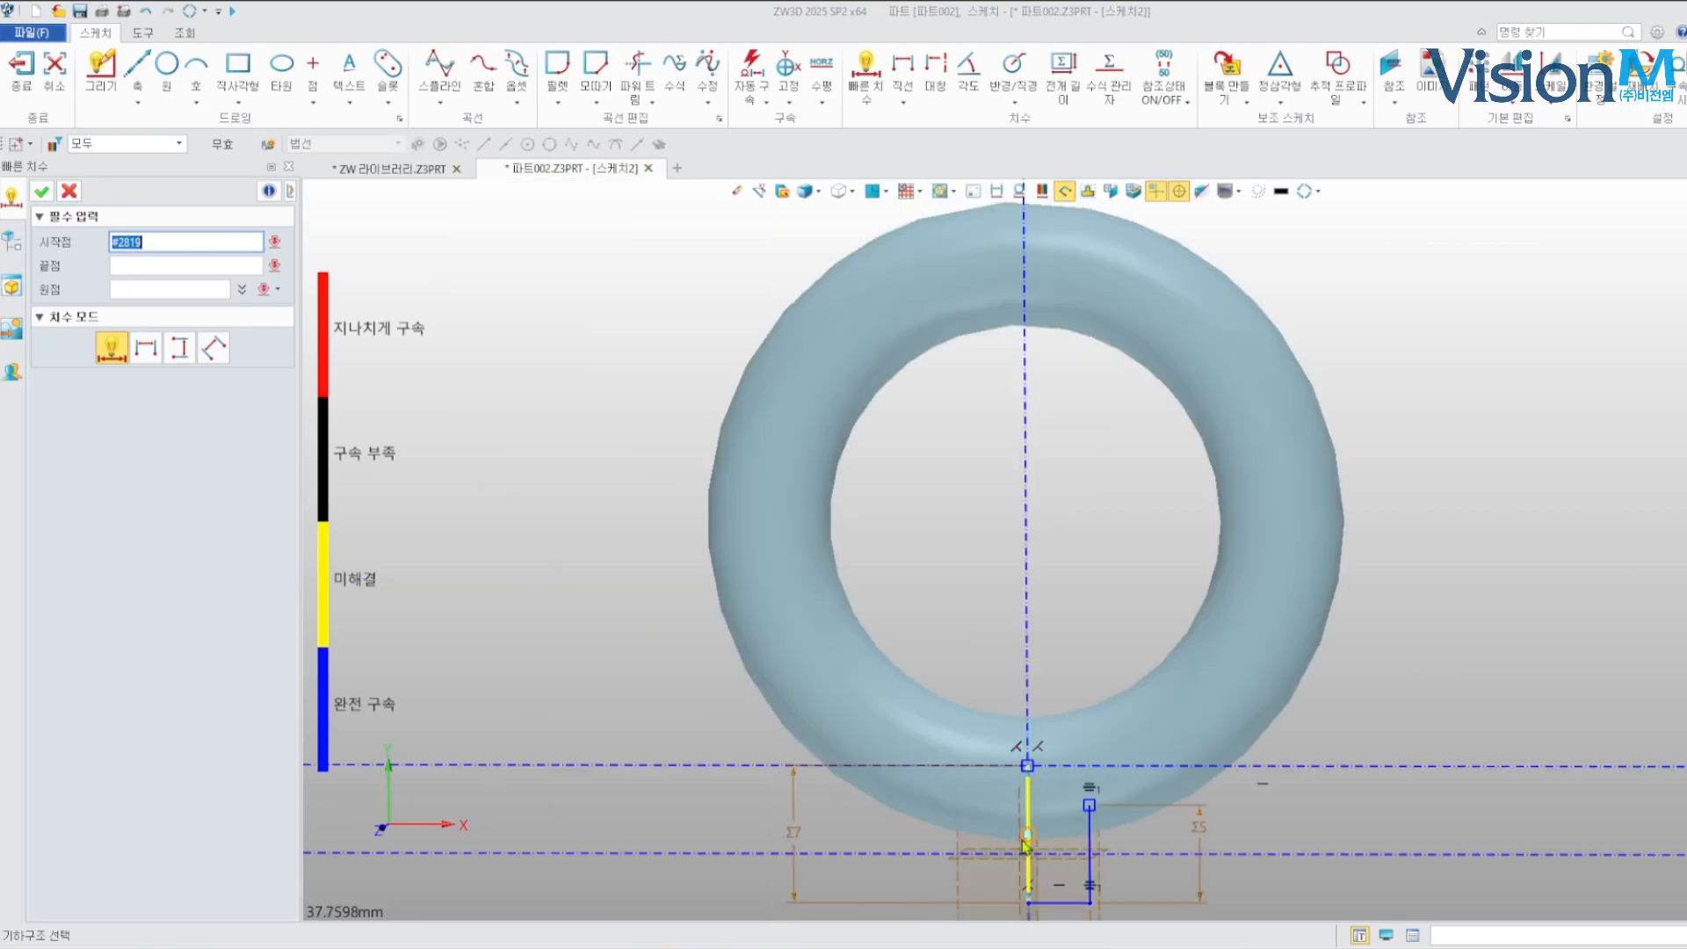
middle_drag(1026, 839, 872, 702)
scroll(901, 743, up, 5)
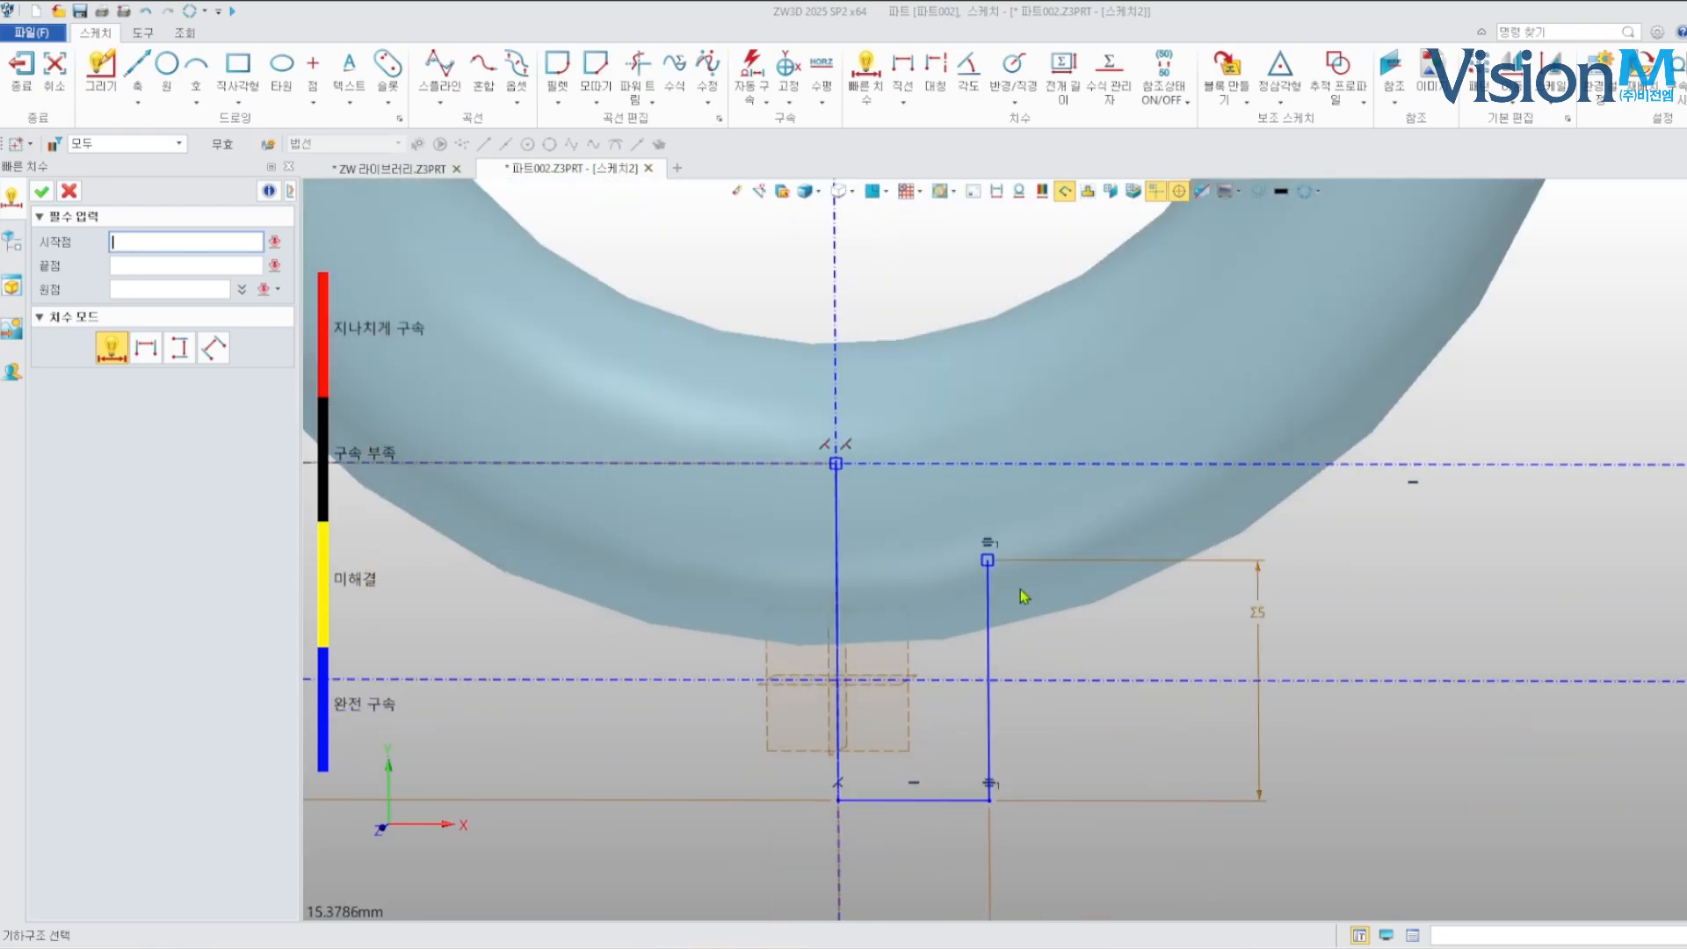
scroll(883, 800, down, 3)
middle_drag(897, 888, 871, 847)
key(Escape)
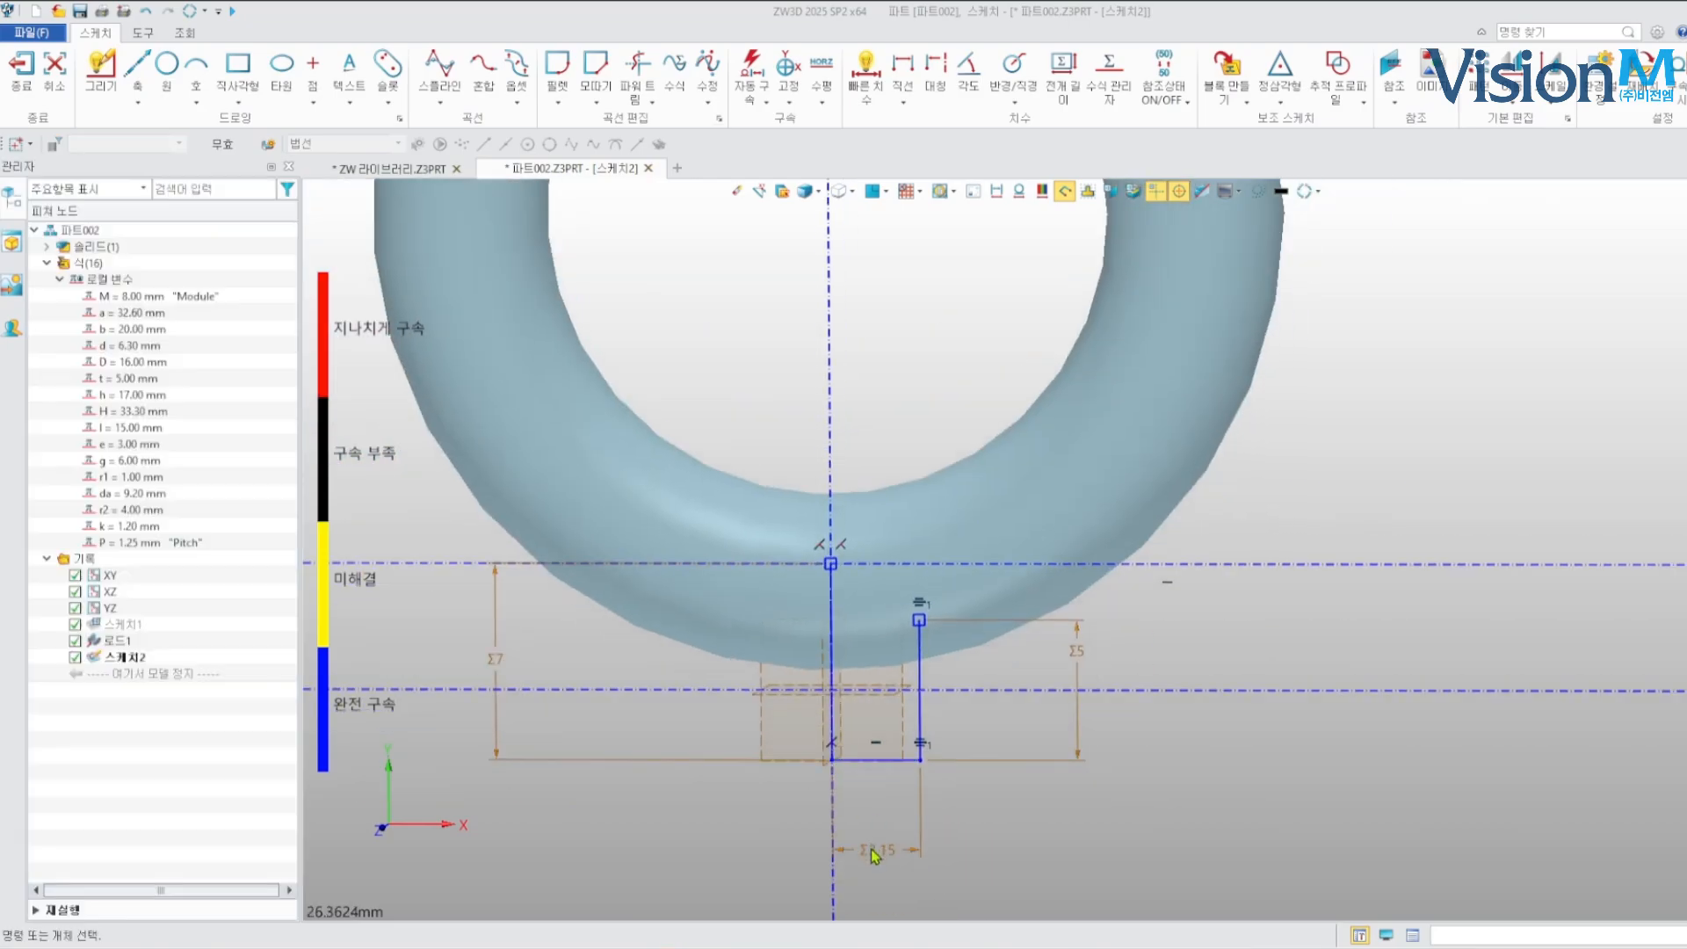
double_click(874, 852)
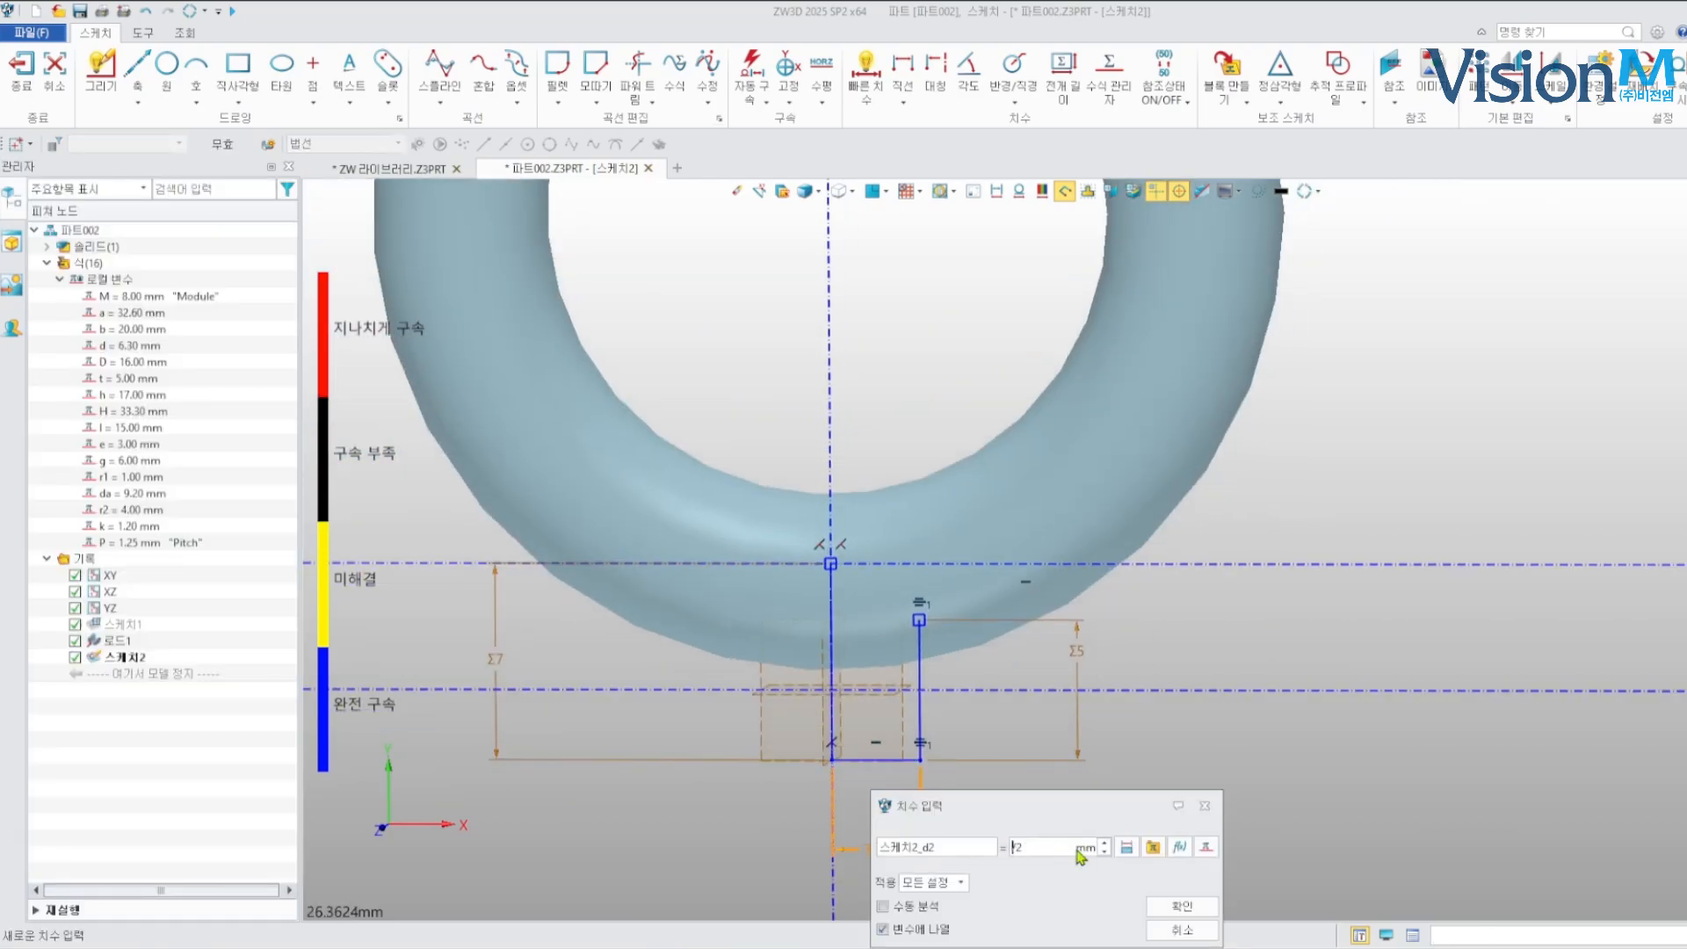
key(Return)
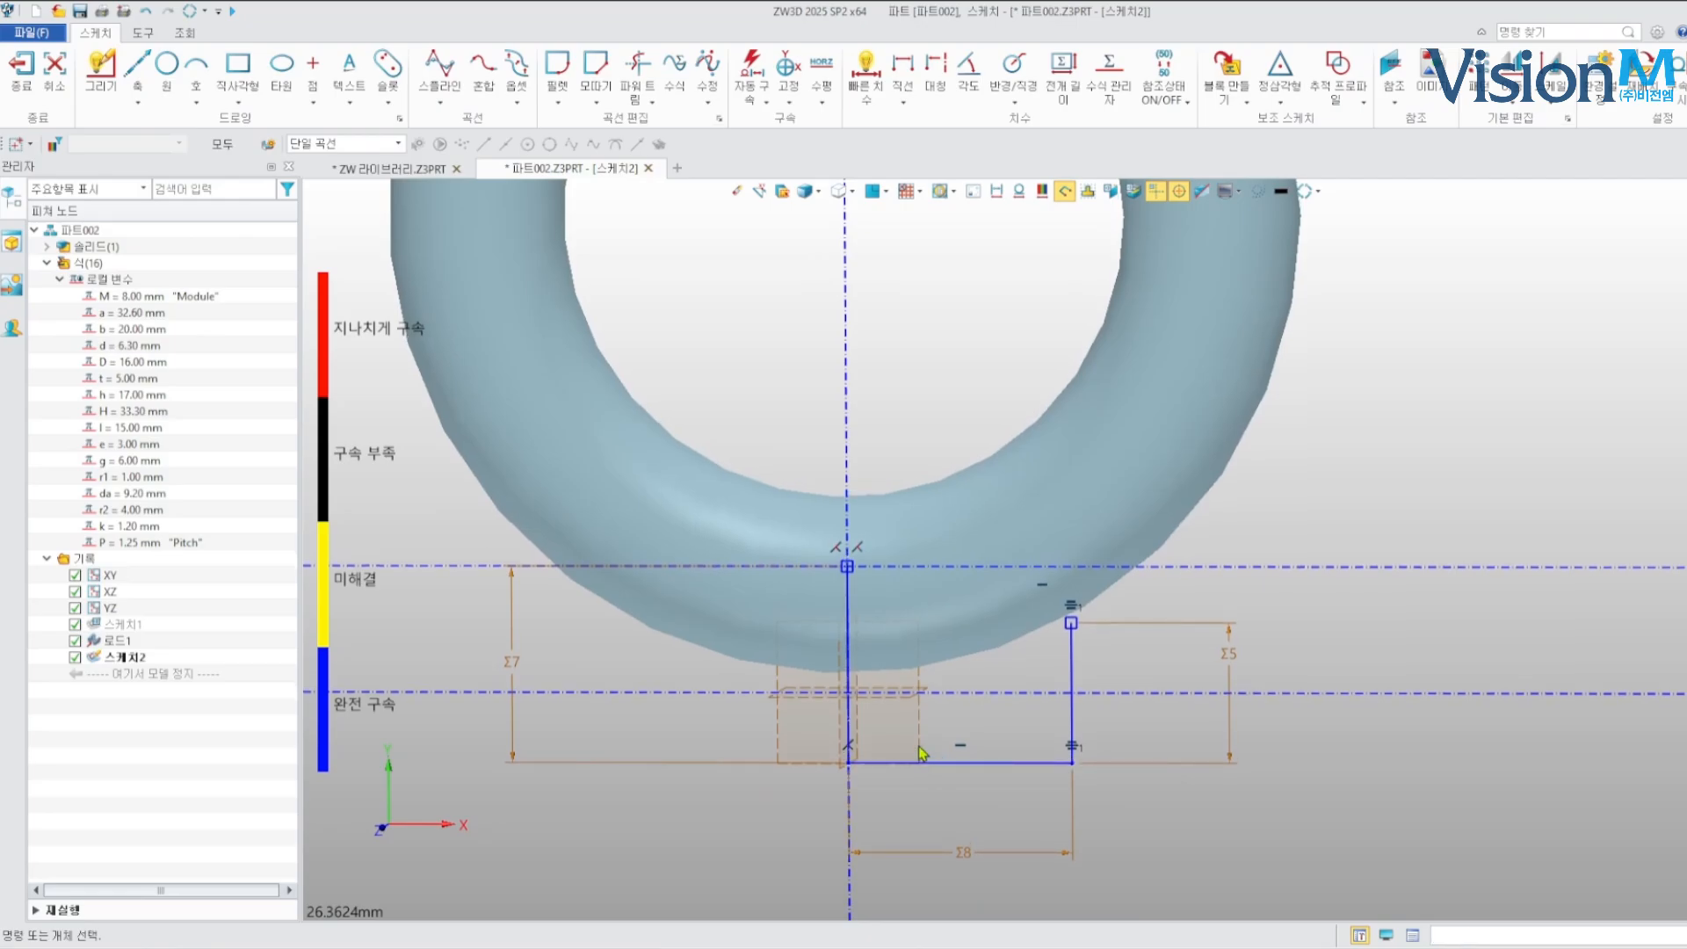
Close the collar profile with a three-point arc from the top of the axis line to the top of the outer vertical line
click(196, 70)
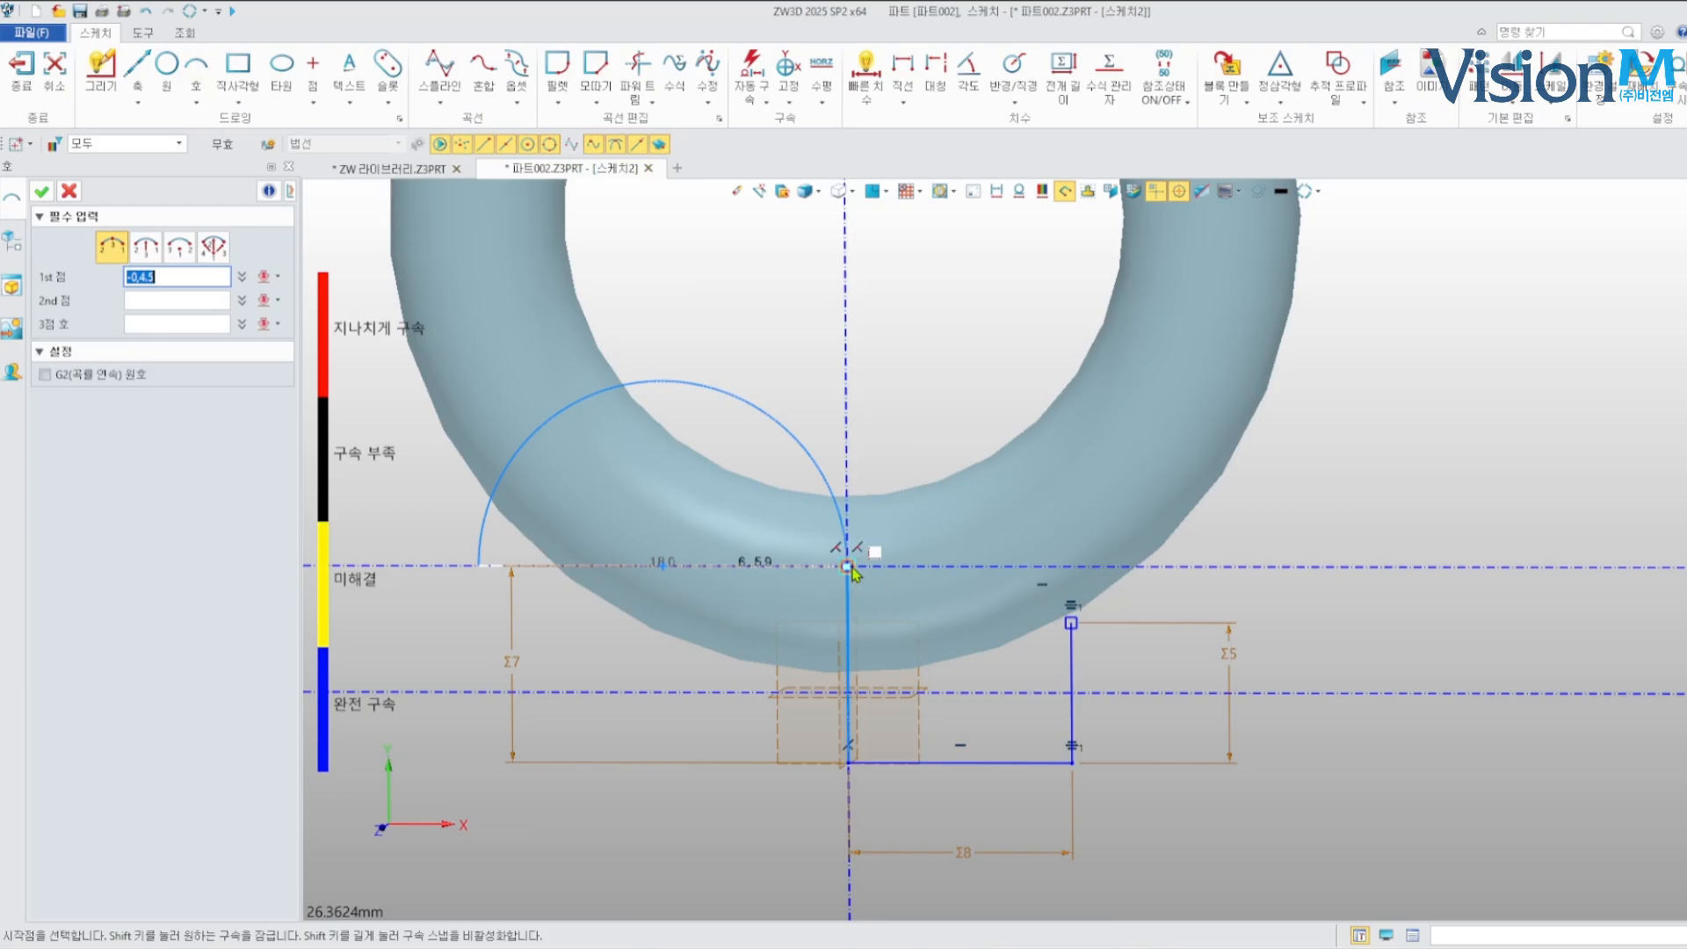
click(849, 569)
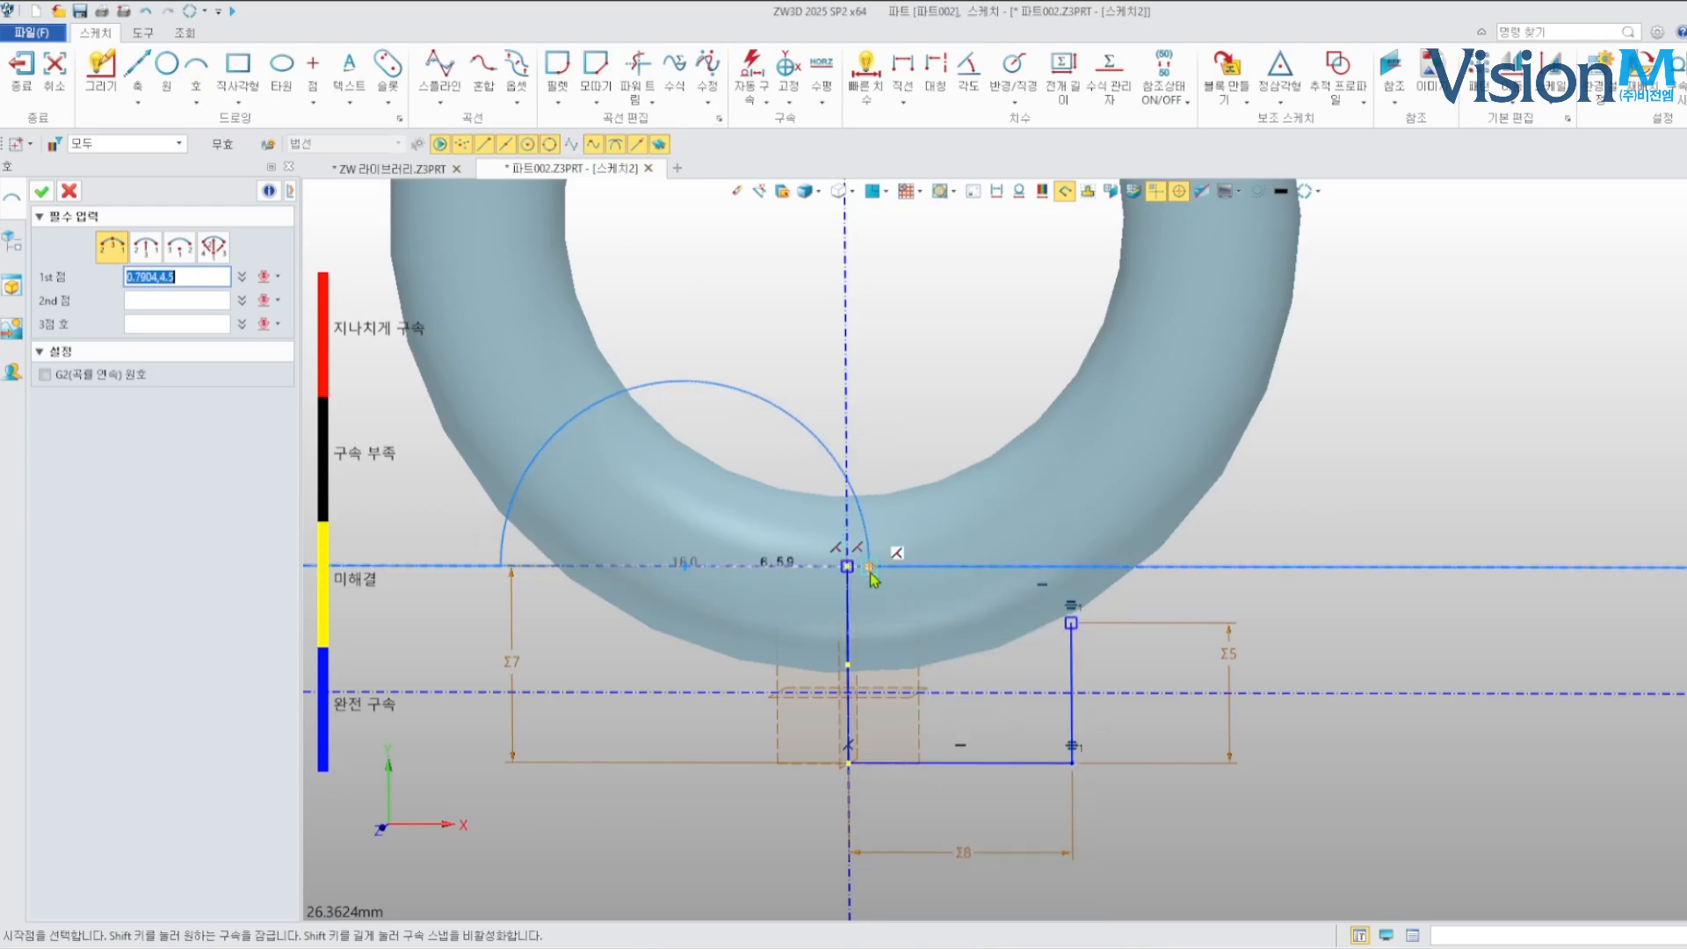
click(1071, 623)
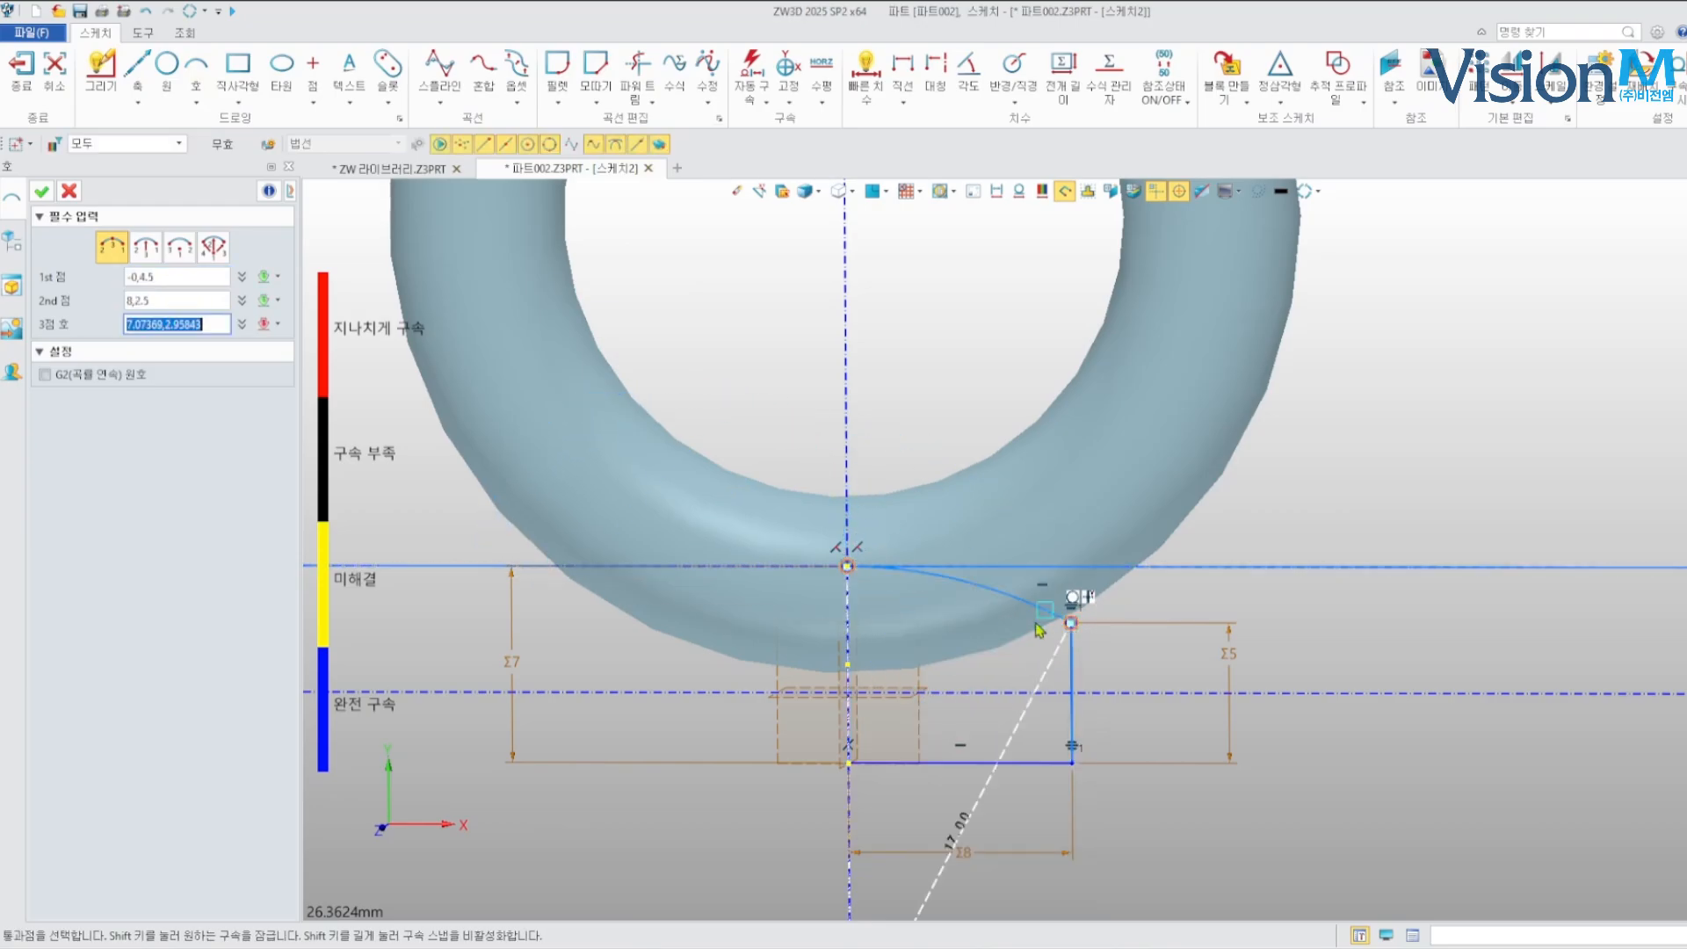
click(940, 585)
scroll(940, 598, down, 3)
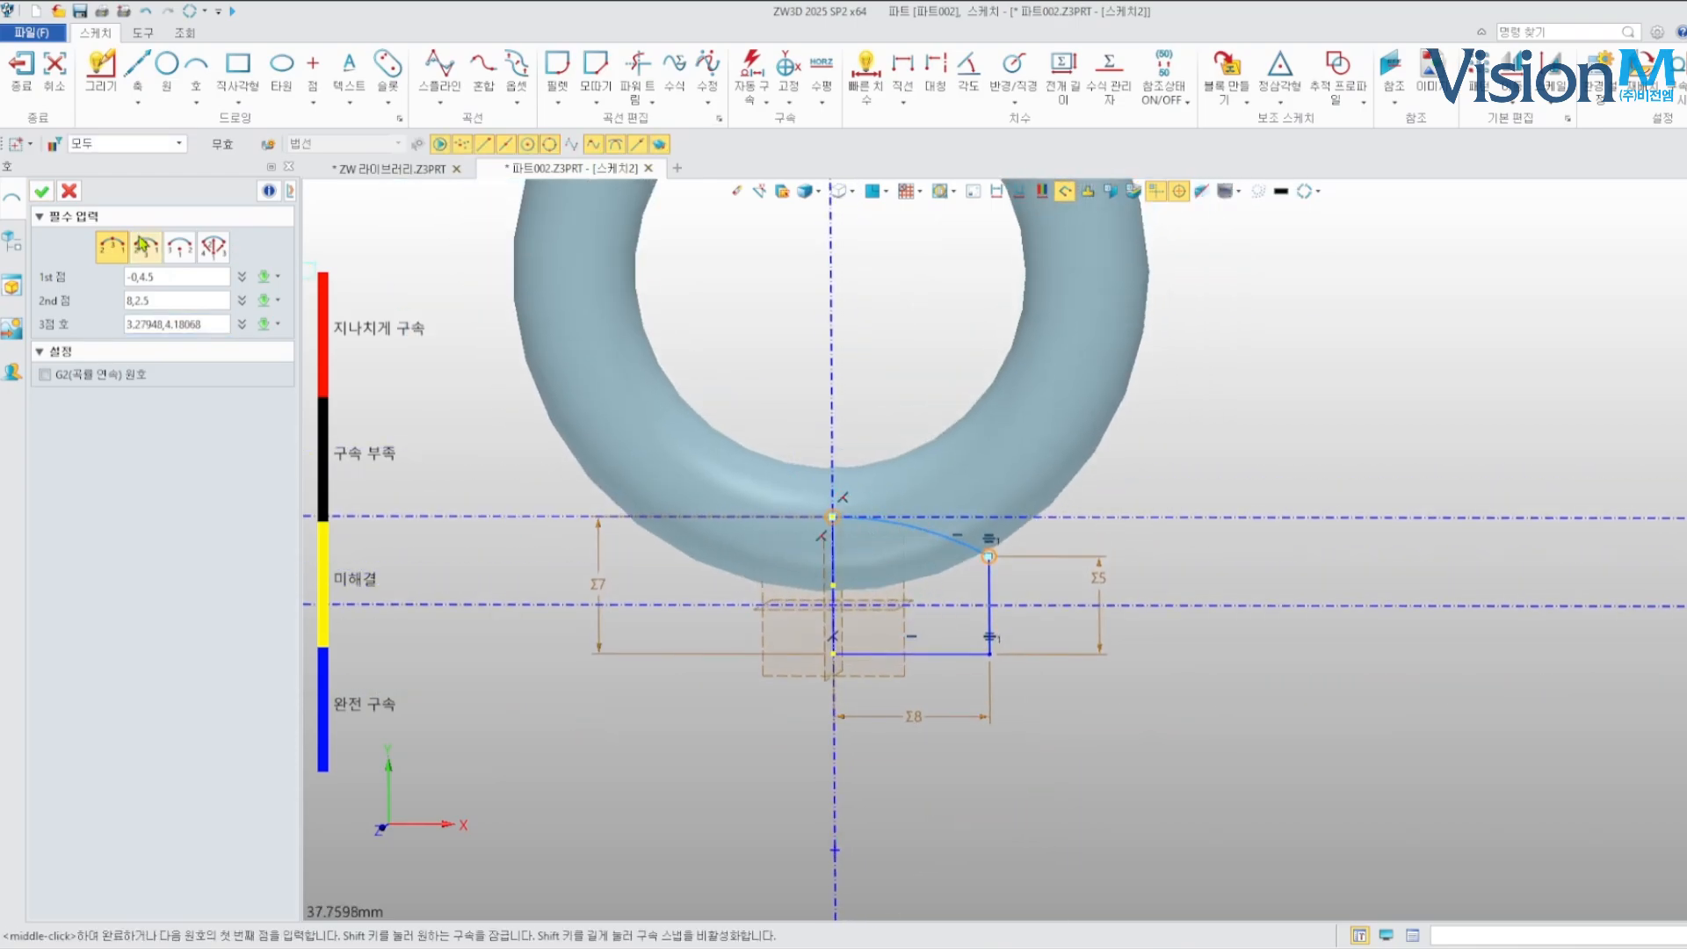
middle_click(903, 579)
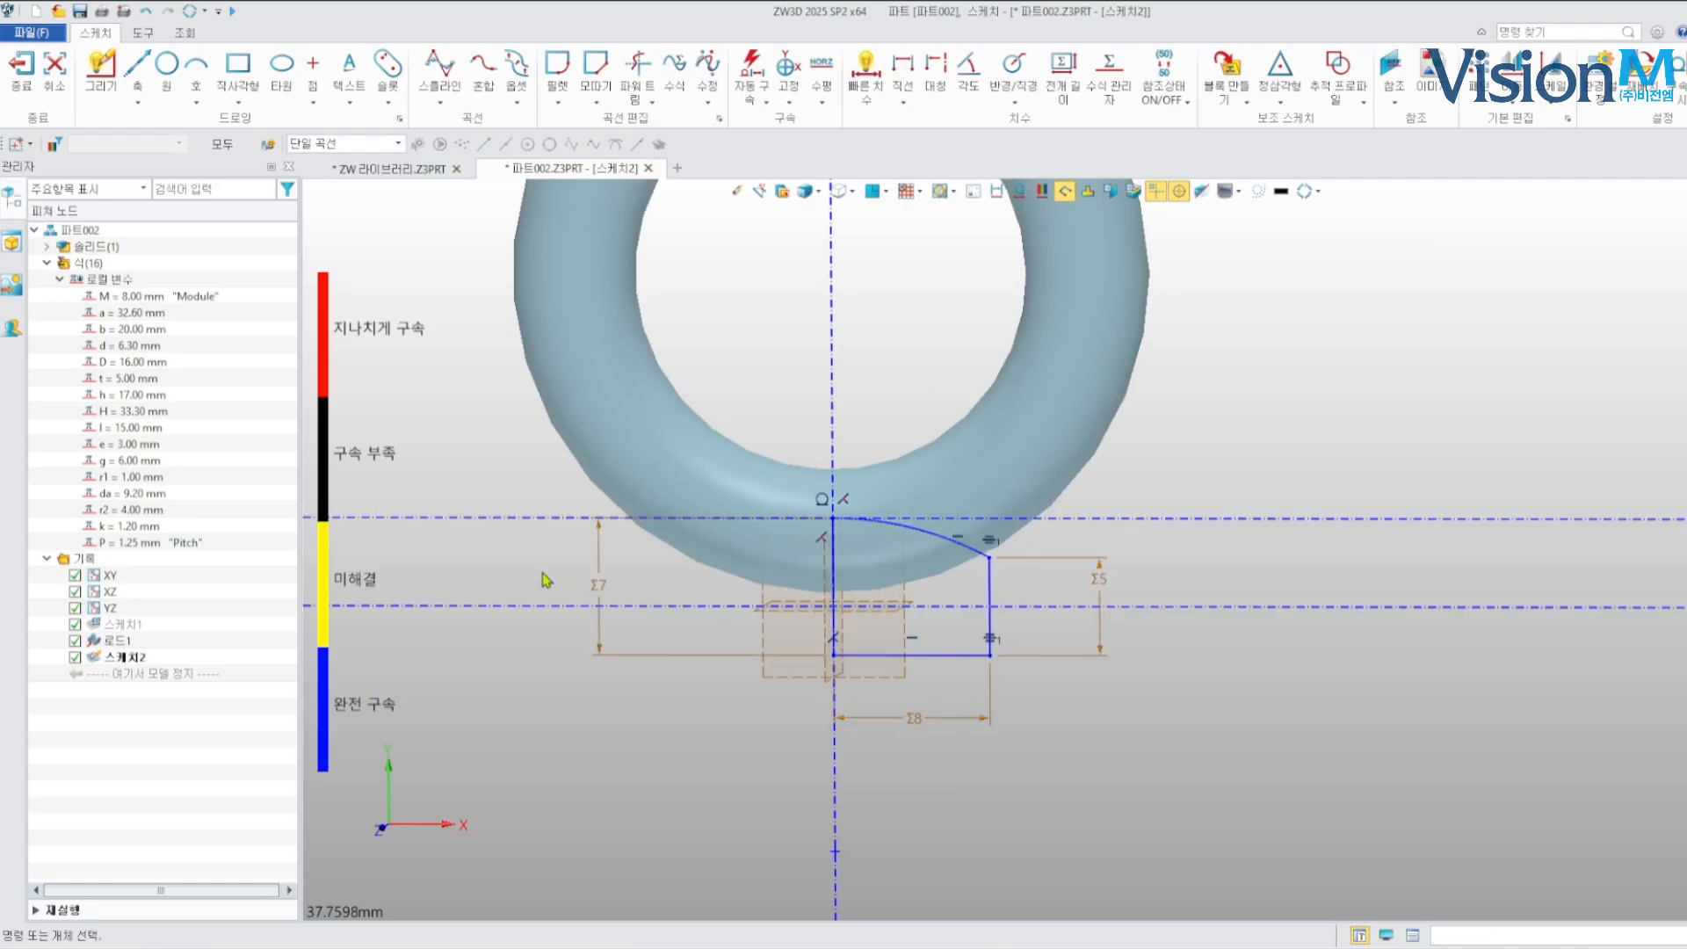
Finish the sketch and revolve the collar profile 360 degrees about the Y axis, adding it to the ring body
click(26, 79)
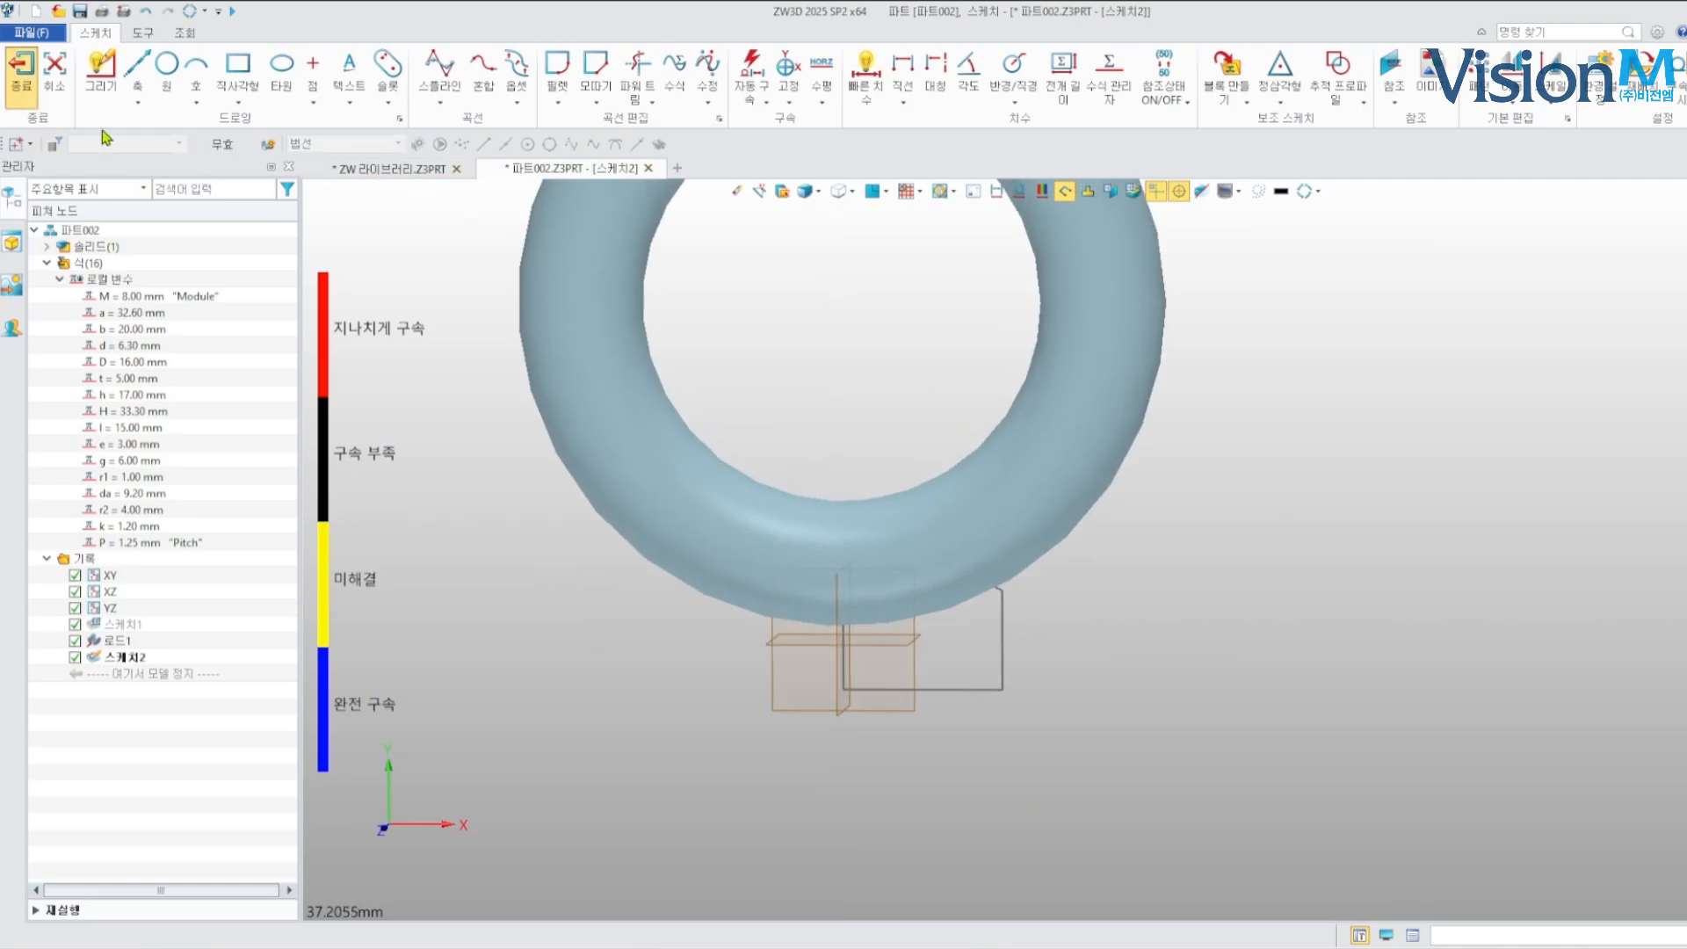
click(129, 88)
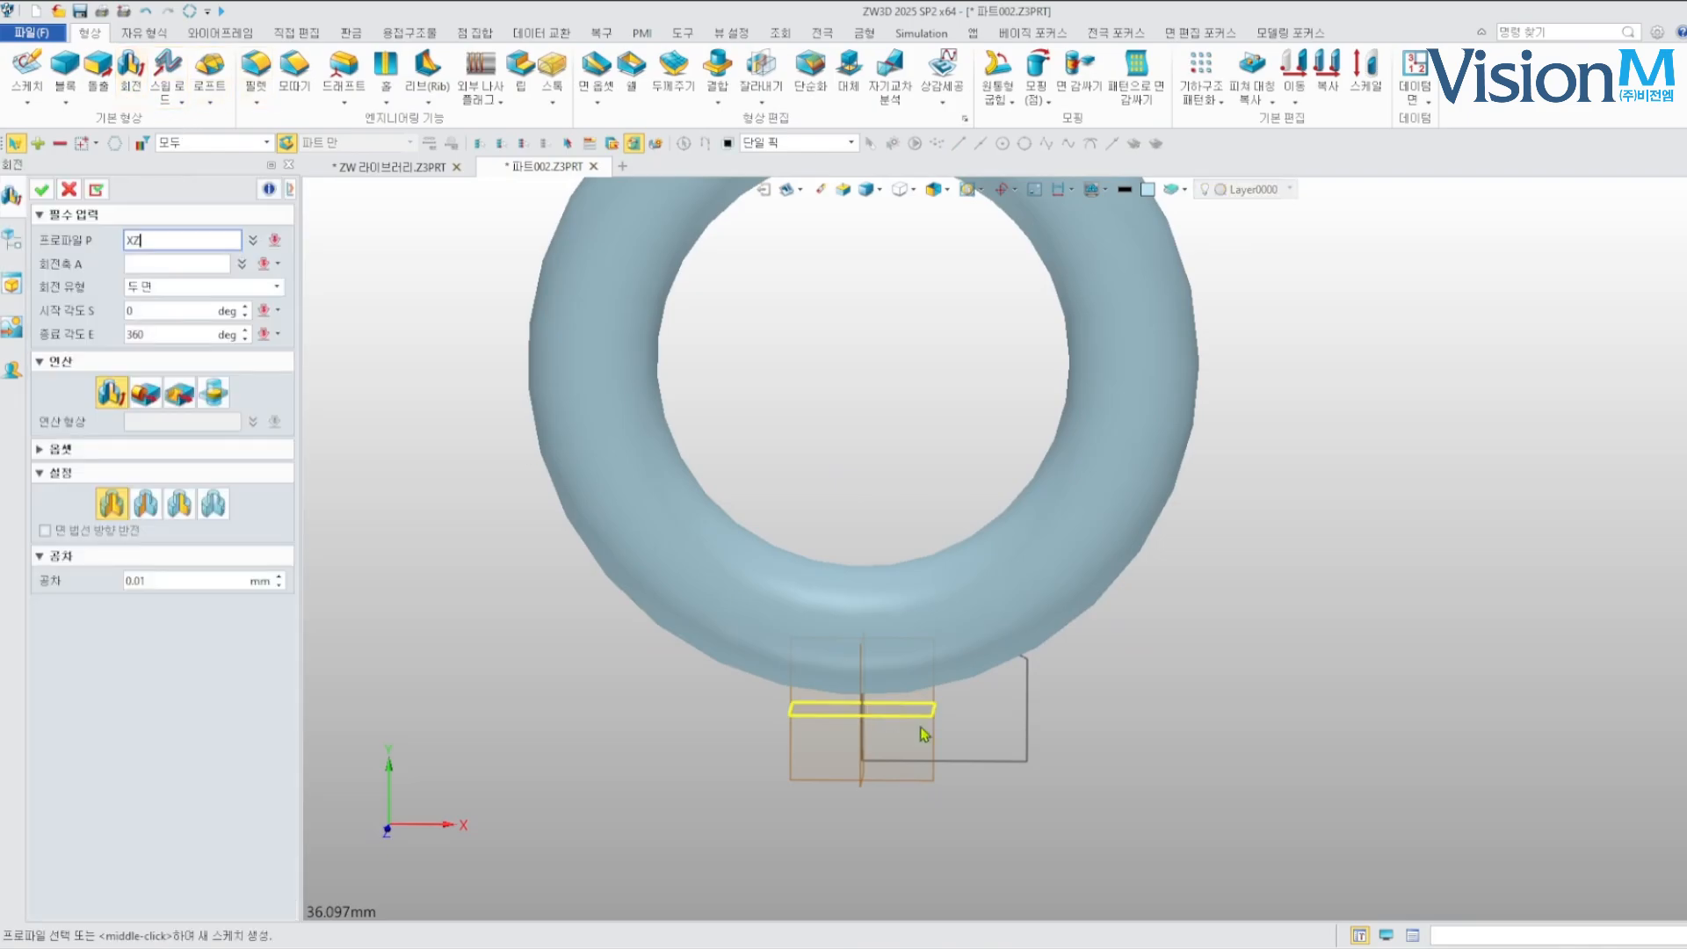
click(187, 261)
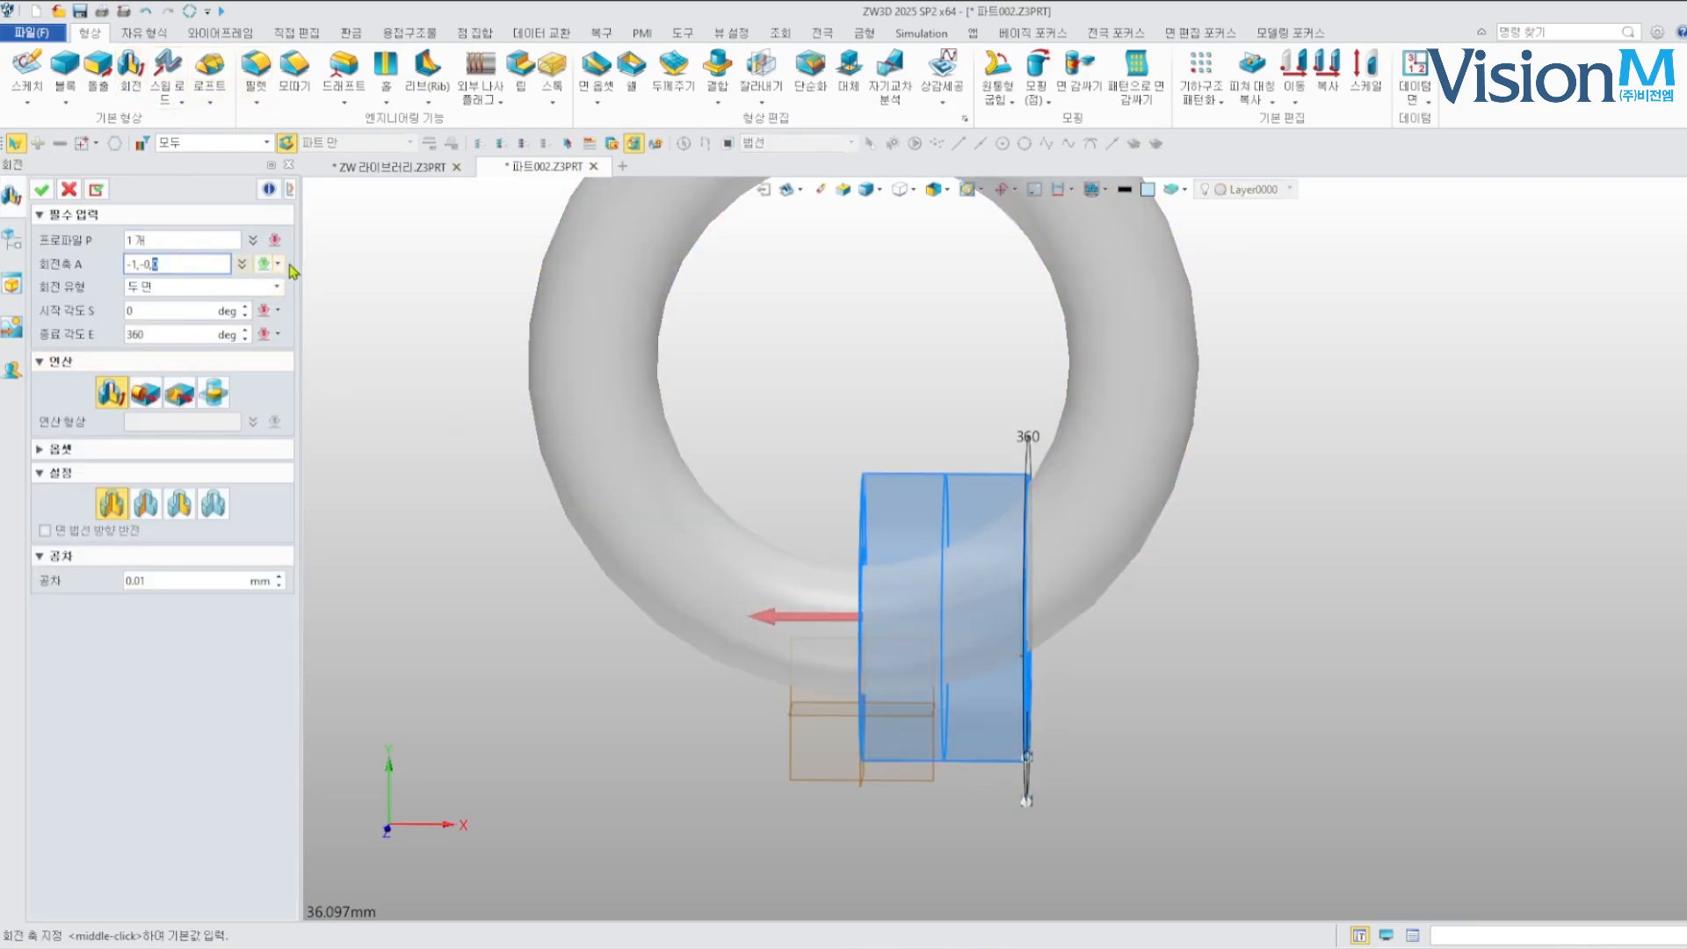
click(278, 264)
click(294, 304)
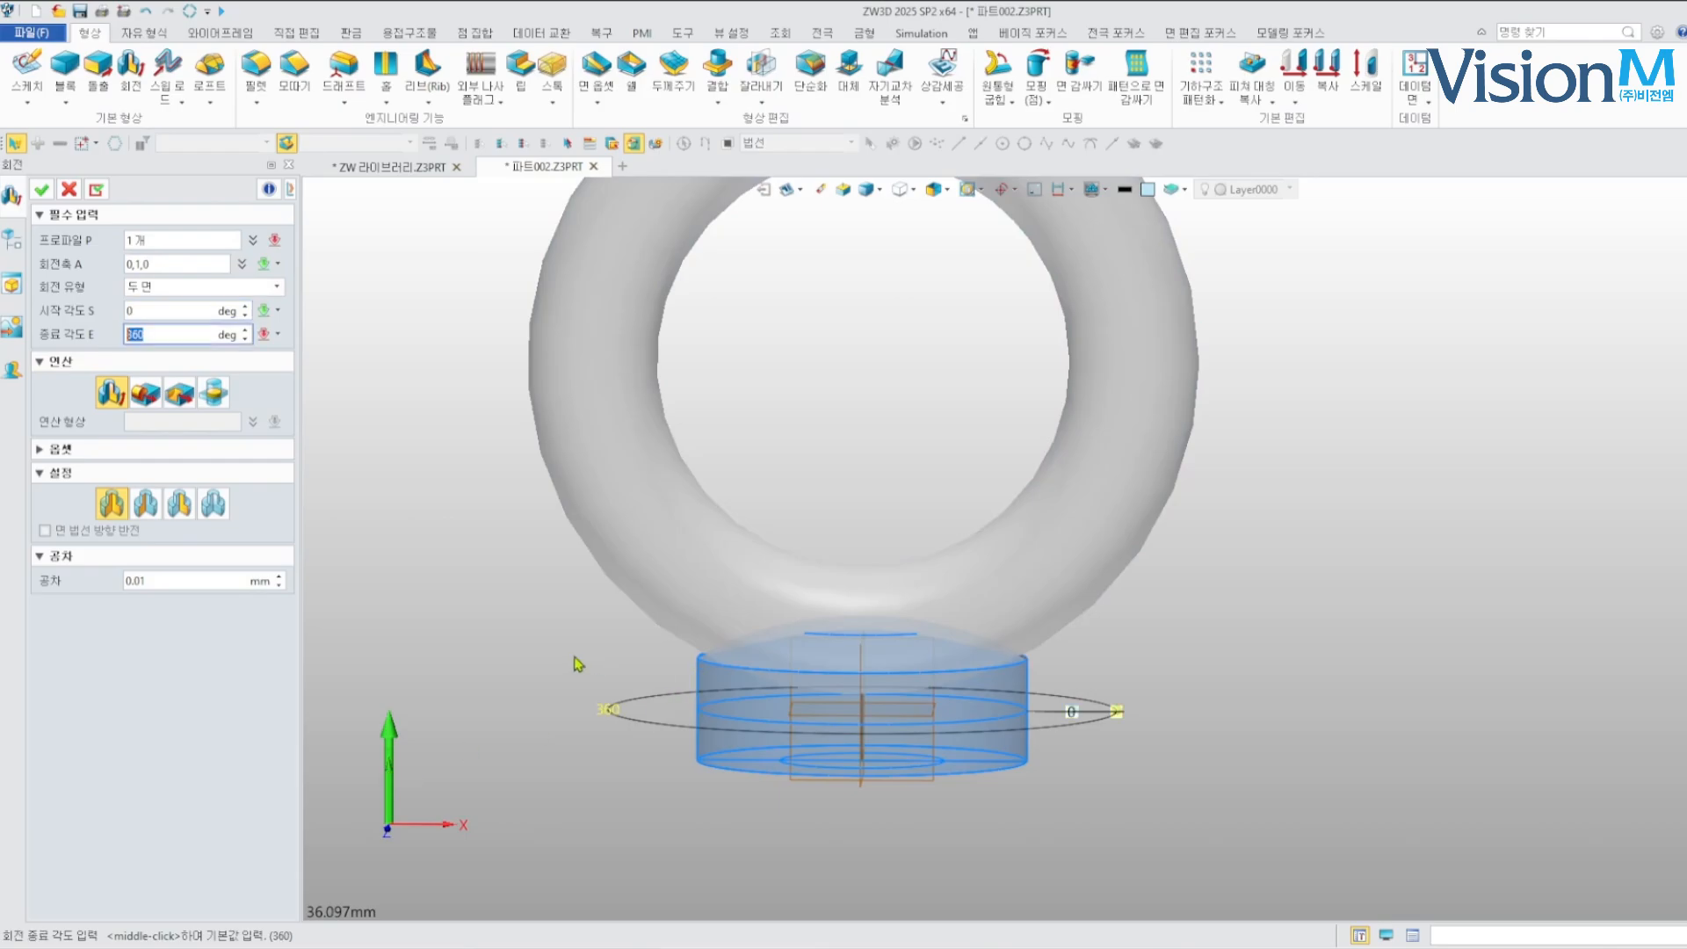
click(145, 392)
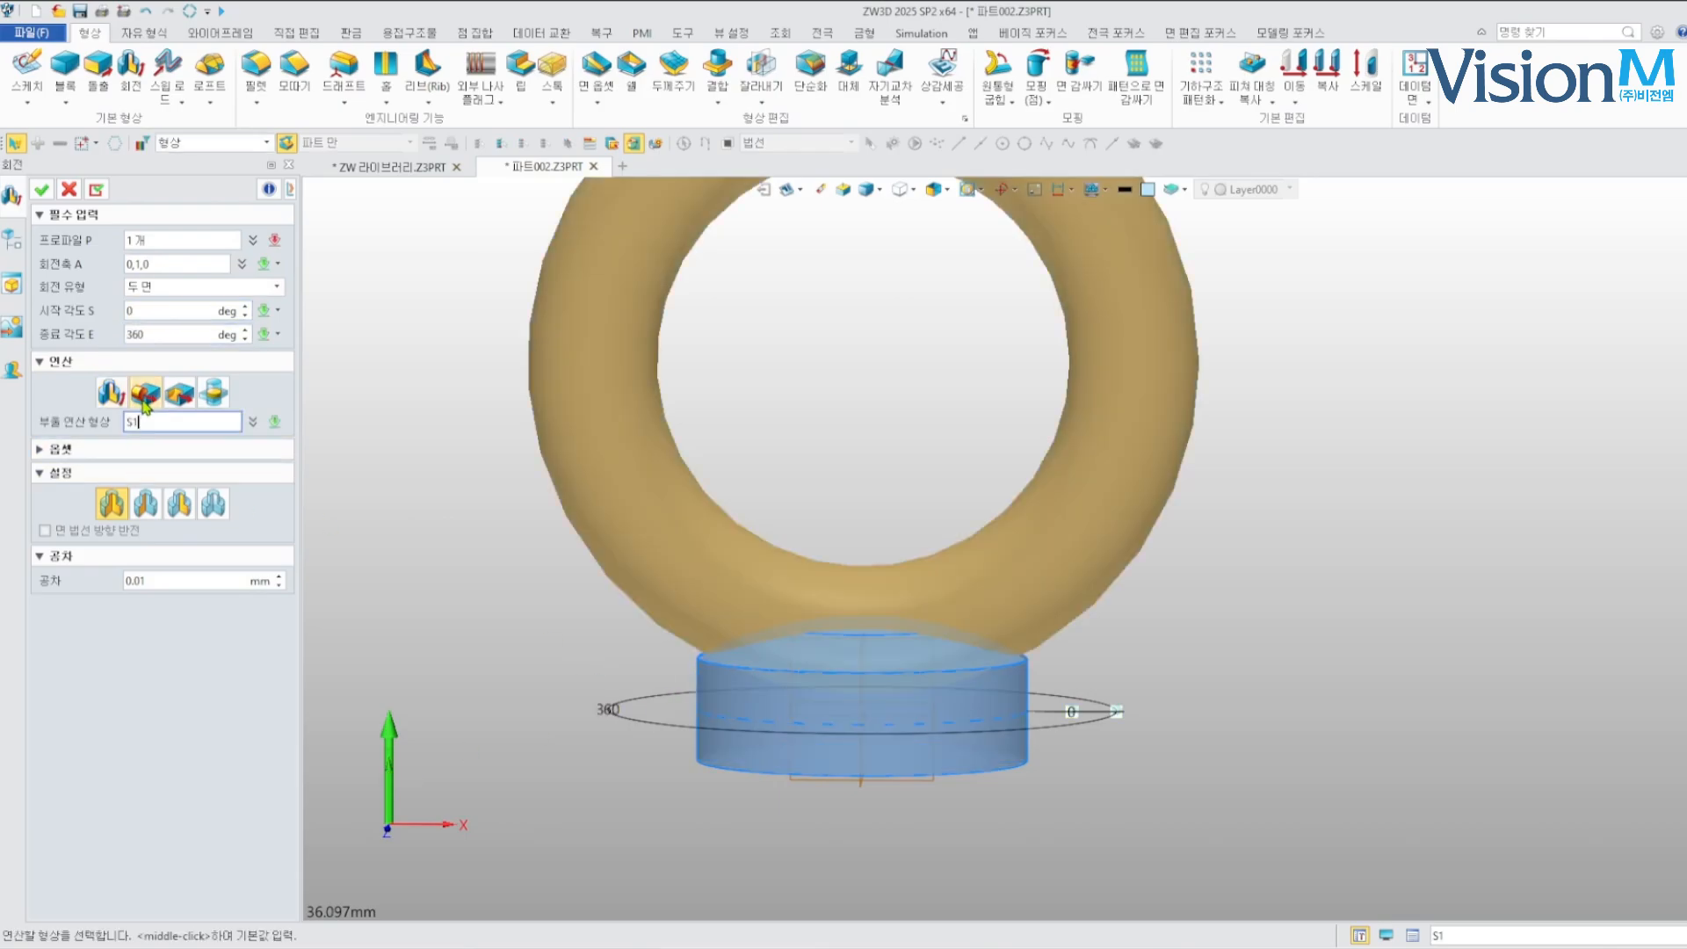
middle_click(325, 533)
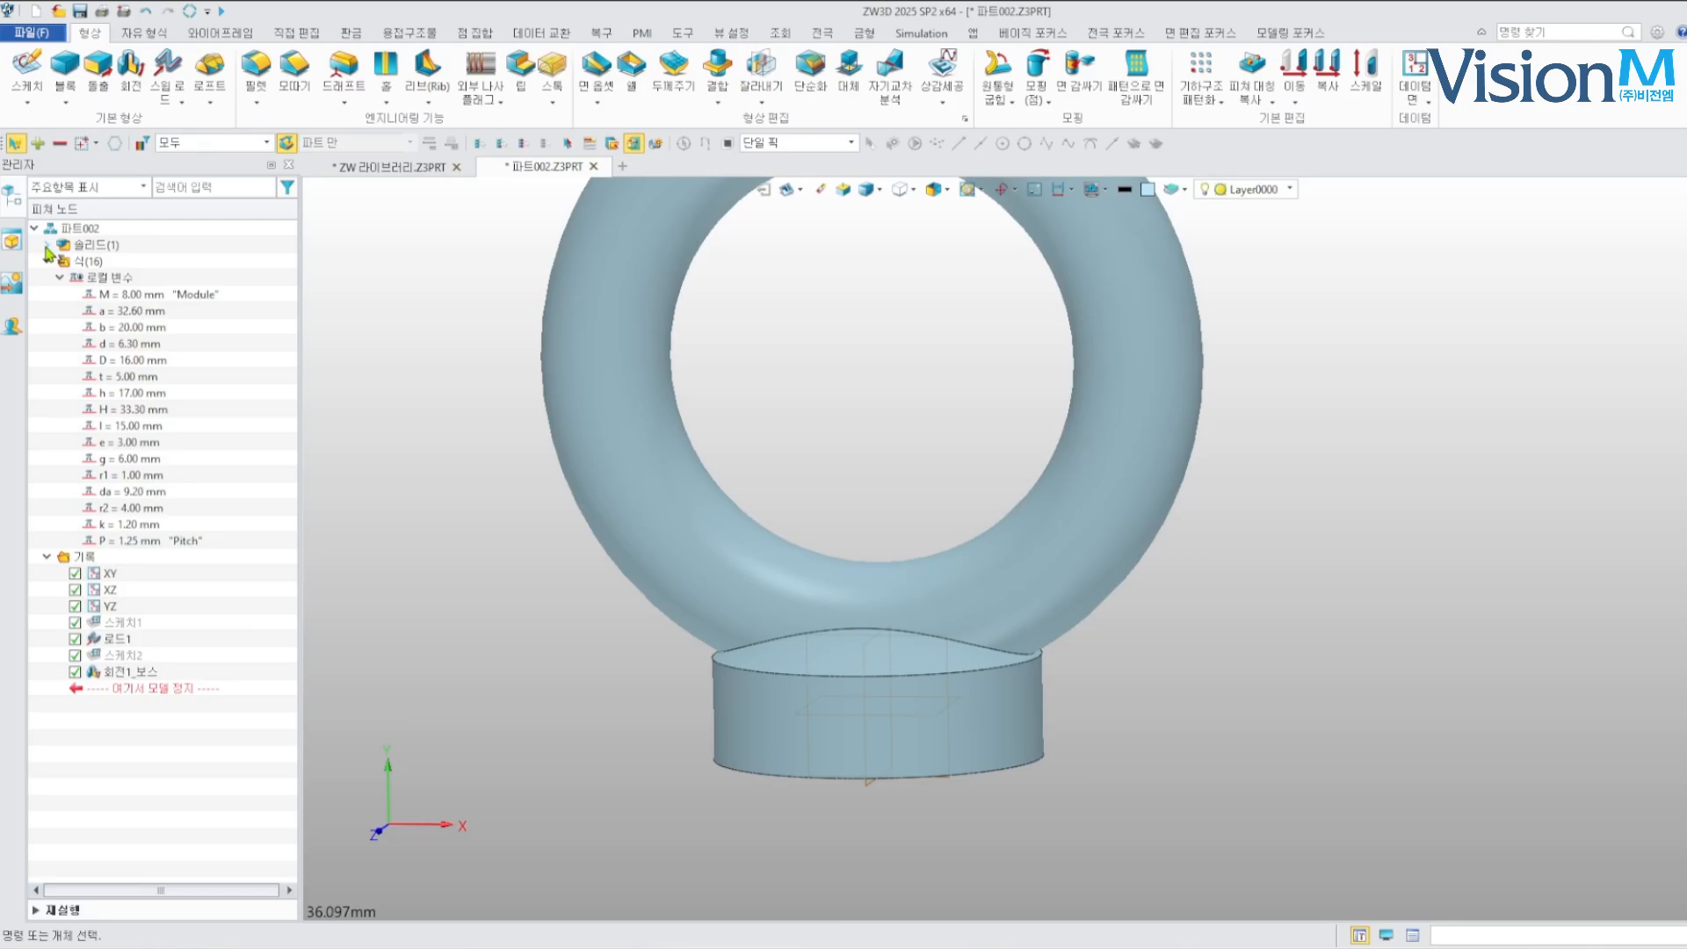
Place a threaded hole feature at the centre of the collar's bottom face, pointing away from the ring
click(46, 245)
click(105, 261)
right_drag(757, 685, 773, 650)
middle_drag(773, 650, 741, 746)
middle_drag(640, 705, 605, 703)
right_drag(606, 704, 605, 696)
scroll(733, 501, down, 1)
click(733, 501)
right_drag(734, 501, 763, 375)
scroll(761, 532, down, 3)
scroll(787, 459, up, 3)
right_drag(813, 492, 803, 453)
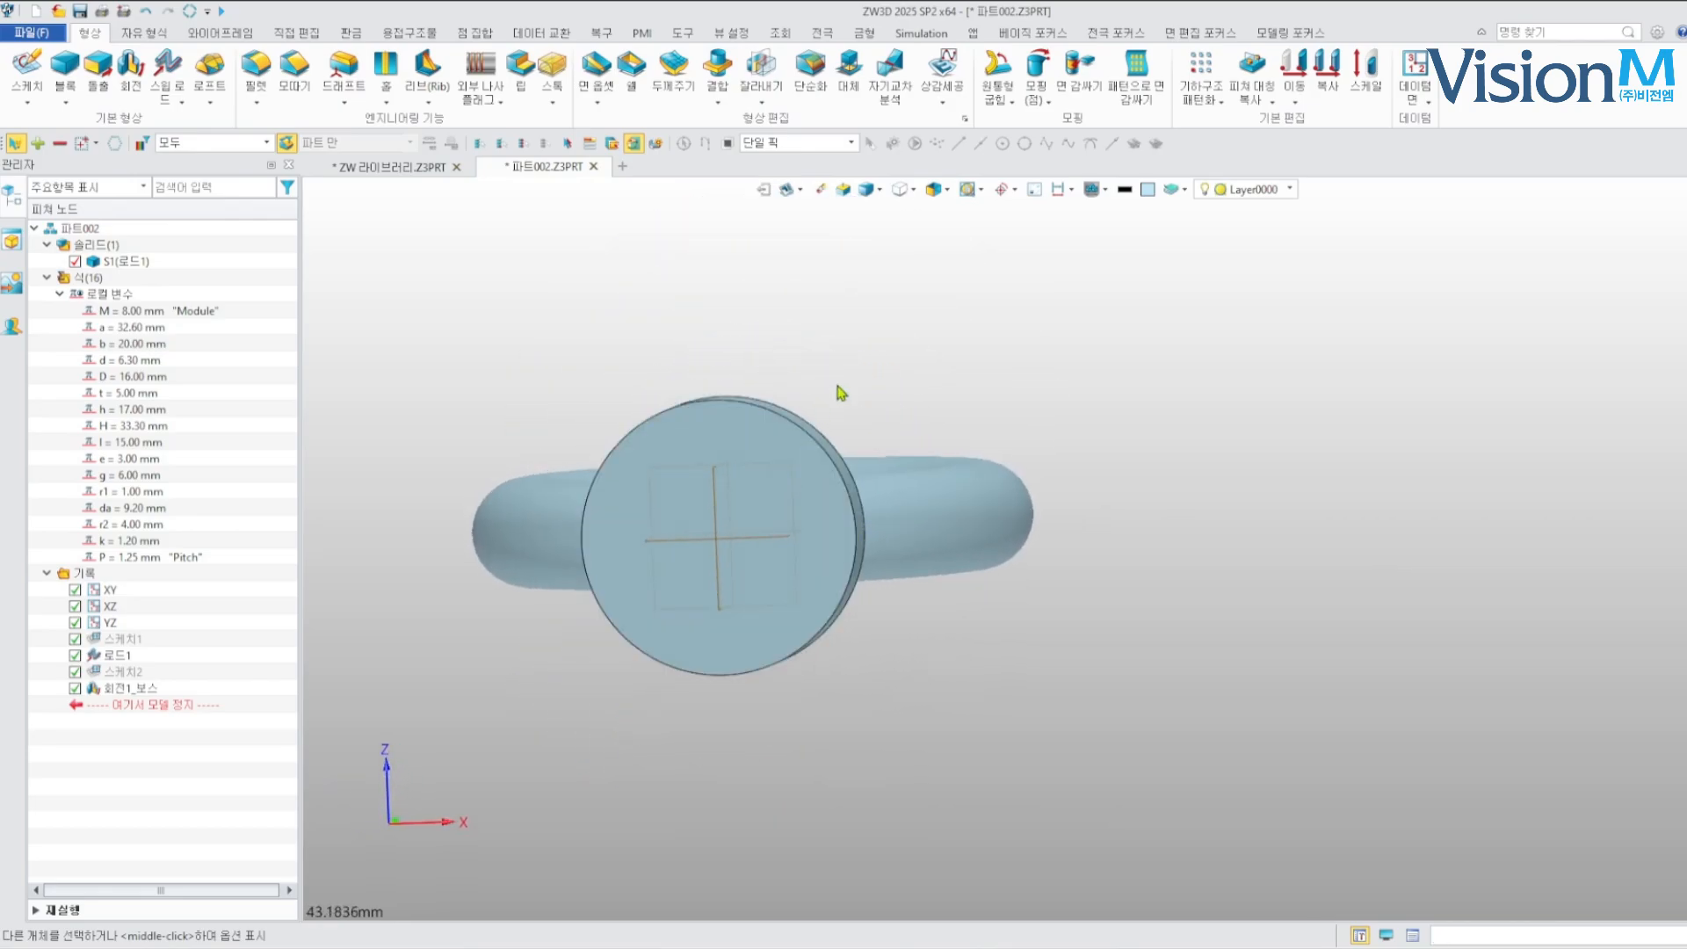
click(382, 84)
click(718, 549)
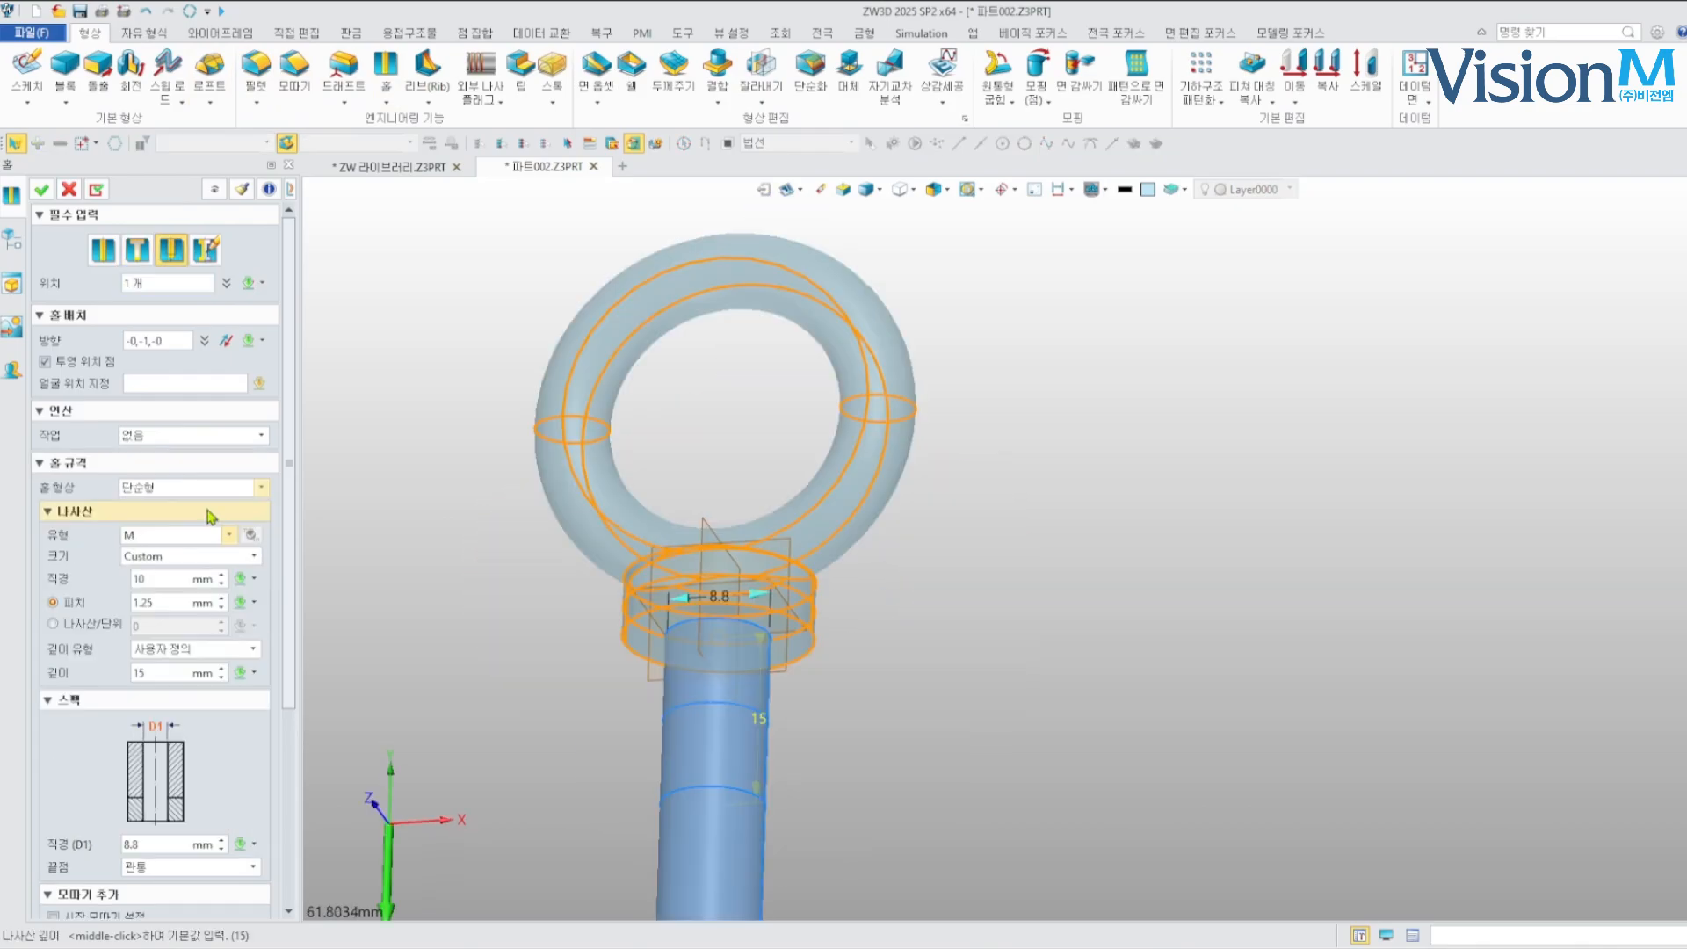
Set the hole's thread type to Custom and its thread diameter to the expression M
click(227, 534)
click(143, 637)
click(162, 629)
click(188, 741)
double_click(157, 565)
right_click(162, 564)
click(174, 556)
click(252, 557)
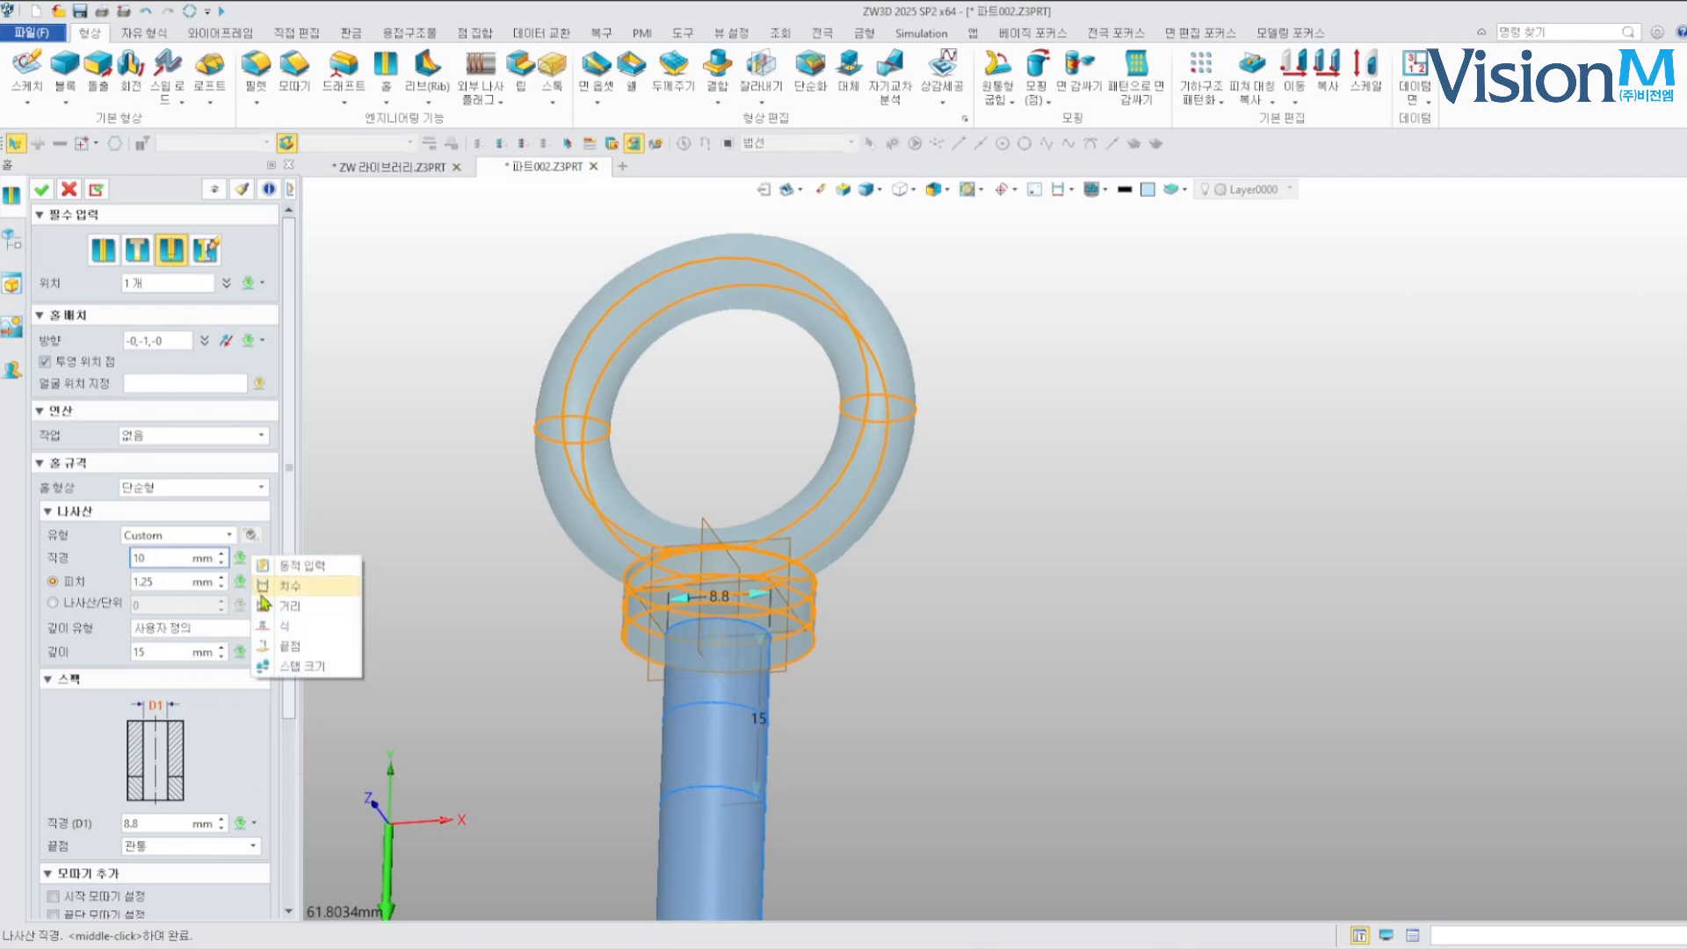
click(275, 626)
drag(381, 341, 309, 324)
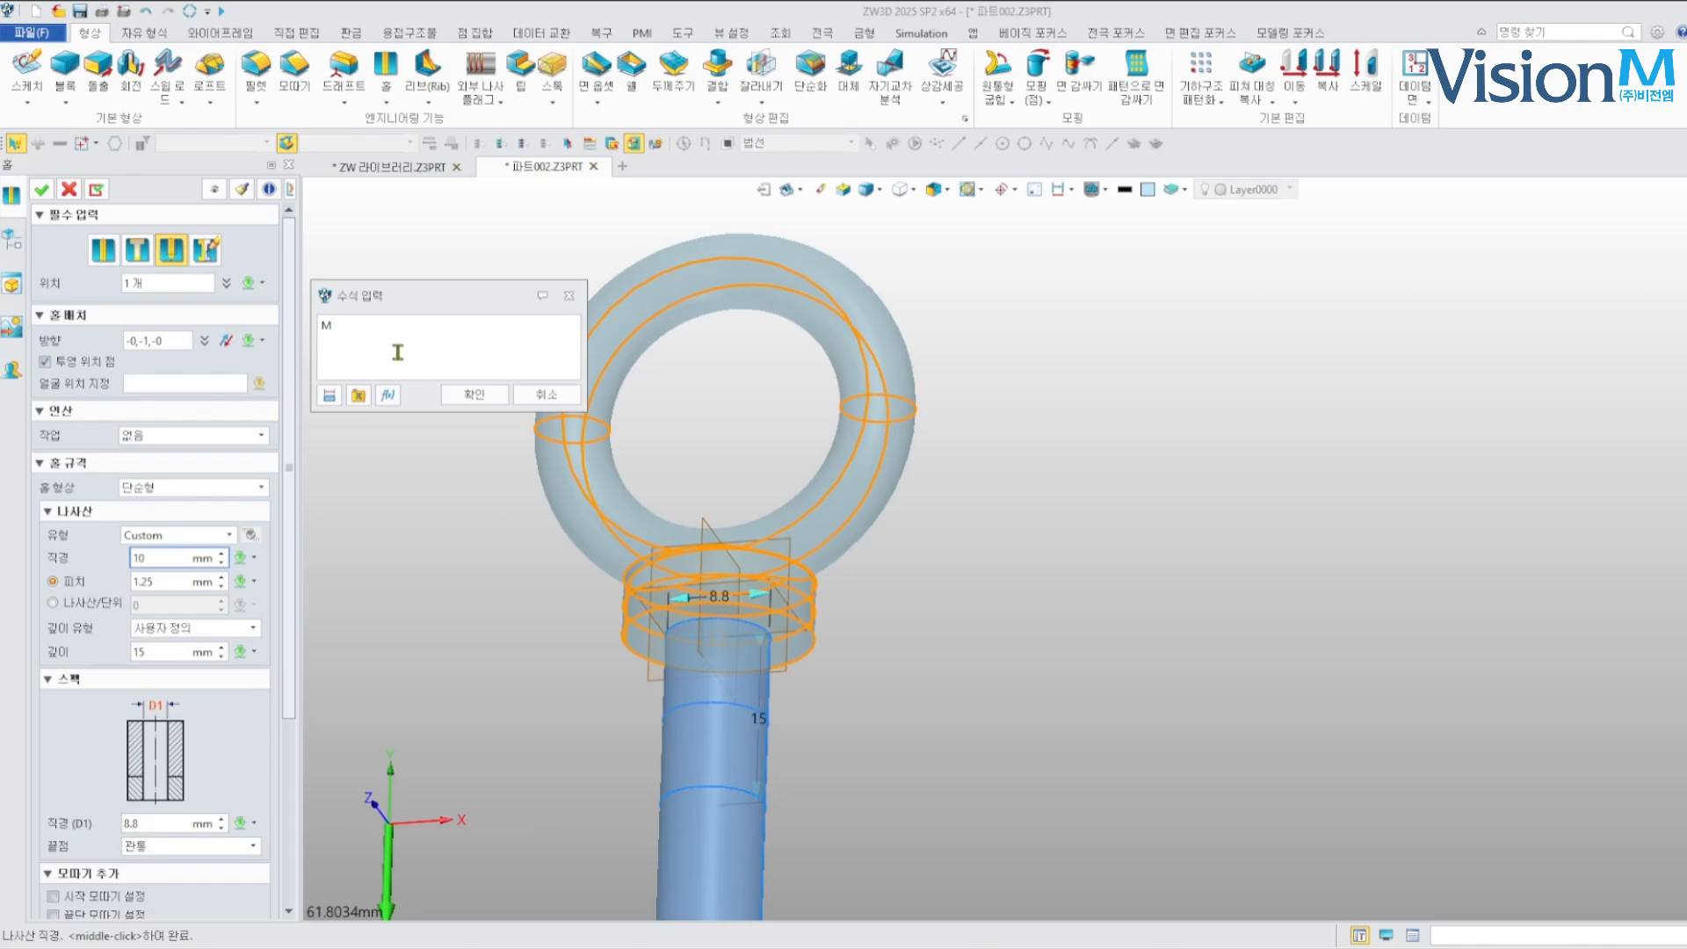
text(M)
click(474, 395)
Set the thread pitch to the expression P
click(254, 580)
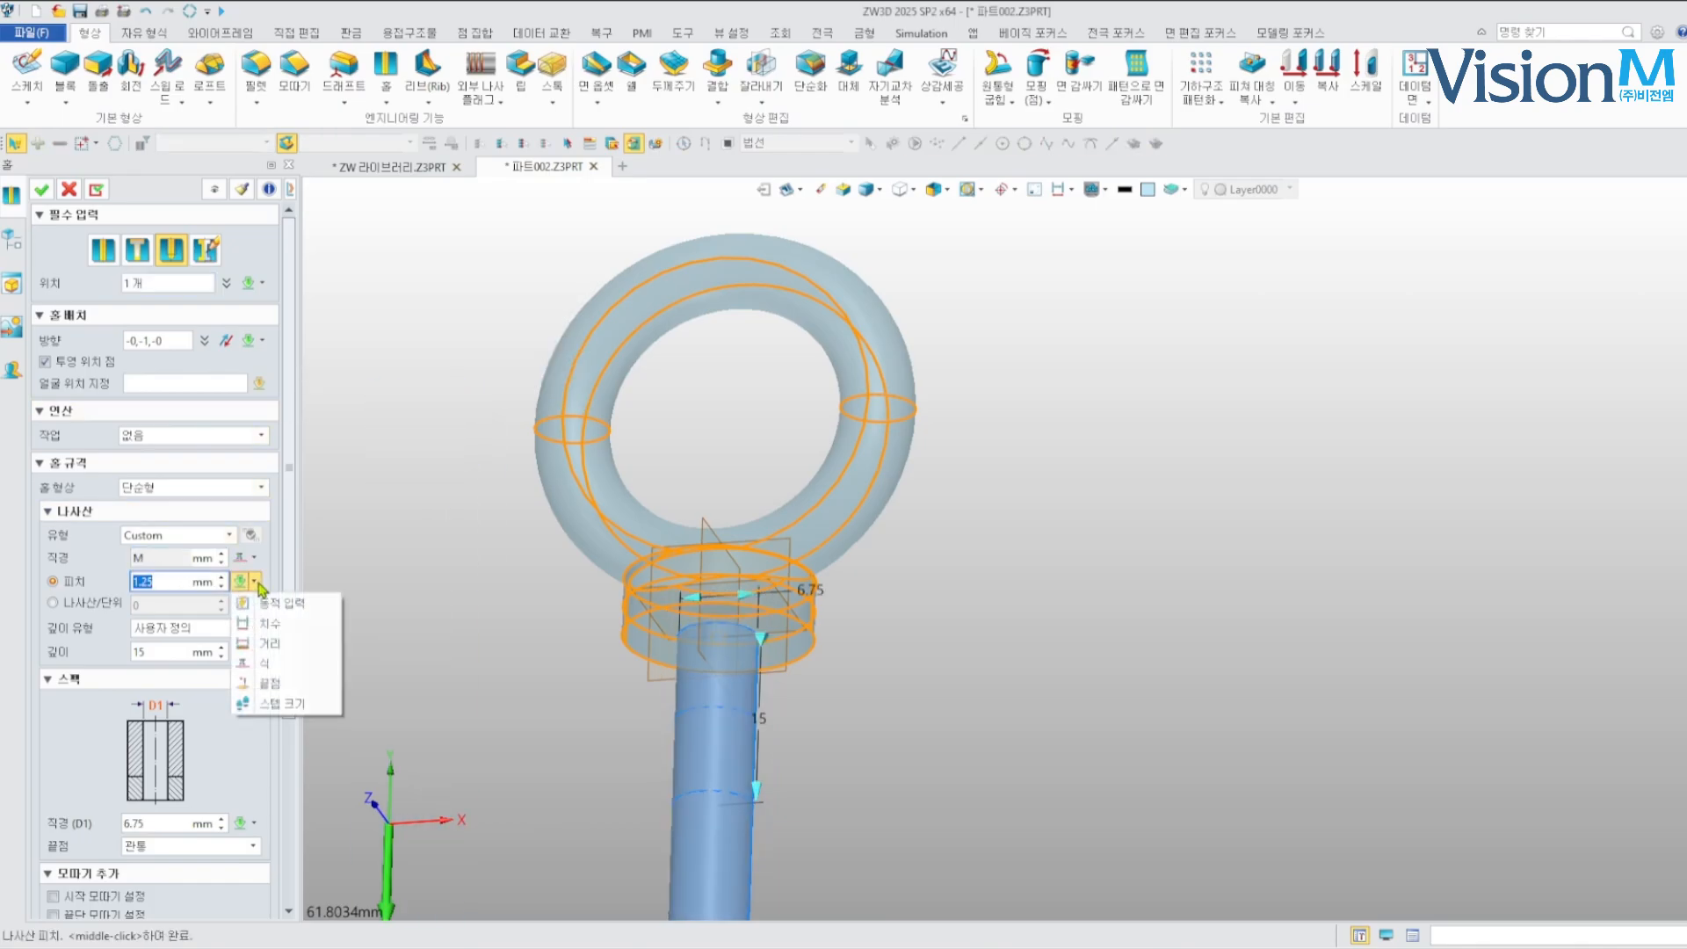
click(294, 667)
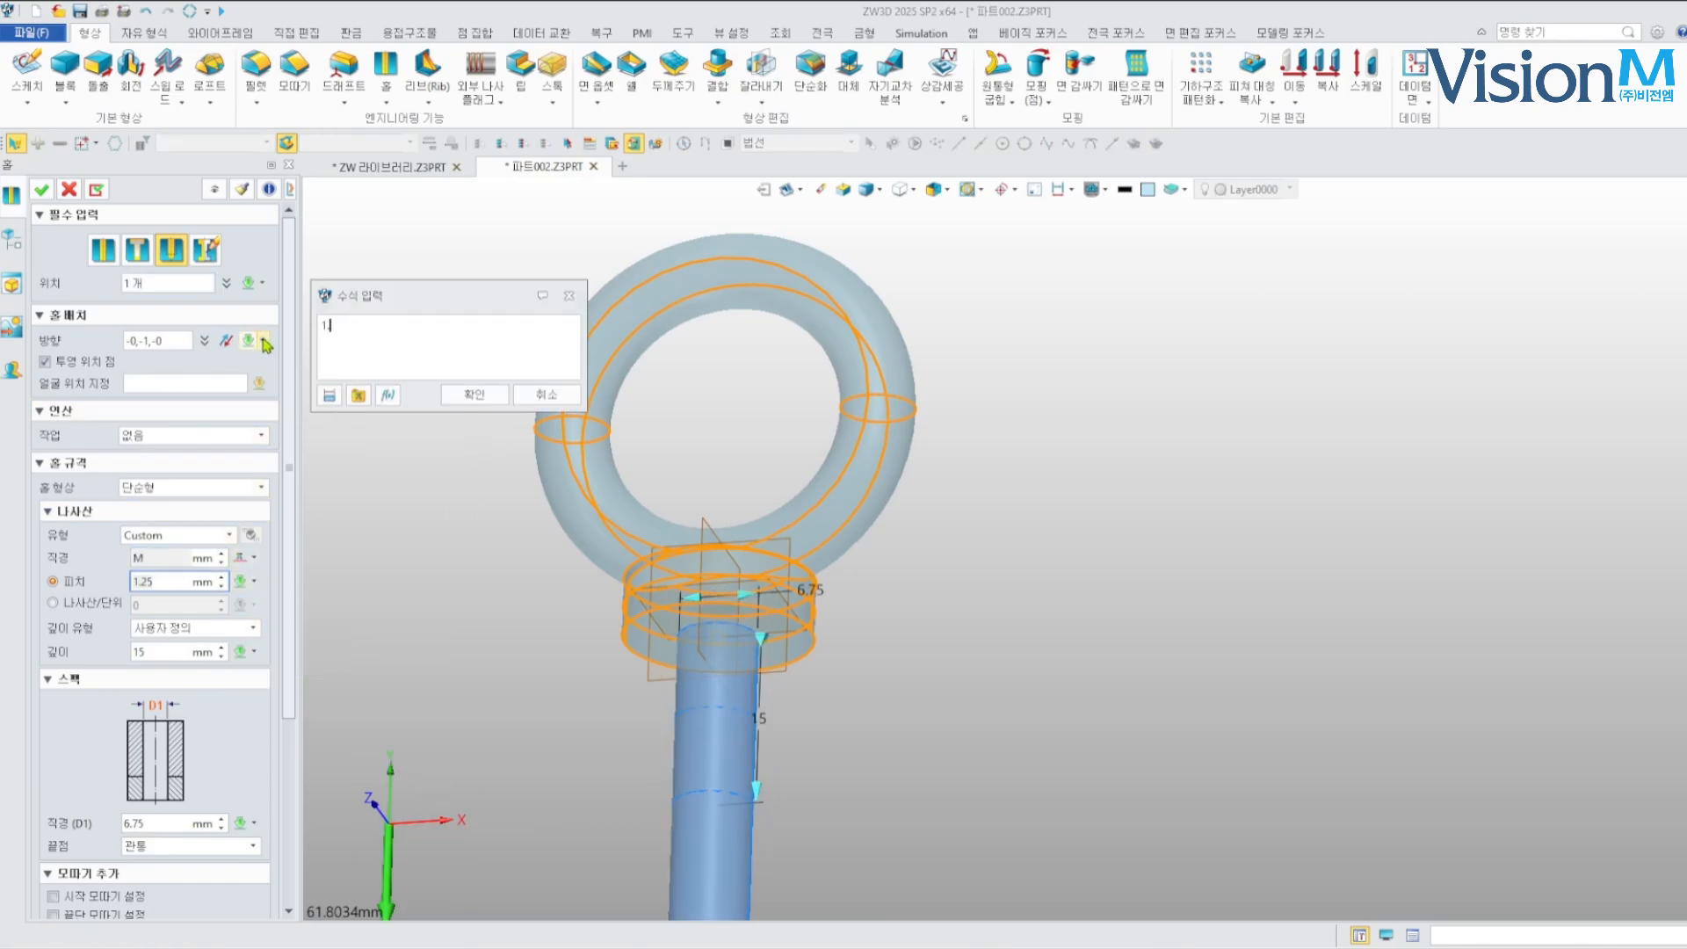
click(475, 394)
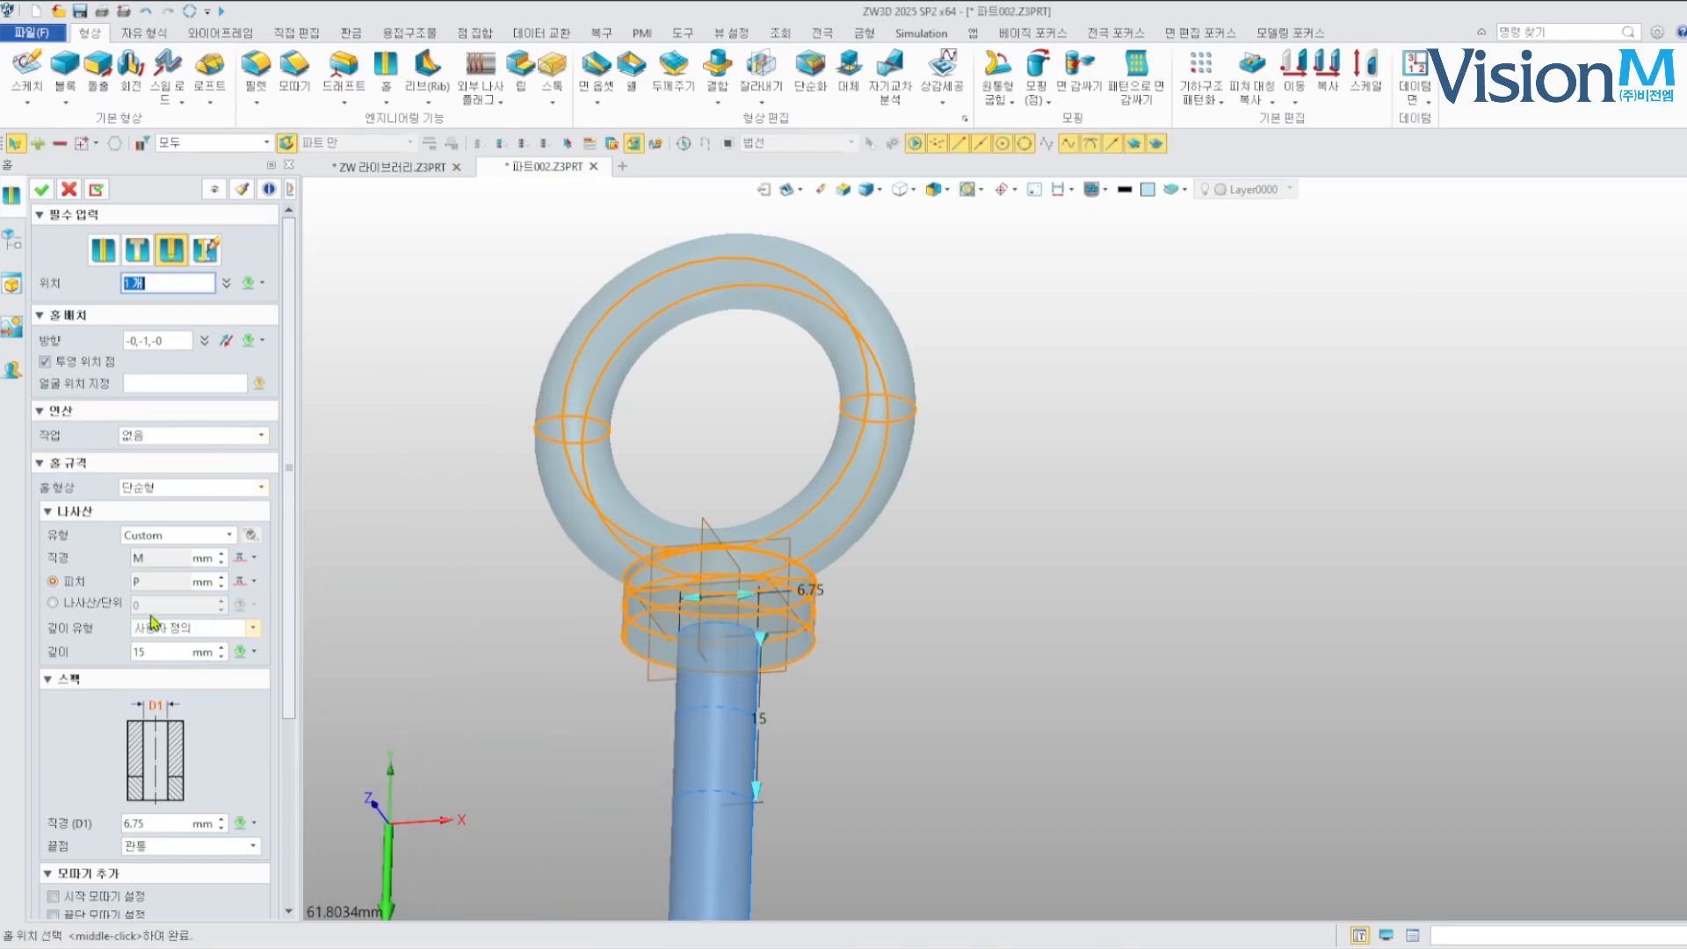
Set the thread length to the expression l, using the lowercase variable
click(186, 651)
click(253, 651)
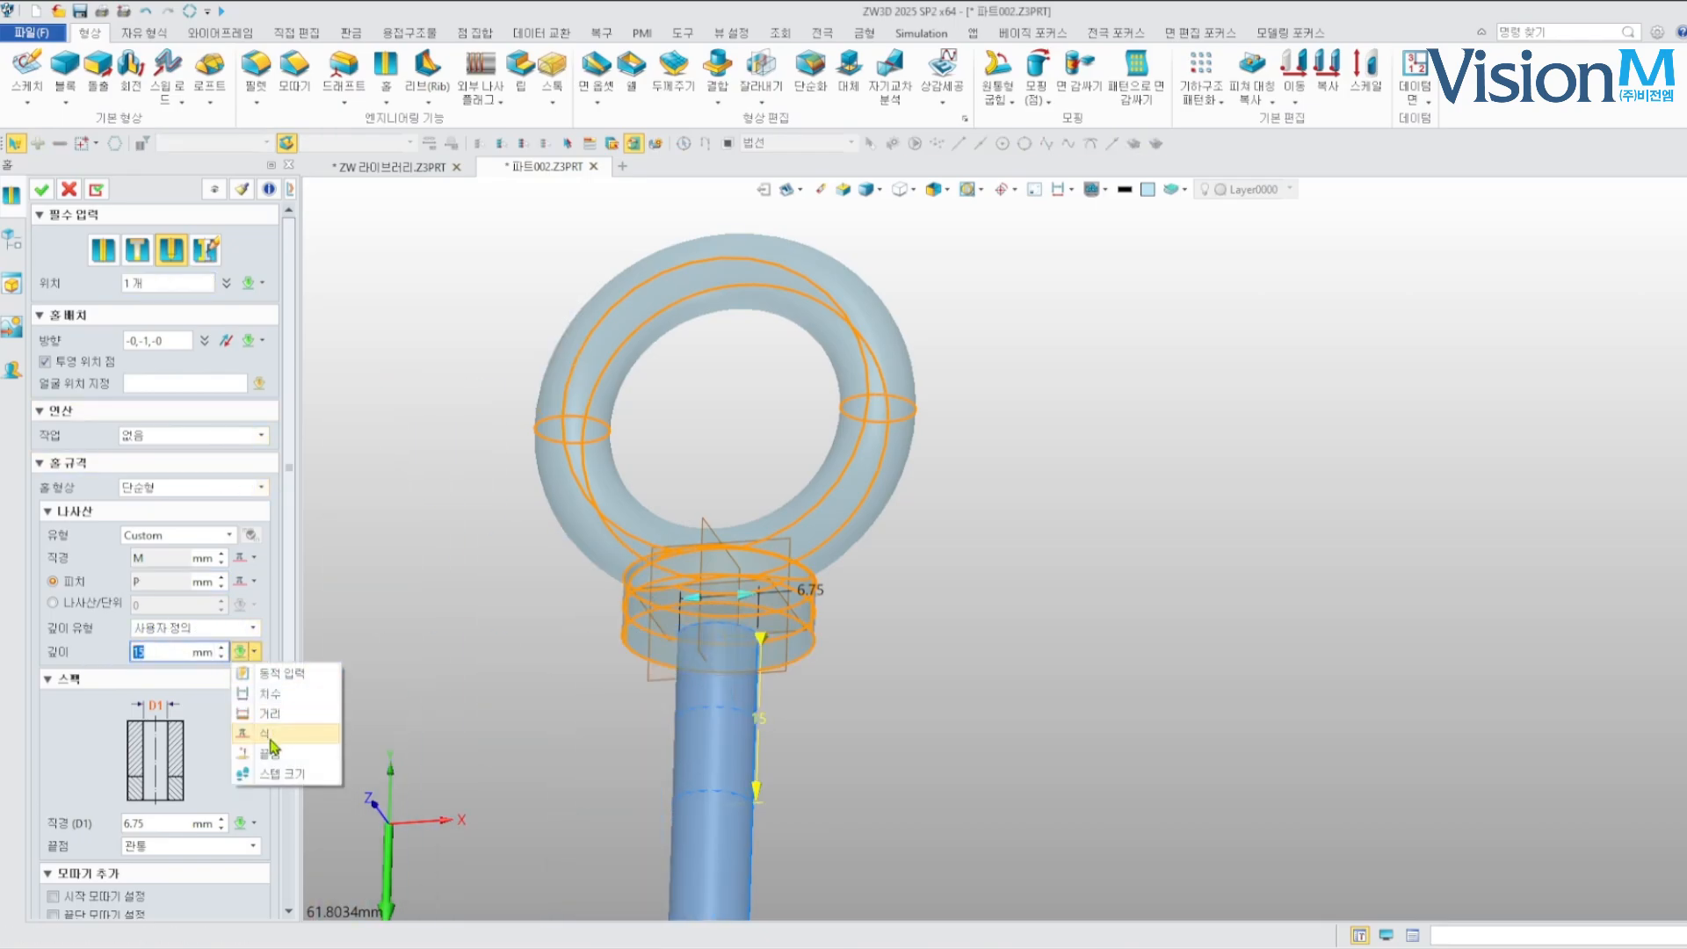
click(294, 736)
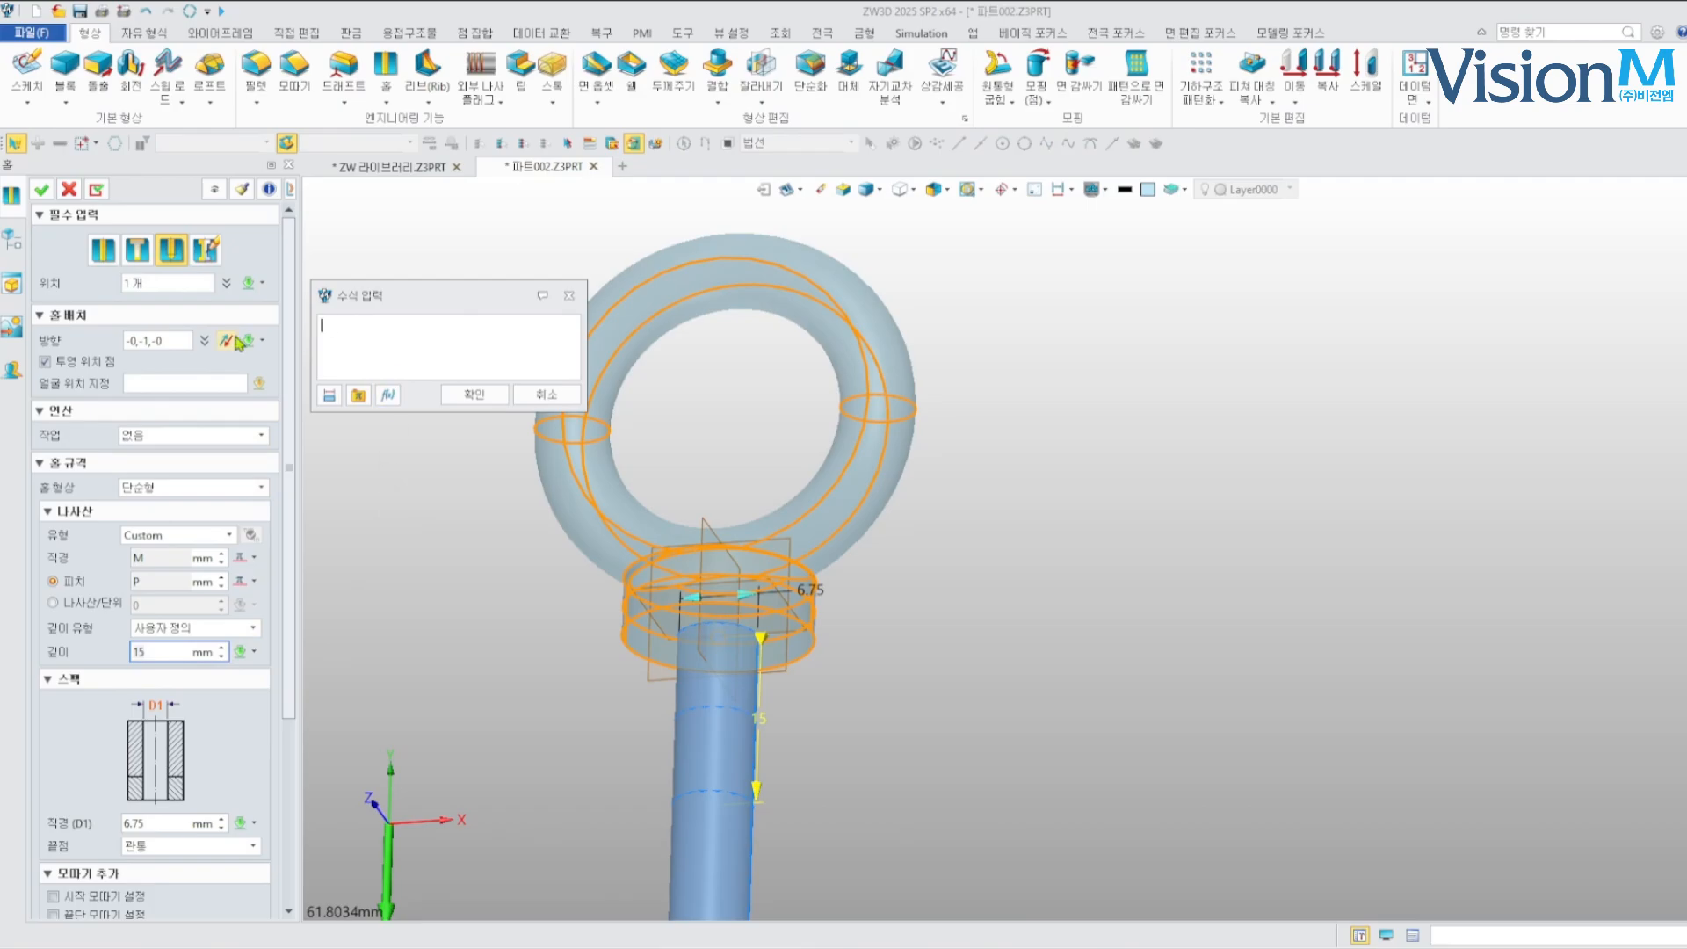
click(487, 404)
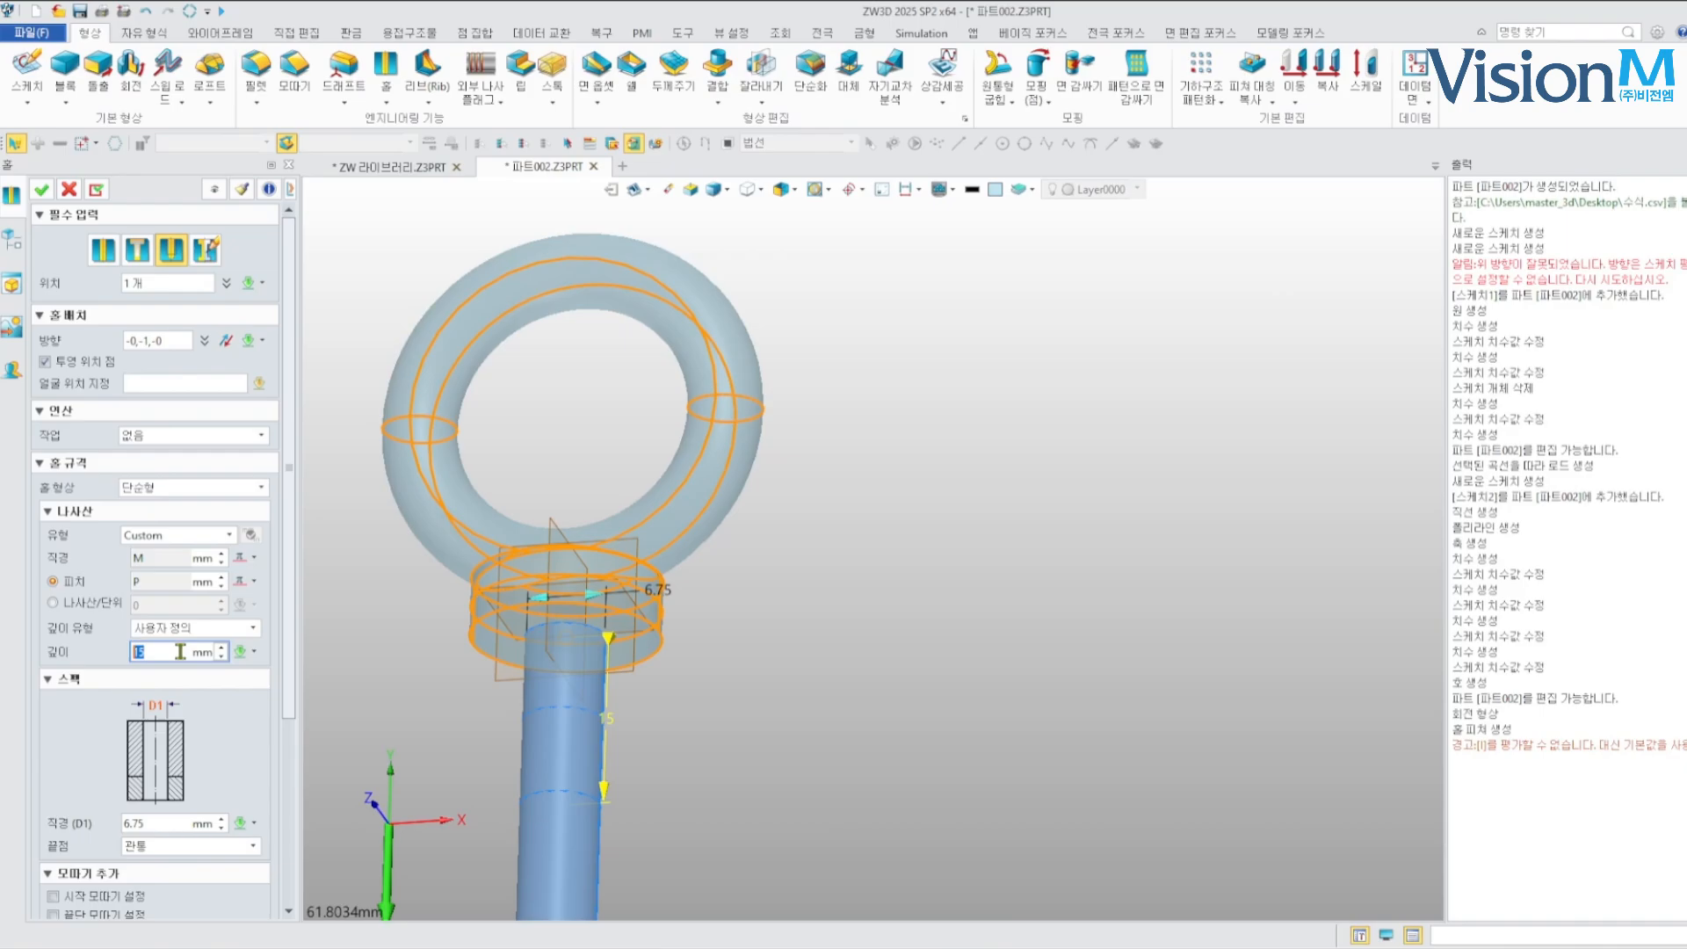
click(282, 743)
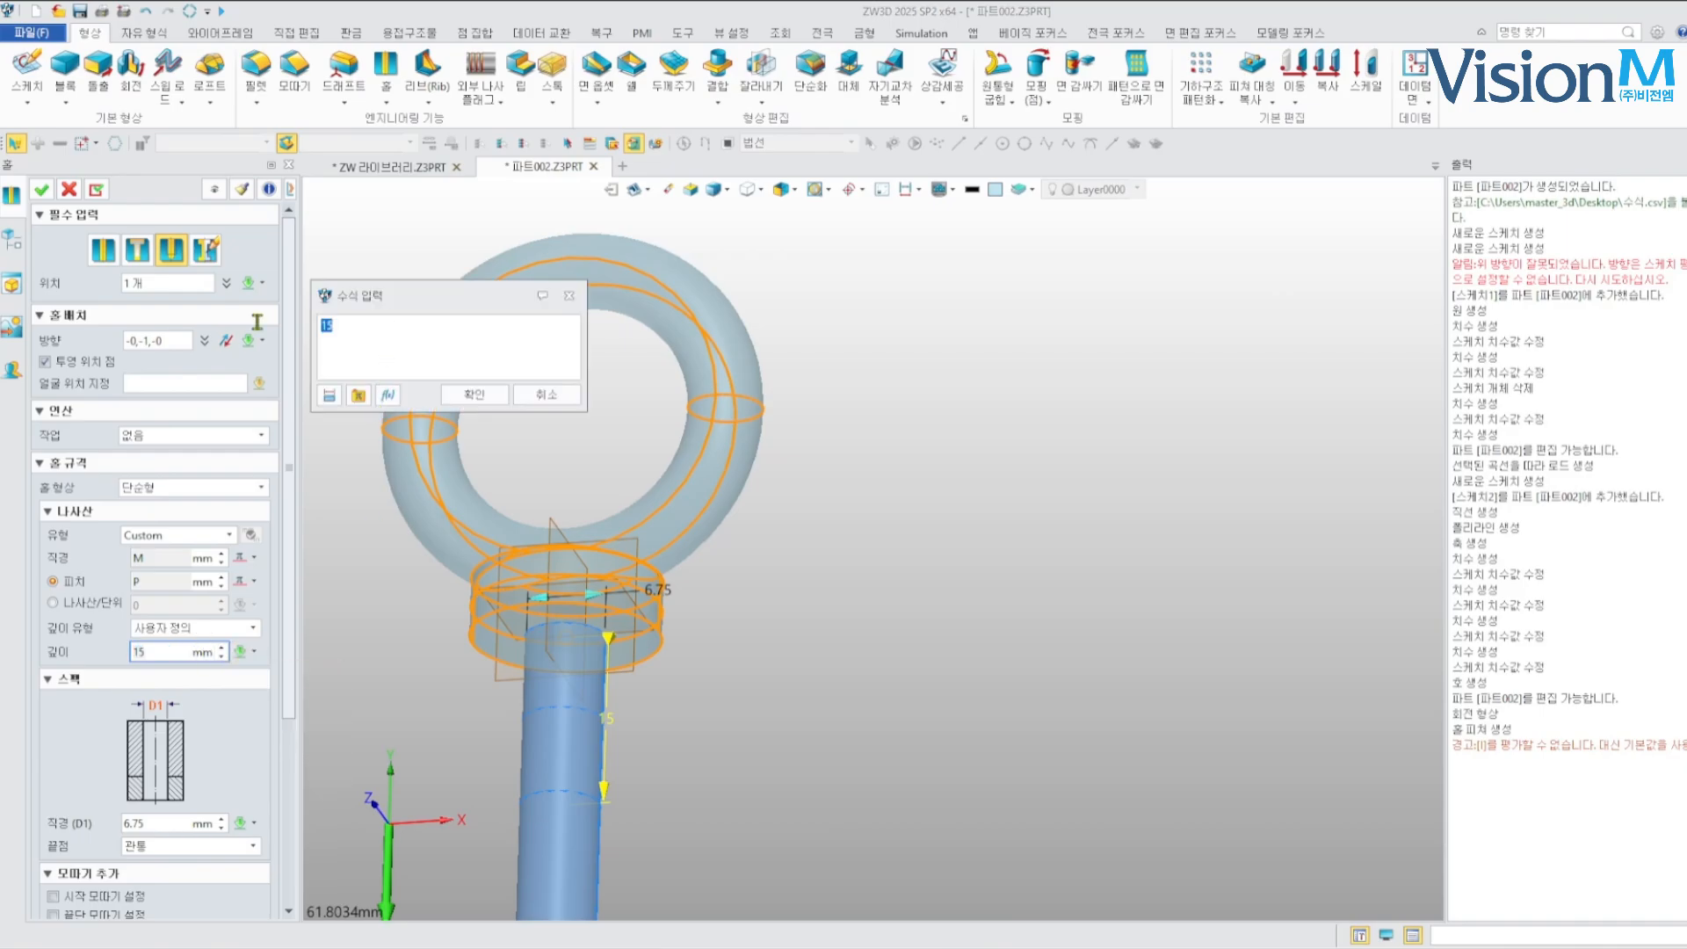
drag(361, 329, 277, 327)
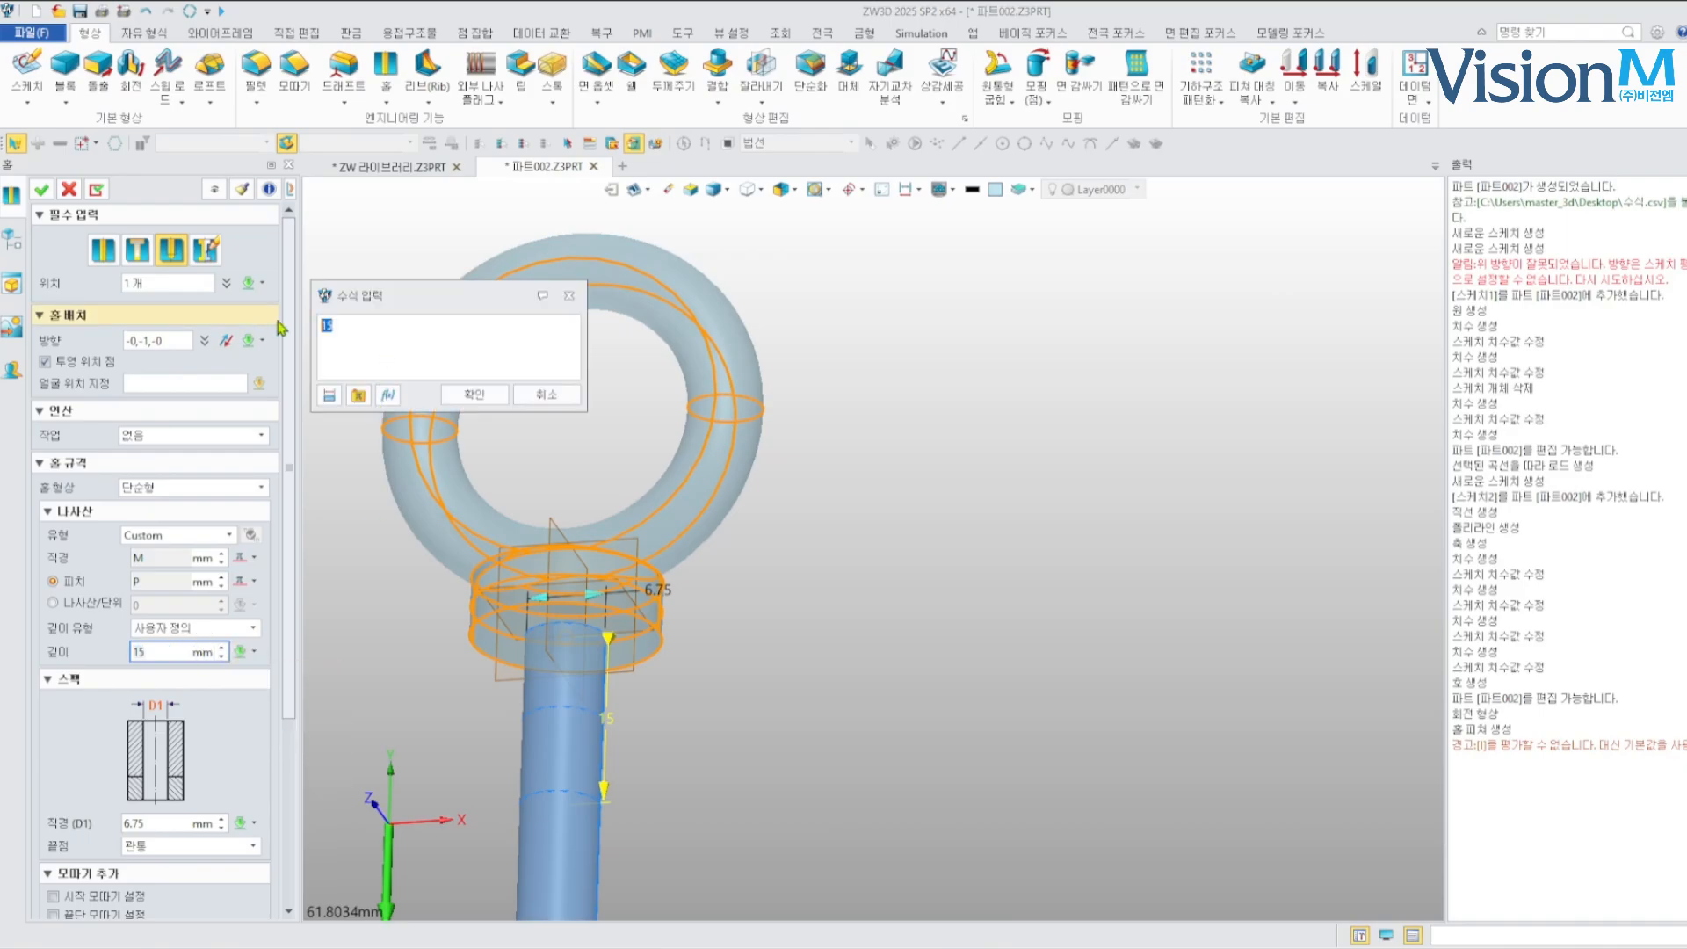
click(479, 394)
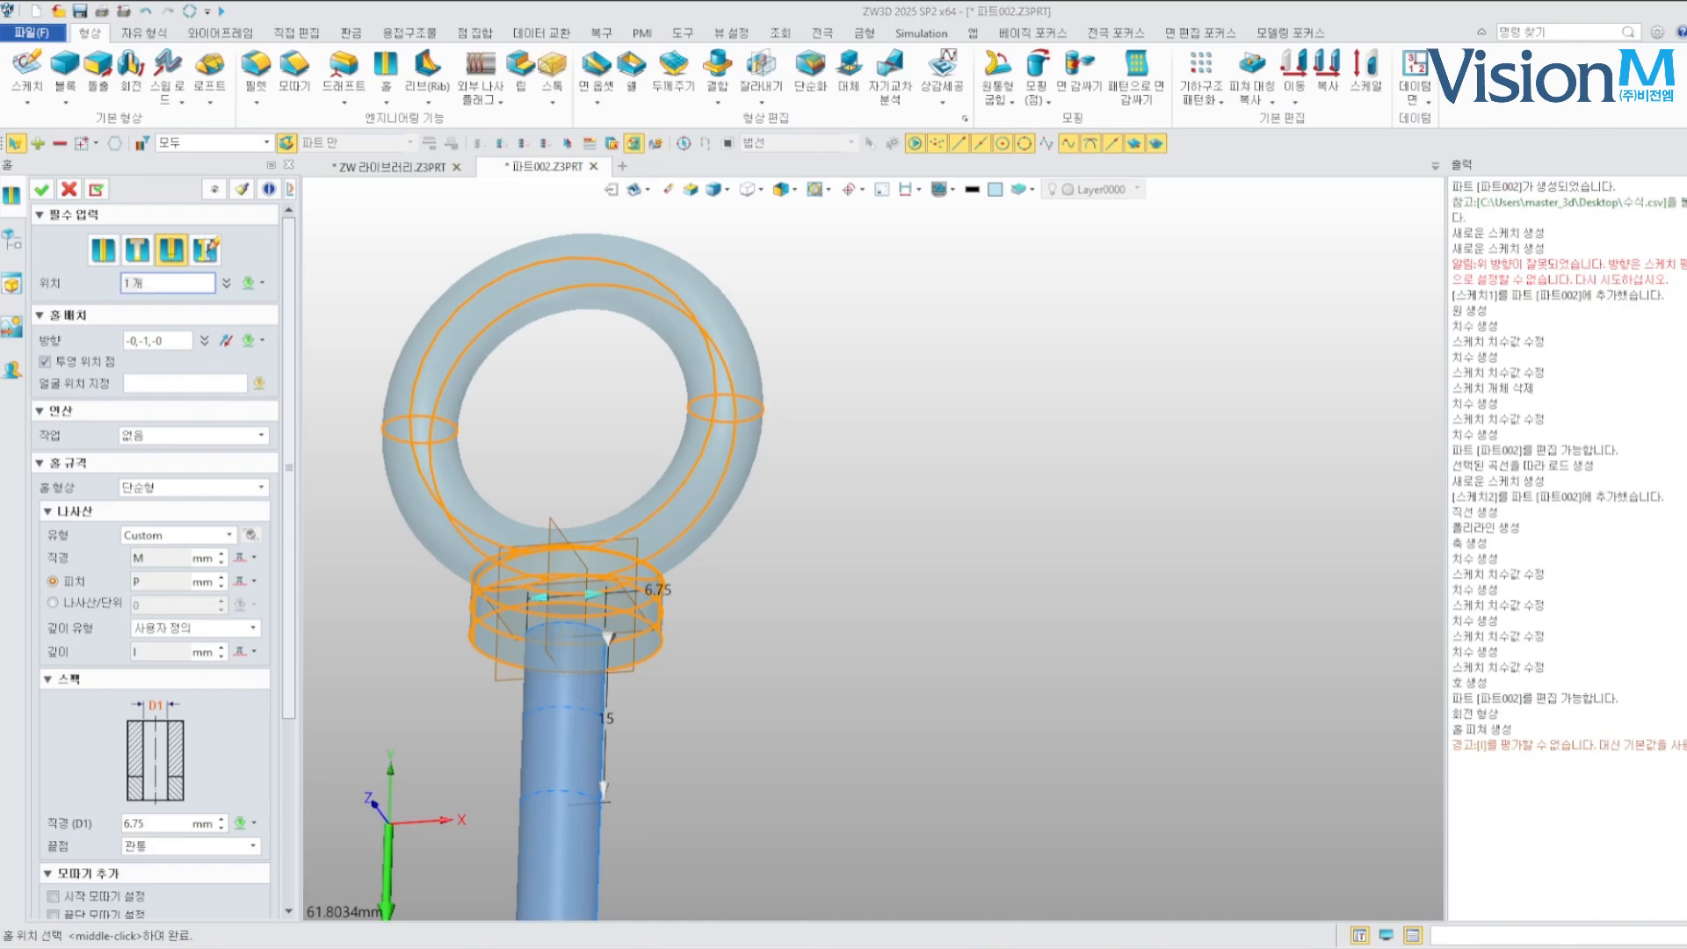
Switch the hole's end type to cone and set its diameter D1 to the expression M
click(193, 845)
click(149, 867)
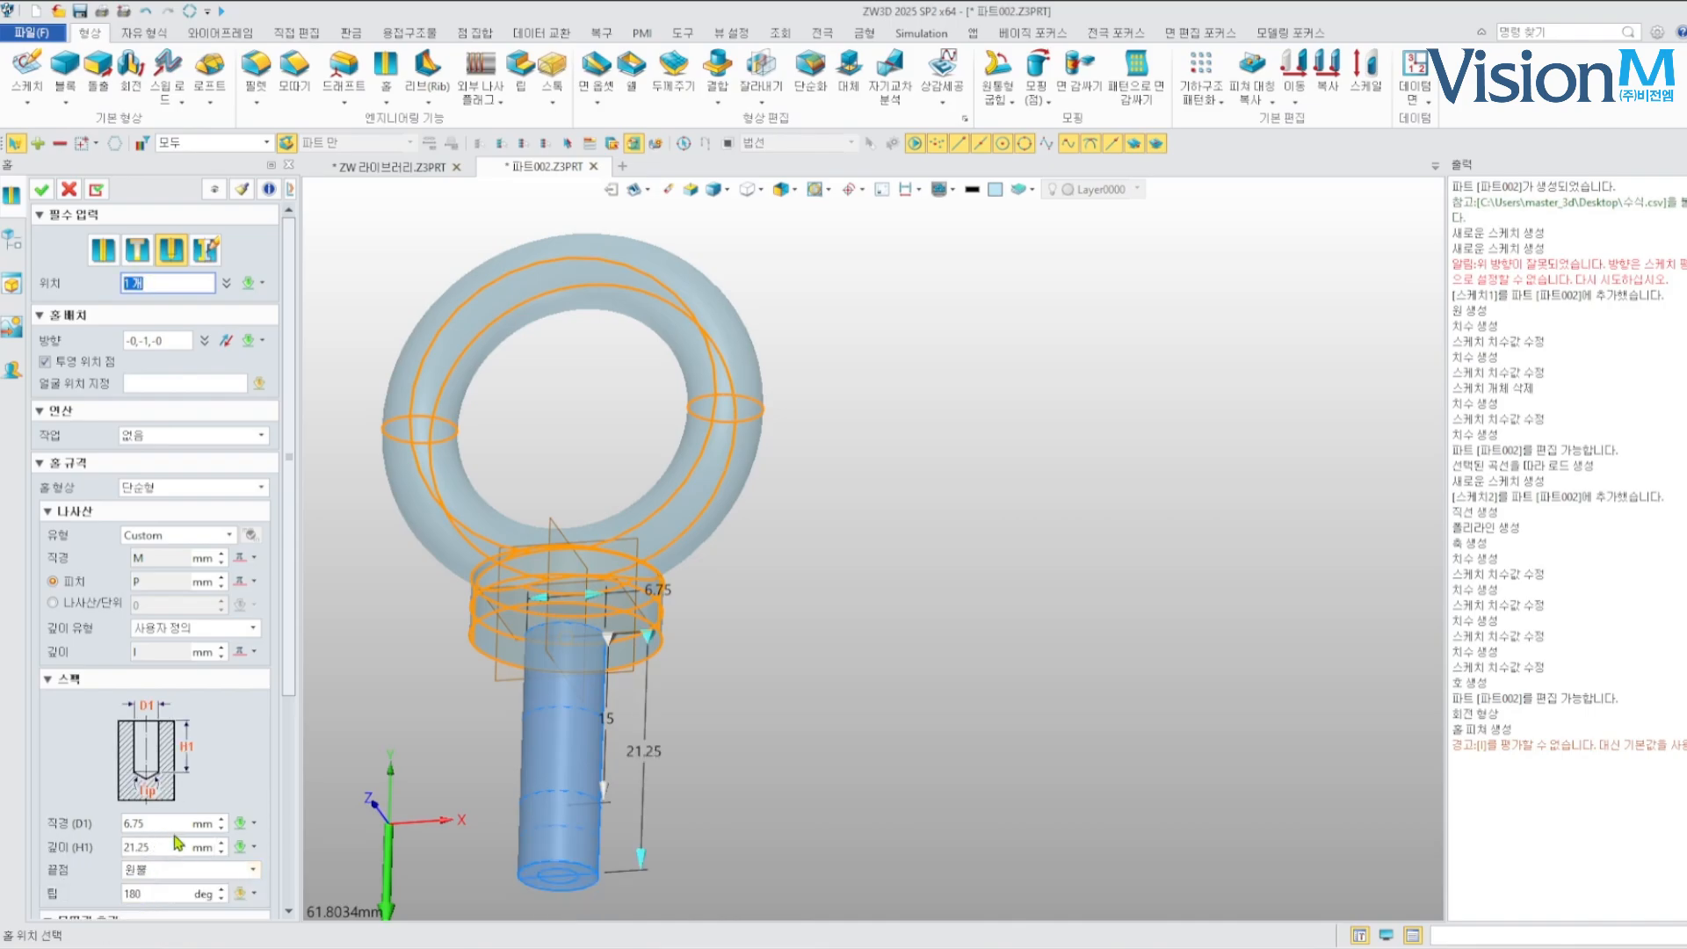
click(254, 823)
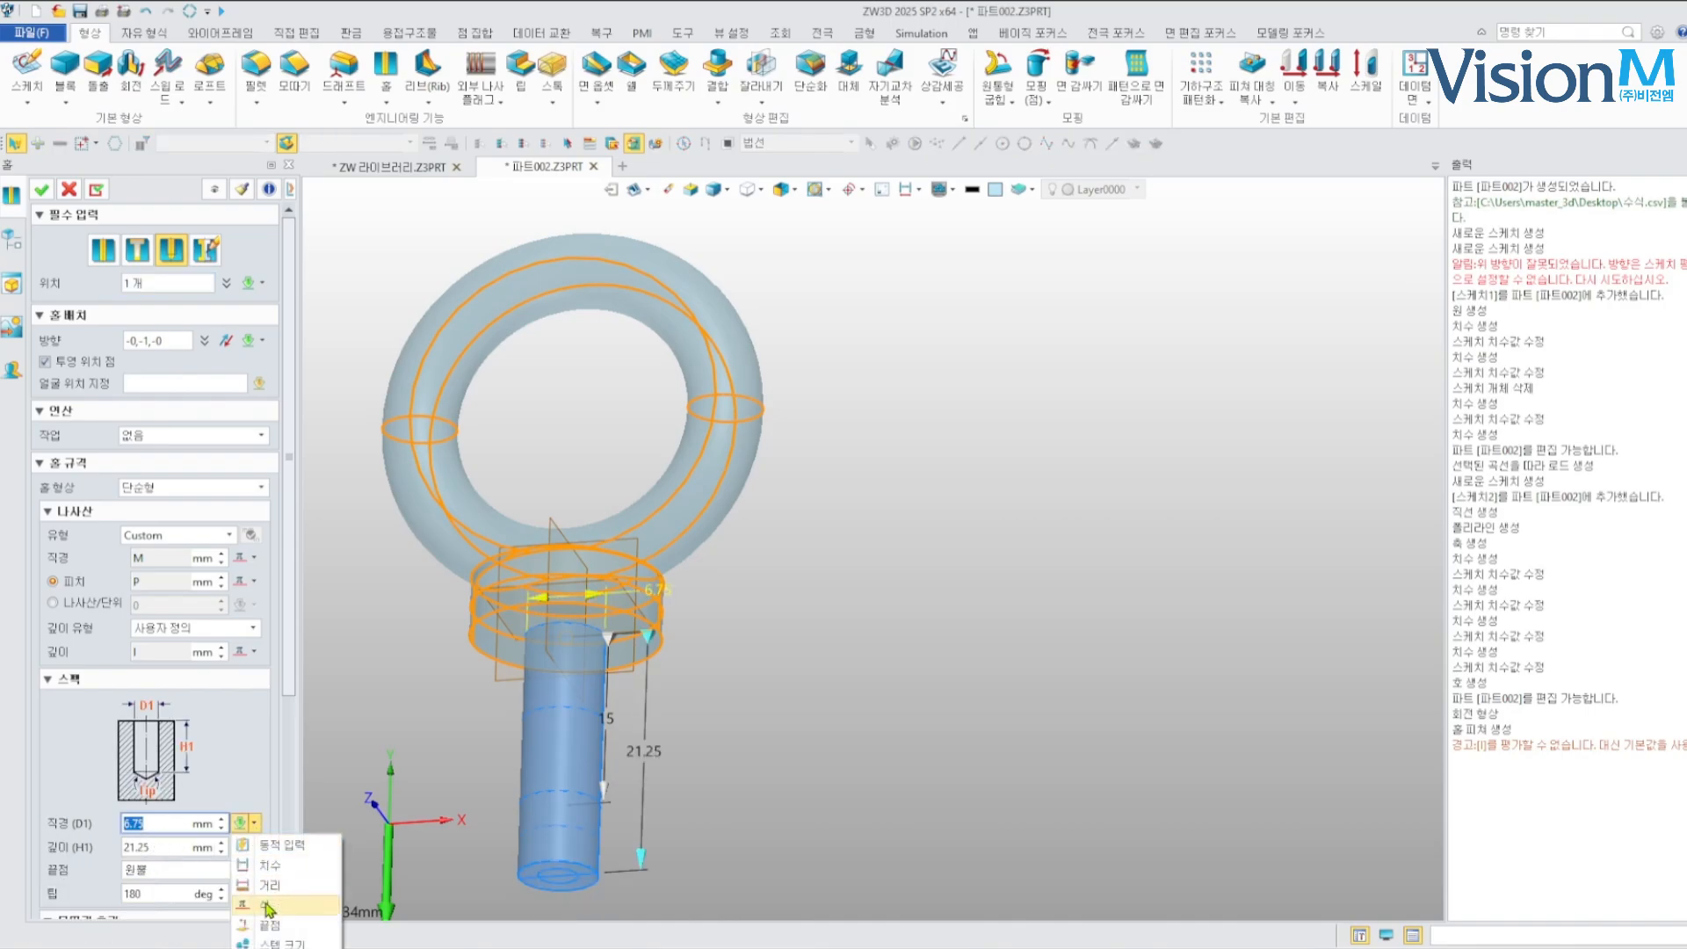
click(268, 907)
drag(384, 345, 309, 335)
key(Right)
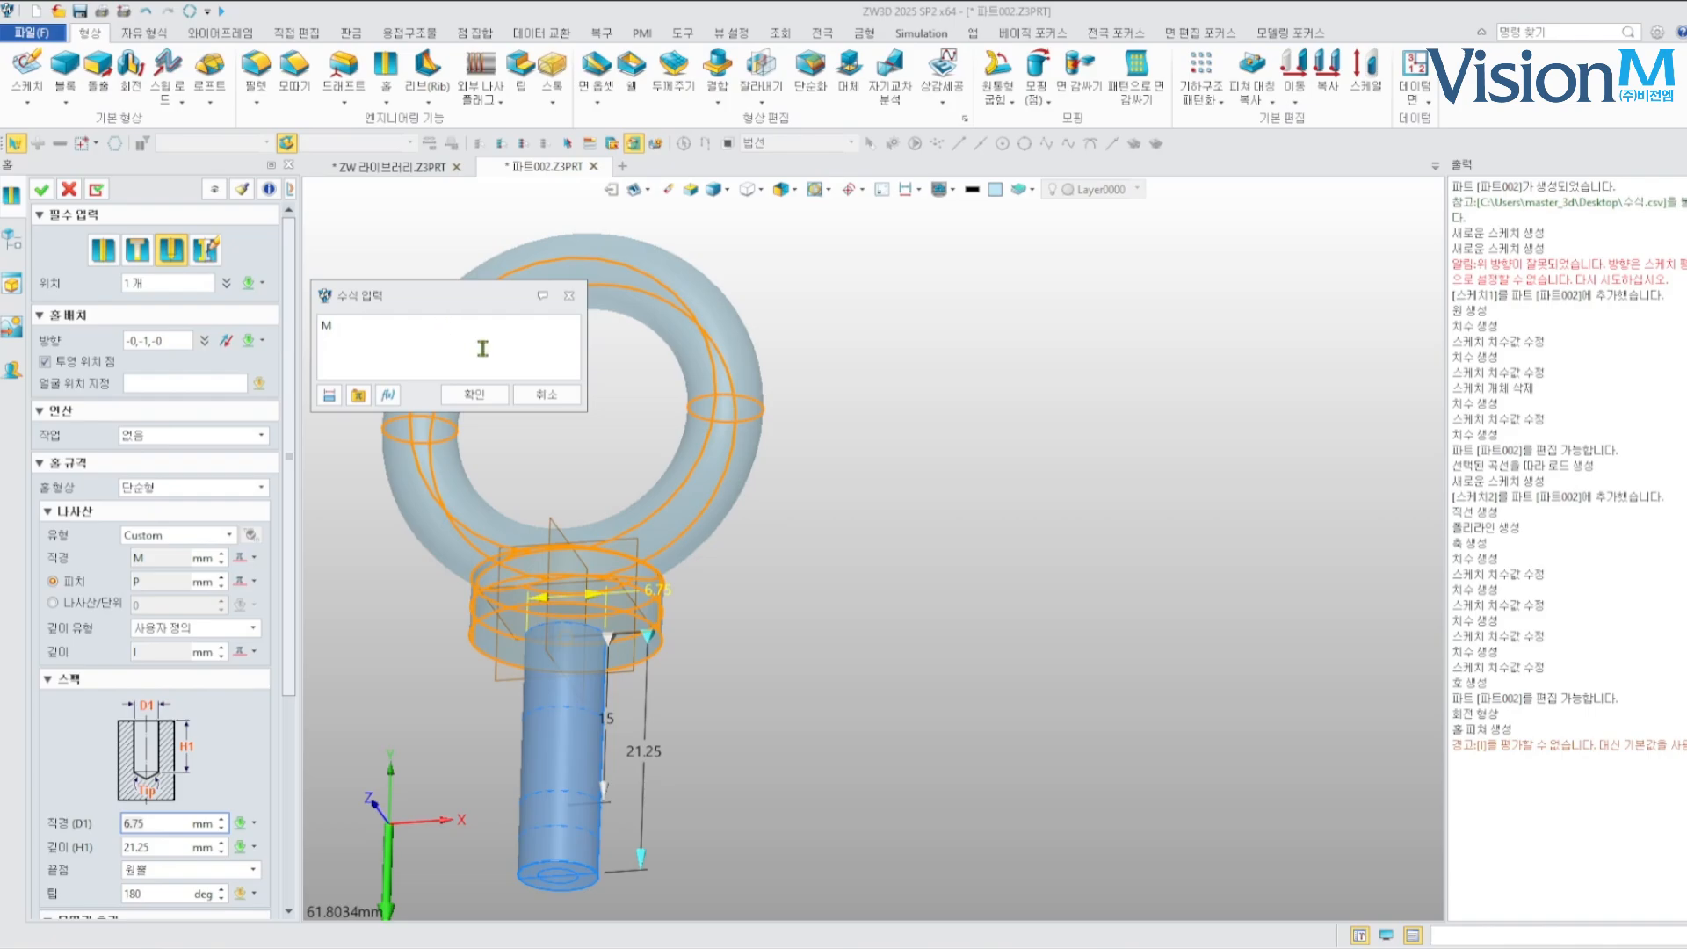
text(M)
click(474, 394)
Set the hole's depth H1 to the expression l
double_click(136, 846)
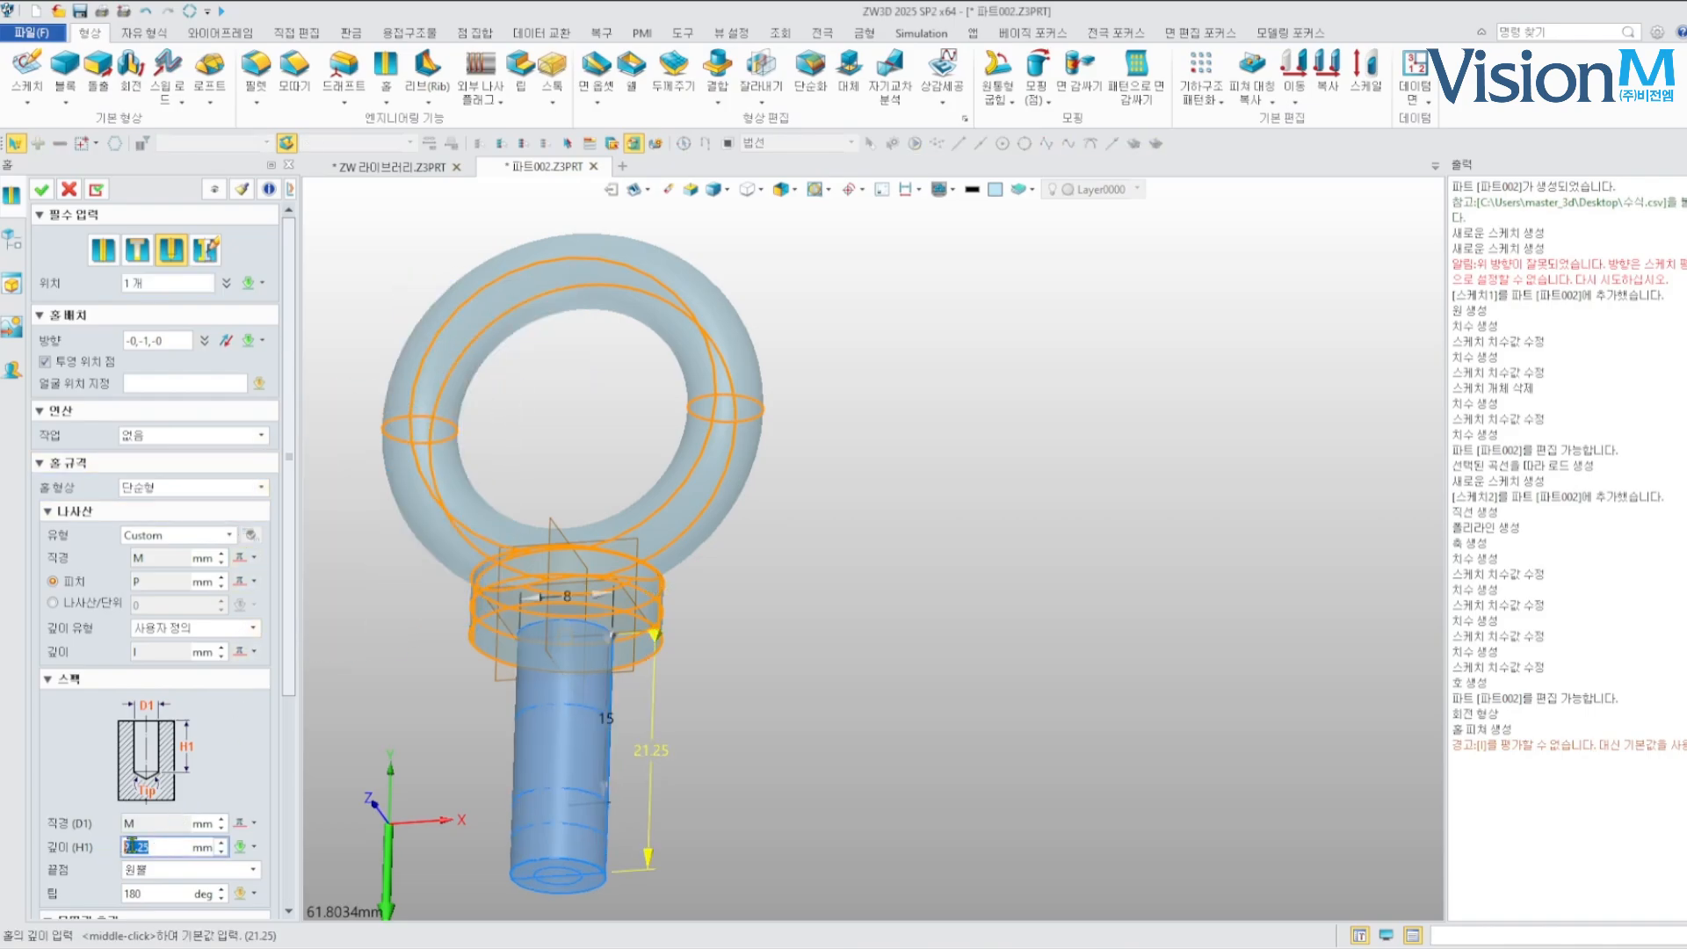
click(140, 846)
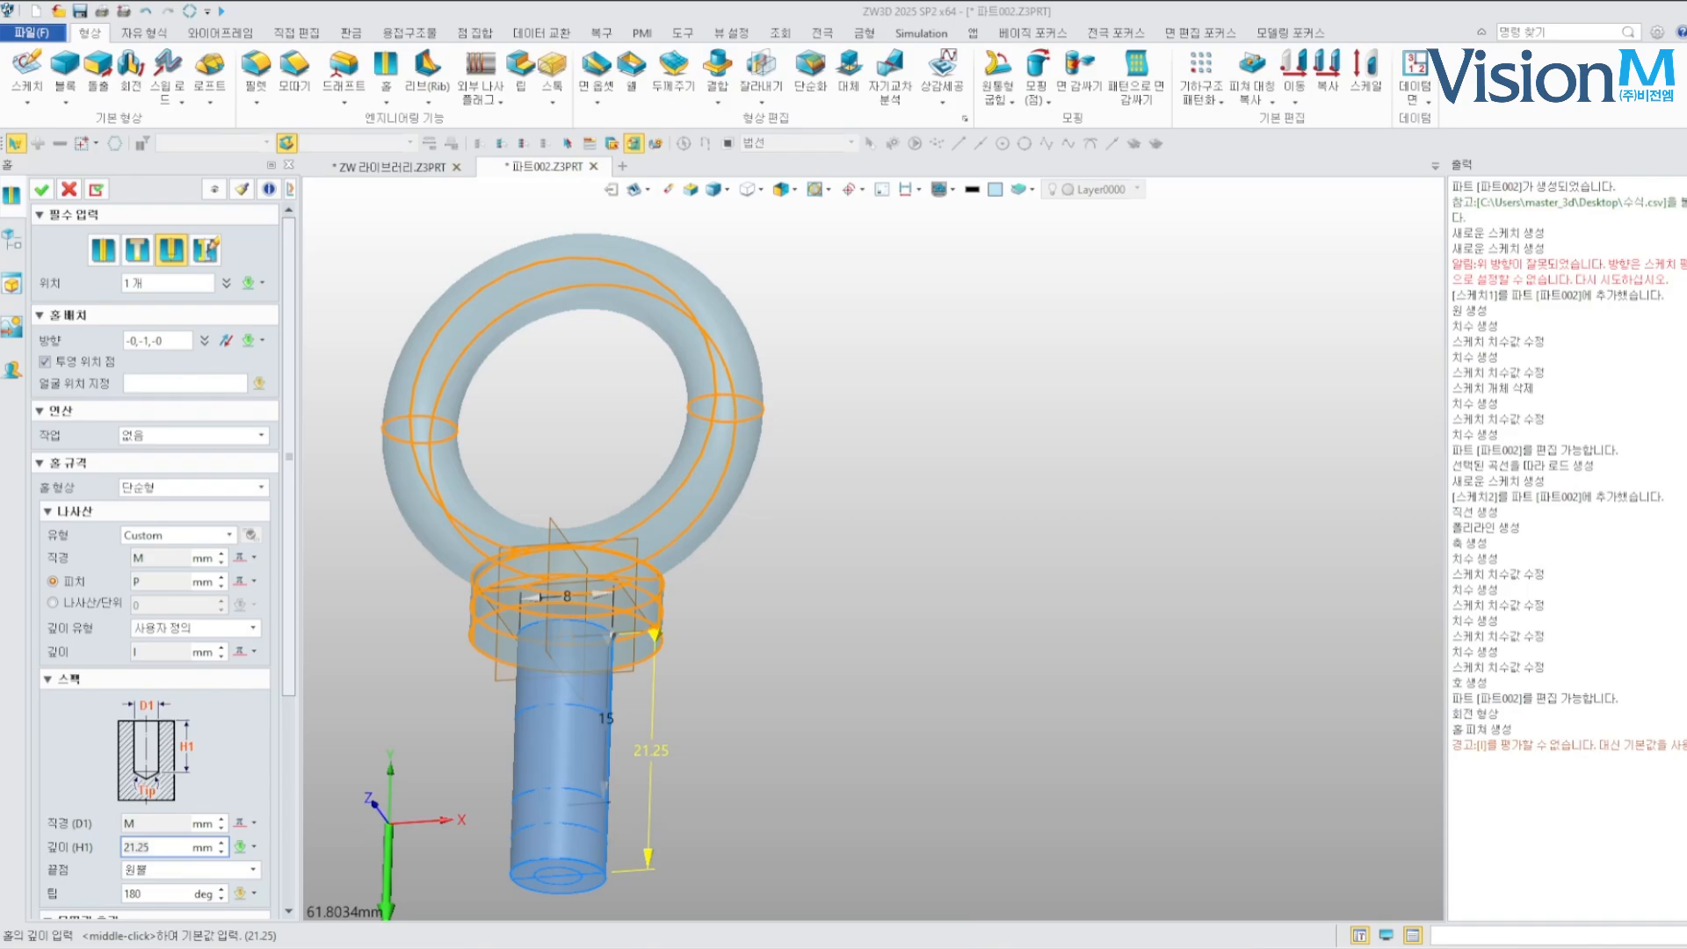
click(254, 846)
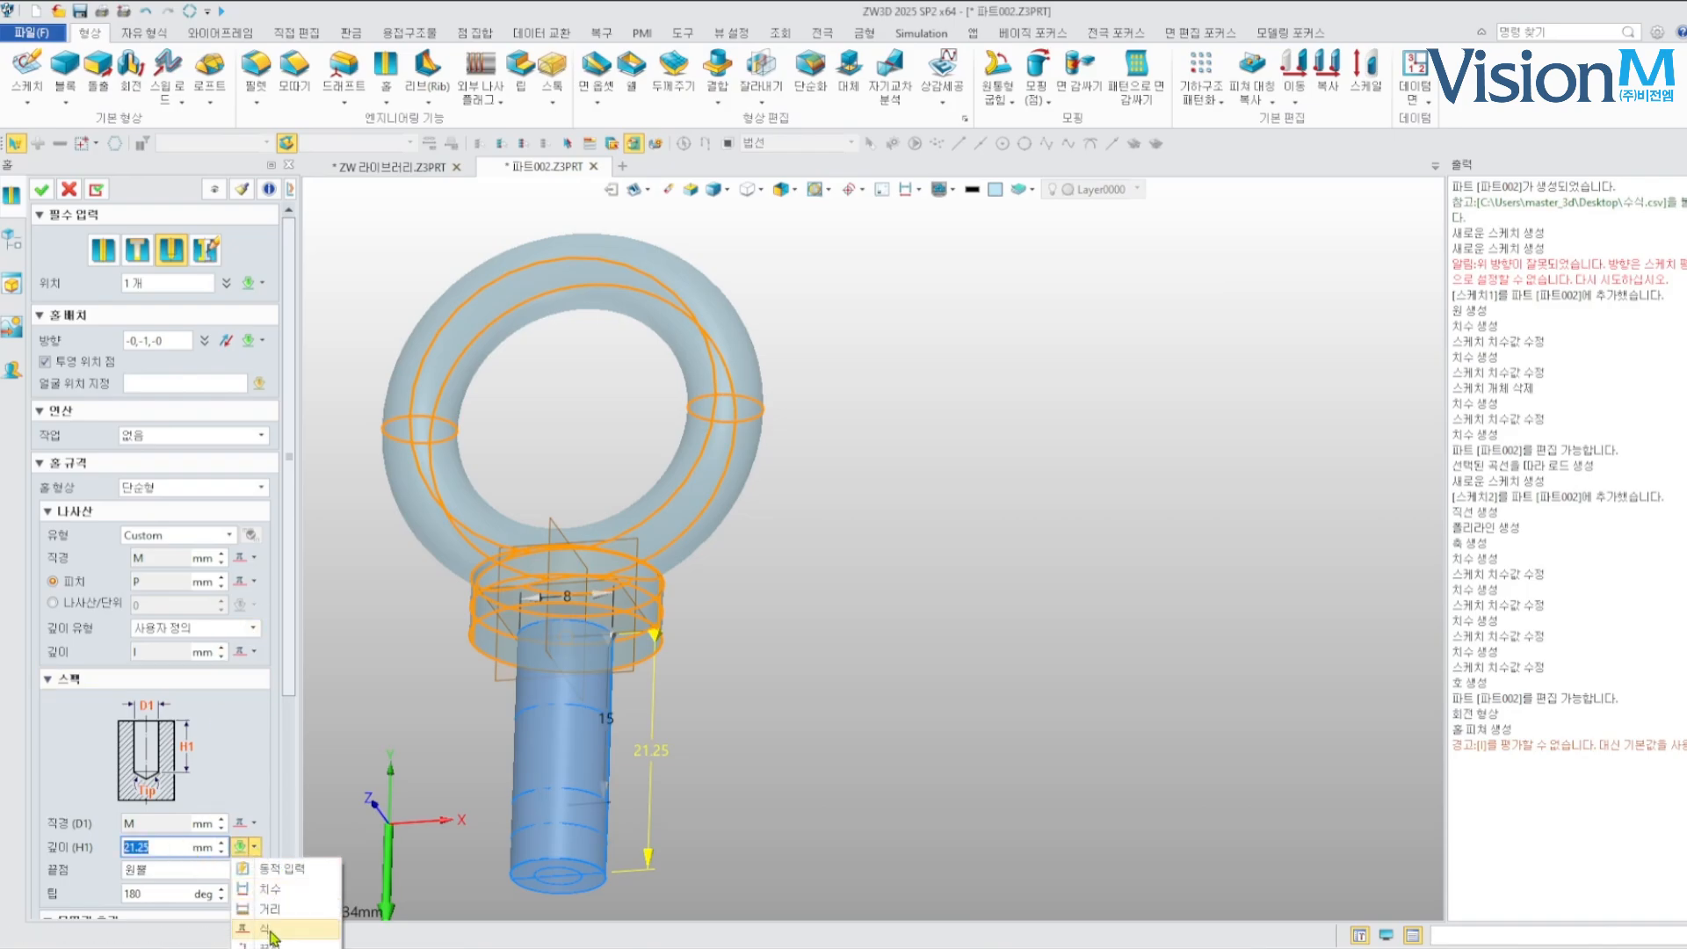
click(279, 930)
drag(348, 325, 321, 327)
key(BackSpace)
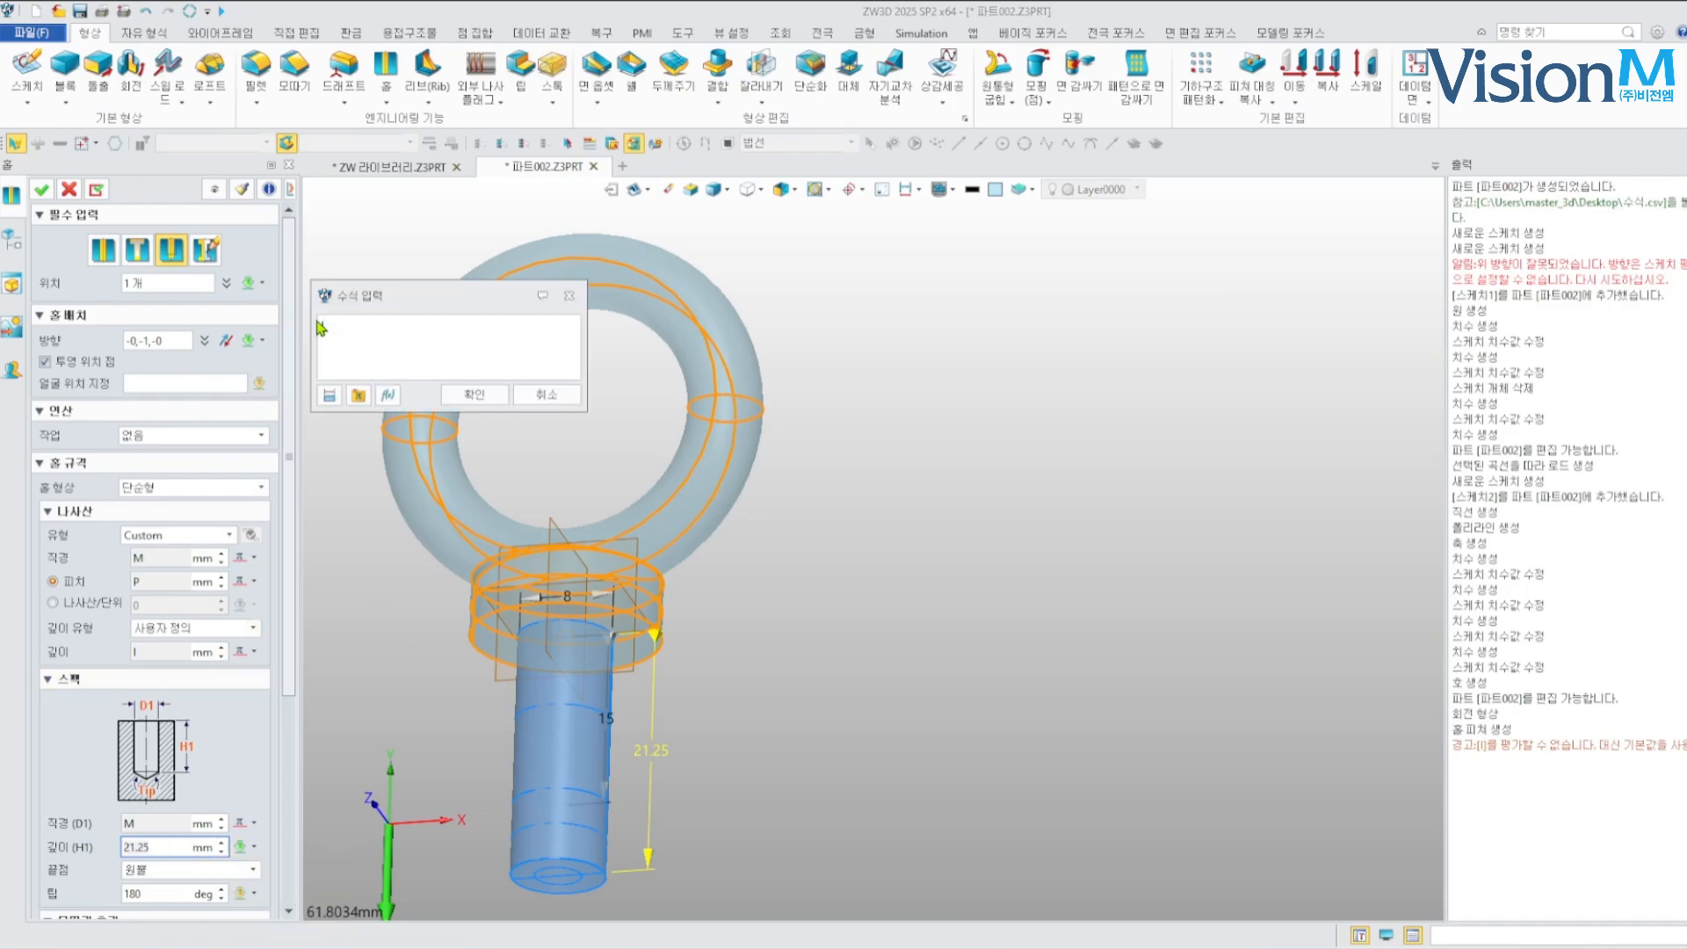
text(L)
click(475, 394)
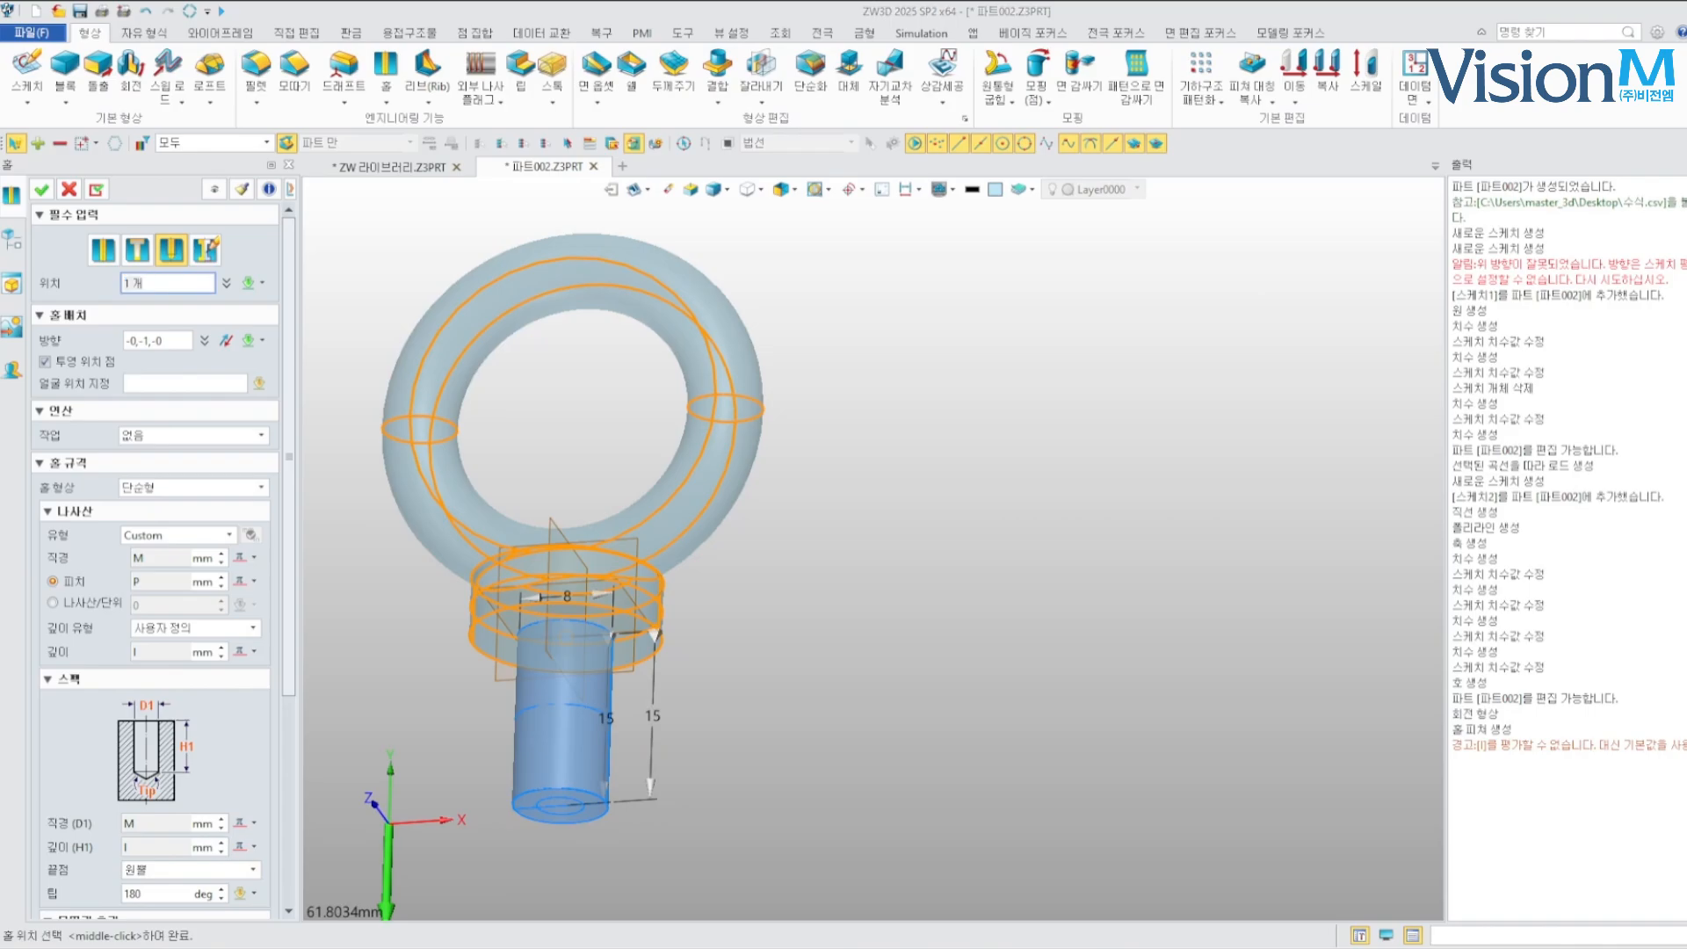
Change the hole's end type to flat and create the threaded shank
click(253, 869)
click(180, 900)
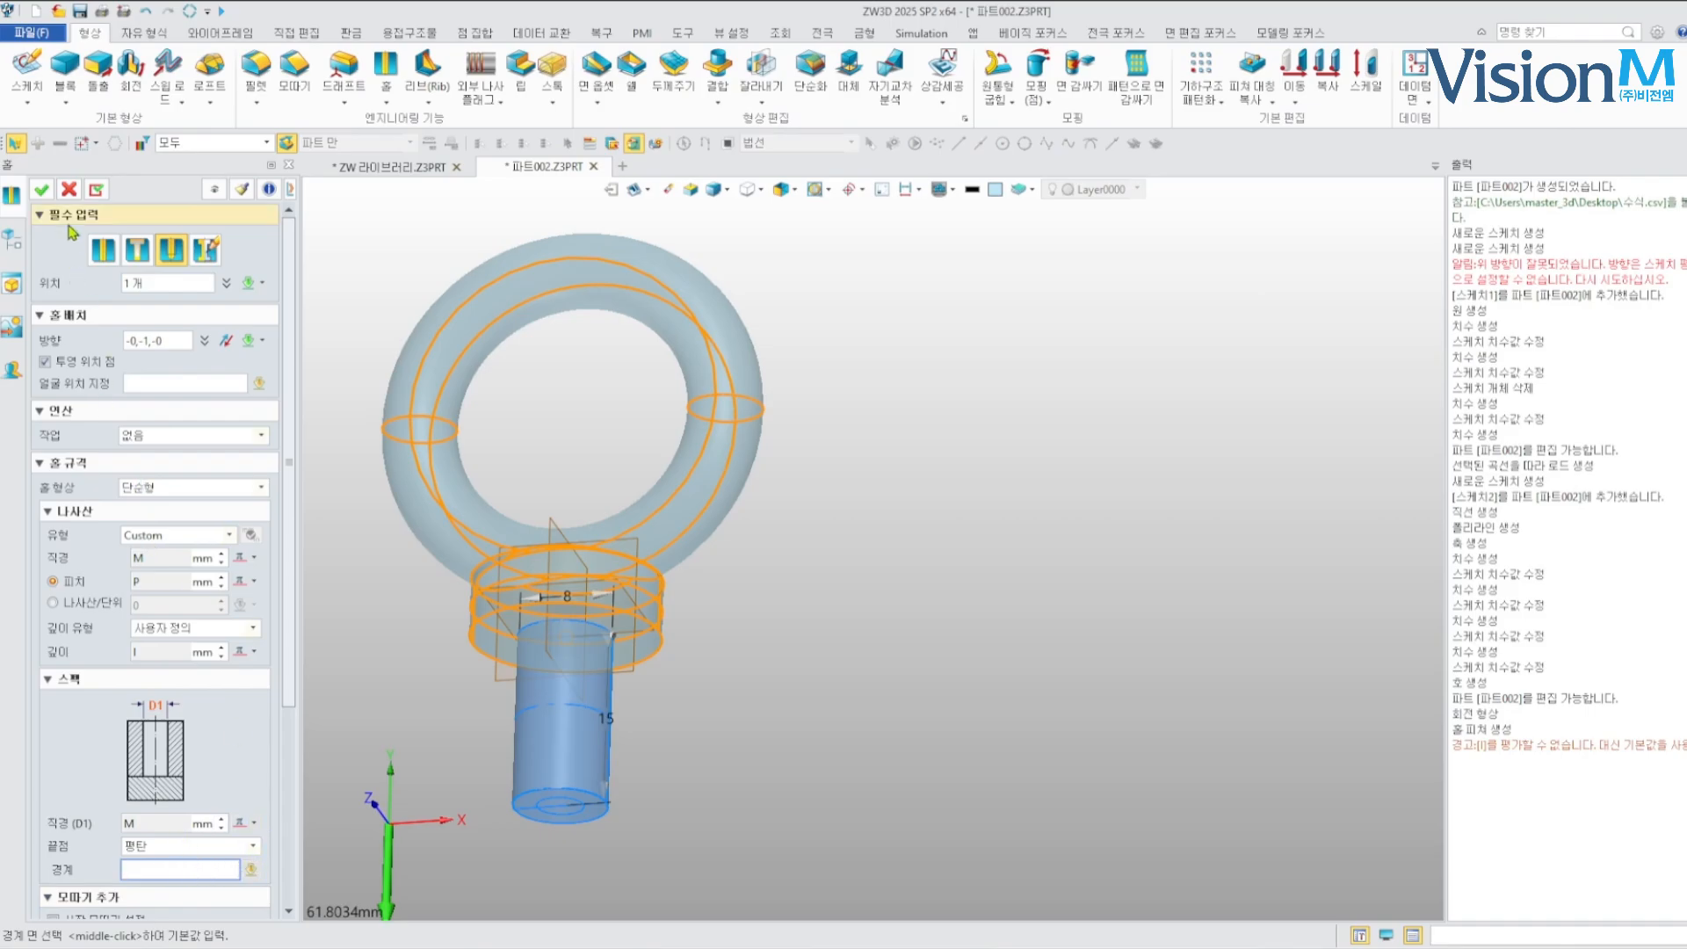
click(41, 190)
middle_drag(554, 688, 908, 666)
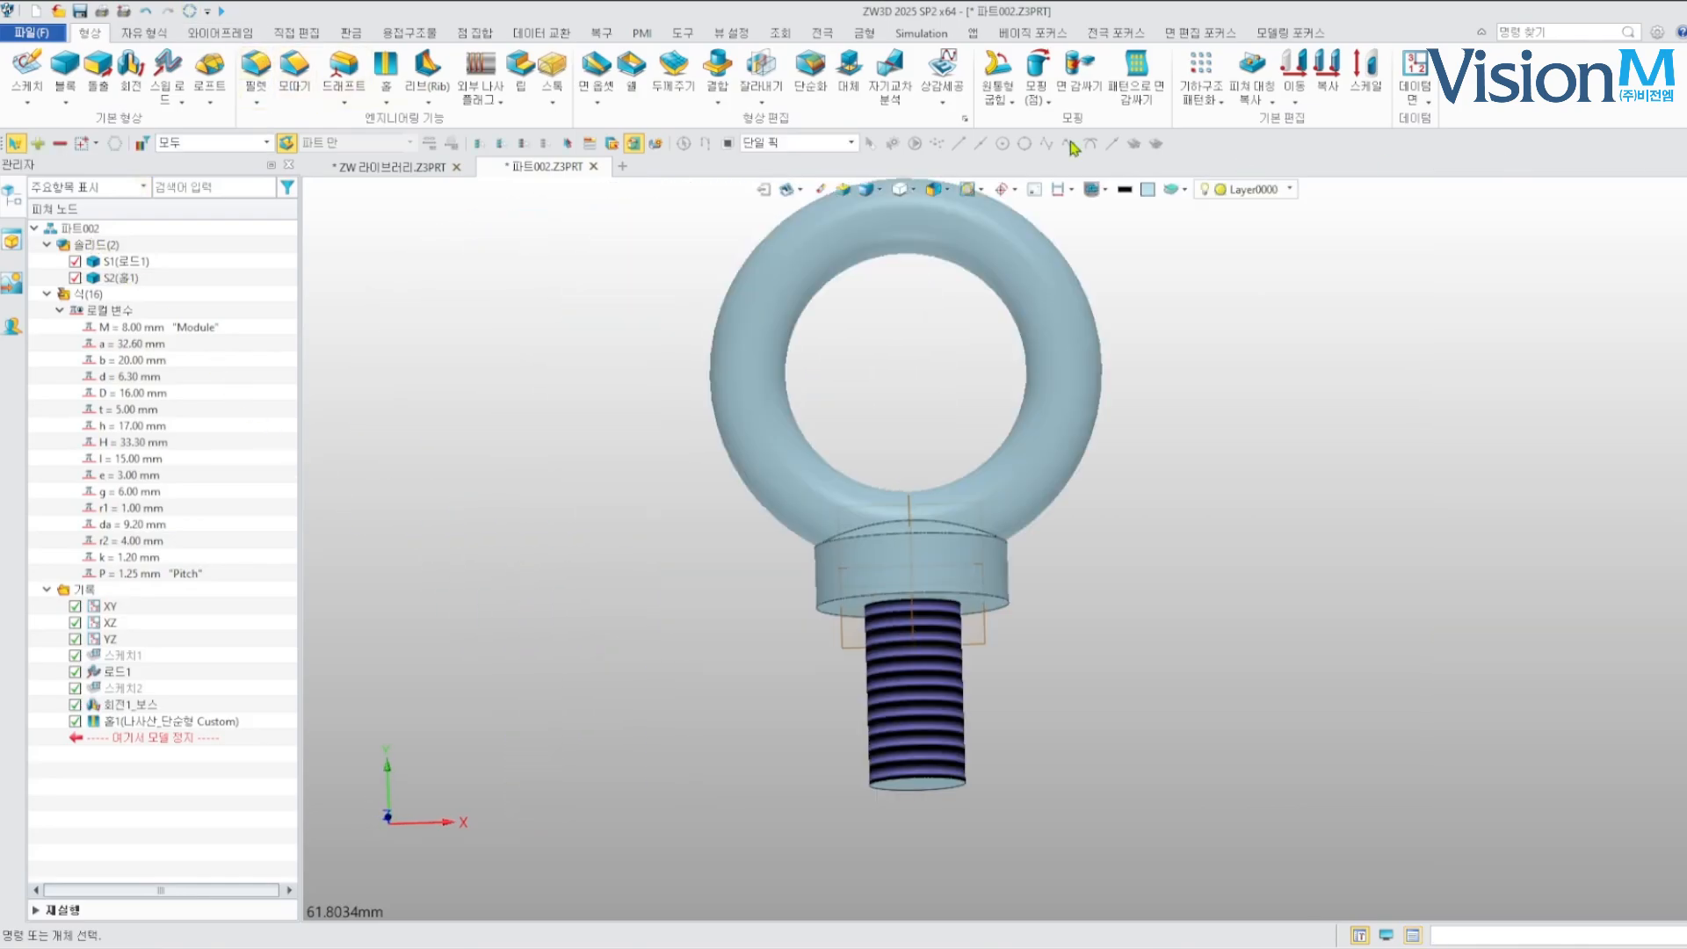
click(299, 79)
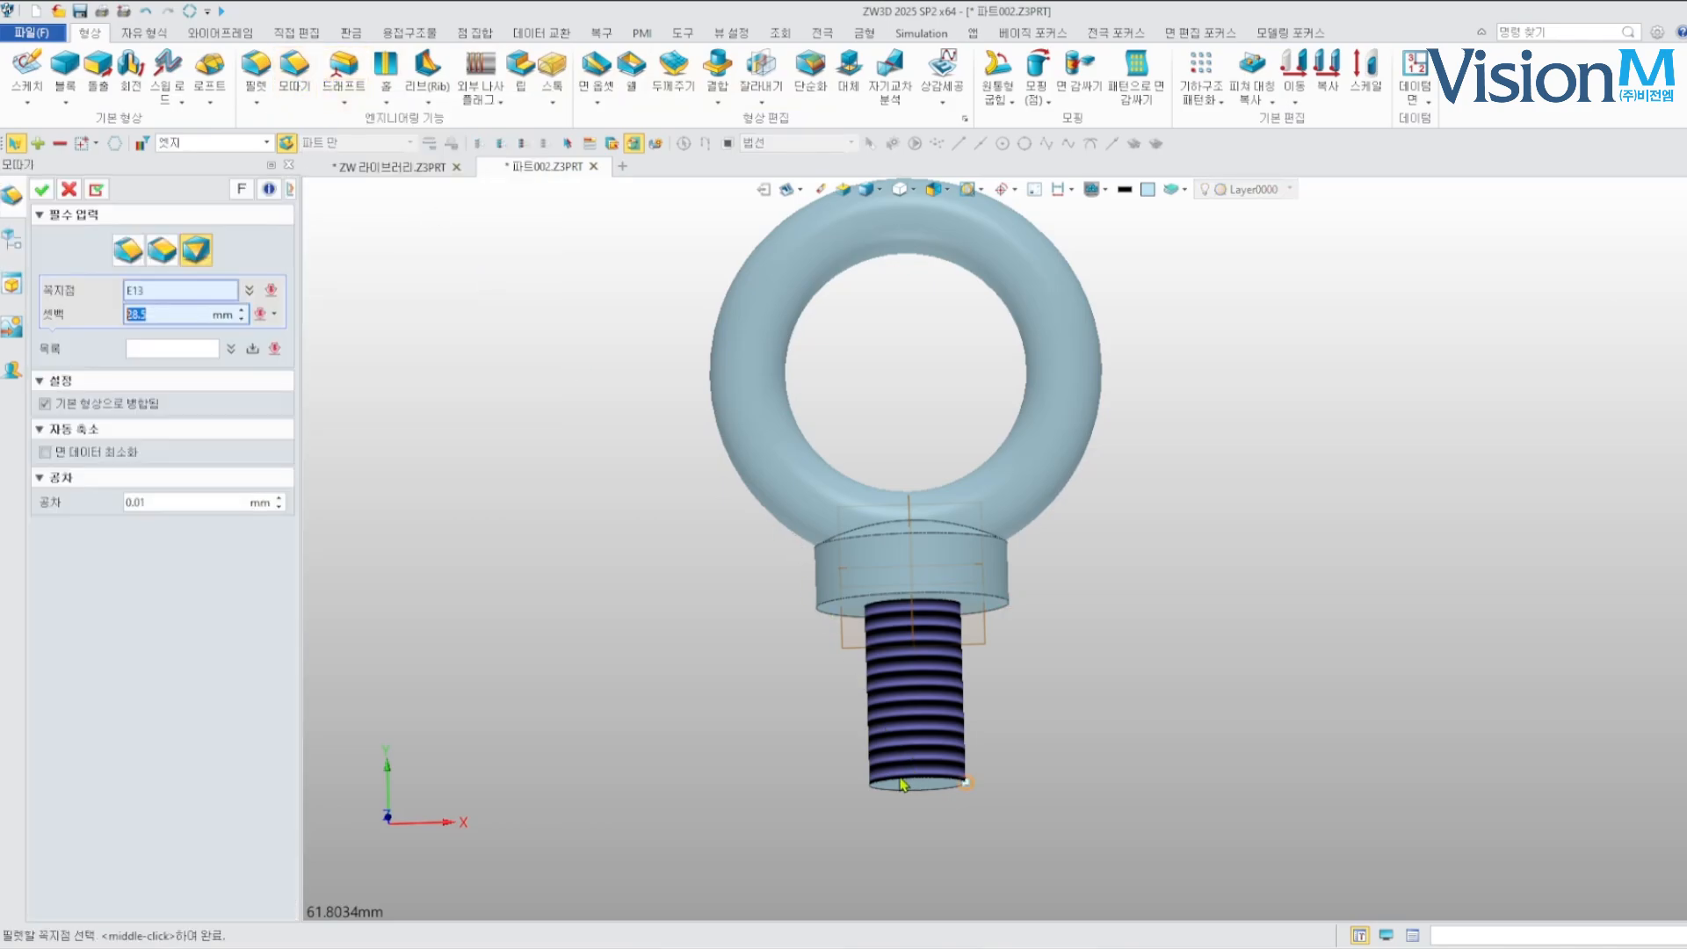
click(123, 249)
click(914, 785)
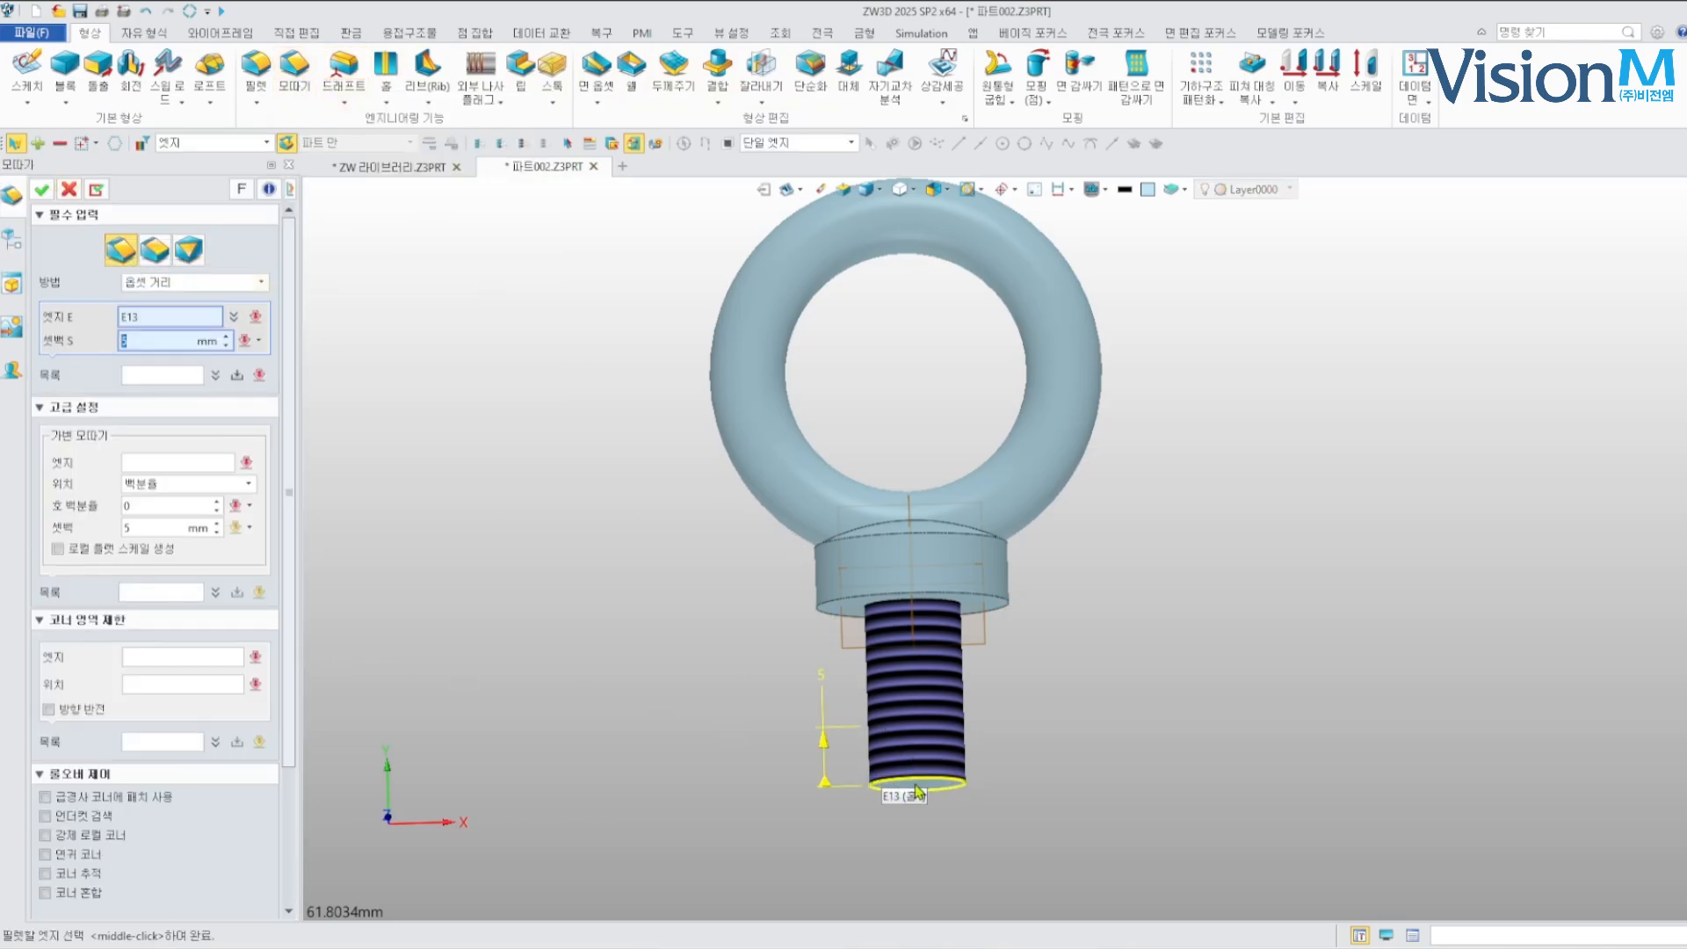
click(258, 340)
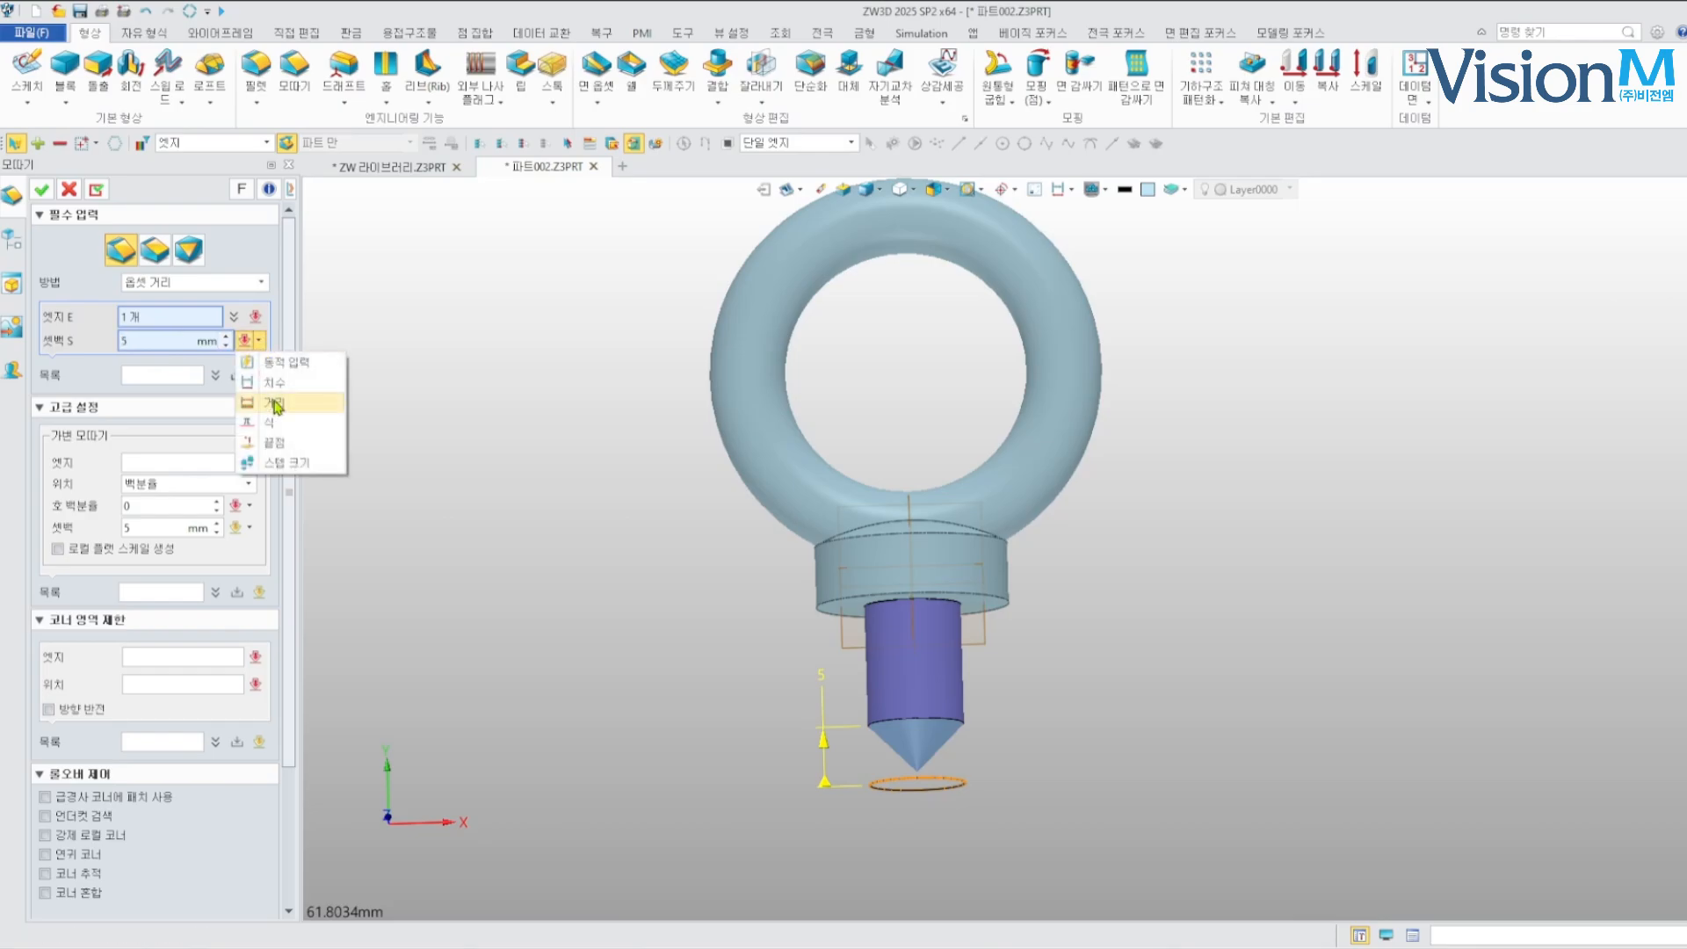
click(343, 449)
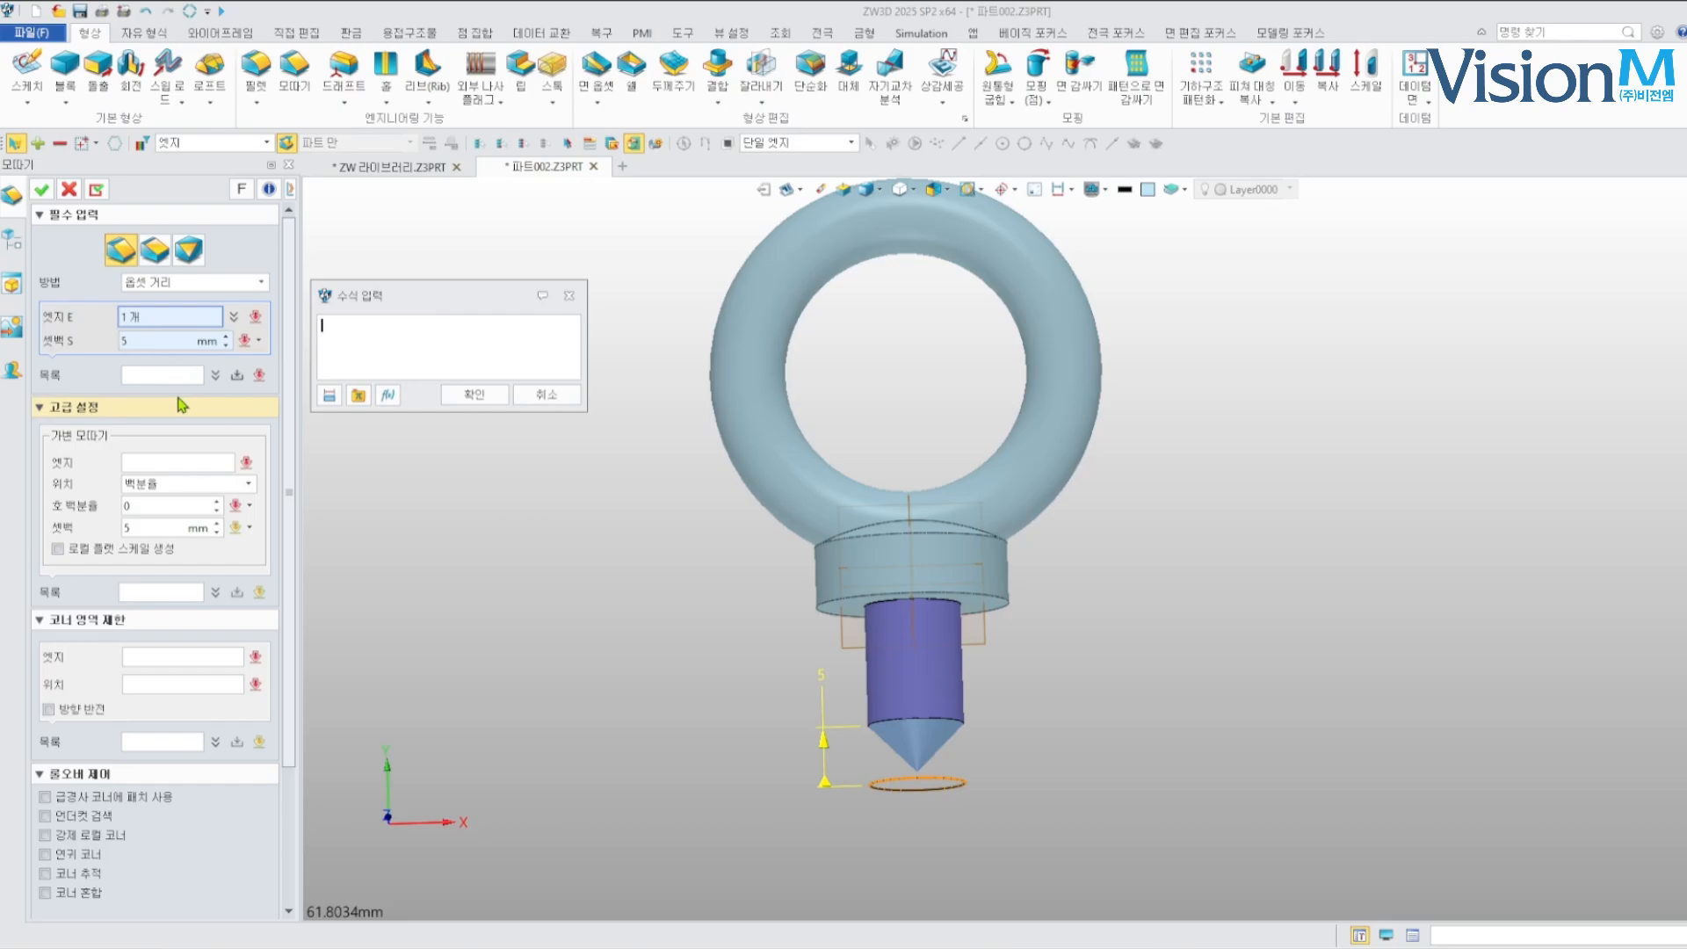
click(474, 394)
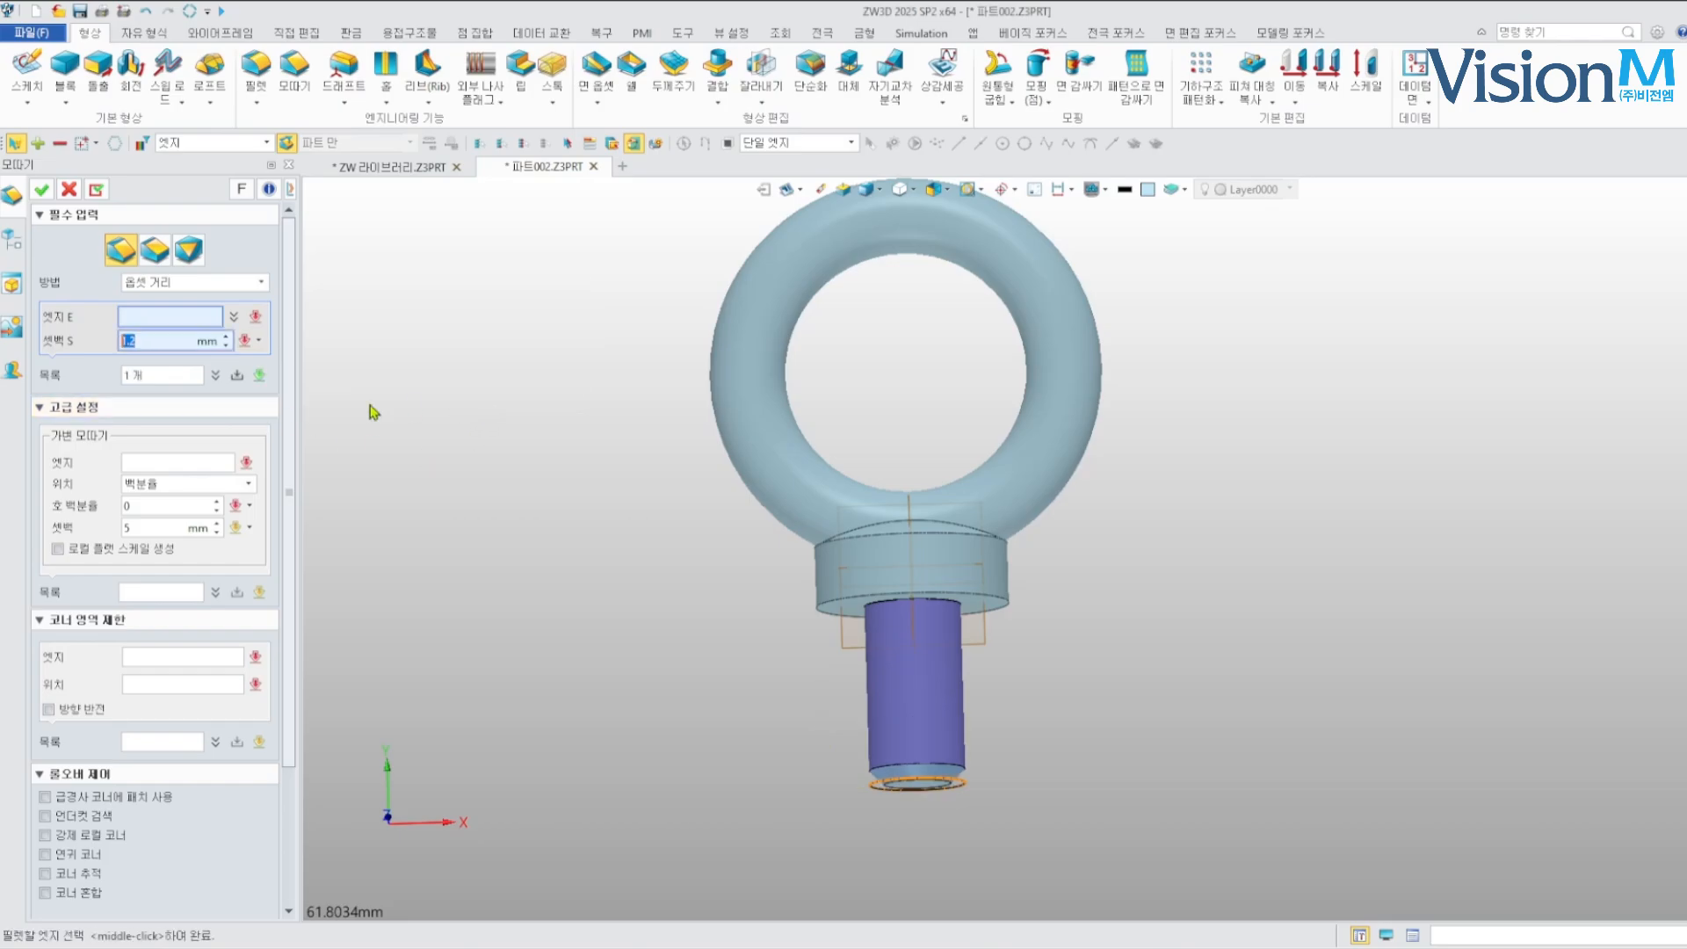
middle_drag(809, 669, 759, 659)
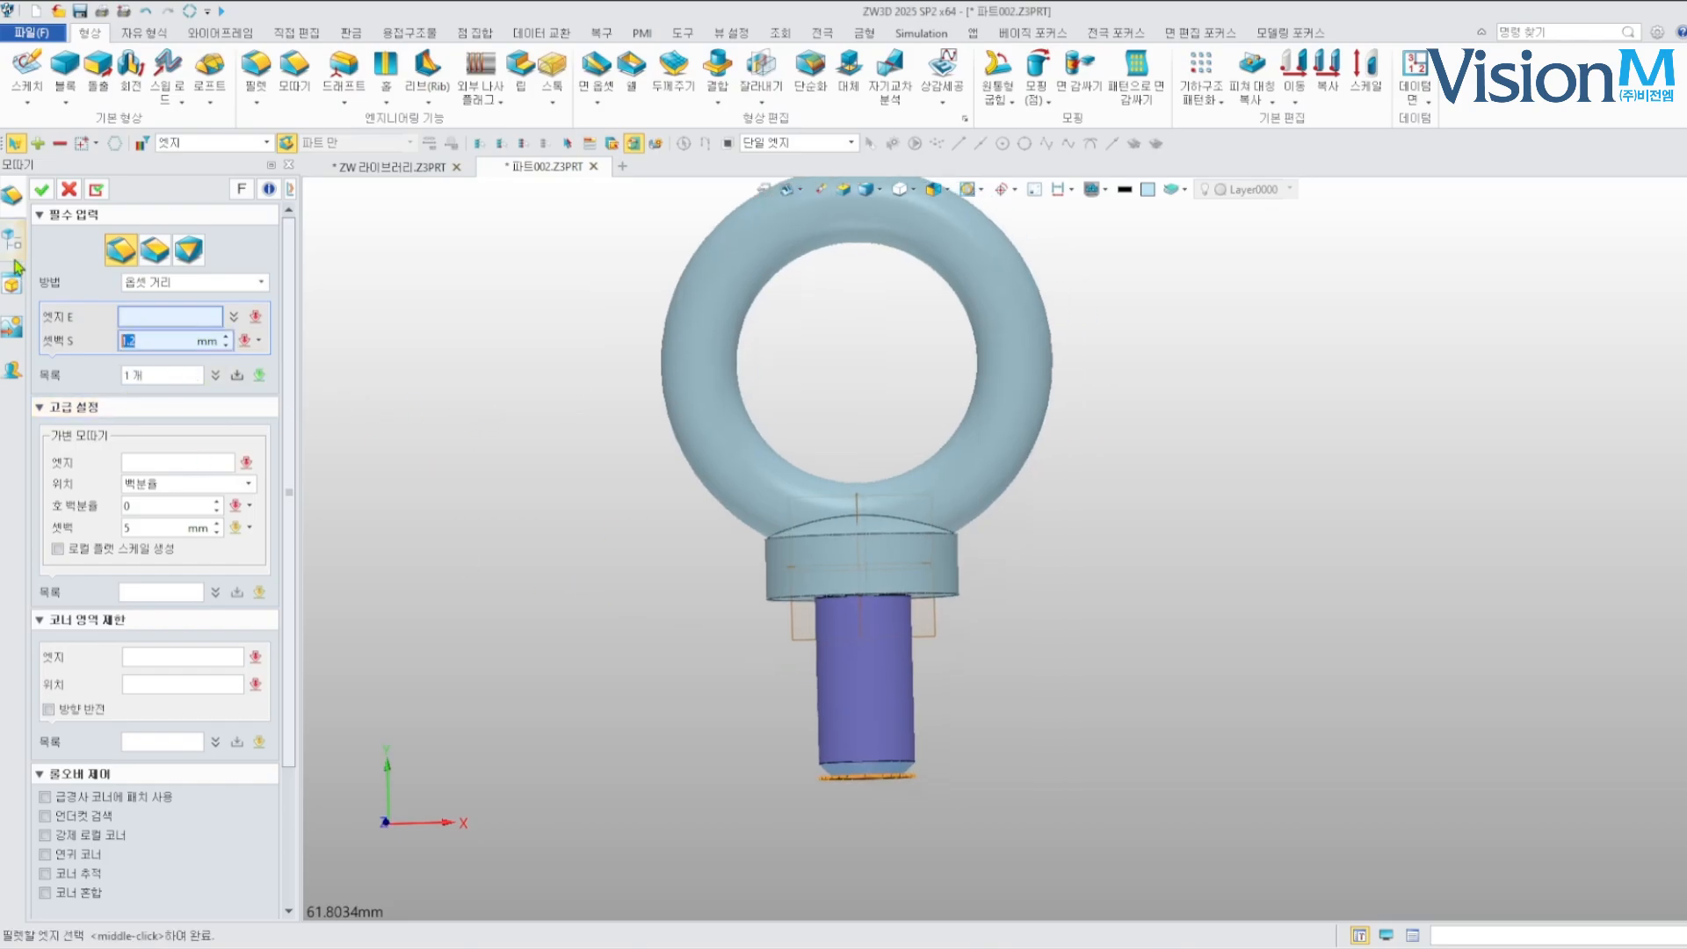
click(69, 191)
Chamfer the bottom edge of the threaded shank with the setback driven by the expression k (1.2 mm)
right_drag(637, 557, 651, 558)
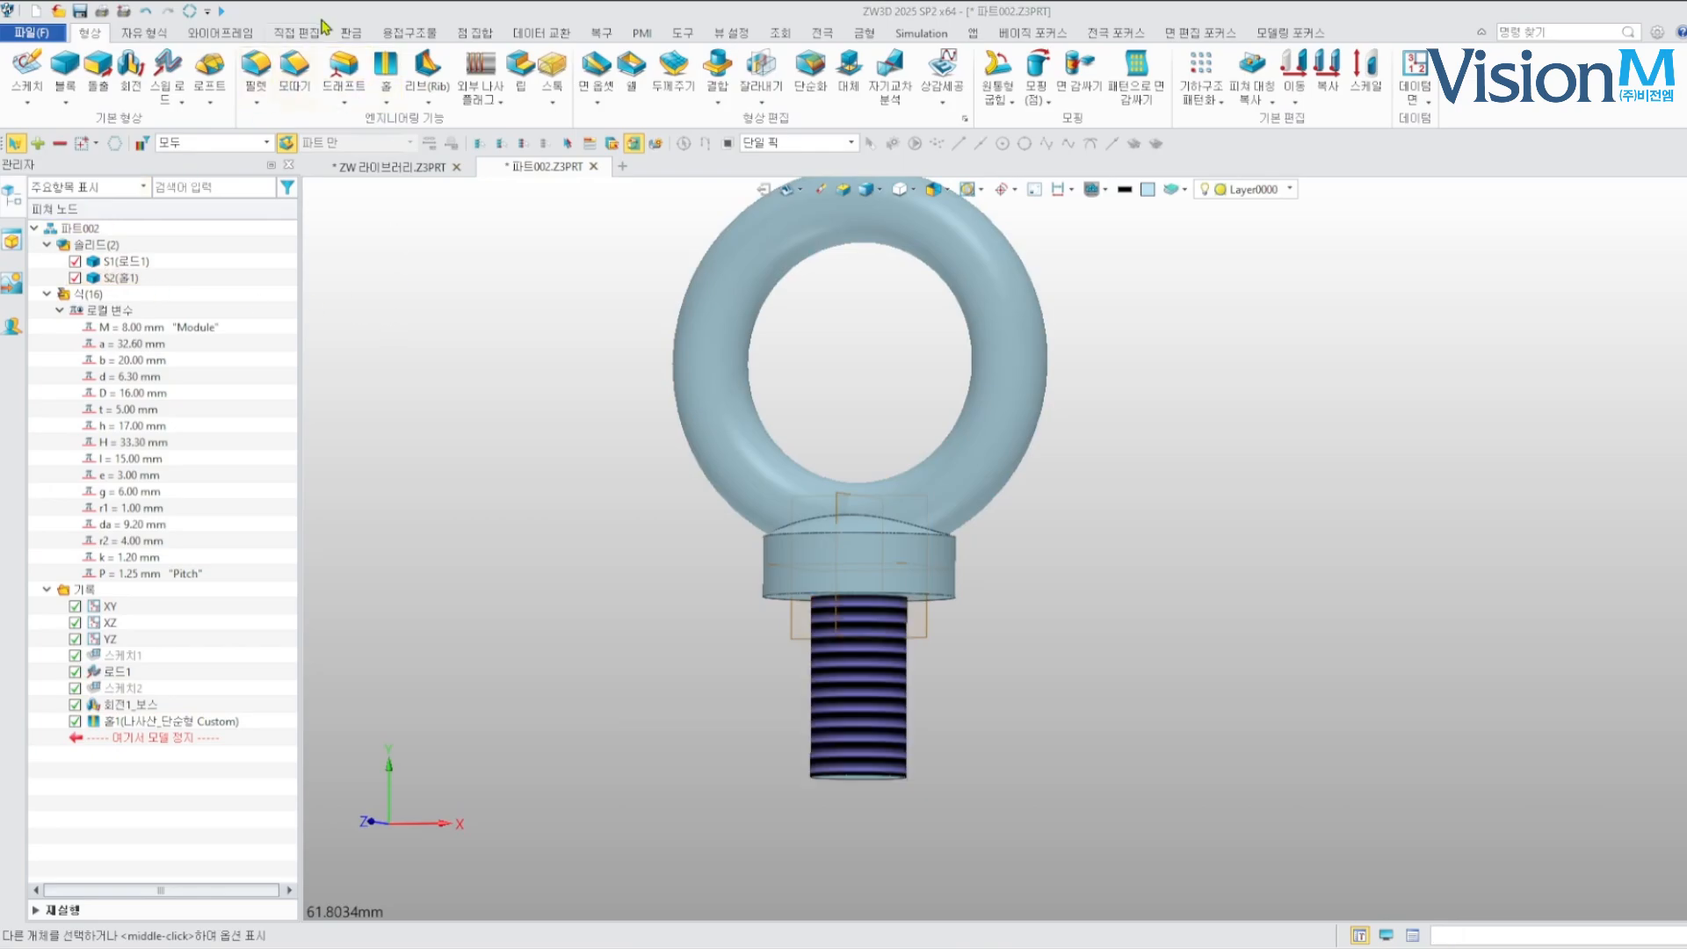
click(294, 74)
click(854, 778)
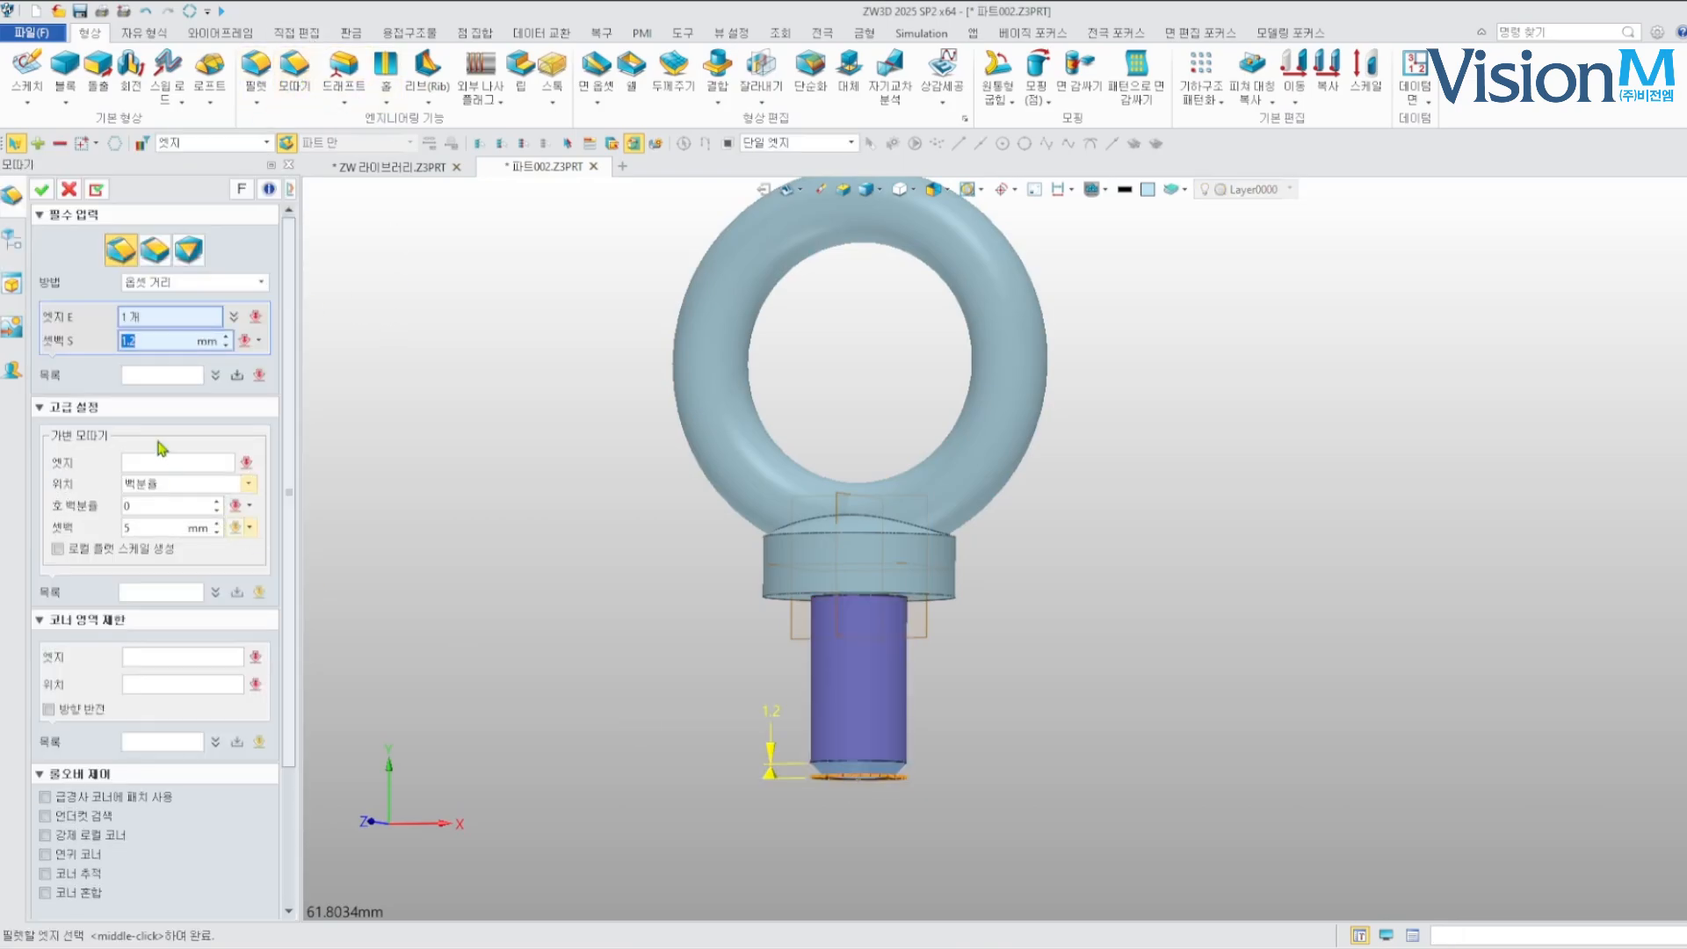
click(251, 340)
click(298, 430)
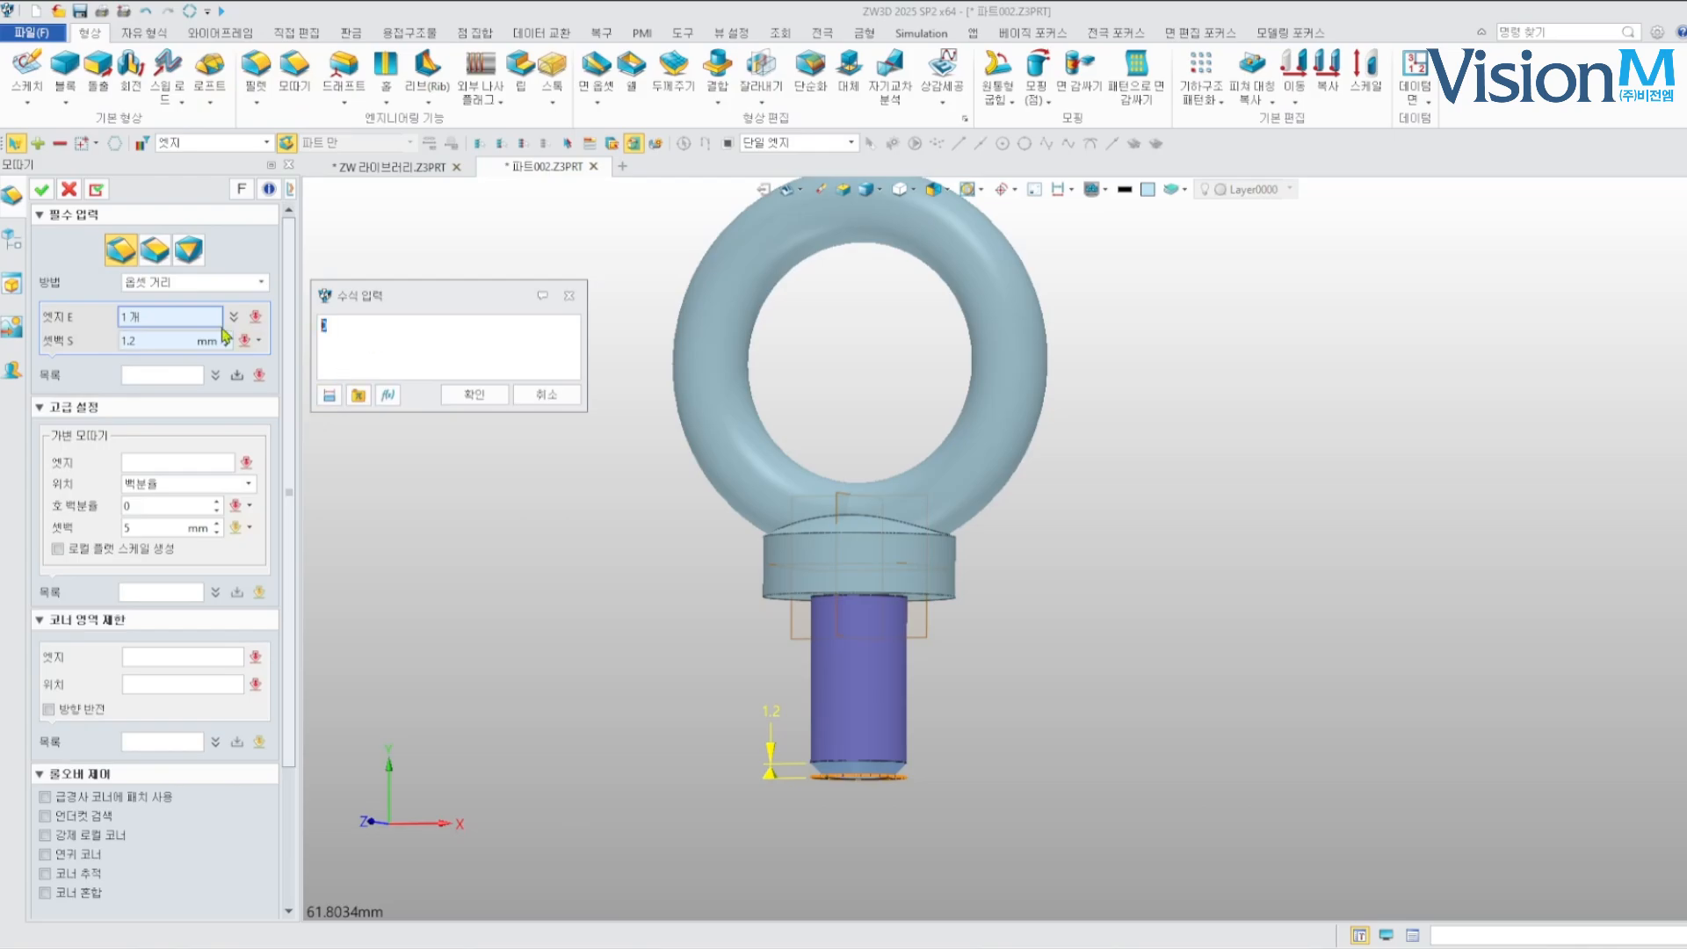
click(474, 394)
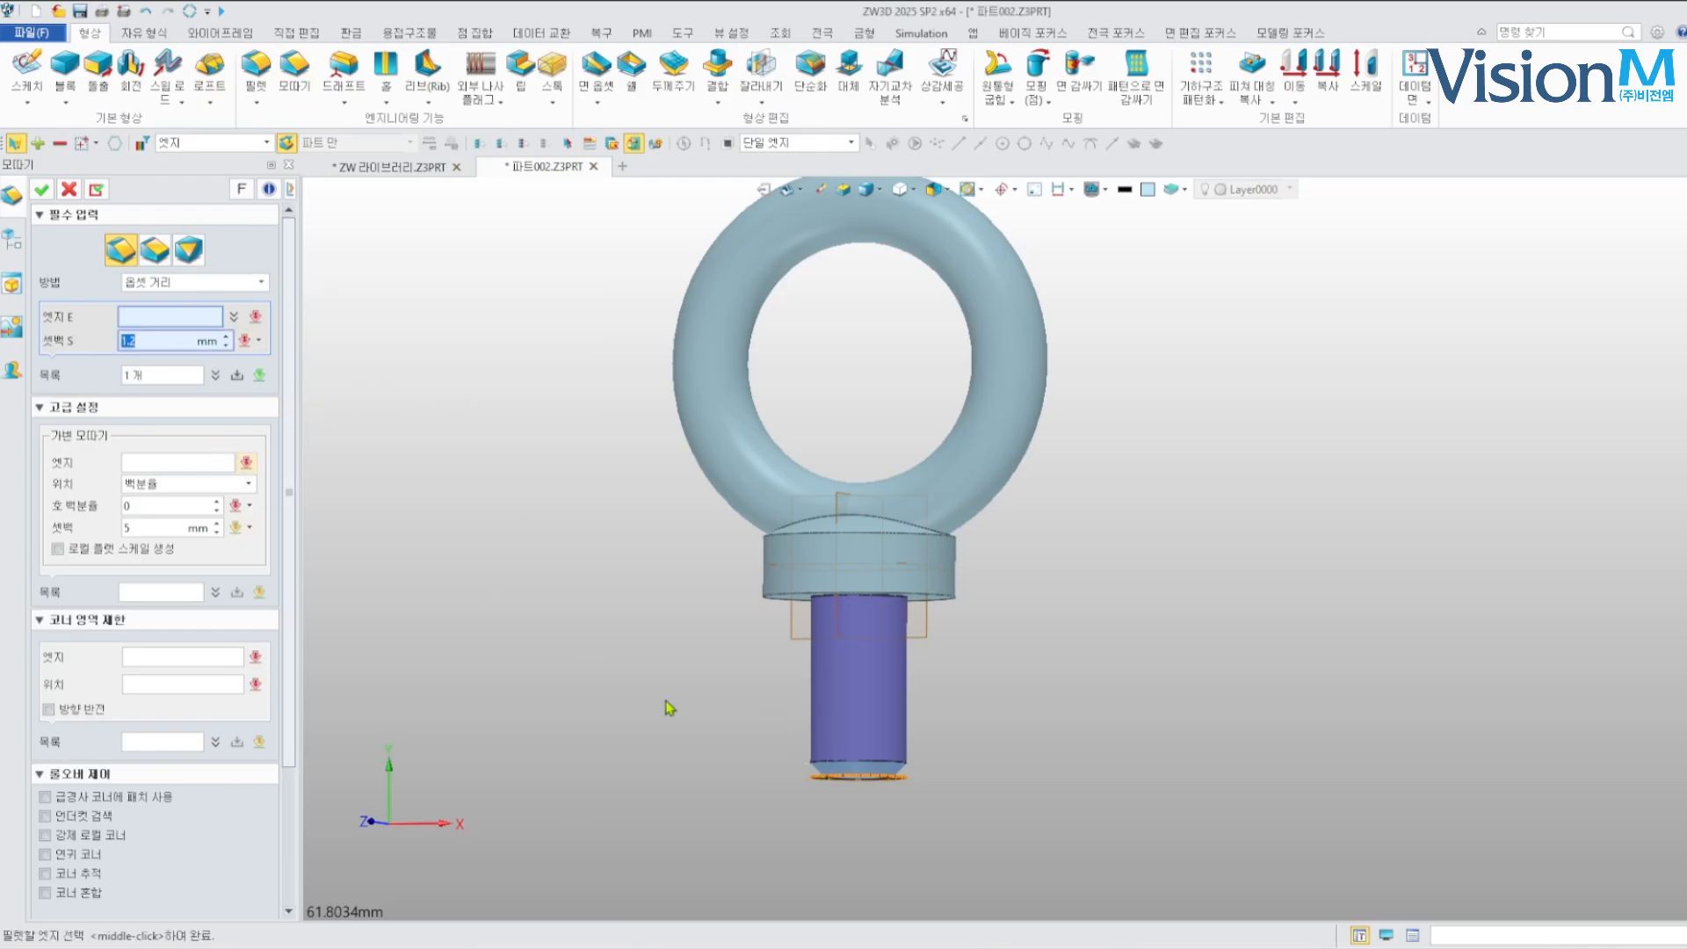
click(41, 190)
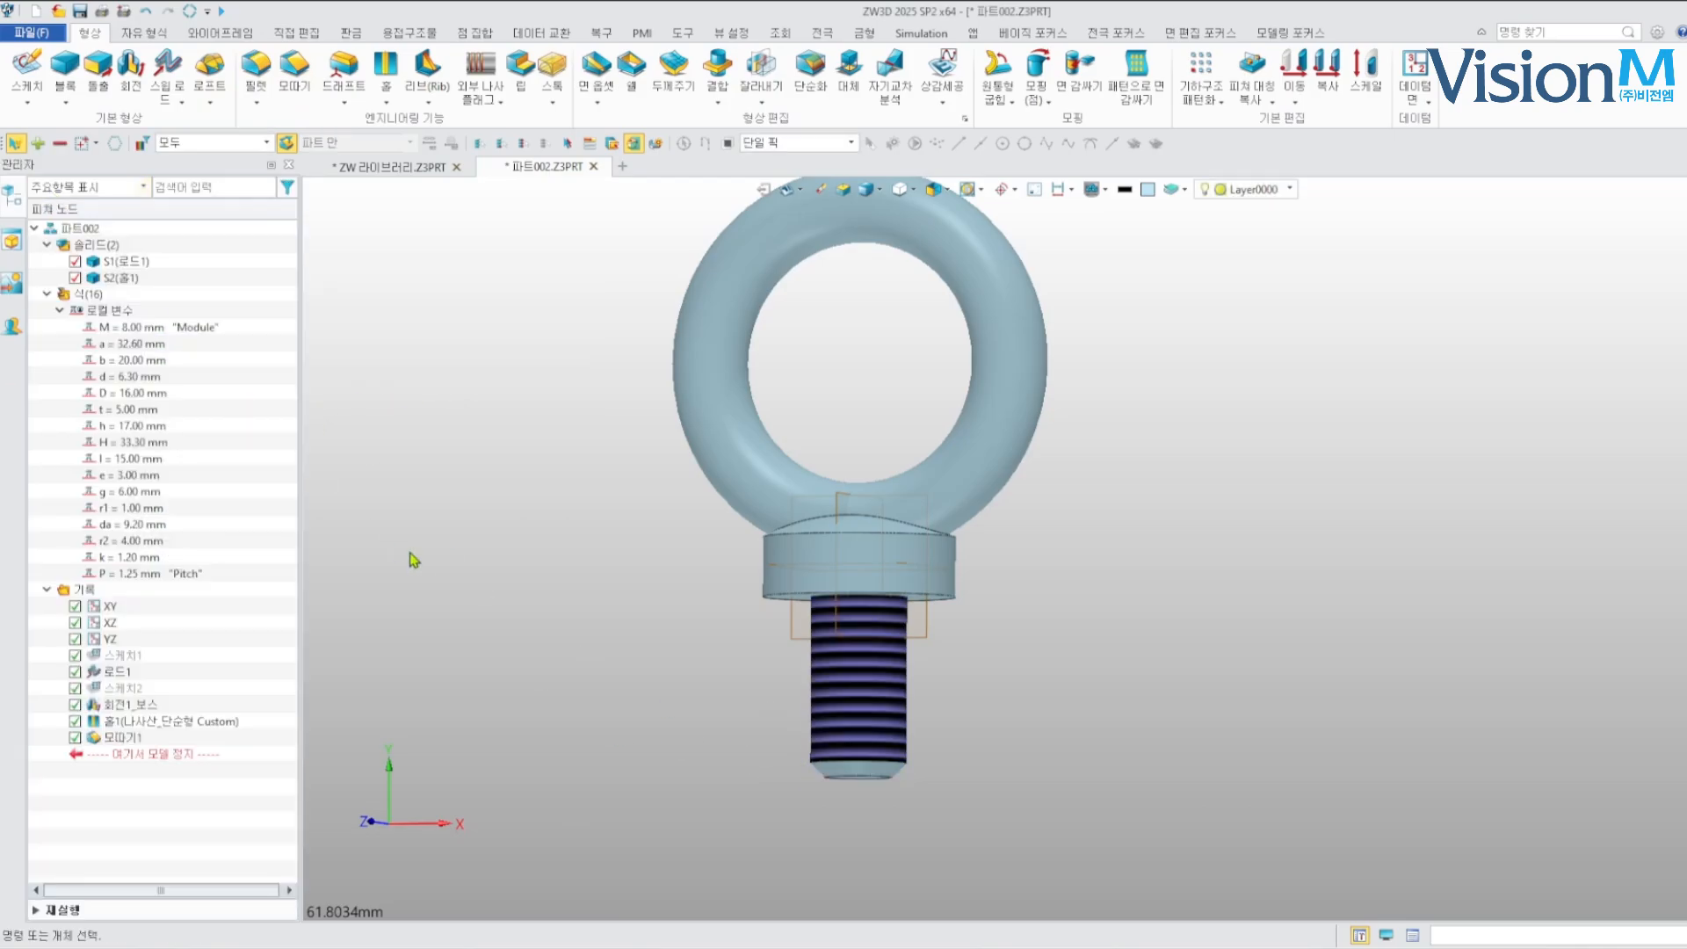
Merge the threaded shank solid into the ring and collar solid
click(726, 482)
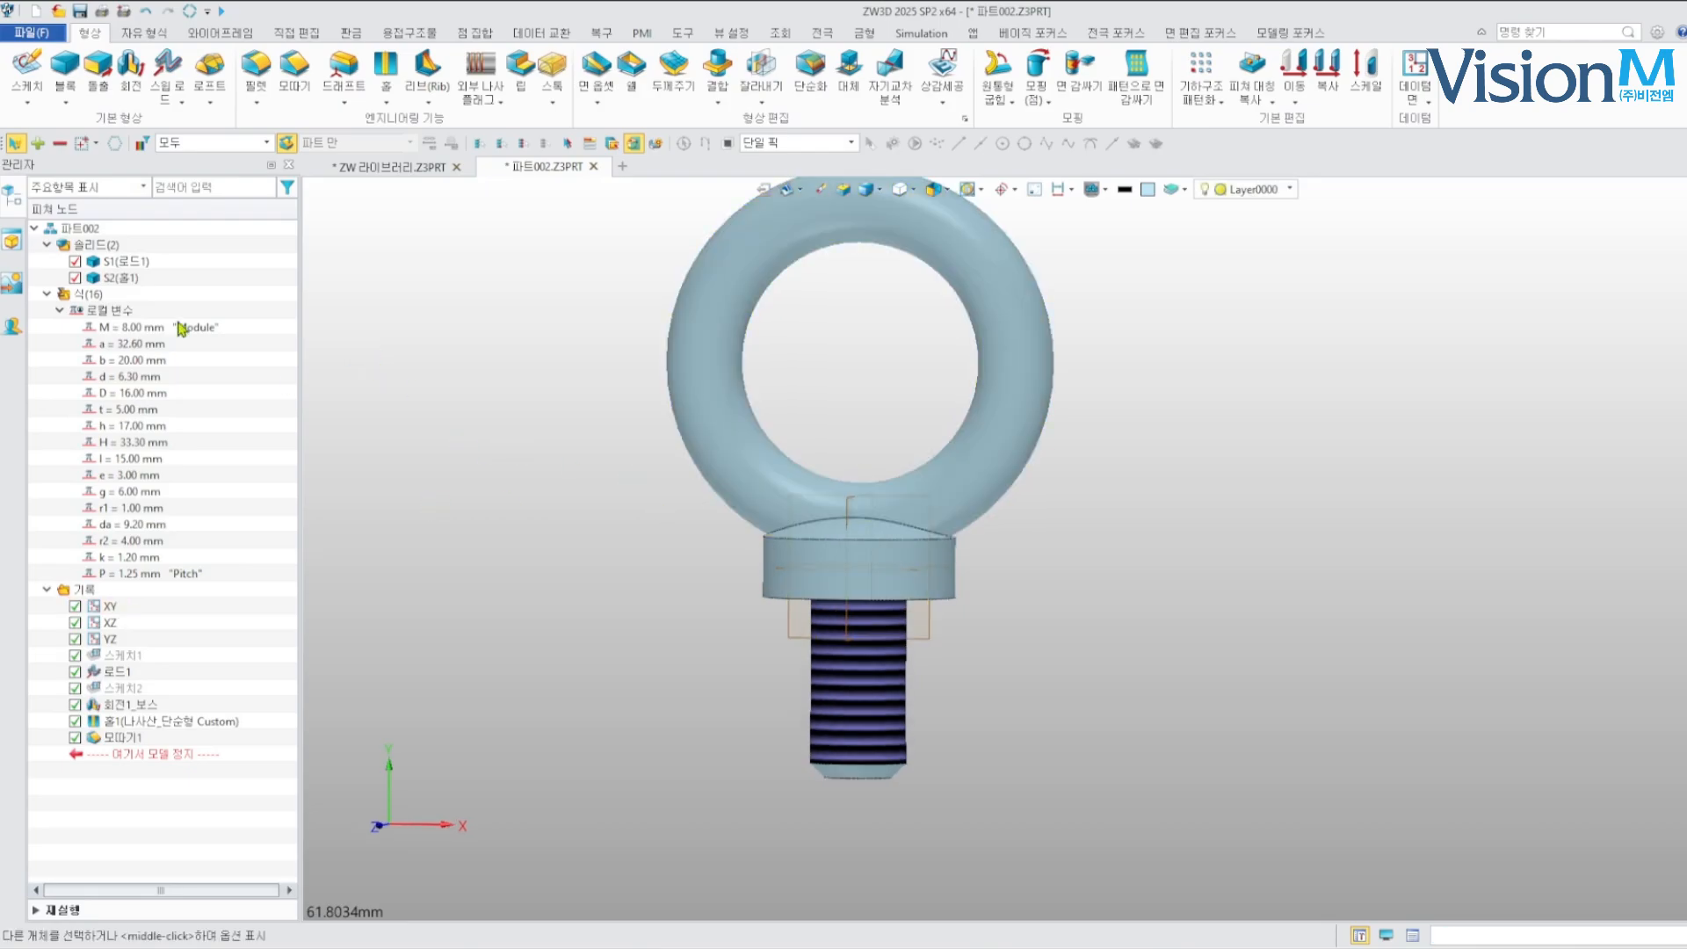
click(102, 279)
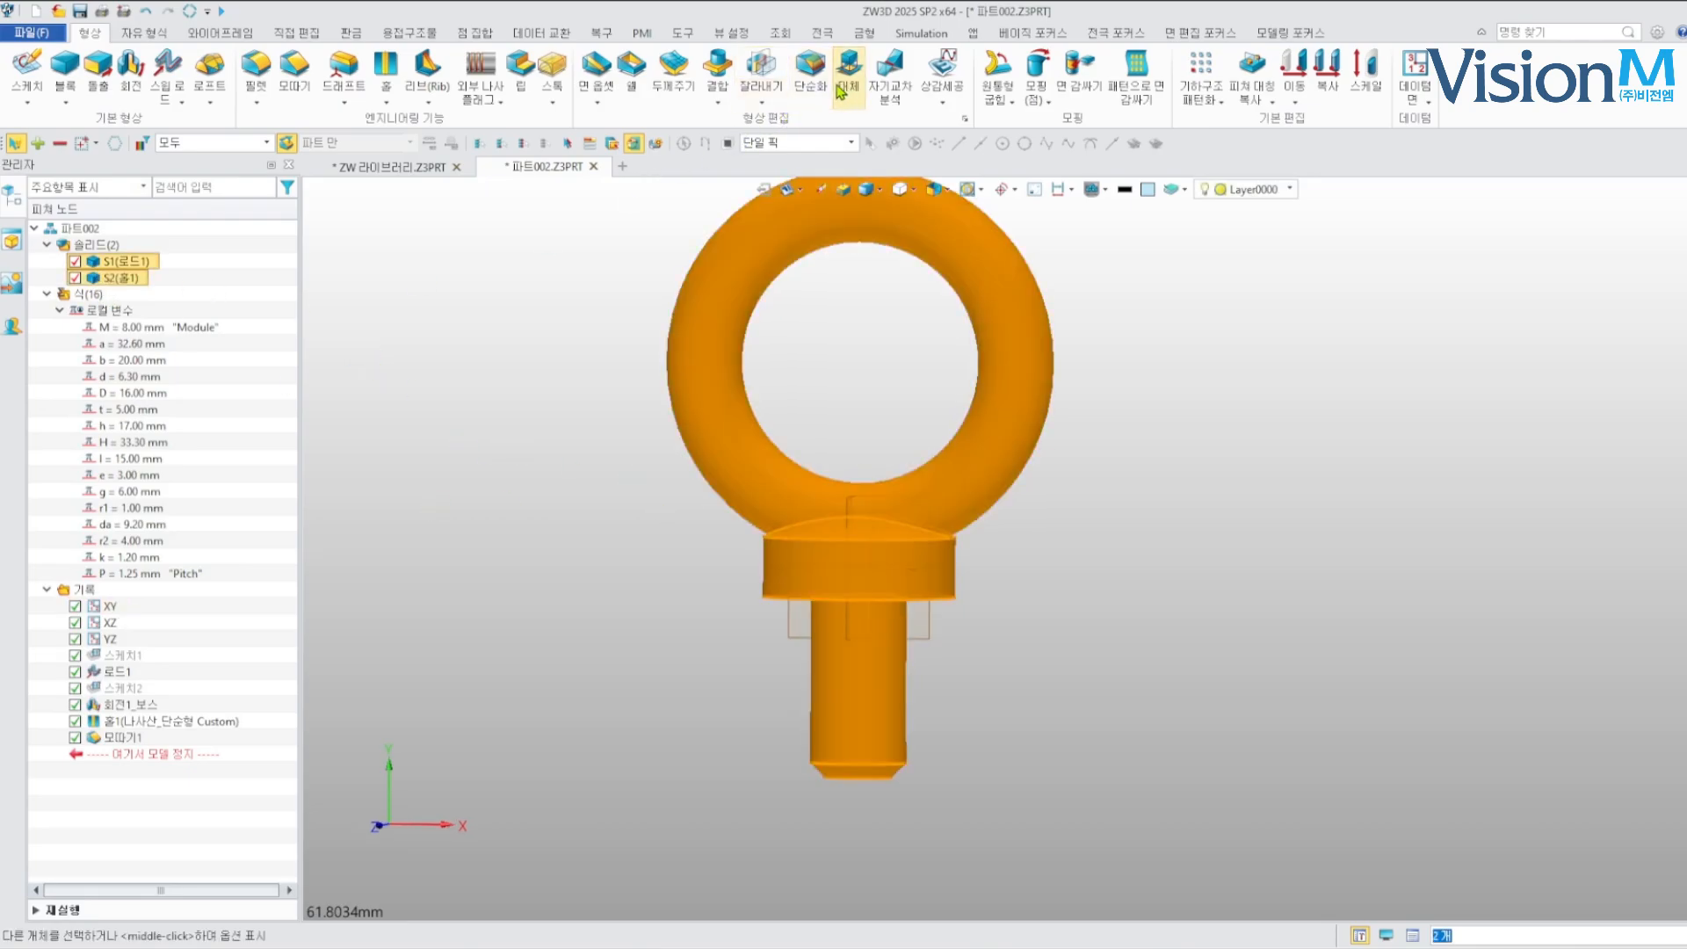
click(718, 70)
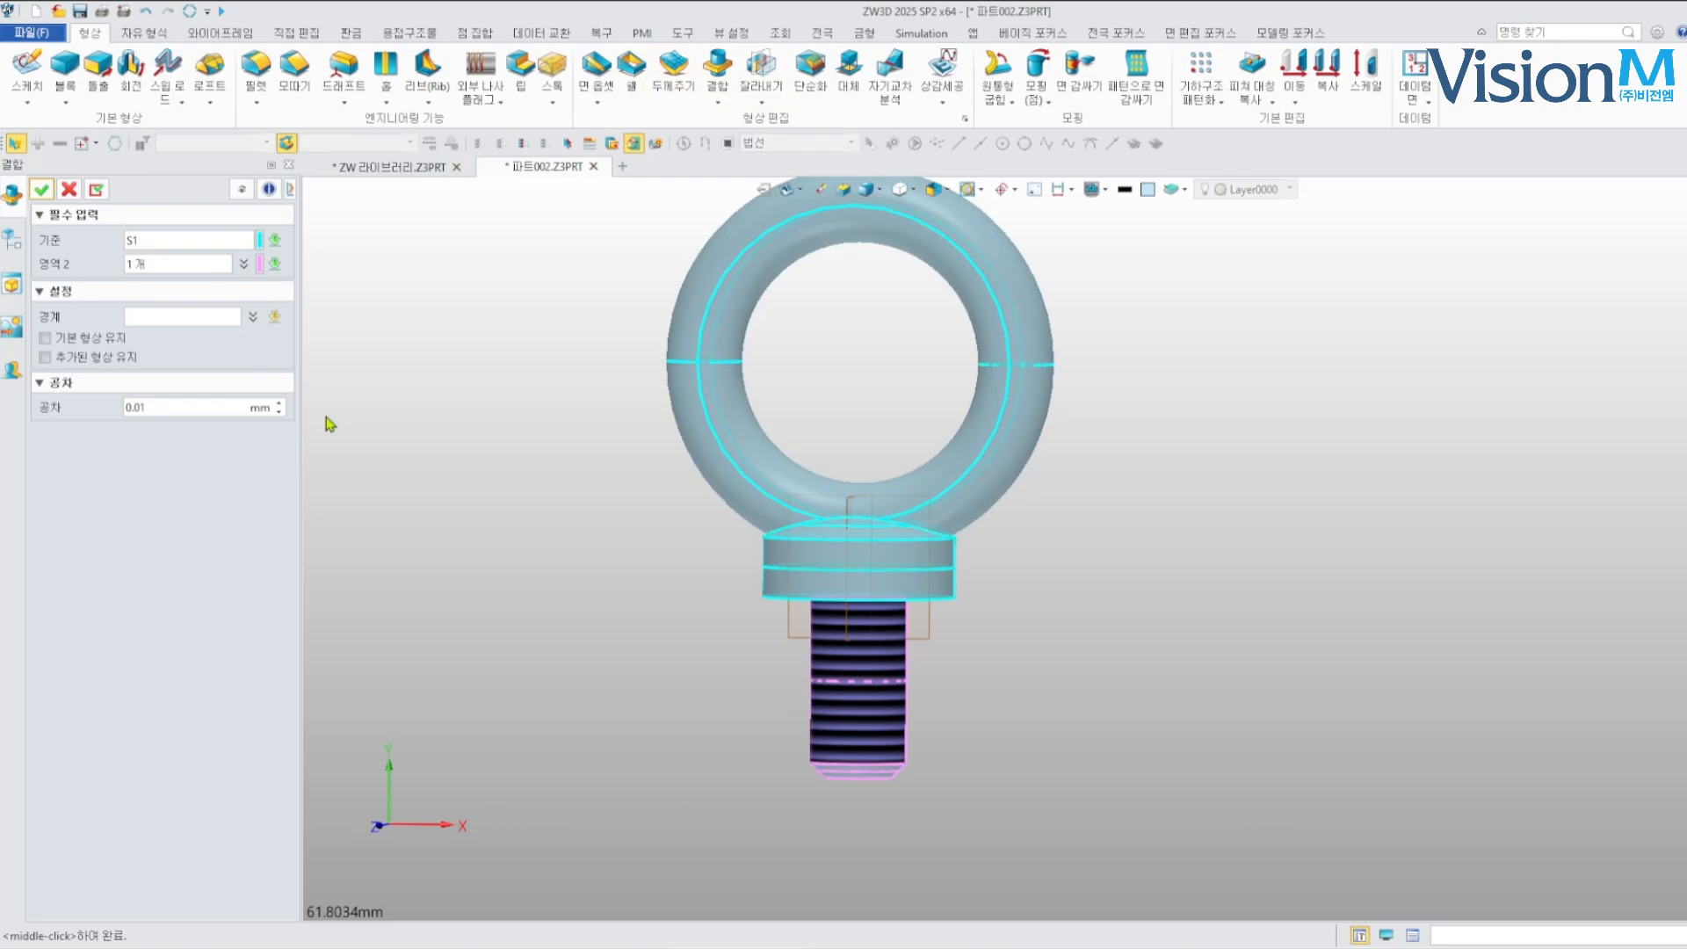
middle_click(519, 477)
middle_click(519, 478)
click(69, 189)
click(123, 262)
Start a sketch on the flat underside of the collar
right_drag(683, 597, 751, 575)
click(651, 602)
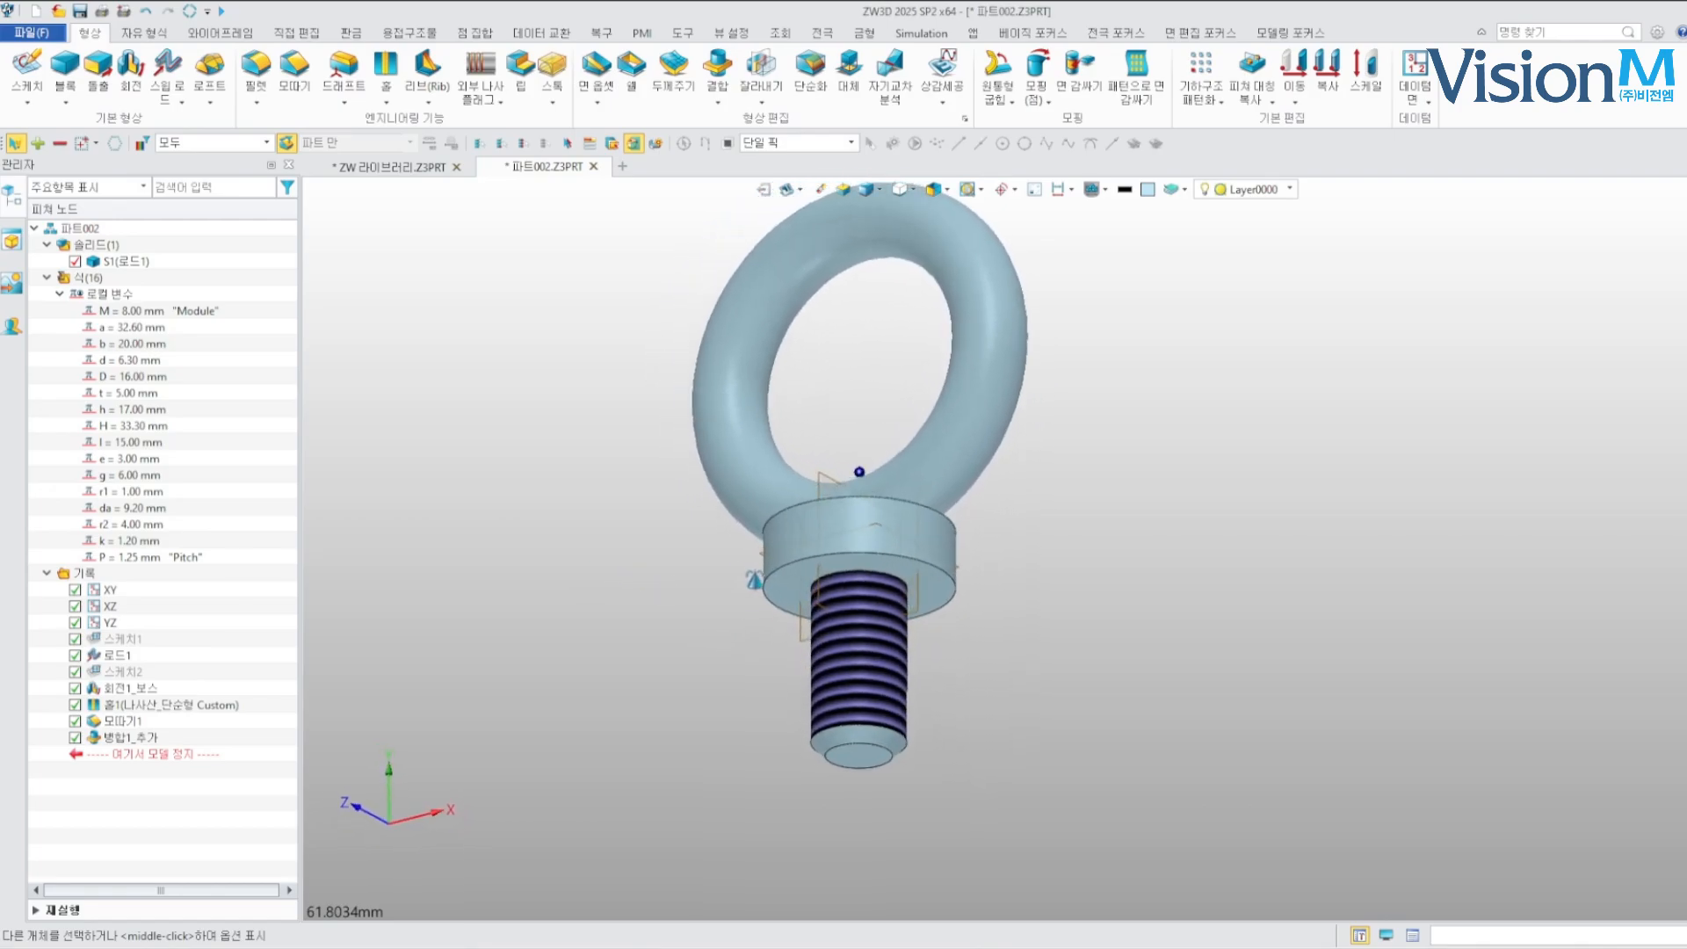
scroll(804, 598, up, 1)
click(802, 596)
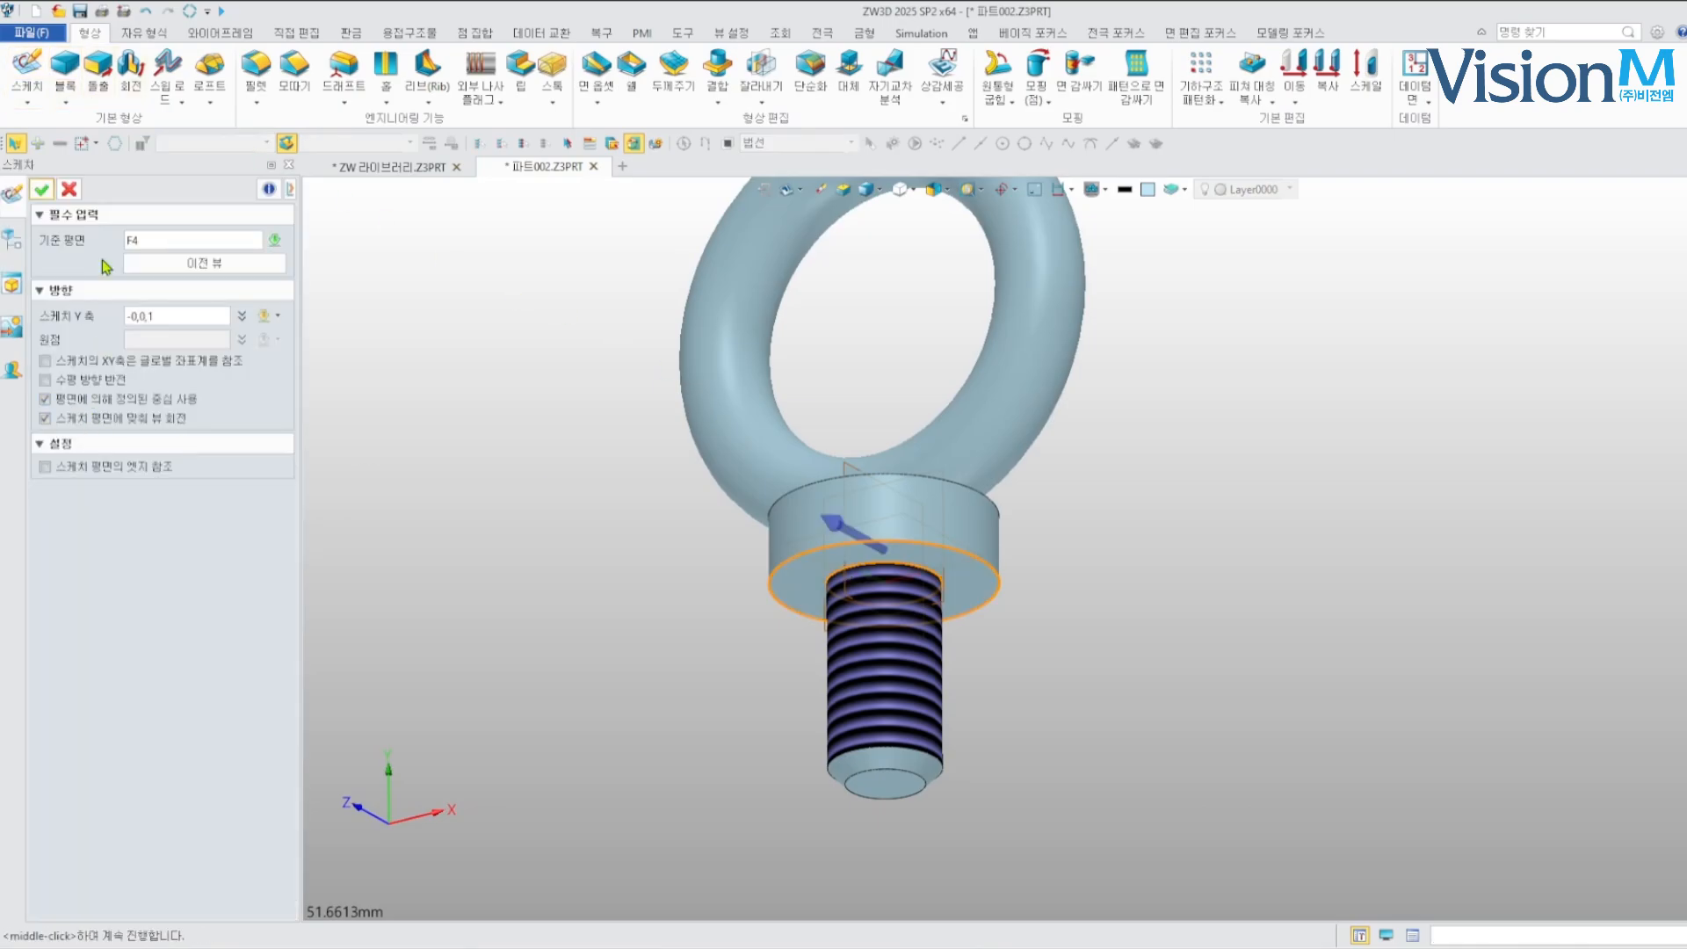
click(41, 189)
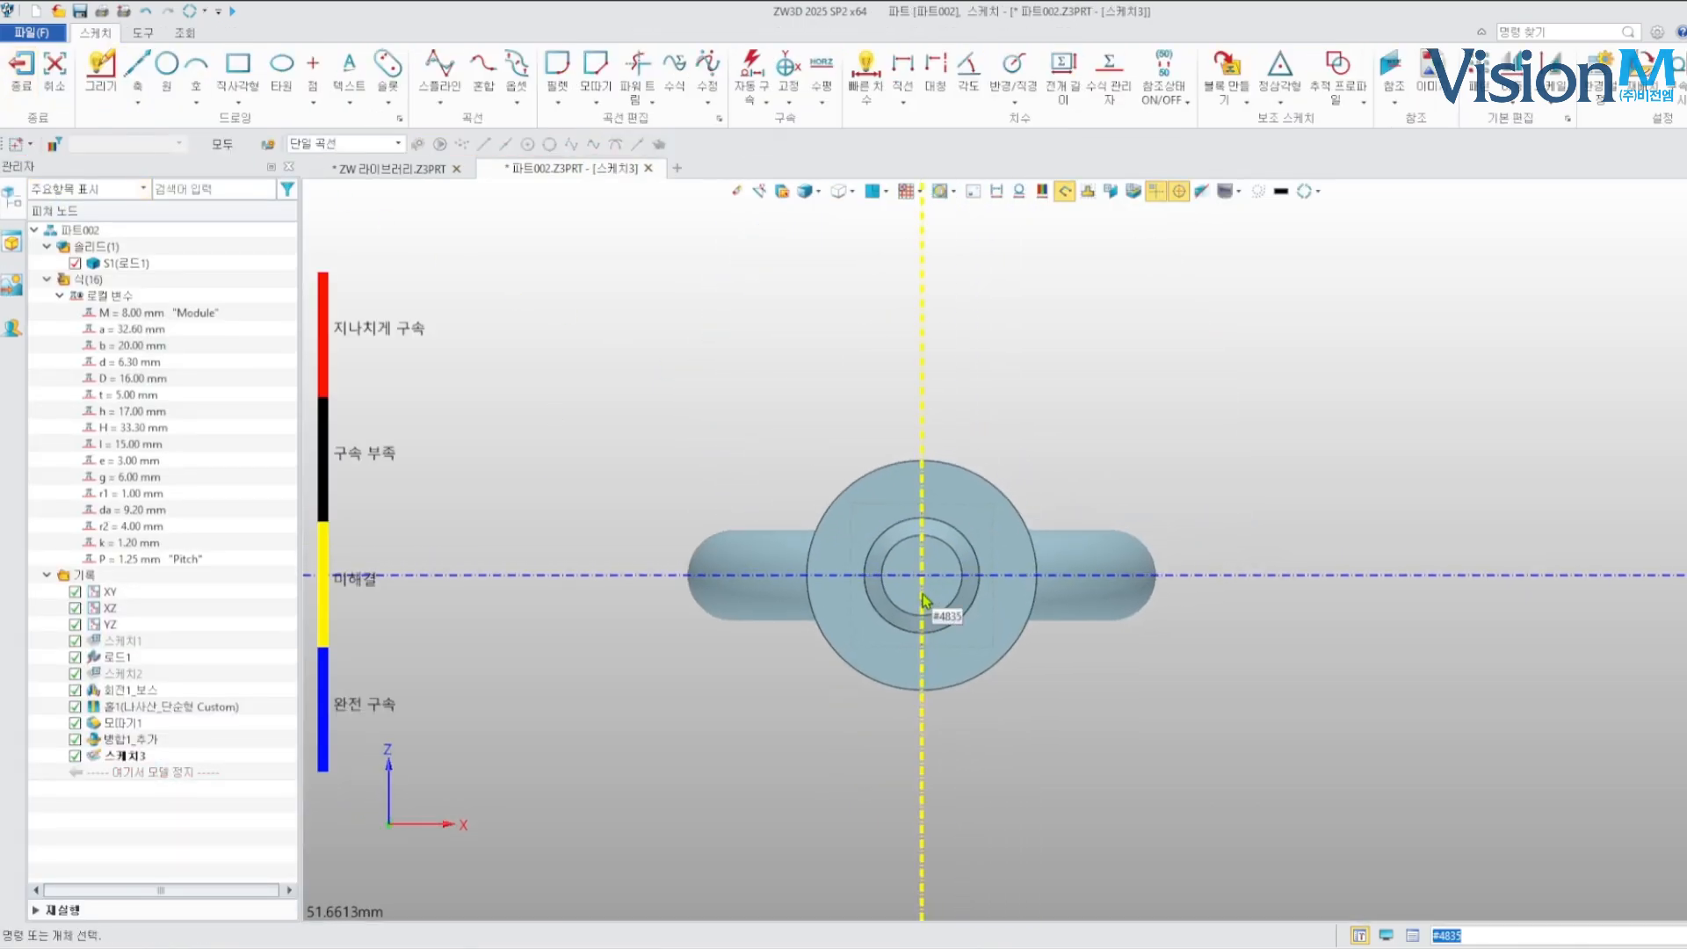
Draw a circle centred on the sketch origin and set its diameter to the expression da+1
middle_click(922, 597)
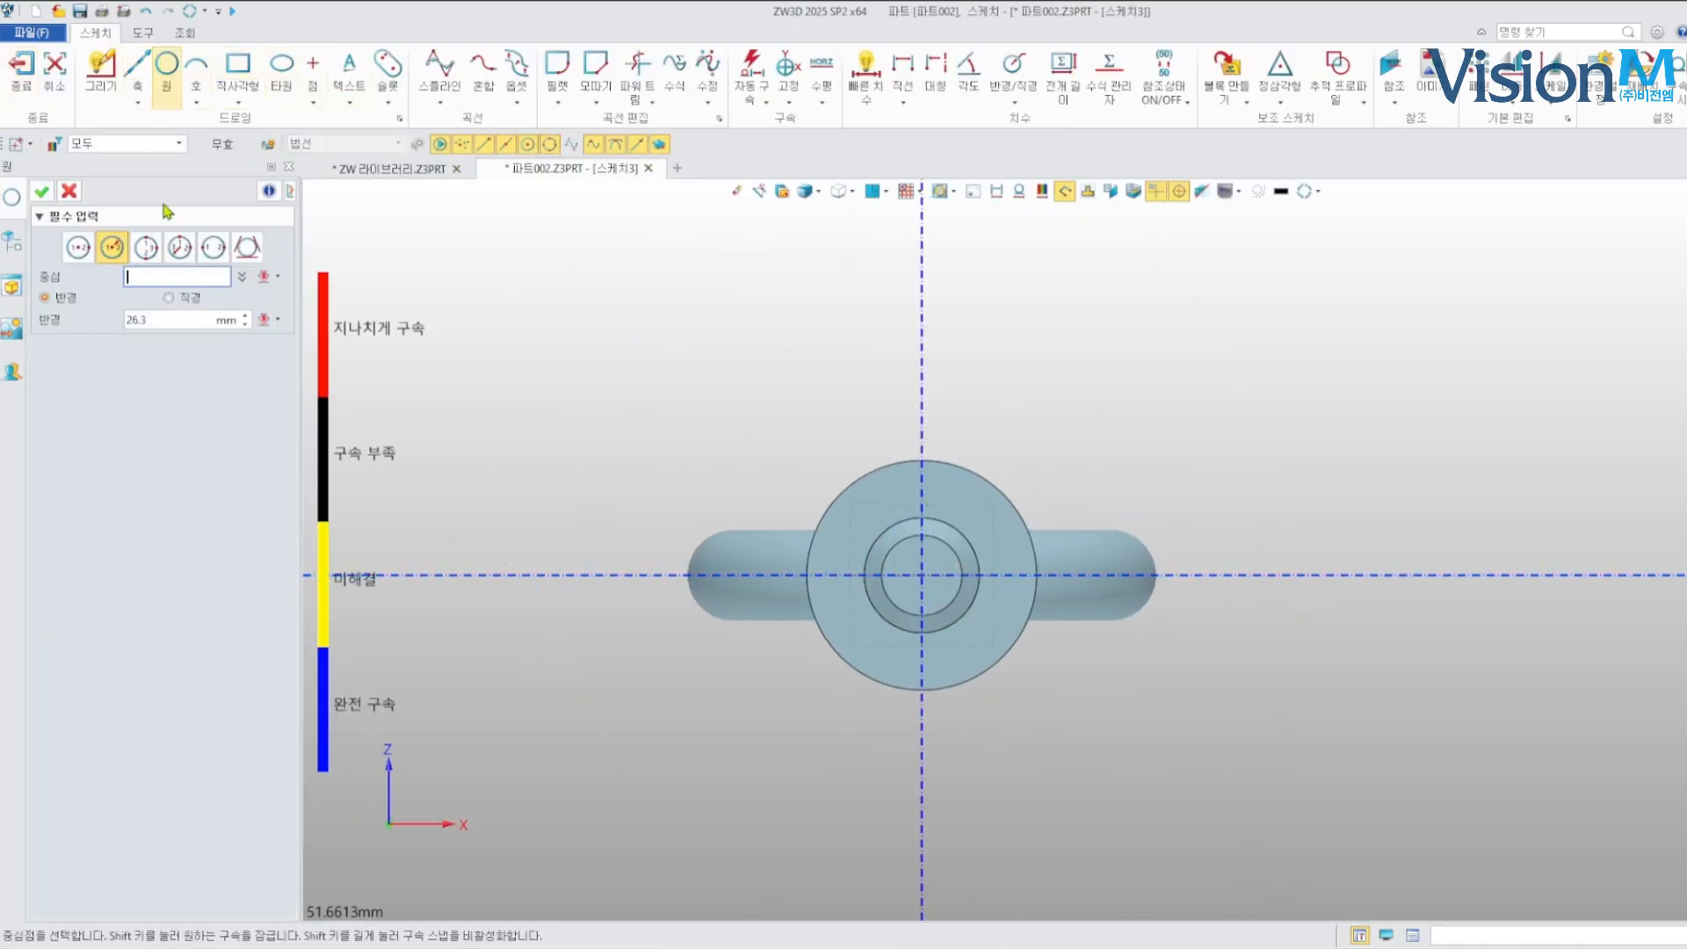
click(924, 575)
middle_click(1105, 466)
middle_click(1105, 466)
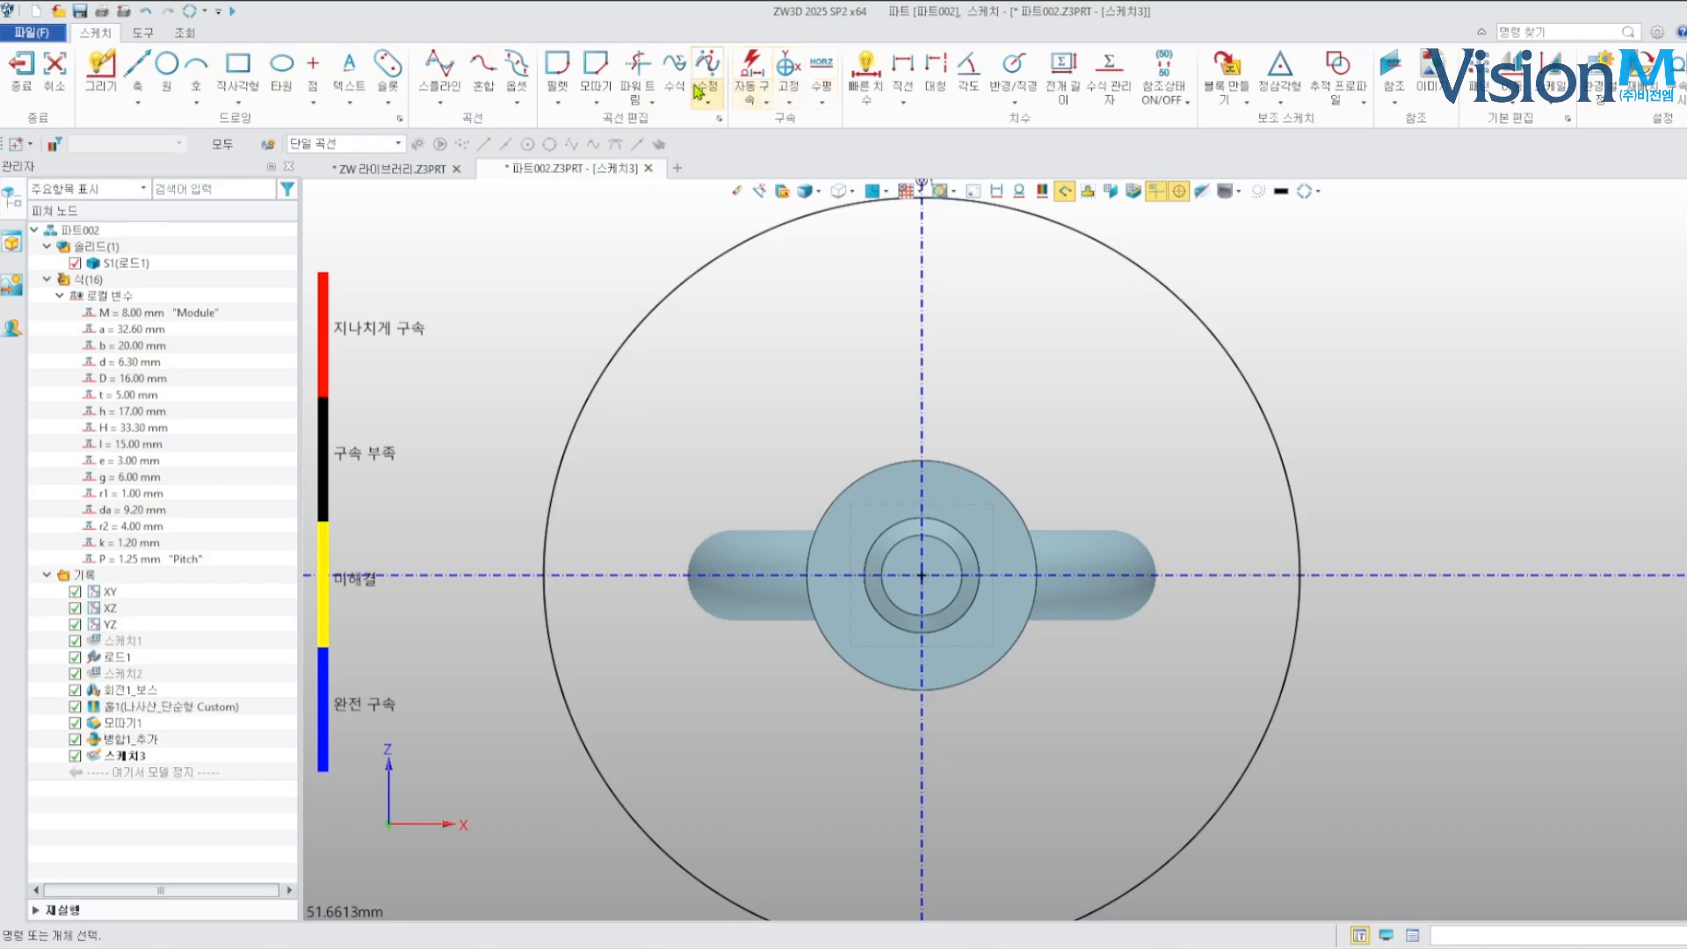
click(866, 75)
click(1146, 286)
click(1287, 309)
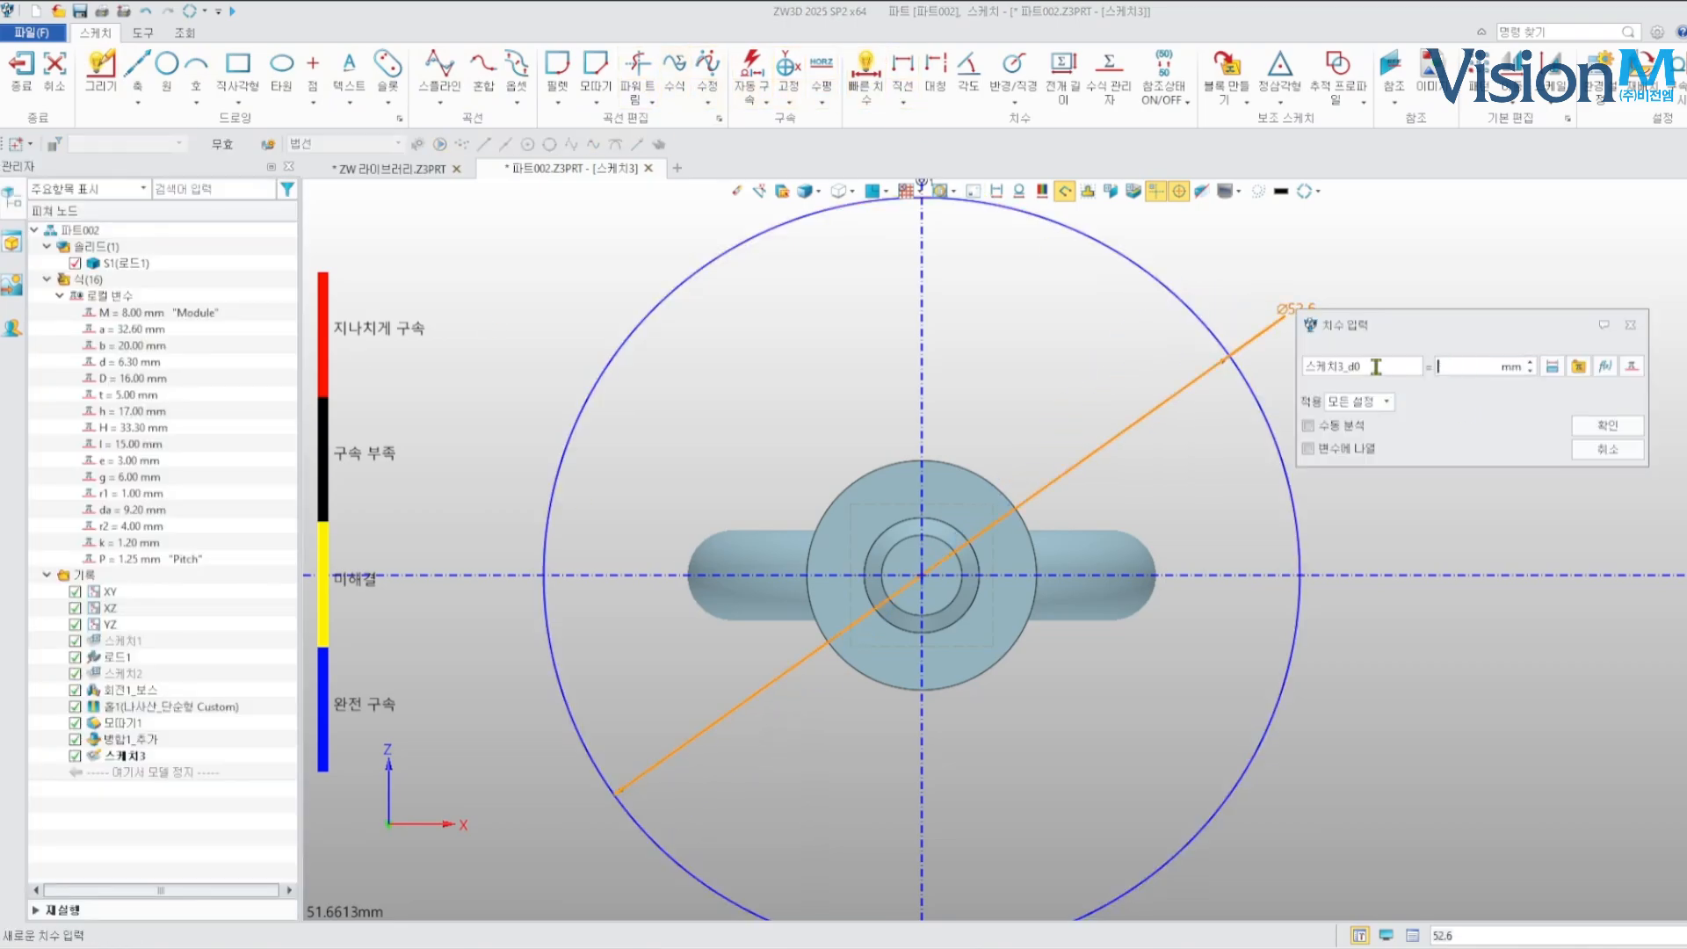
text(da+1)
key(Return)
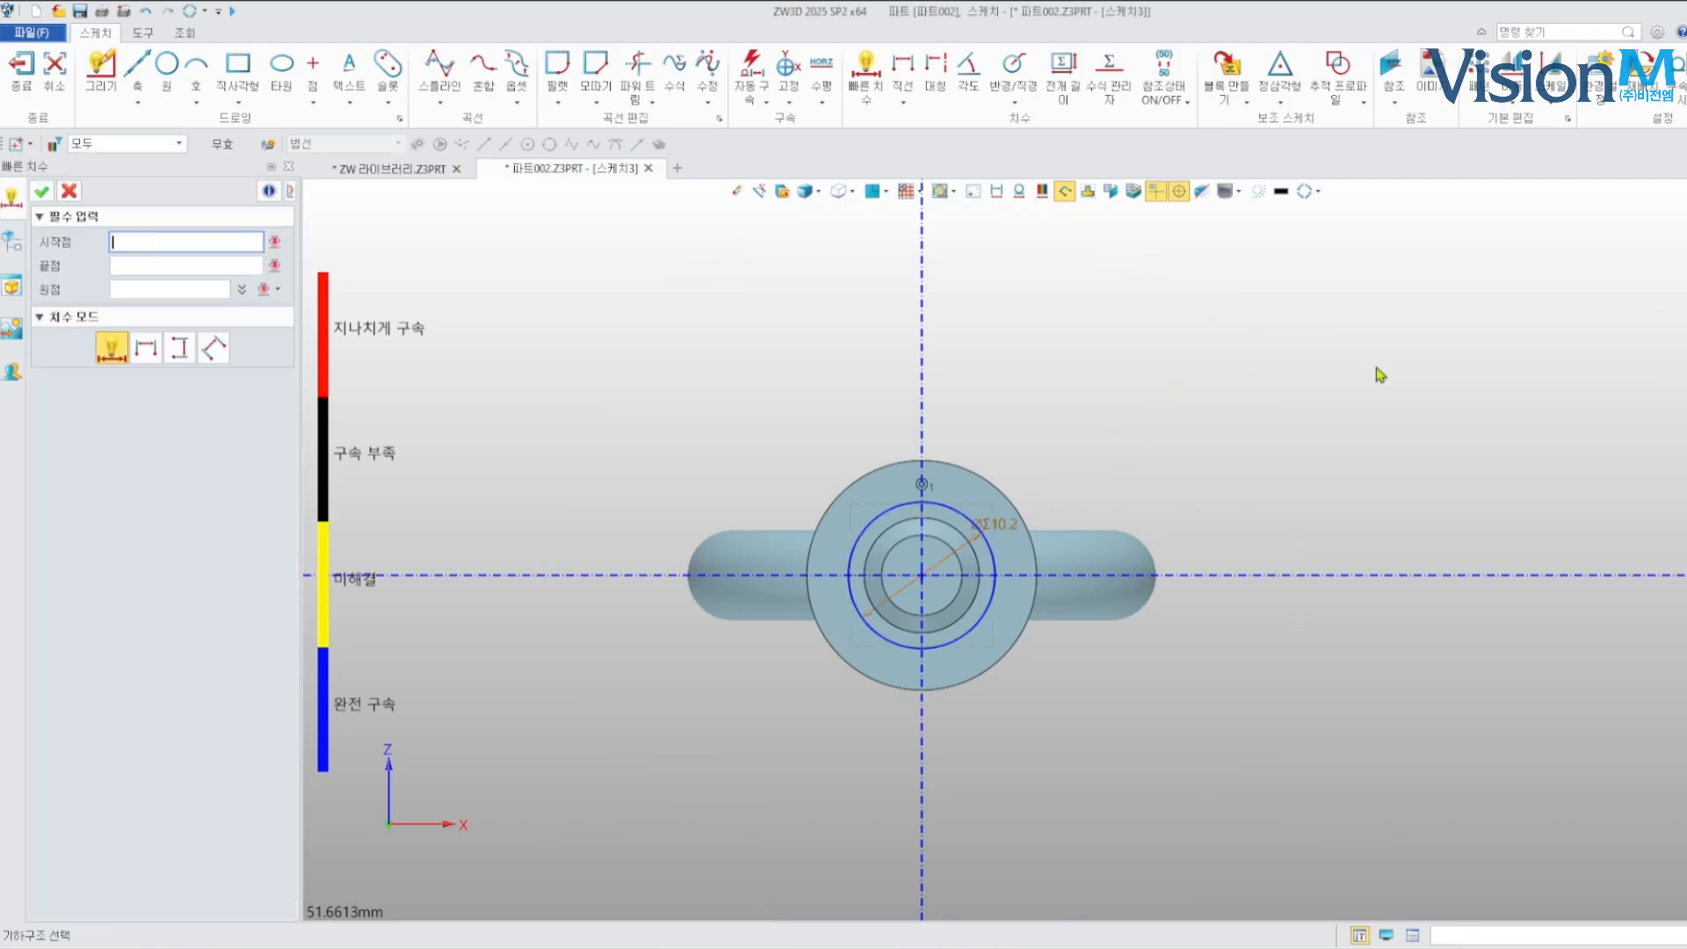
Draw a second circle of radius 26.3 mm centred on the sketch origin, concentric with the first
scroll(908, 532, up, 3)
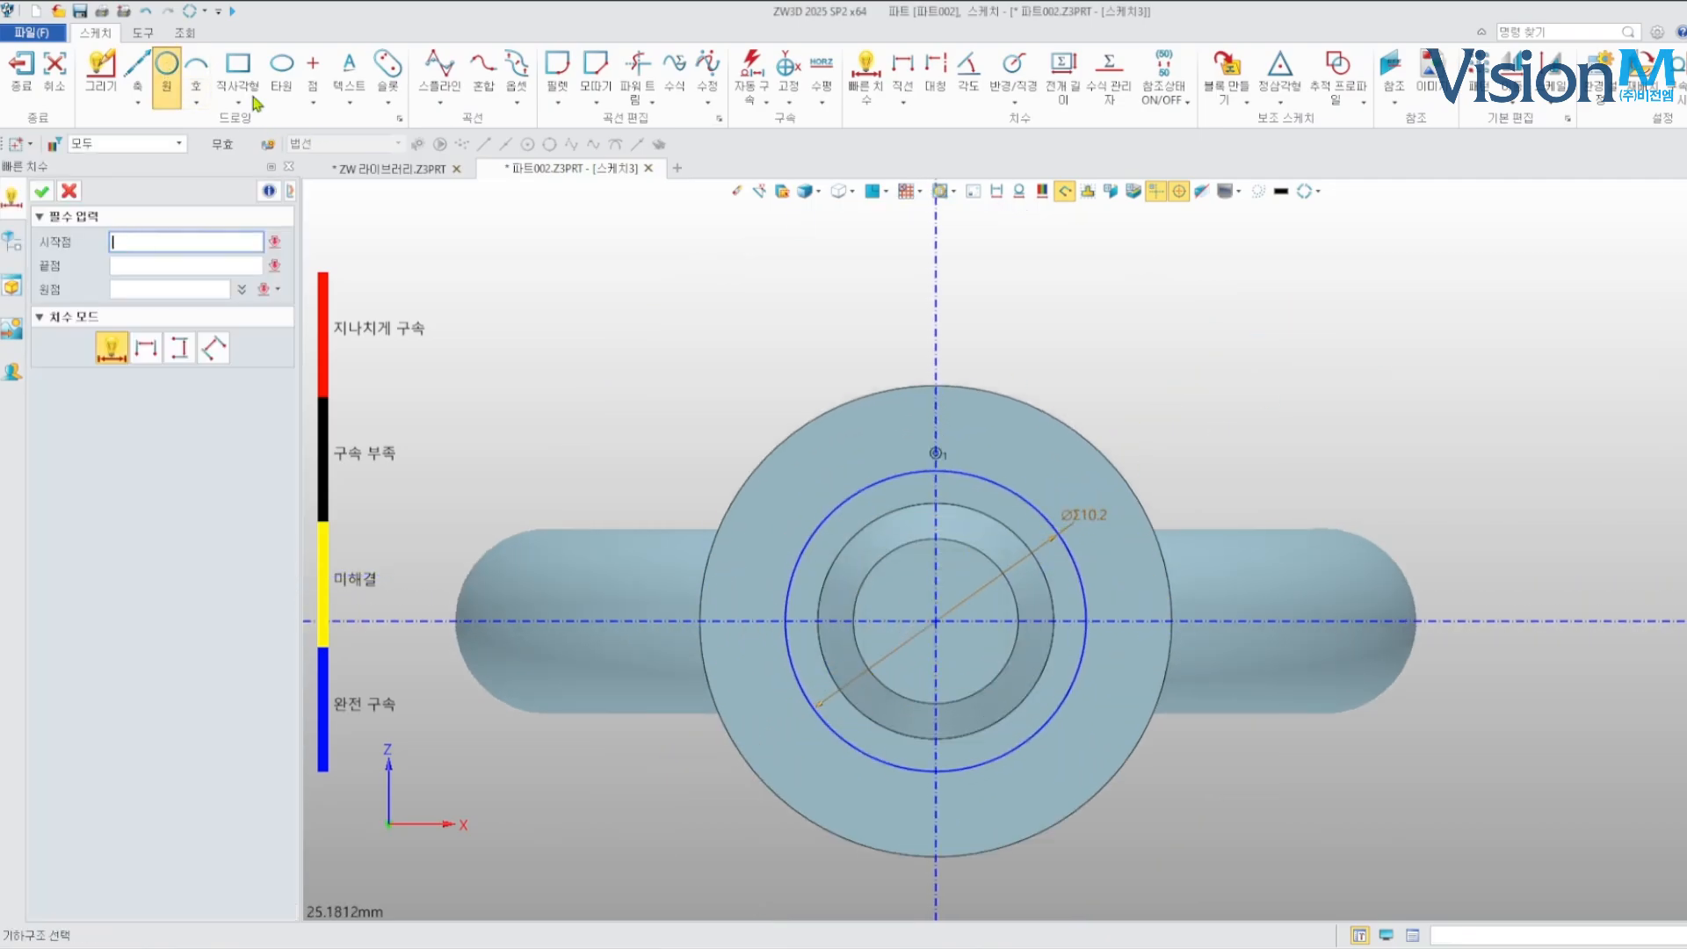
click(167, 70)
click(936, 621)
scroll(984, 605, down, 3)
middle_click(1141, 482)
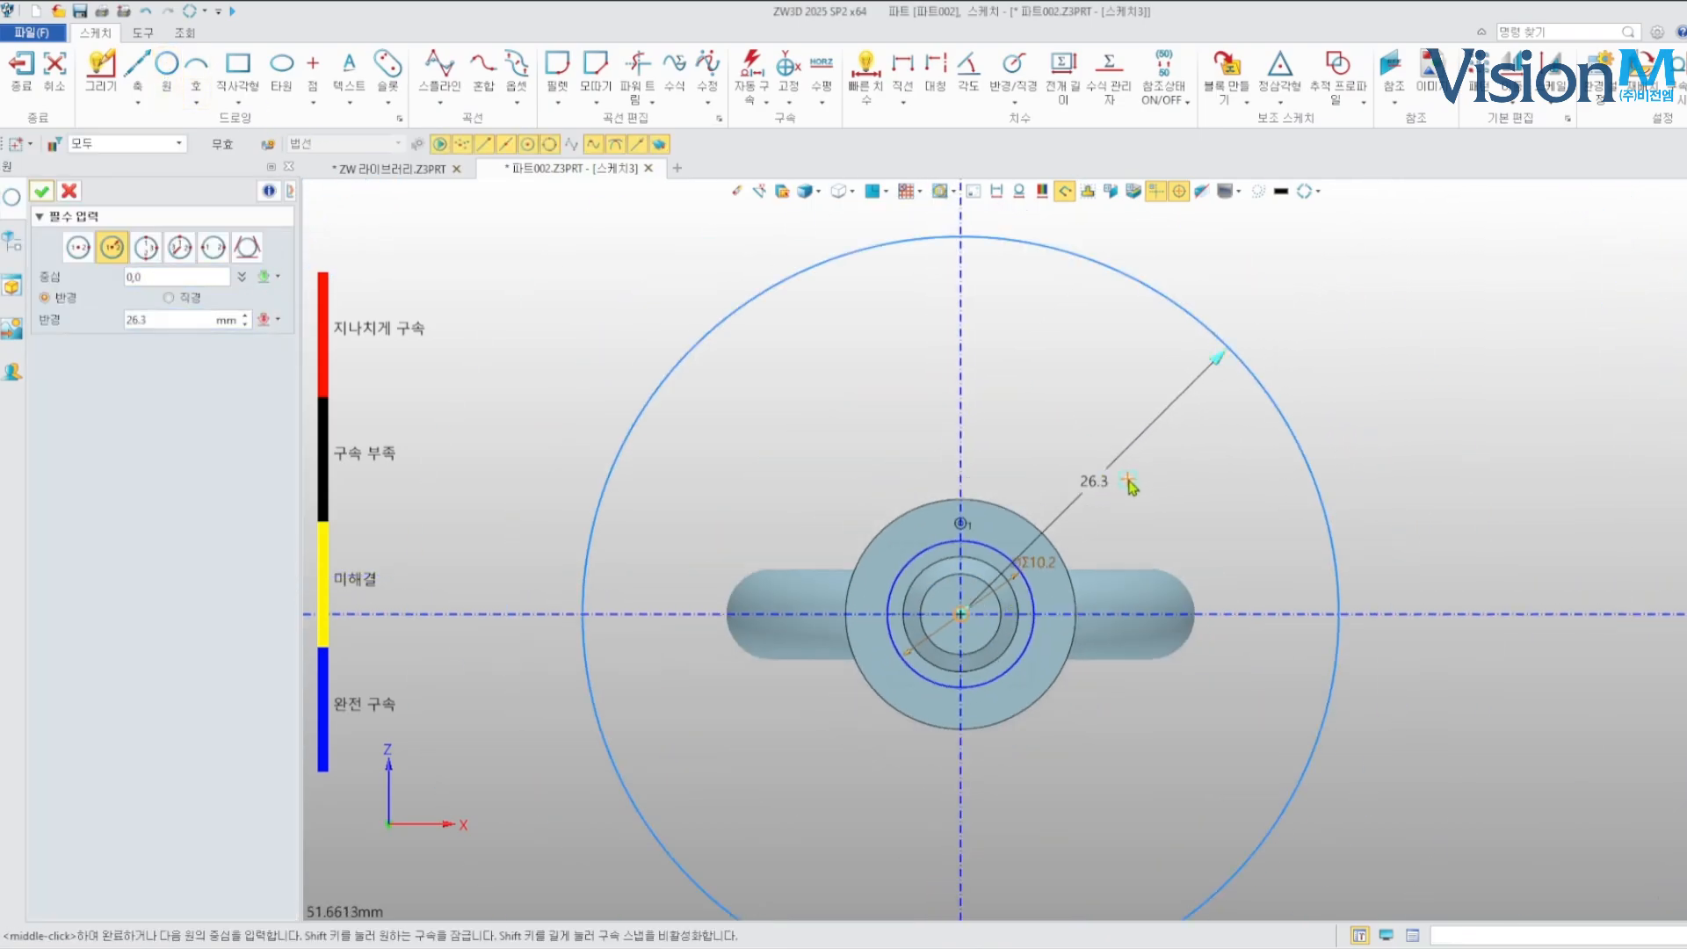
middle_click(1227, 451)
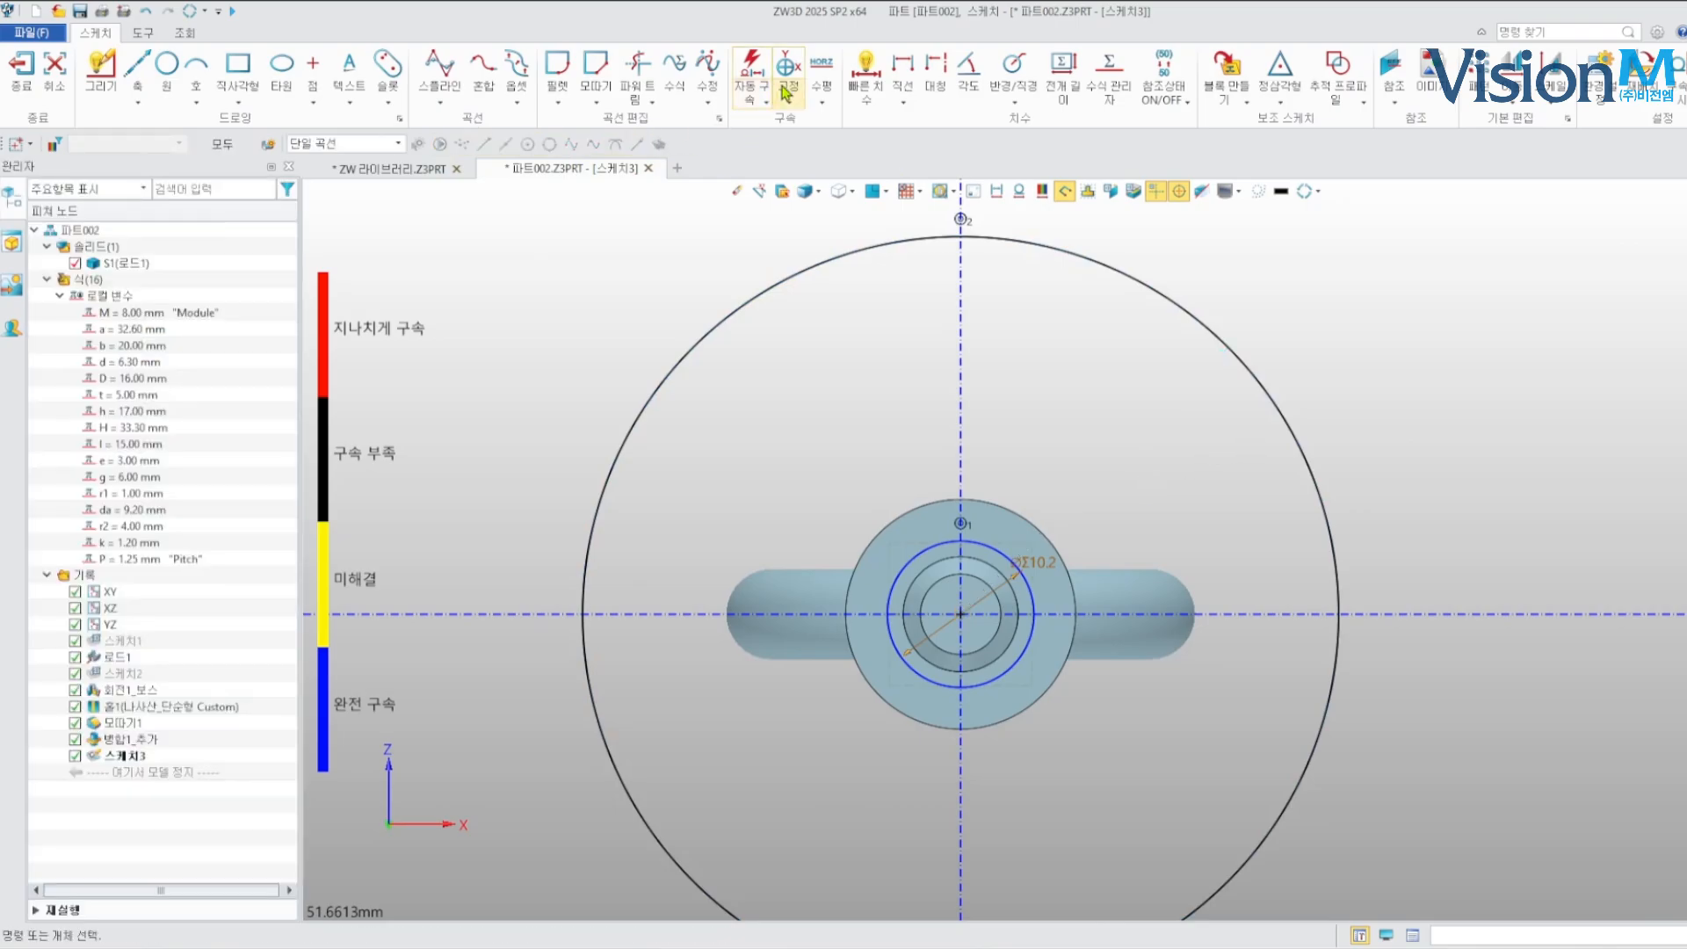
Set the second circle's diameter to 6 mm and finish the sketch
click(865, 71)
click(1148, 272)
click(1256, 290)
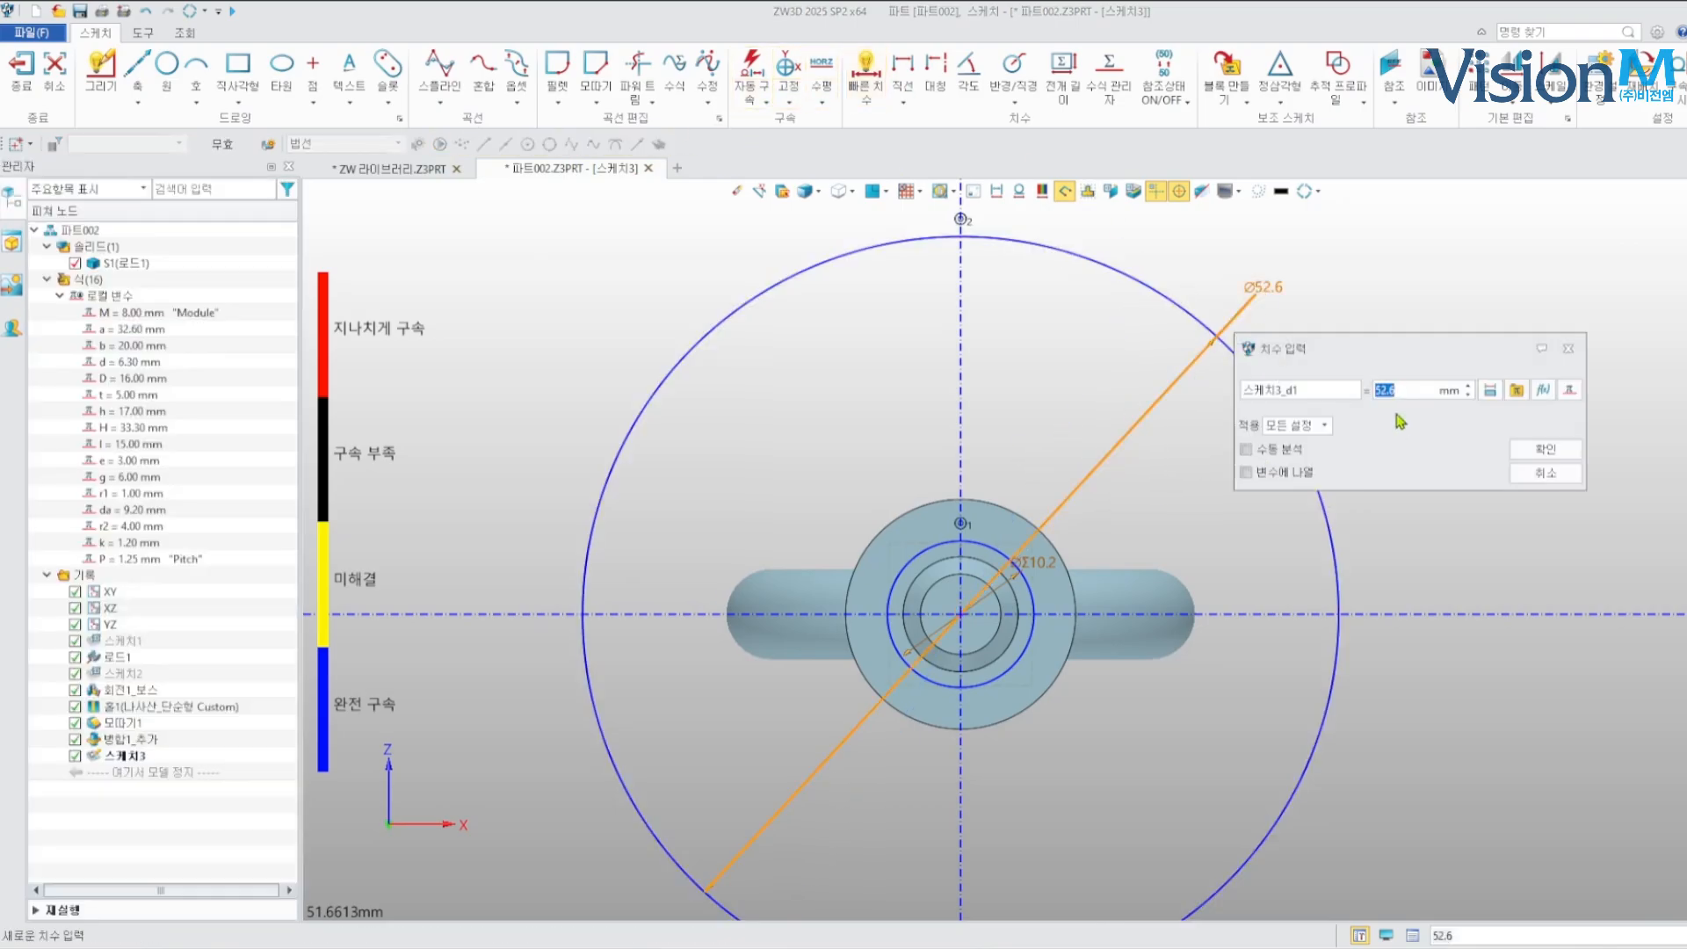
text(6)
key(Return)
scroll(986, 612, up, 3)
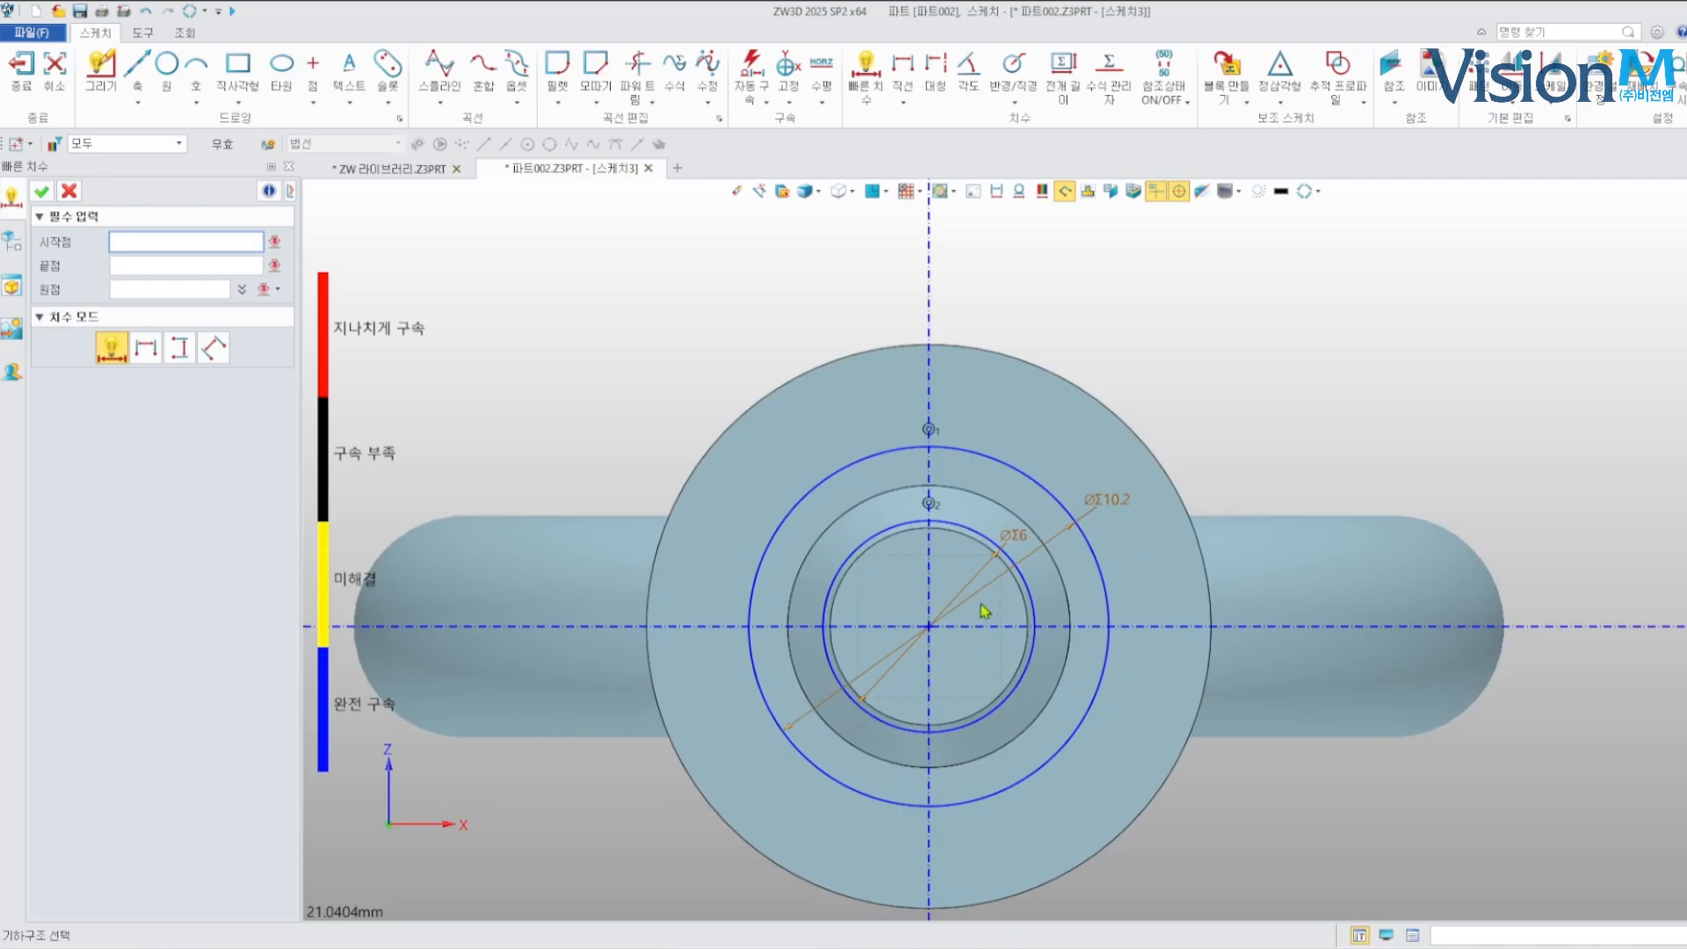
click(41, 192)
right_drag(654, 306, 654, 298)
click(21, 70)
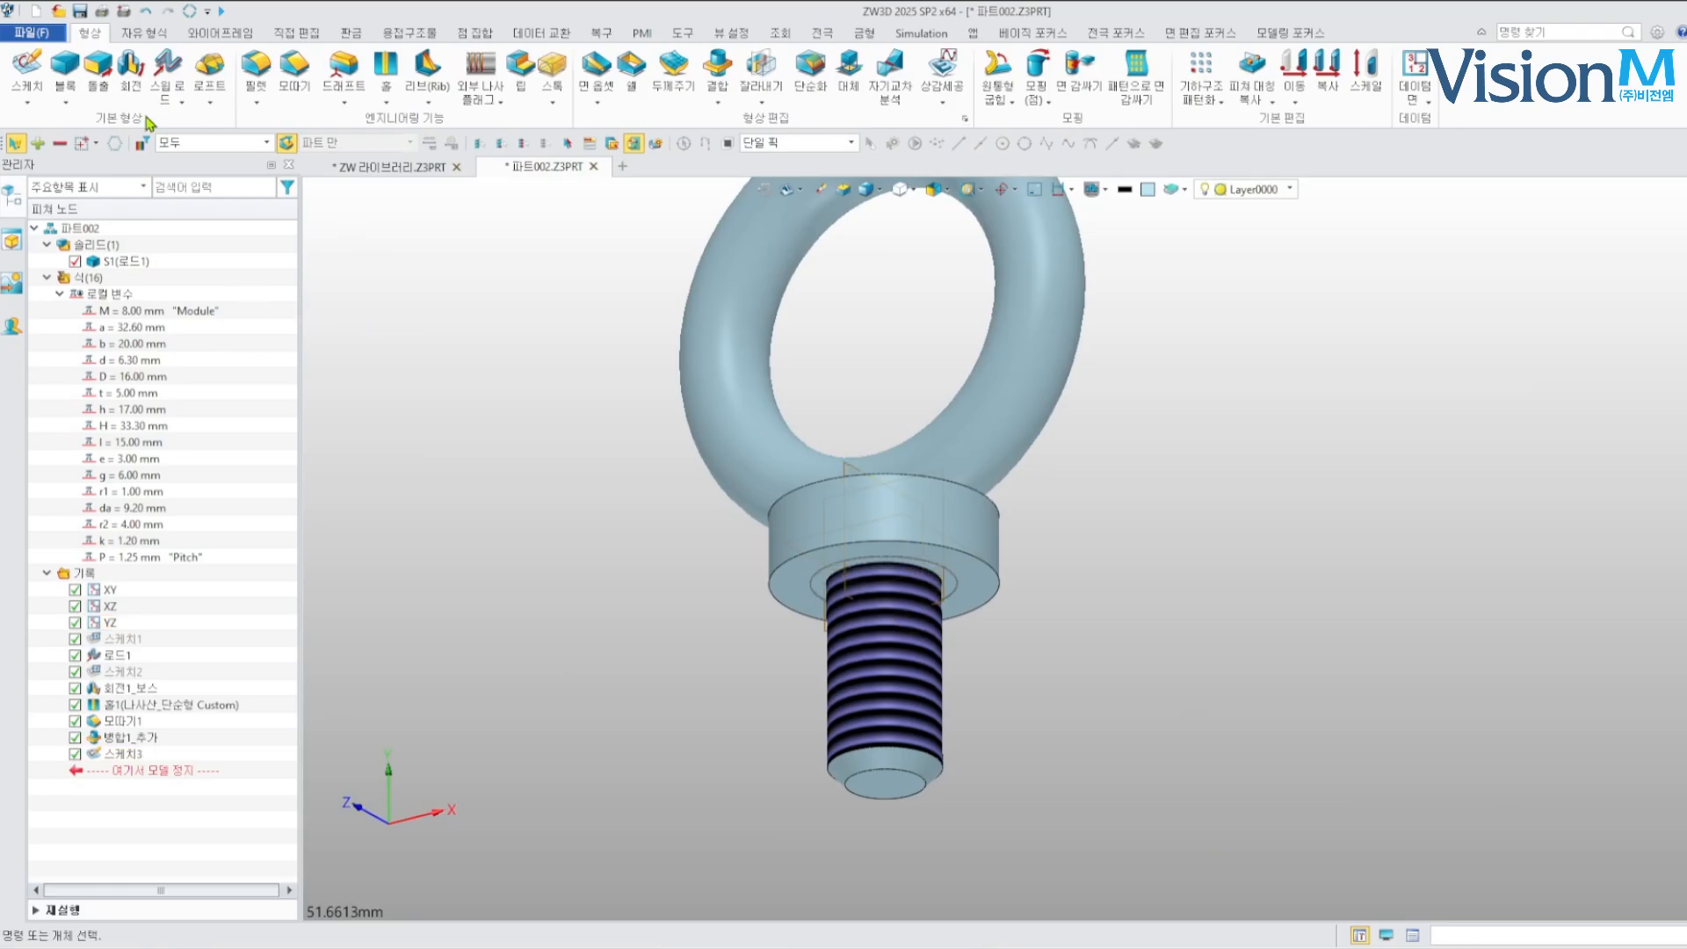
Extrude the two-circle sketch down along the shank from 0 to the expression e, cutting a relief neck below the collar
click(98, 70)
click(949, 591)
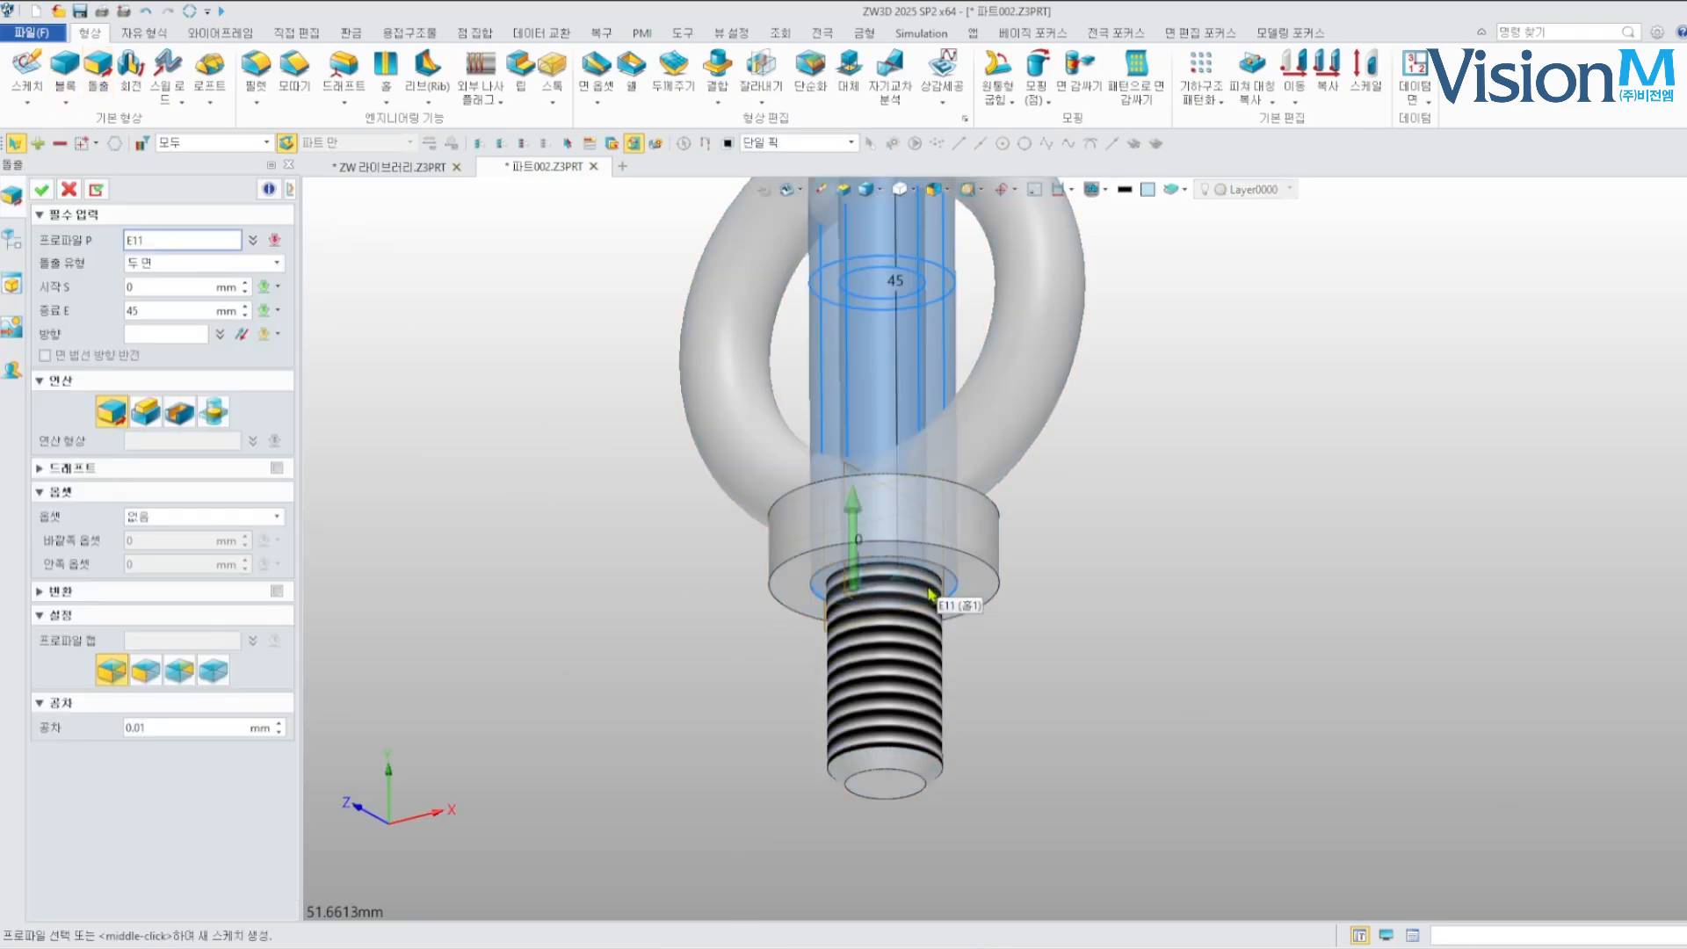
click(242, 335)
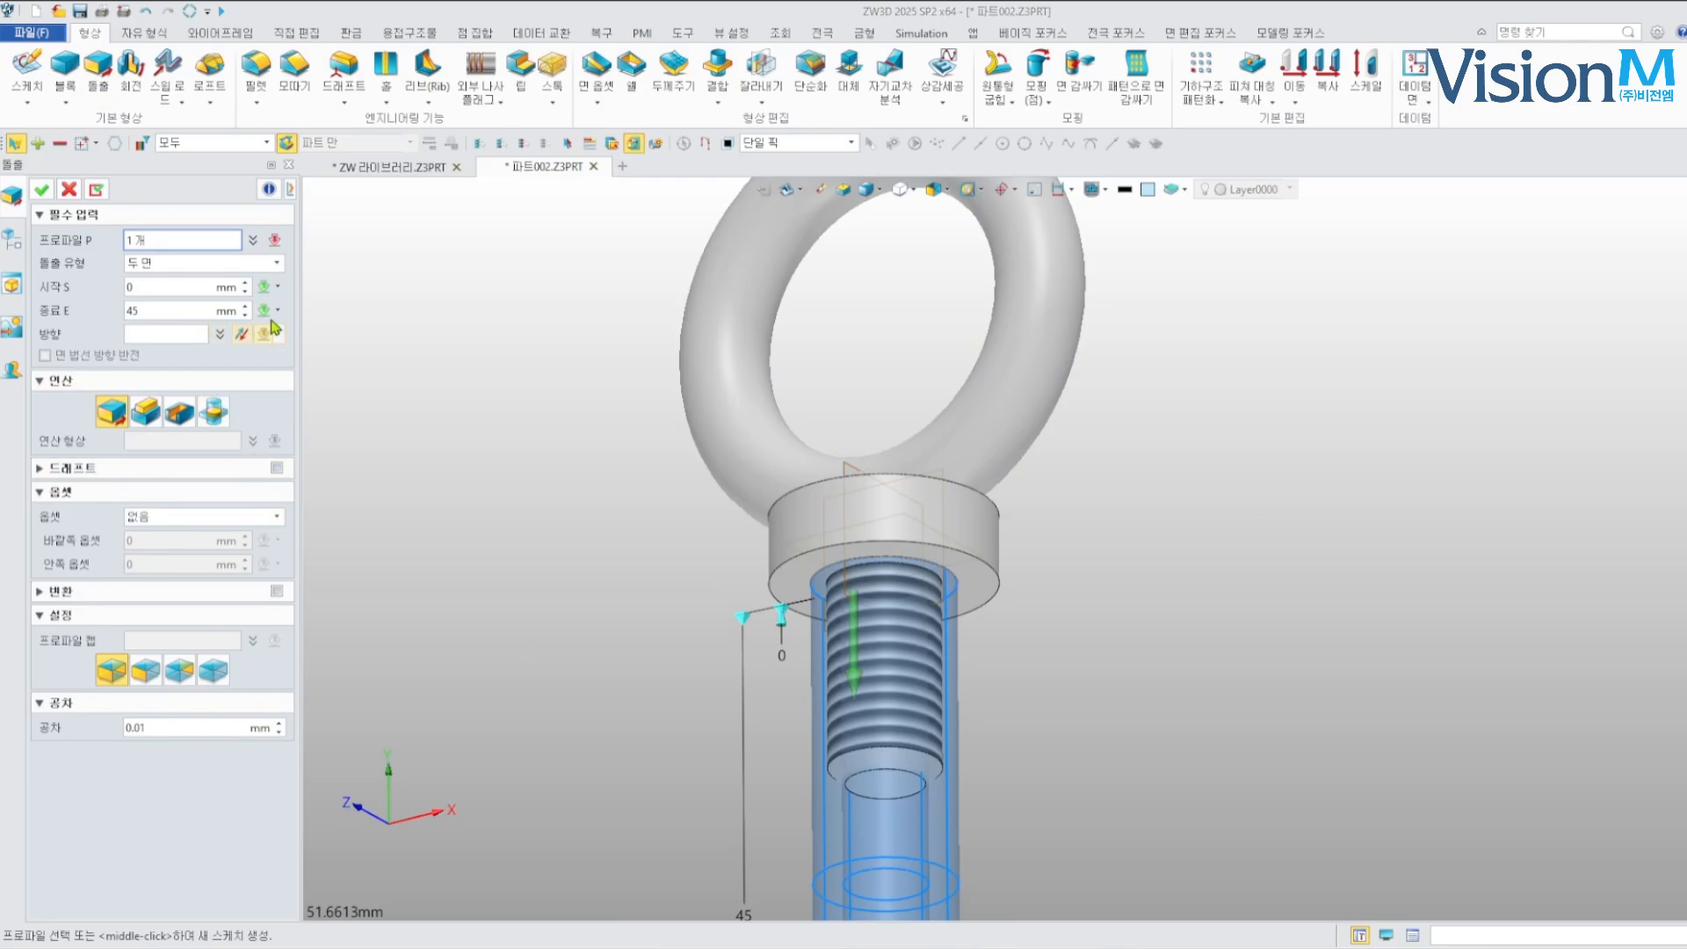
click(278, 310)
click(305, 393)
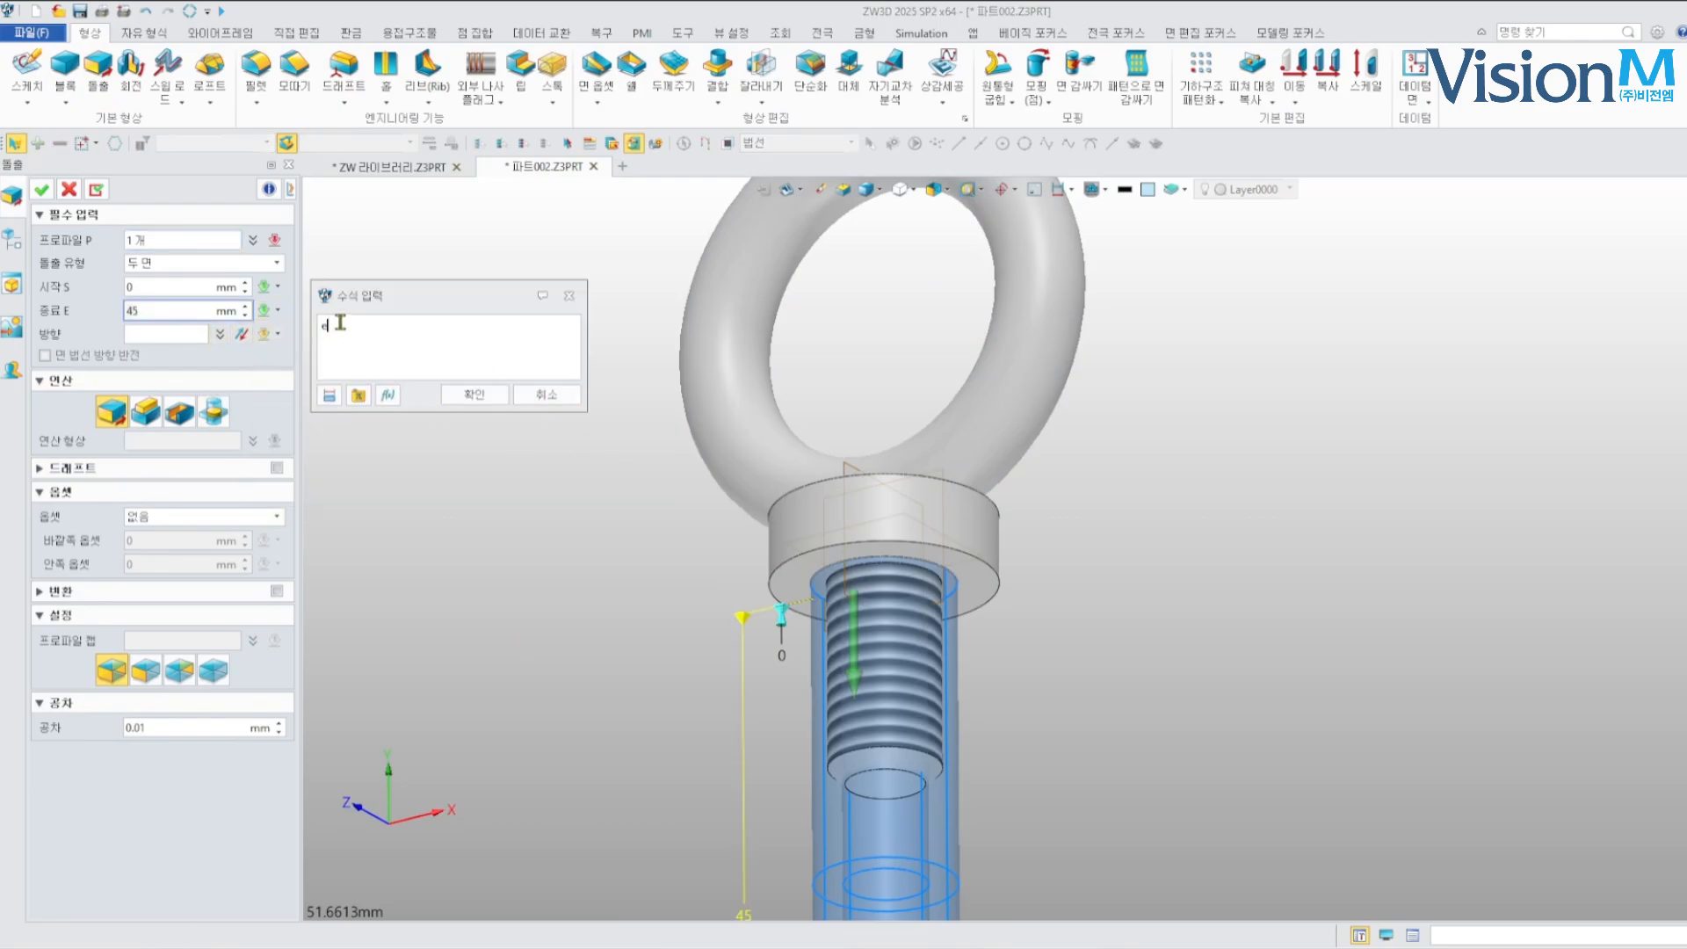
click(474, 395)
right_drag(589, 581, 595, 587)
click(180, 413)
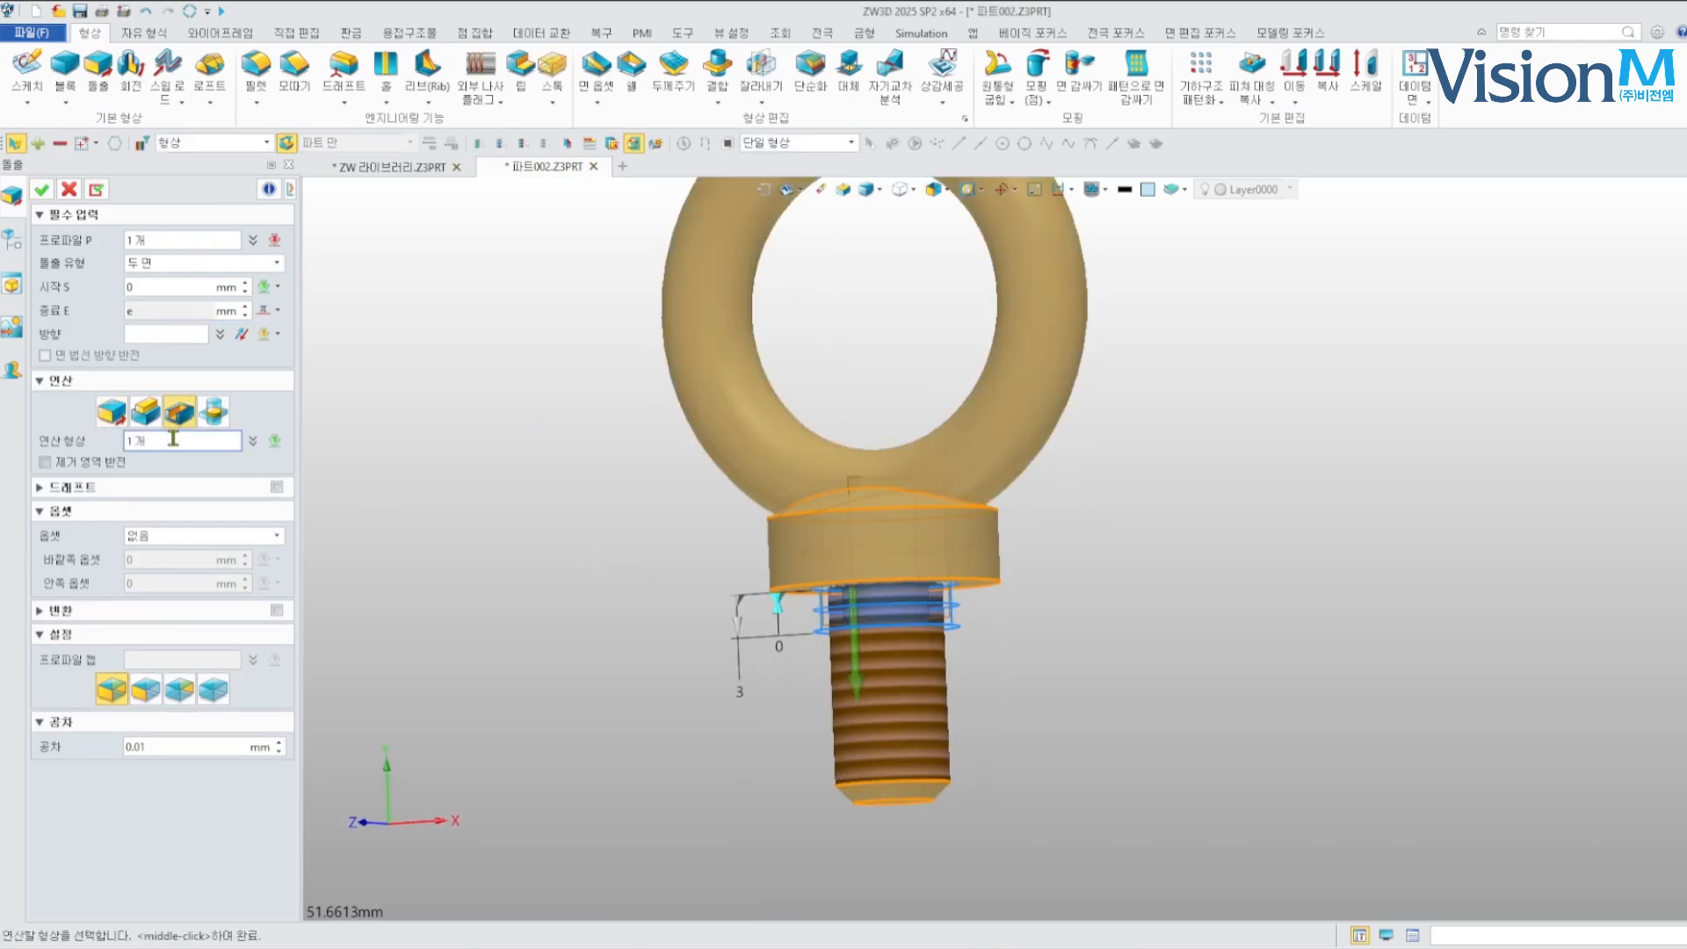
click(41, 190)
Hide the XY datum plane around the eye bolt
right_drag(873, 445, 879, 436)
right_drag(778, 486, 735, 506)
scroll(734, 506, down, 2)
right_click(757, 533)
click(687, 527)
middle_drag(688, 531, 583, 574)
scroll(587, 575, up, 1)
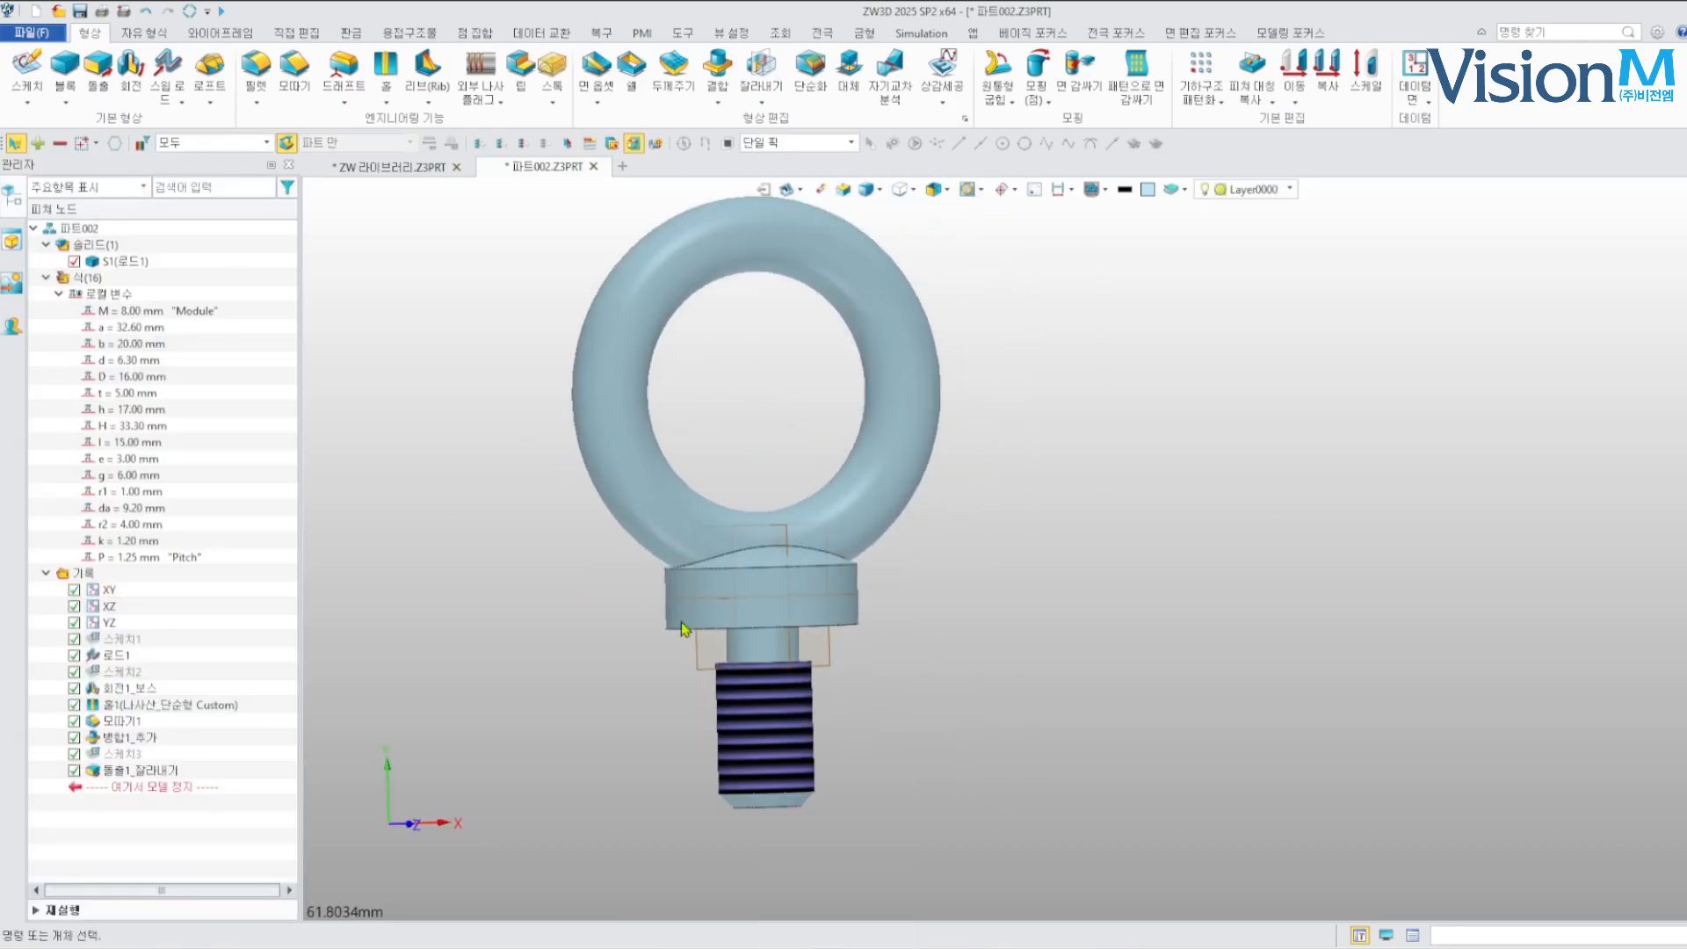
right_click(702, 659)
click(749, 261)
mouse_move(492, 647)
right_down()
mouse_move(561, 642)
mouse_move(492, 637)
right_up()
right_drag(607, 605, 687, 451)
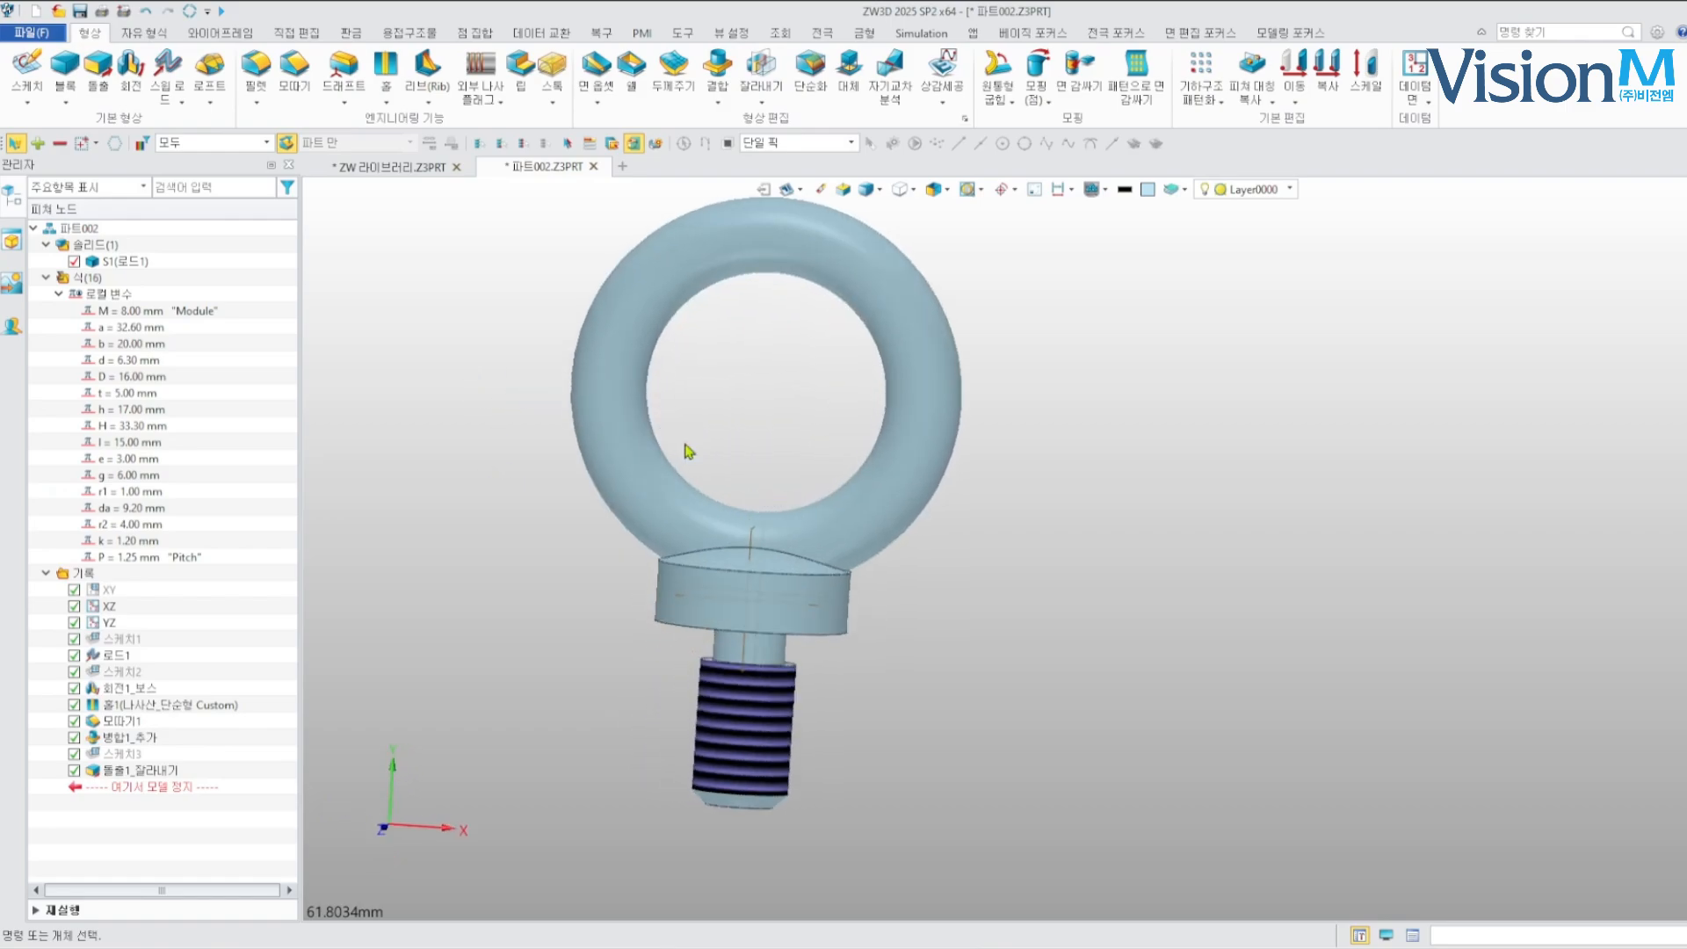
right_drag(823, 481, 527, 678)
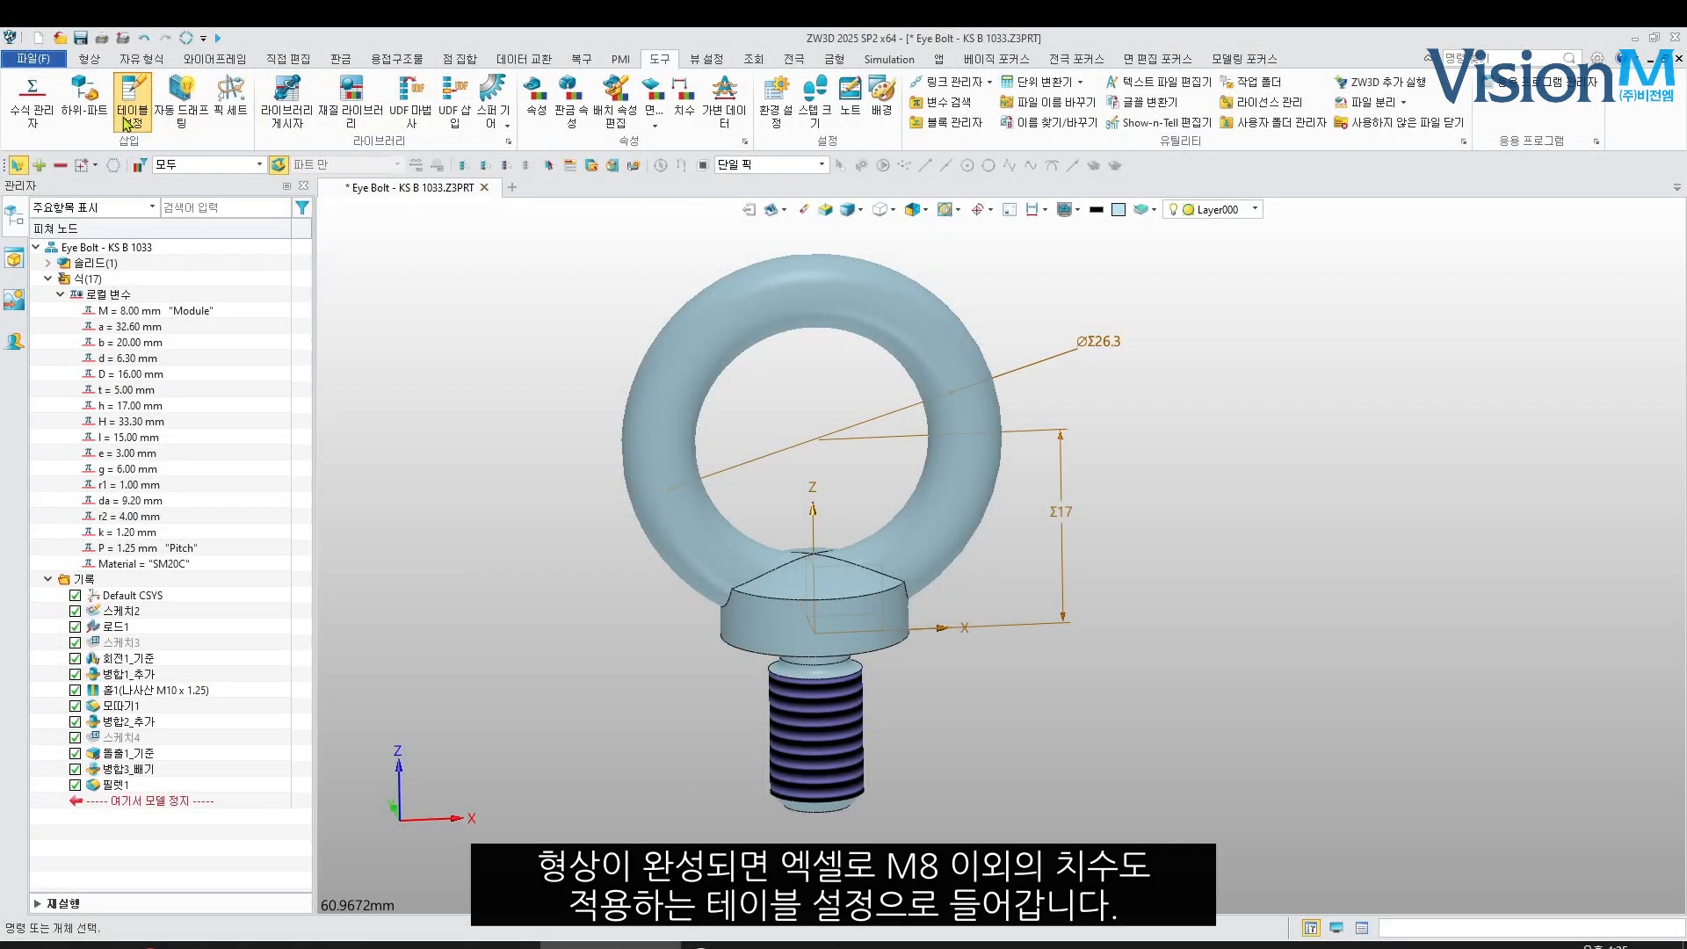
Add all local variables from M to Material to the part's table configuration and open the configuration table in Excel
click(133, 111)
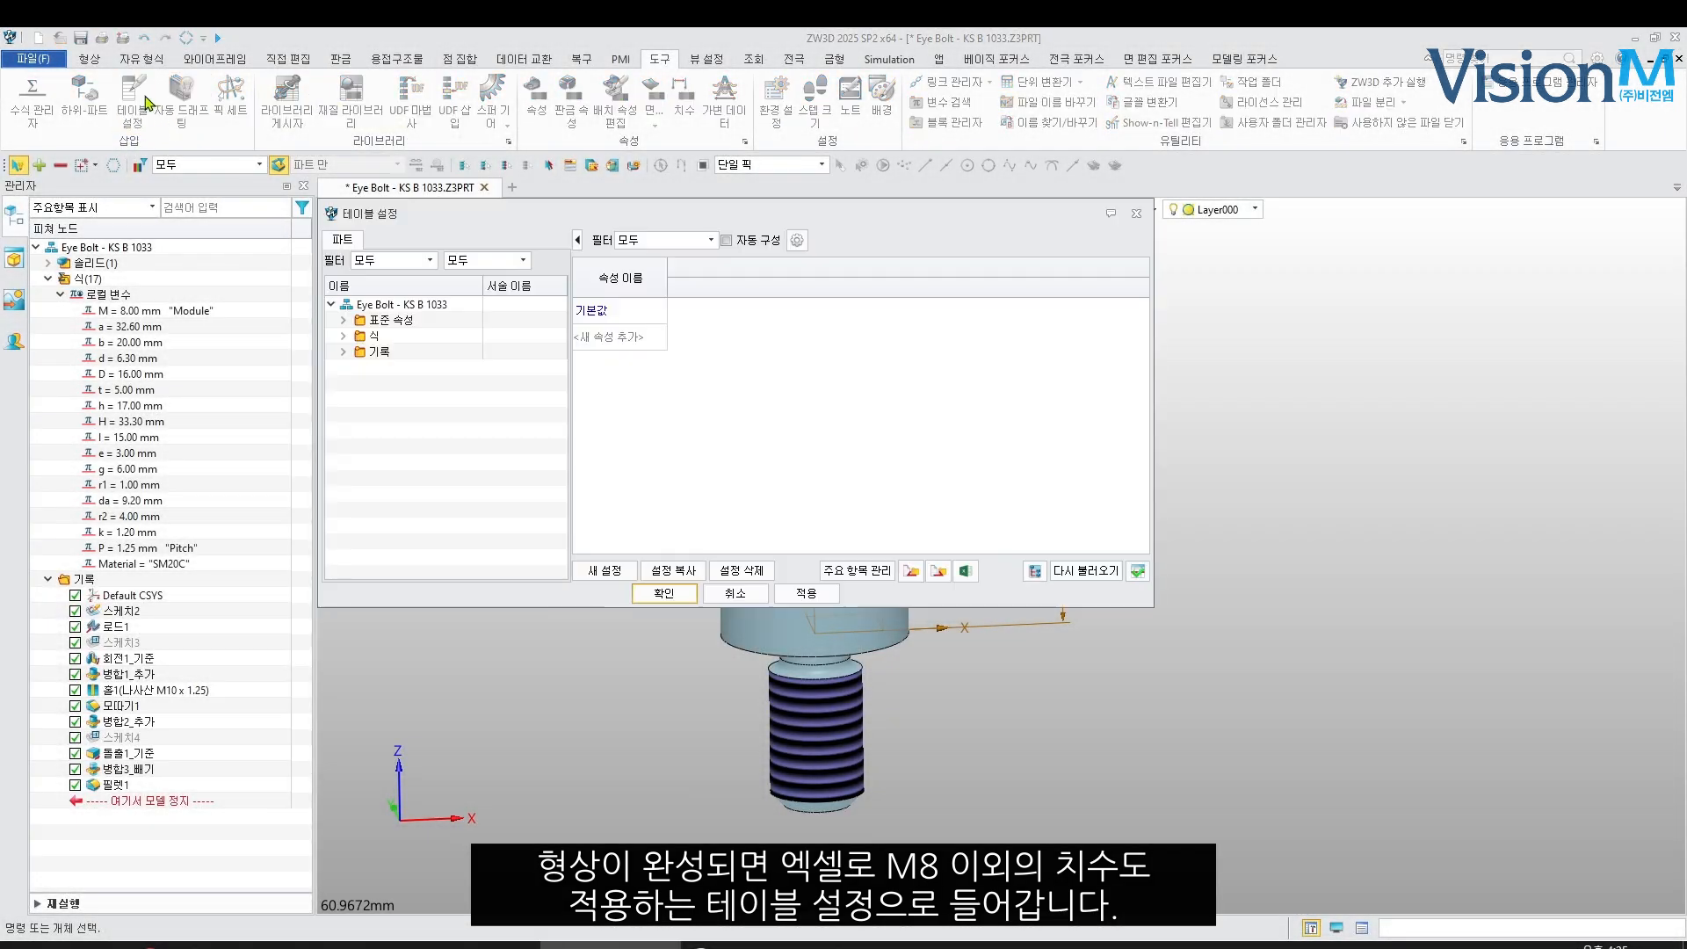
double_click(373, 336)
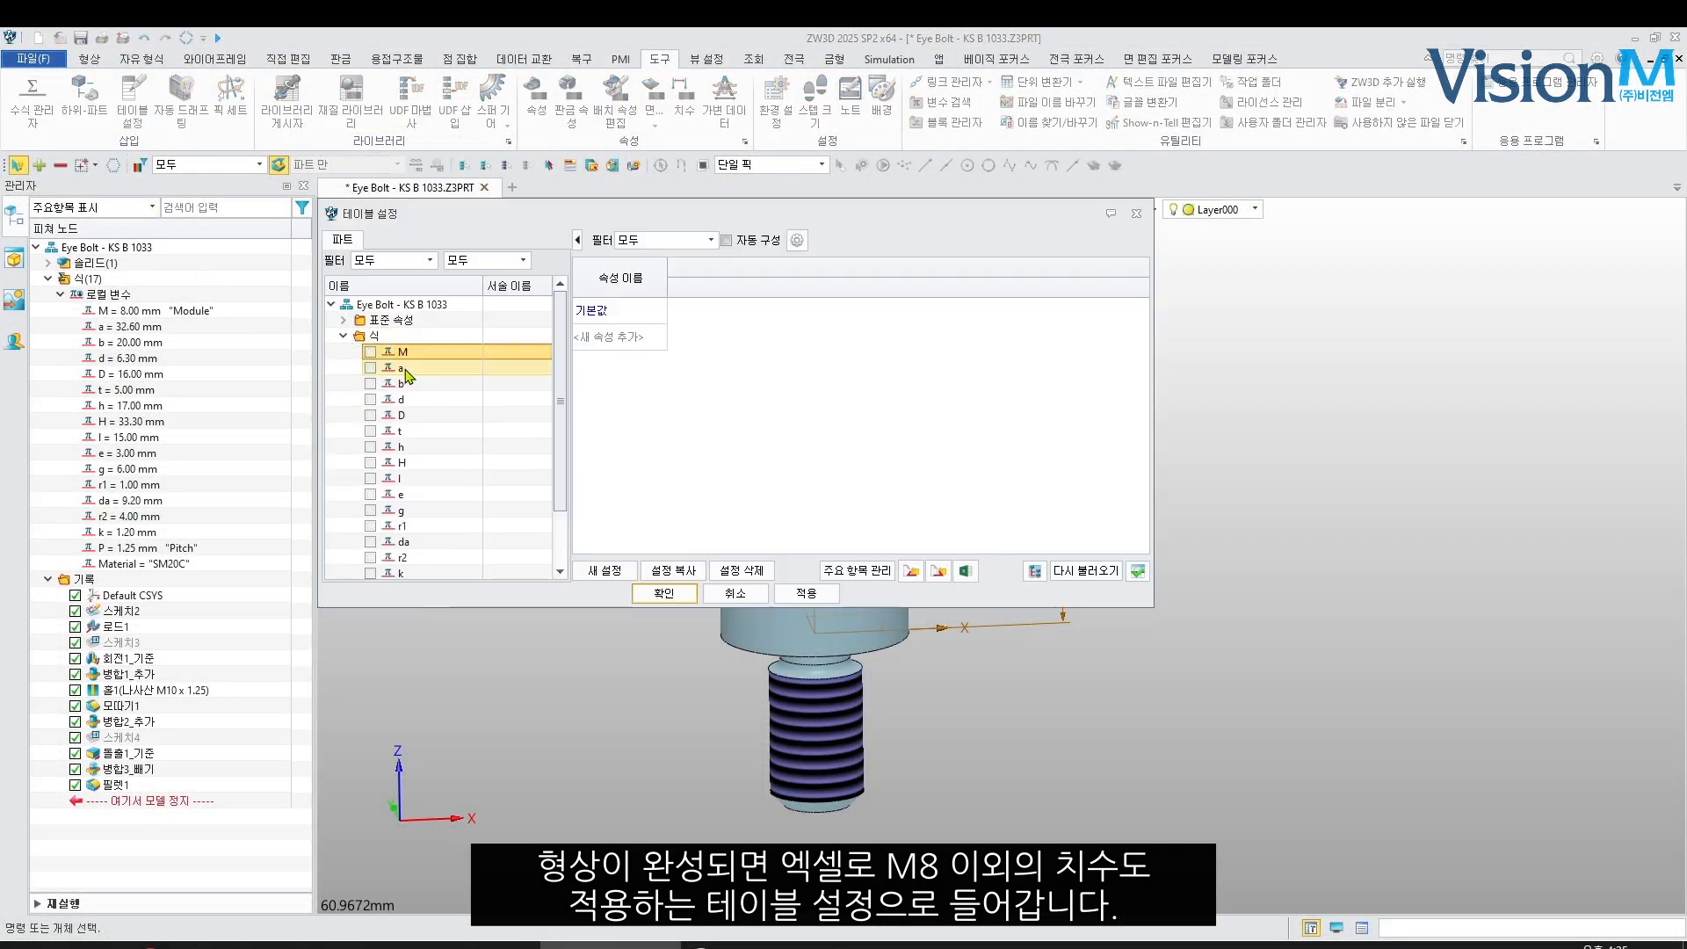
click(397, 355)
scroll(400, 369, down, 2)
shift+click(403, 541)
click(369, 541)
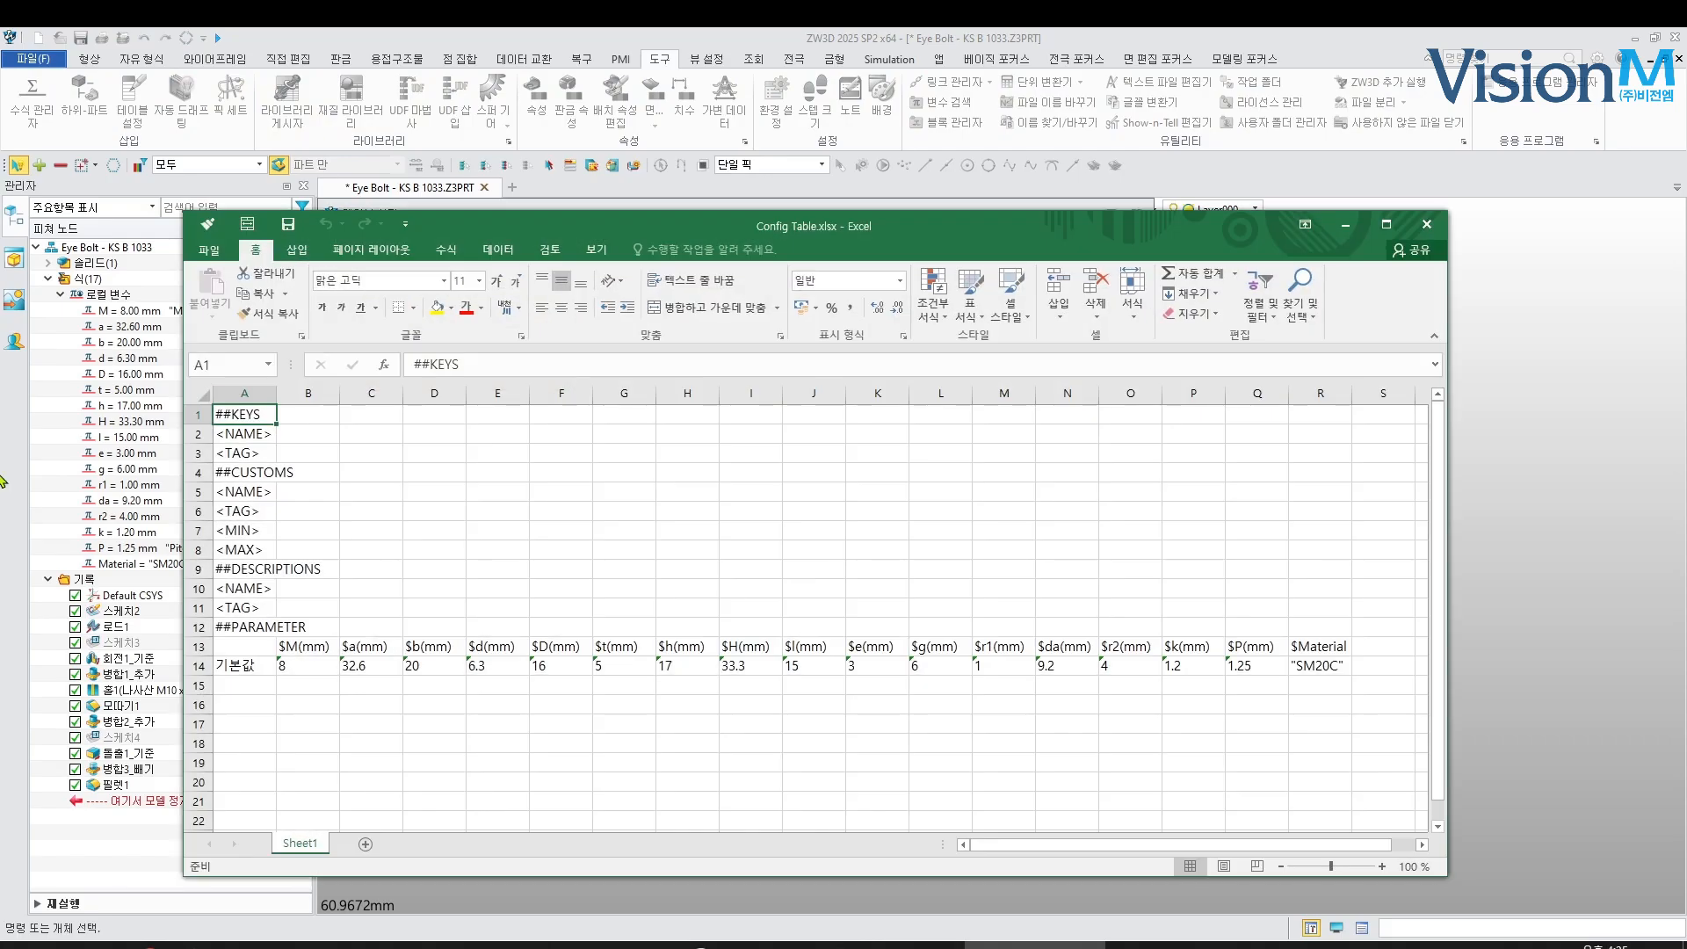
Place the configuration table beside the Eye Bolt source workbook and paste its M8 to M100 header row transposed at Q16
key(super+Right)
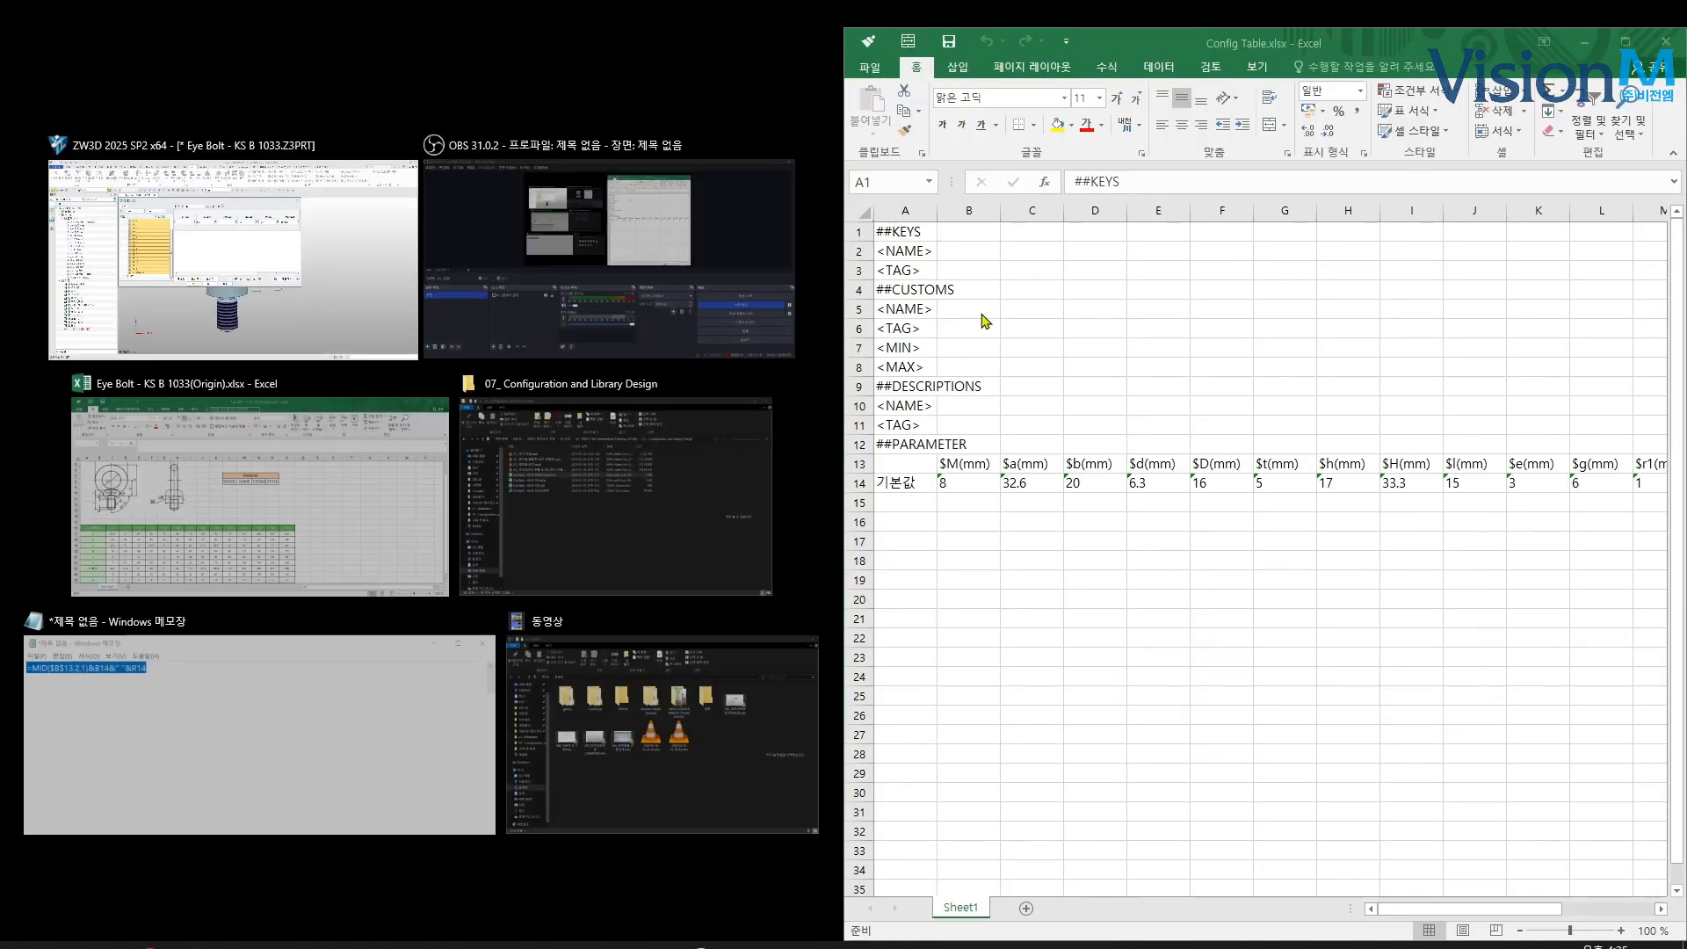
click(367, 454)
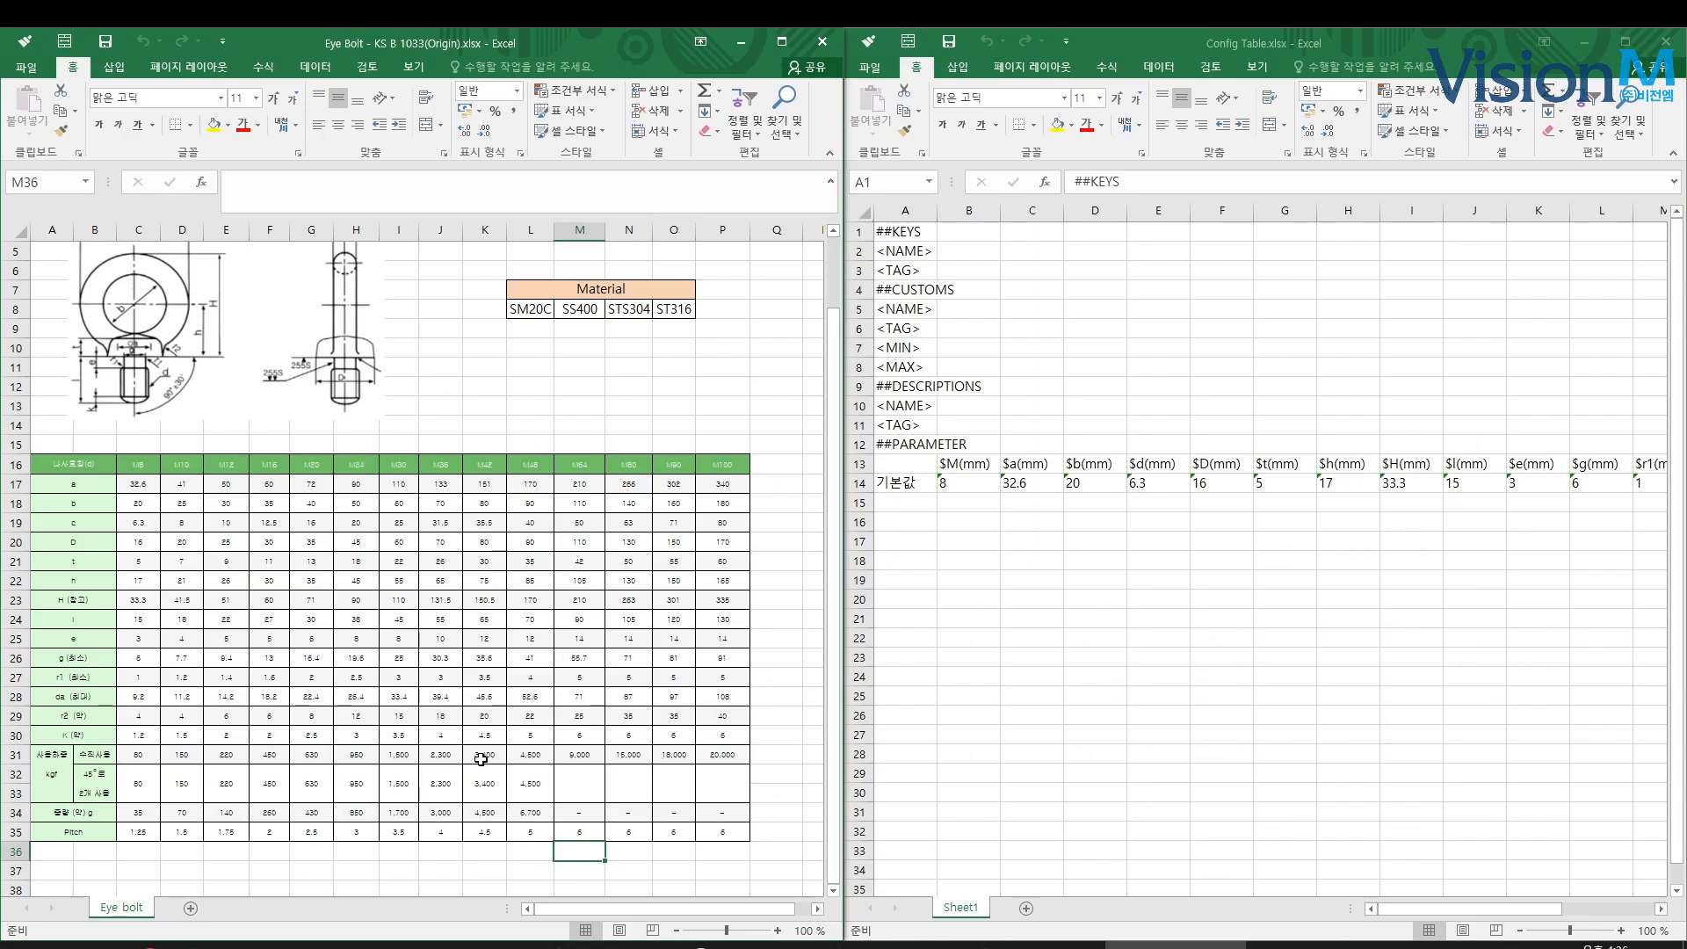
drag(136, 463, 720, 458)
key(ctrl+c)
click(774, 463)
right_click(771, 464)
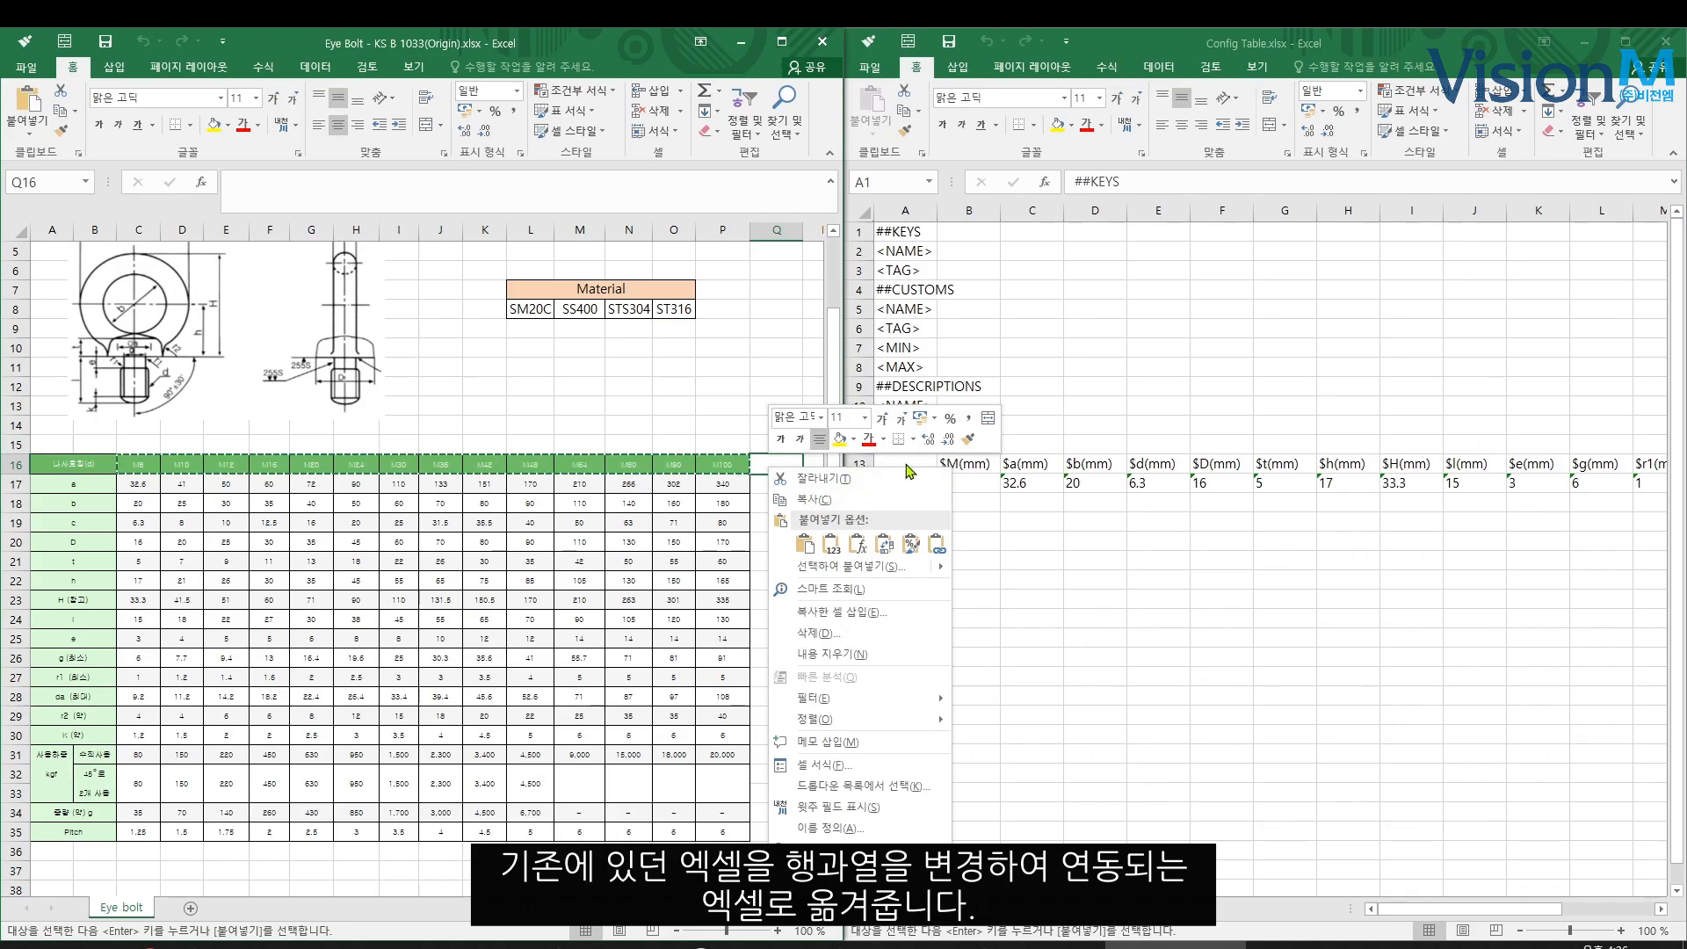
click(884, 544)
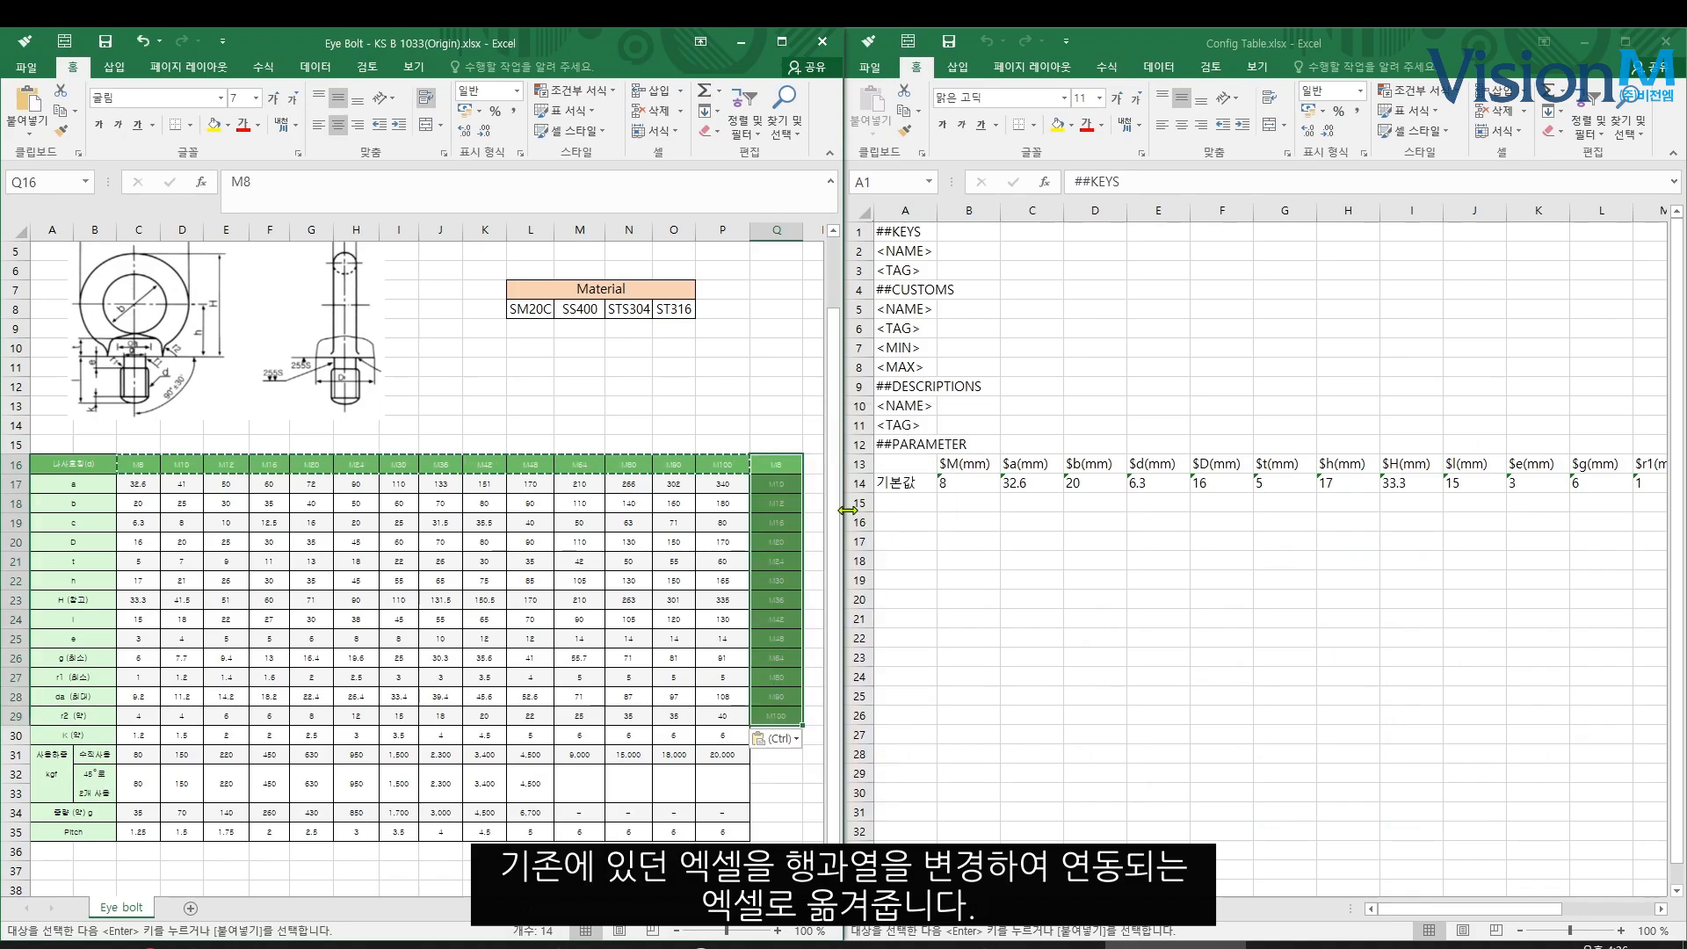
Split the transposed size names with Text to Columns at a fixed width after the letter M
click(314, 67)
click(555, 123)
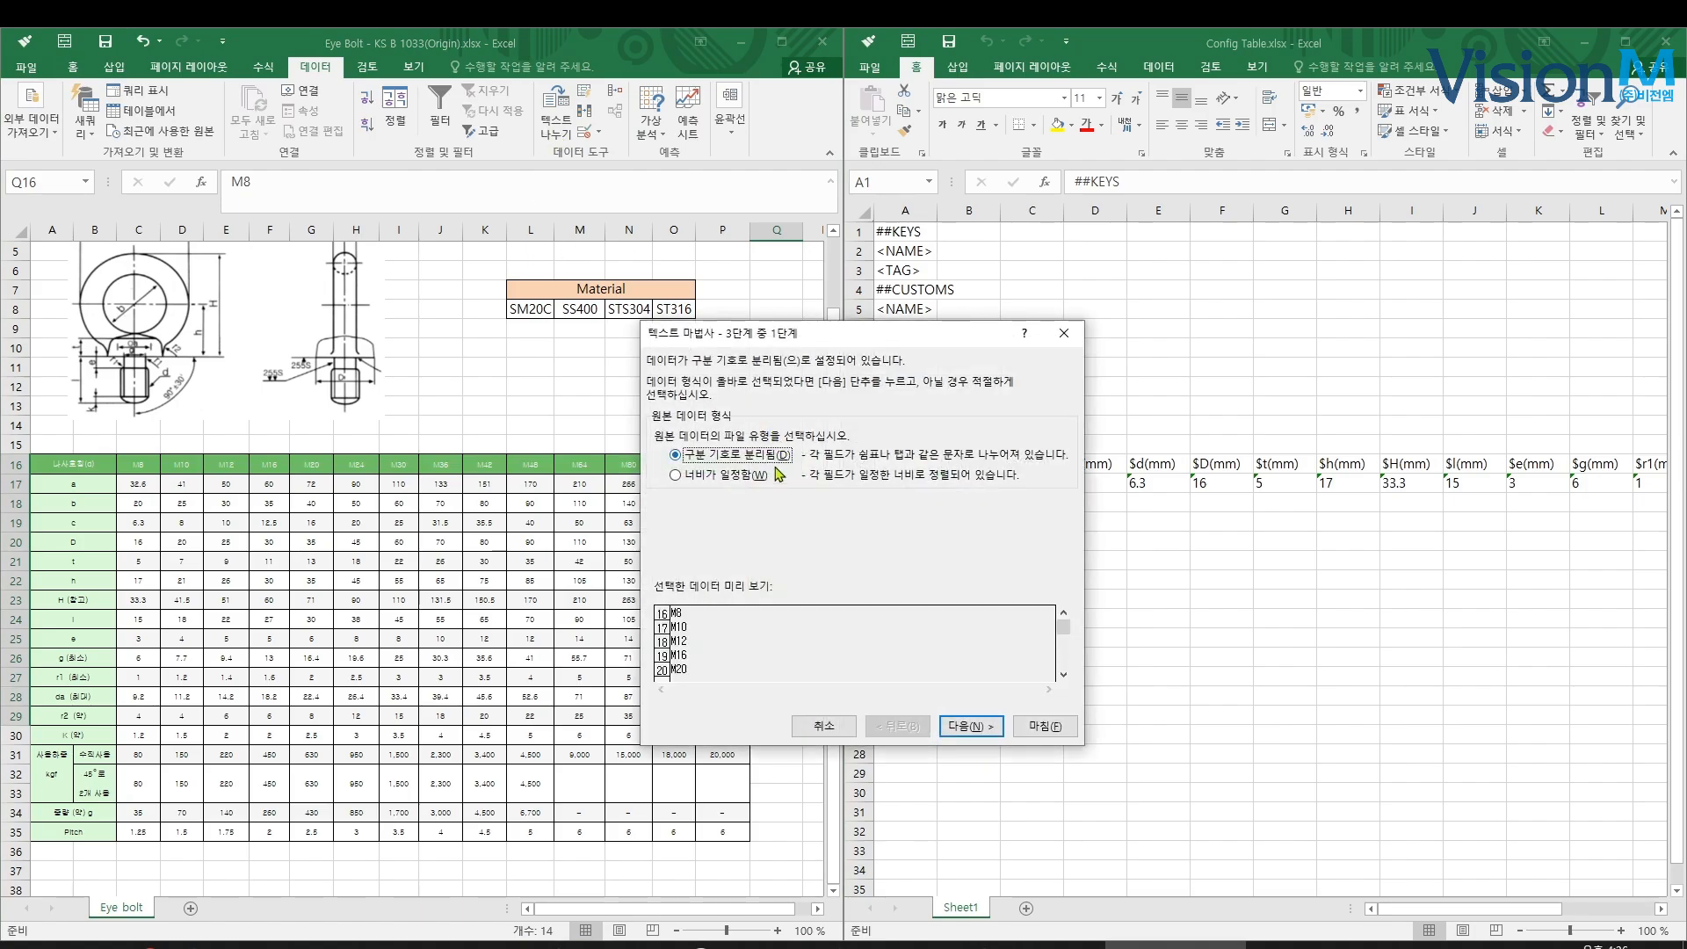
key(Return)
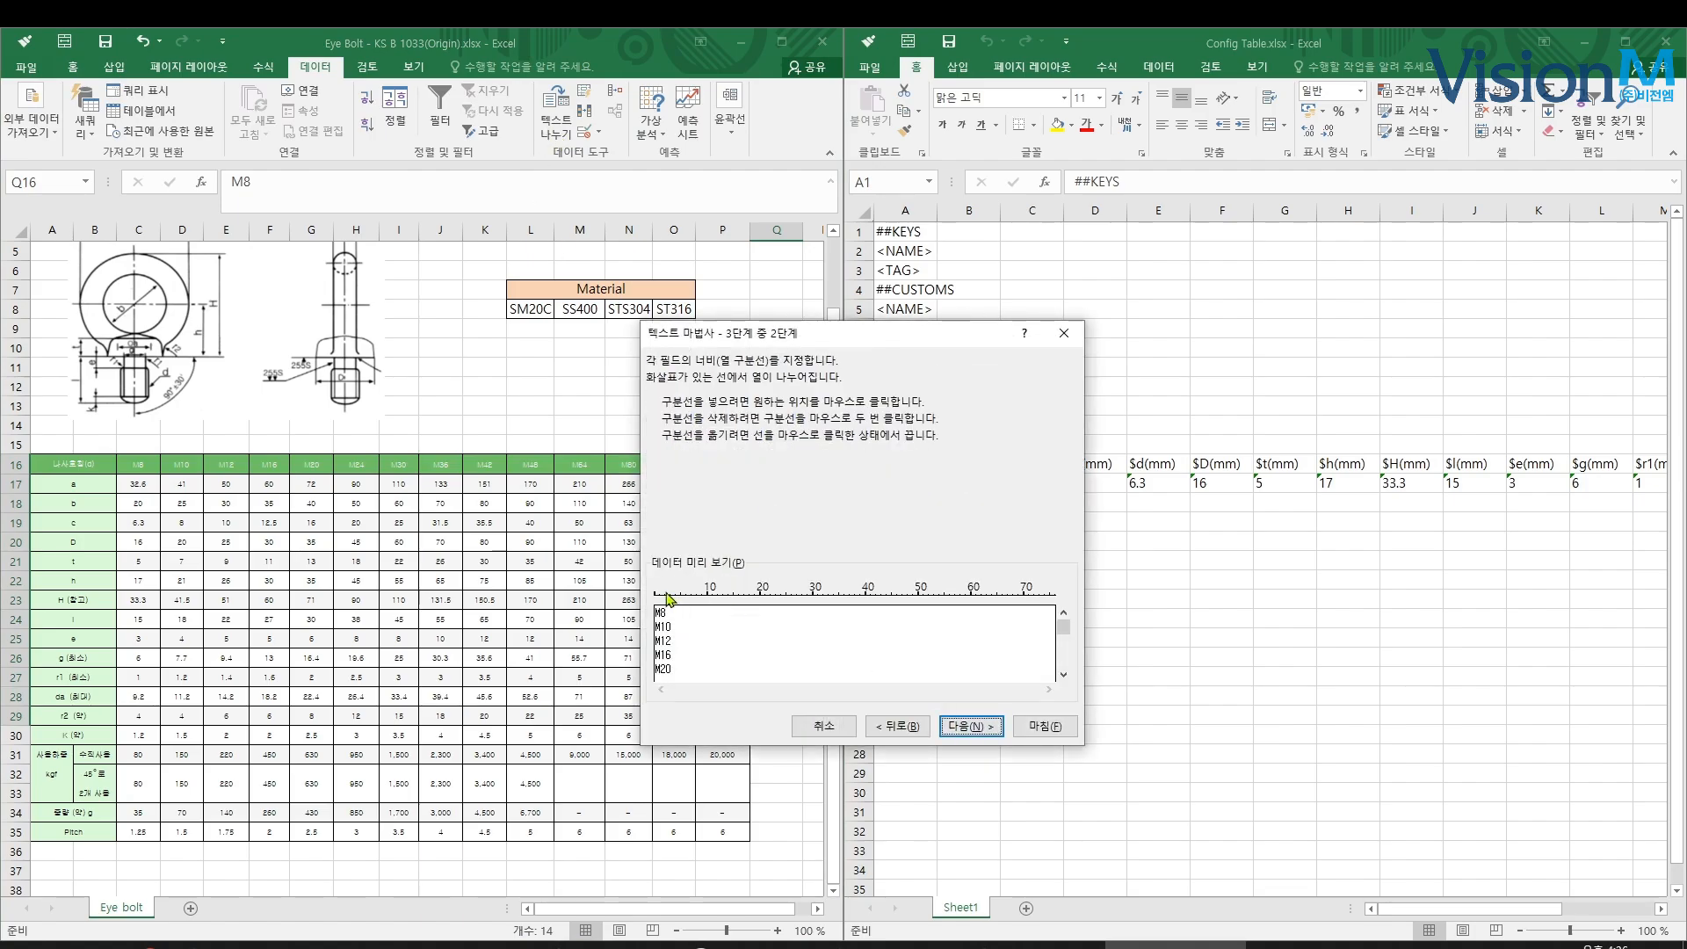
click(940, 727)
click(1044, 726)
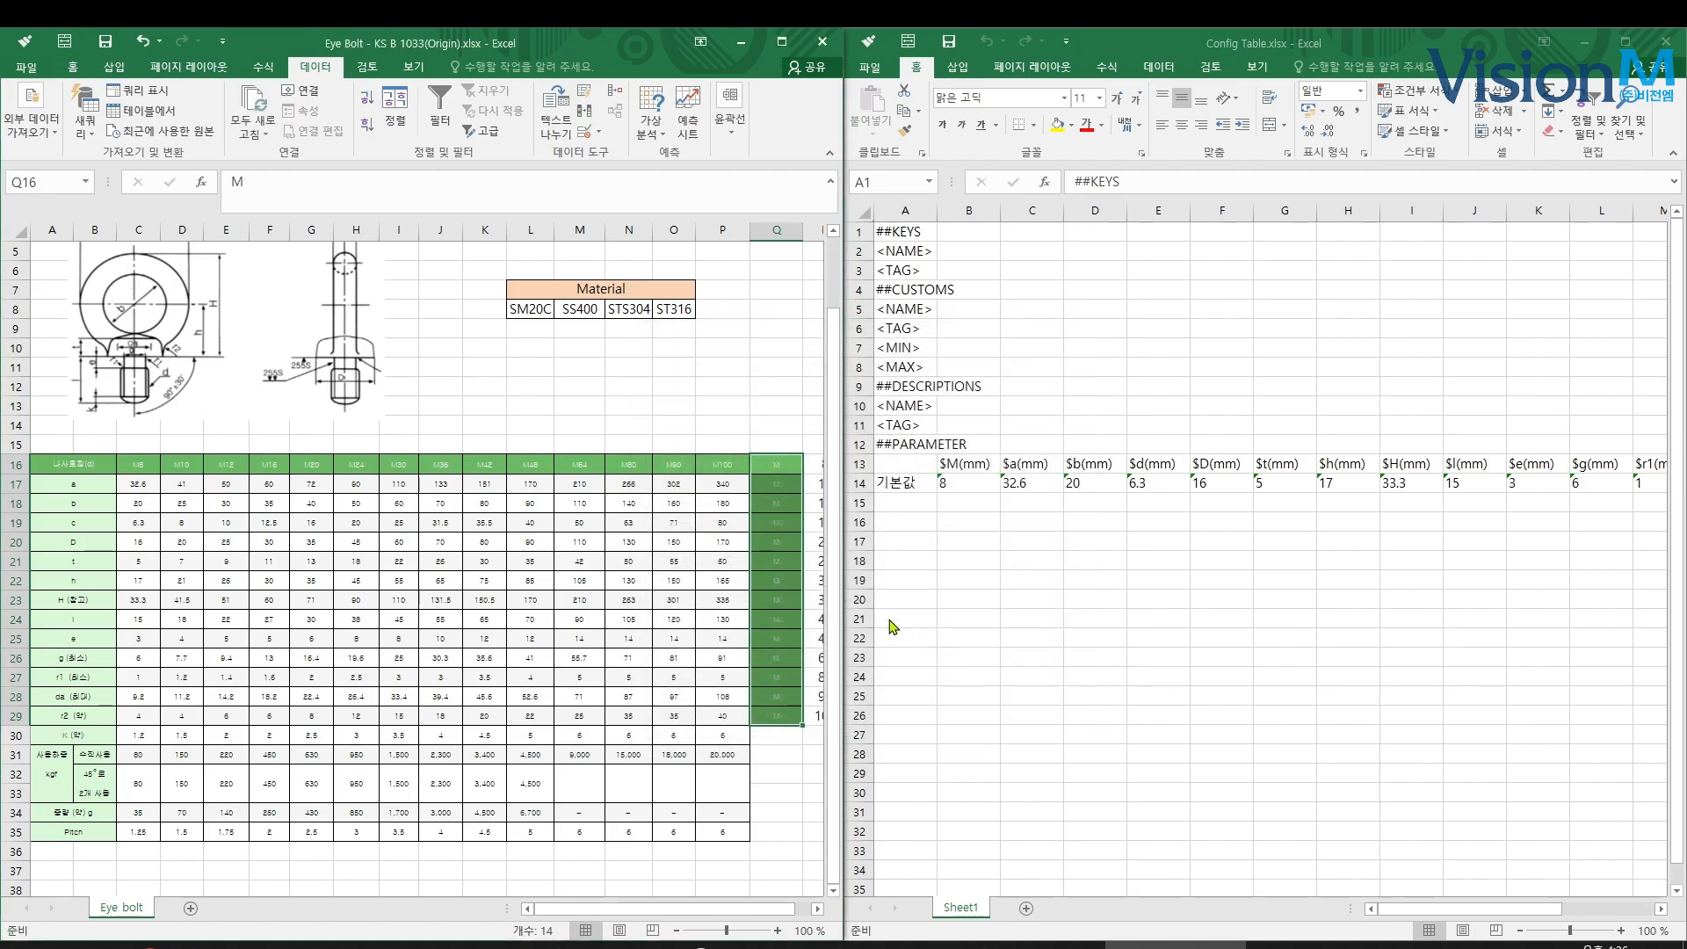
Copy the dimension values in C17:P30 and paste them transposed starting at S16
click(137, 486)
drag(718, 740, 724, 737)
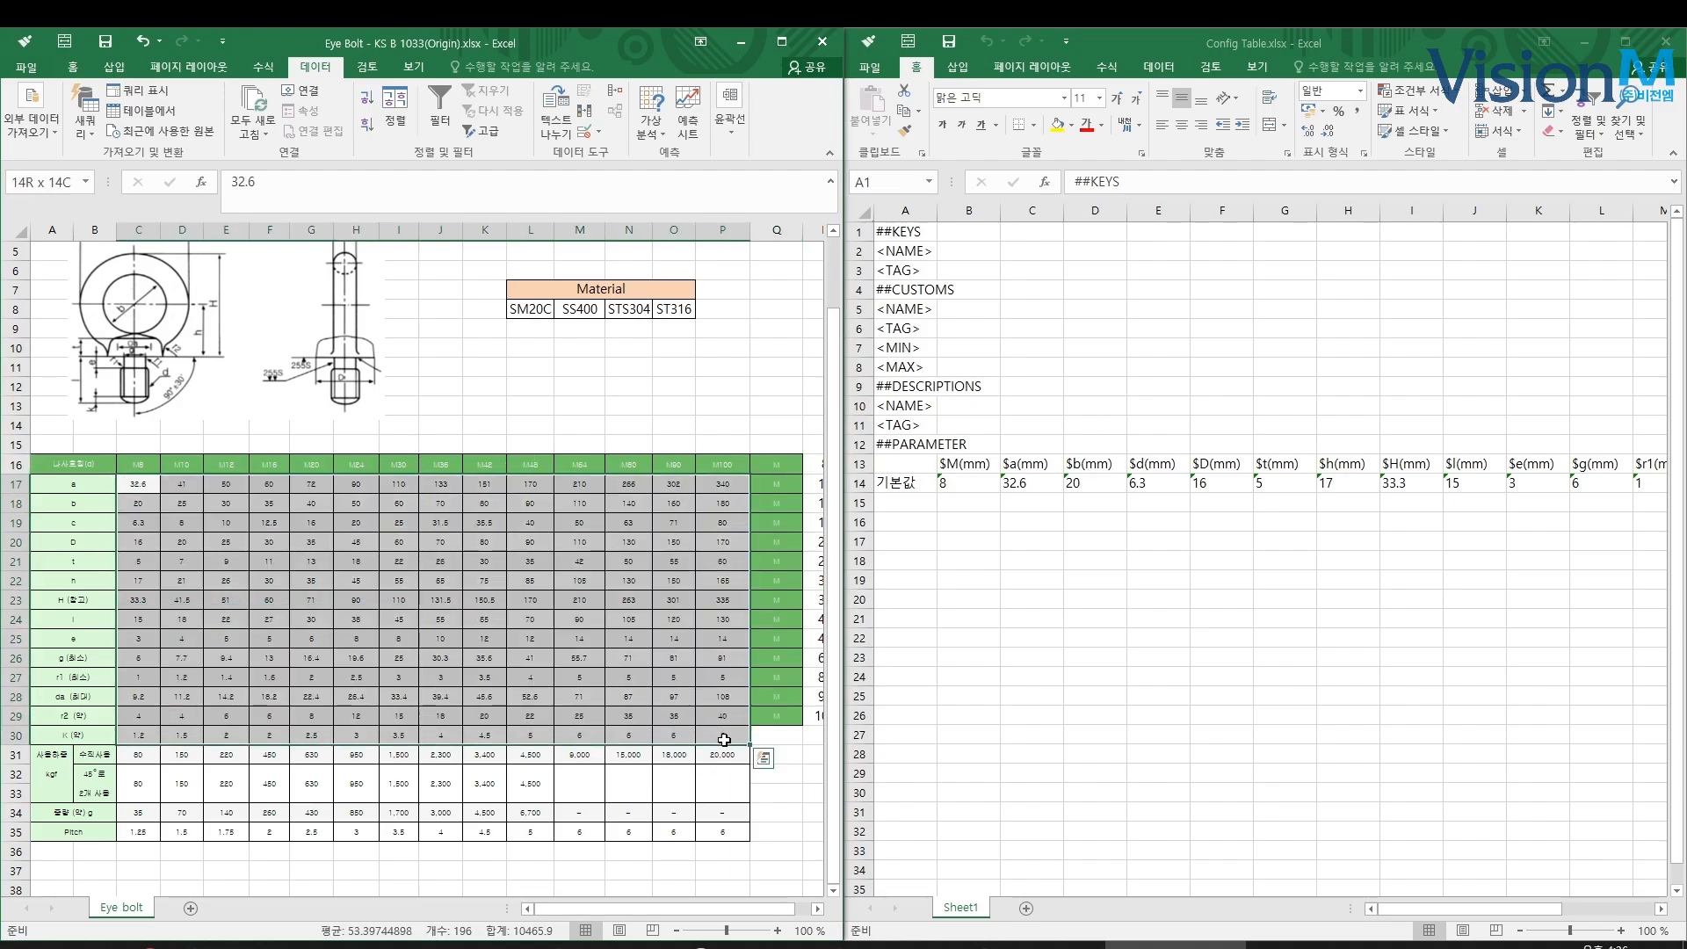
key(ctrl+c)
scroll(812, 472, right, 1)
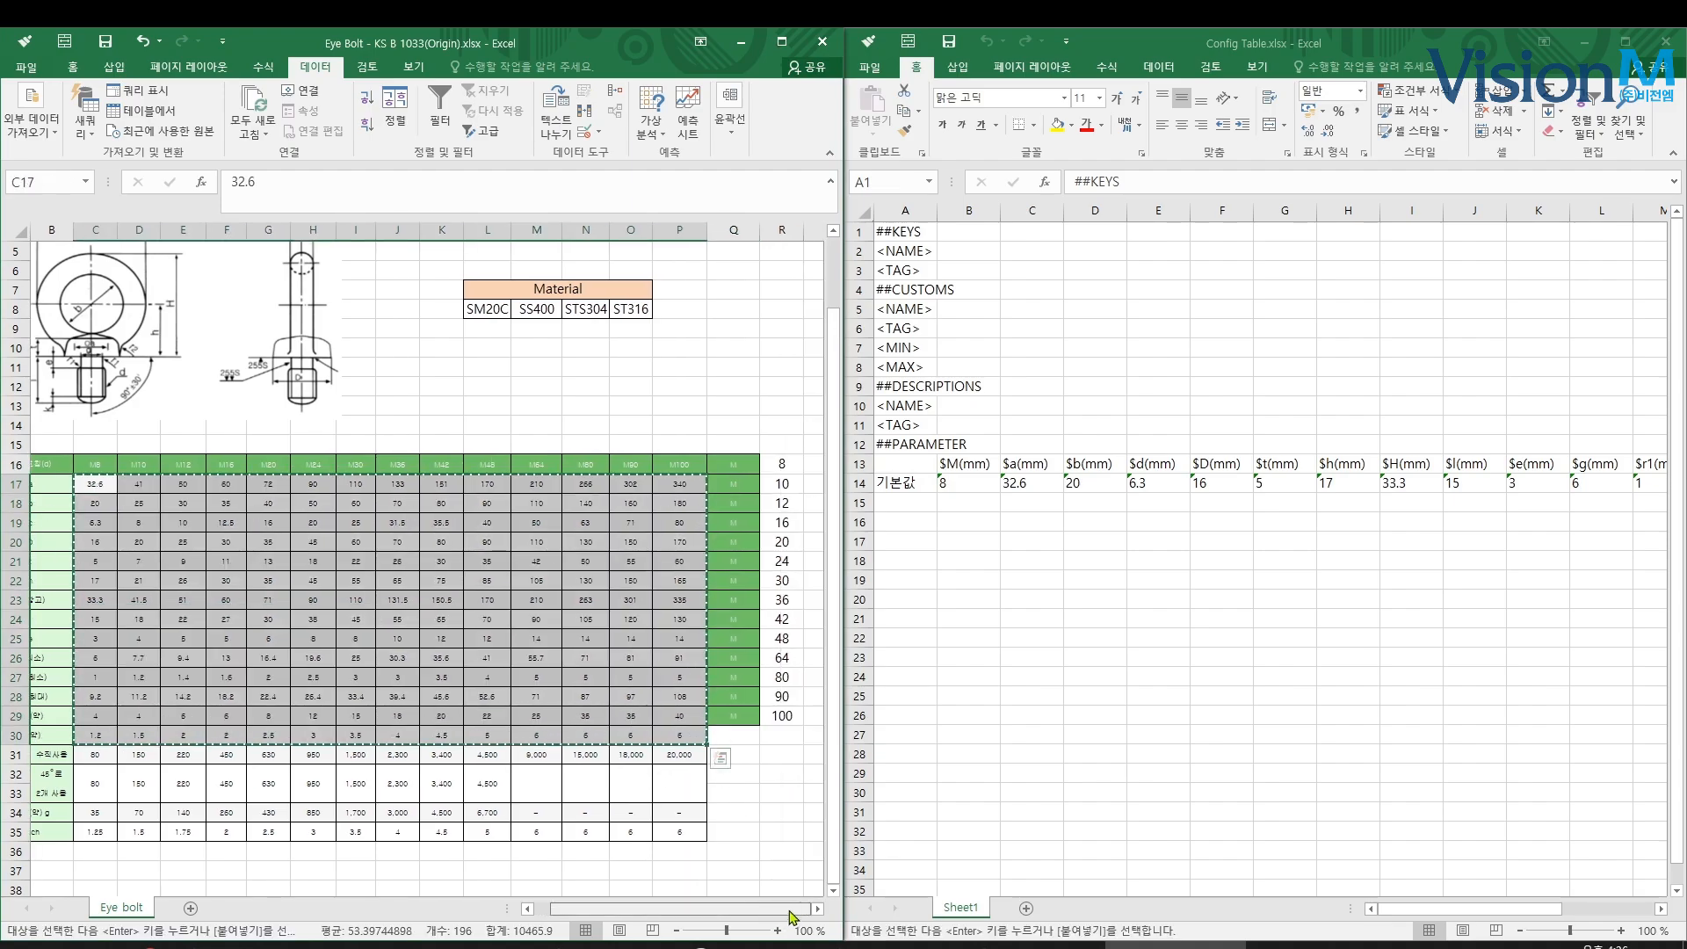
right_click(813, 472)
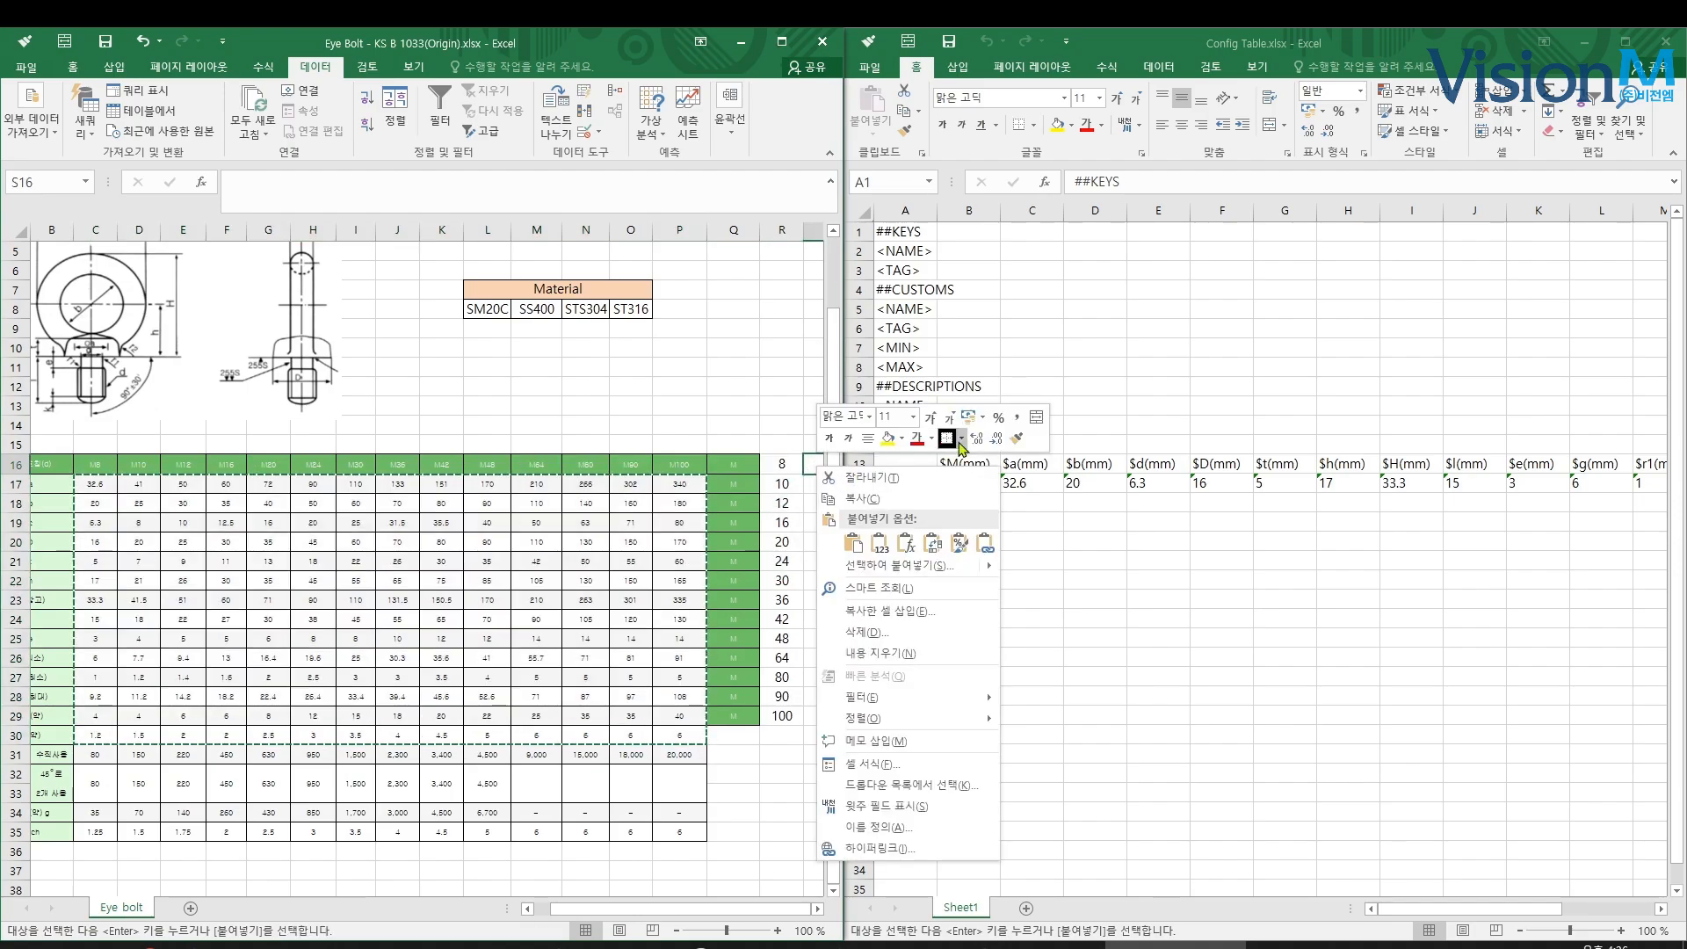
click(938, 542)
Copy the Pitch values in C35:P35 and paste them transposed at AG16, beside the transposed dimensions
scroll(600, 728, right, 2)
drag(708, 910, 527, 908)
drag(139, 833, 746, 836)
right_click(745, 839)
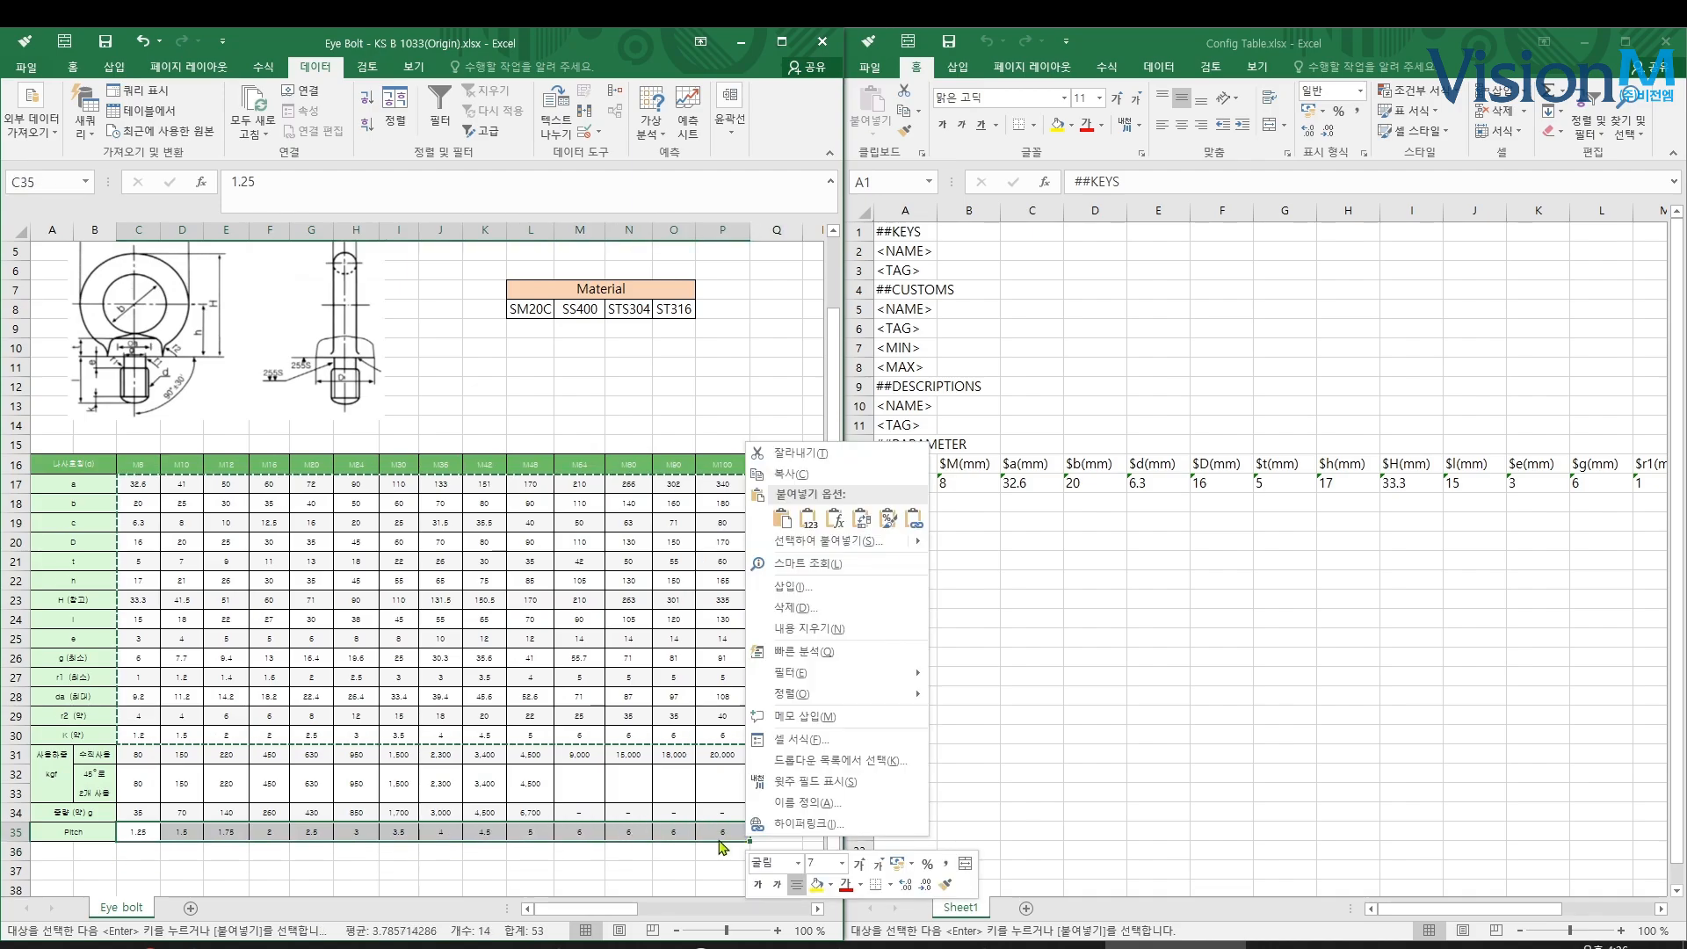
click(707, 853)
drag(137, 831, 734, 830)
drag(615, 910, 791, 918)
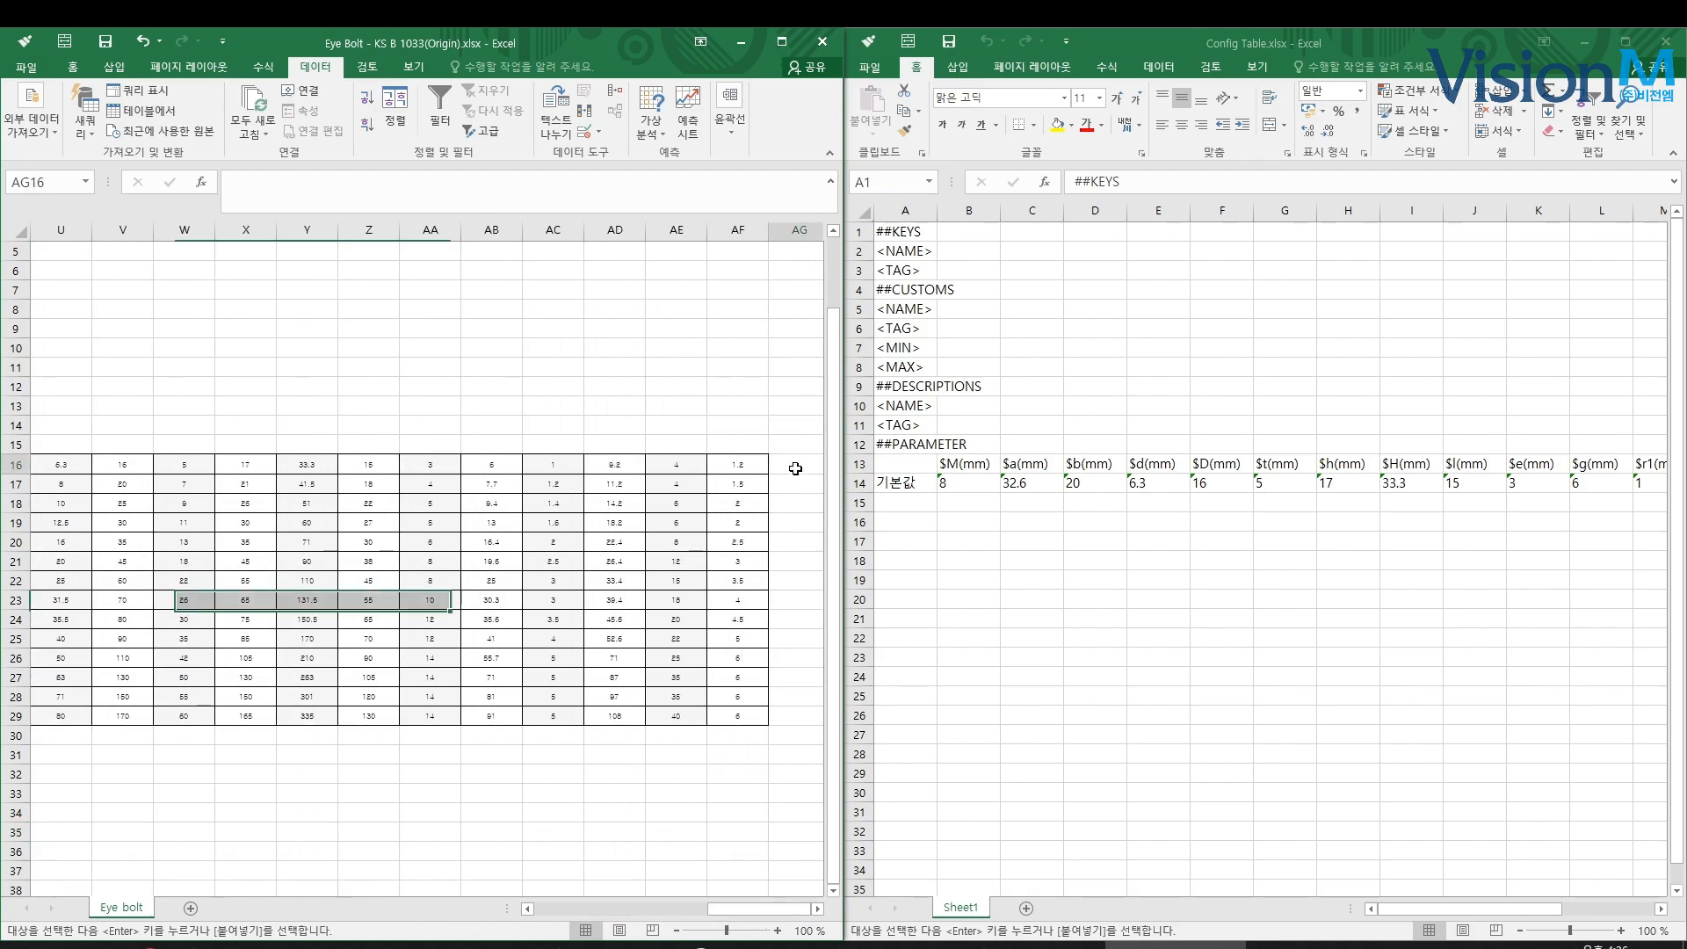
right_click(796, 469)
click(914, 543)
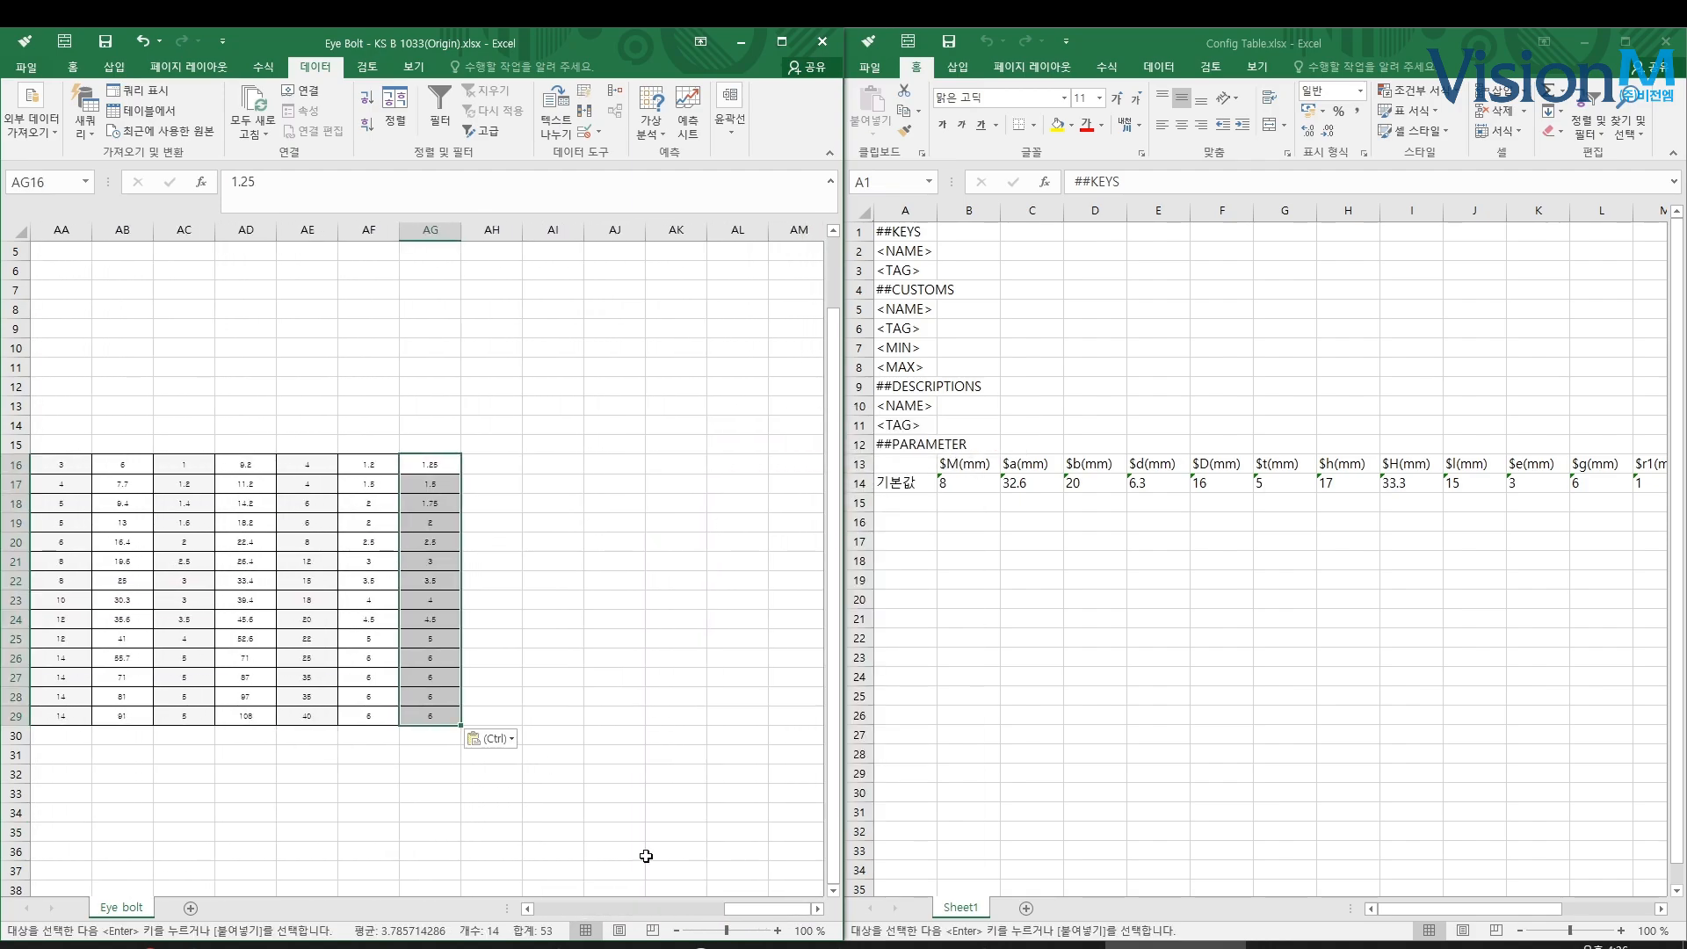
Copy the transposed values in R16:AG29 into the configuration table starting at B14
ctrl+scroll(546, 804, down, 1)
drag(743, 910, 739, 914)
drag(50, 489, 744, 708)
click(969, 483)
key(ctrl+v)
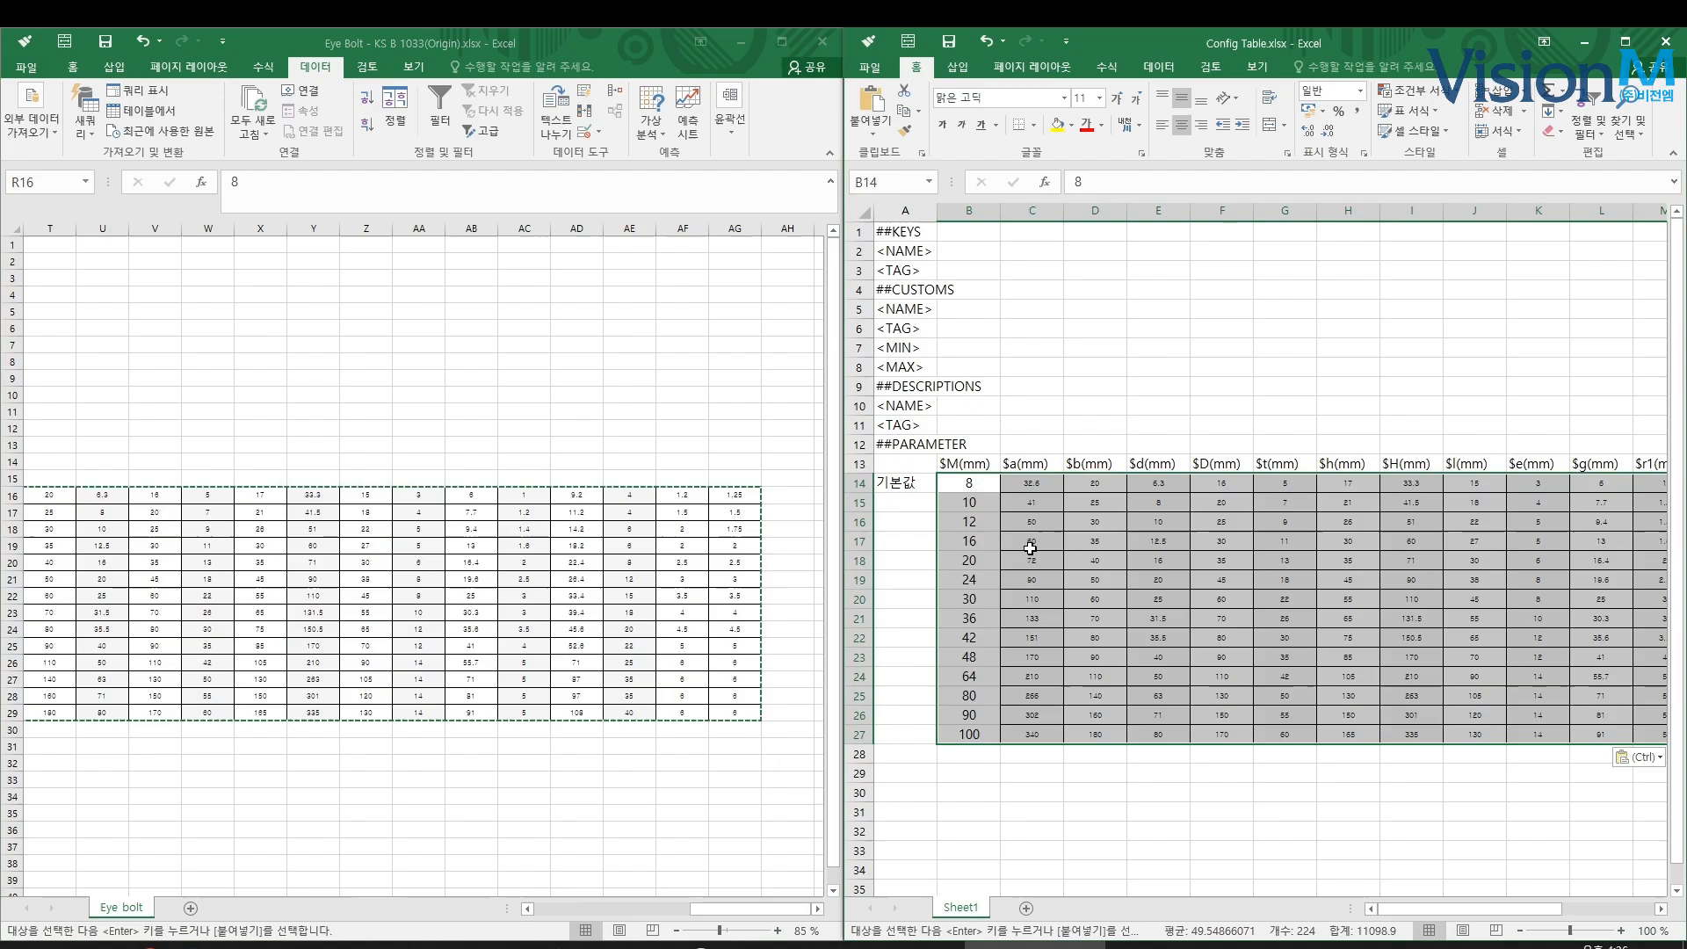
Apply the plain cell format of the $M(mm) header in B13 to the values pasted below the parameter headers
click(1111, 597)
click(969, 463)
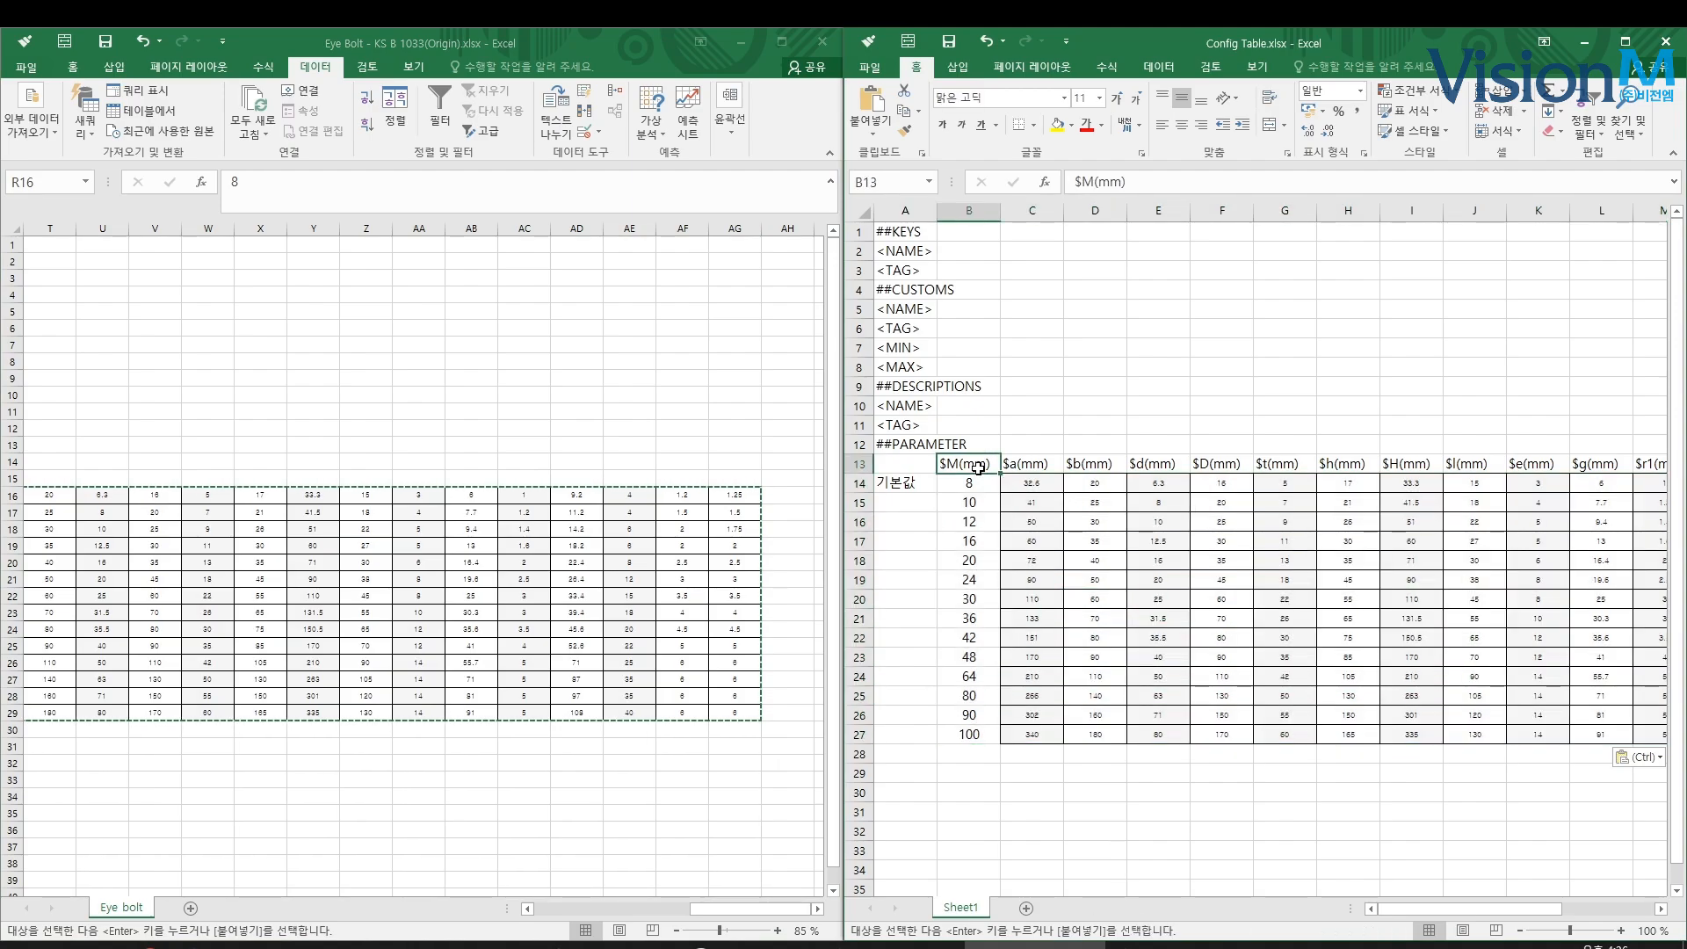
key(alt+1)
click(973, 484)
mouse_move(975, 486)
mouse_down()
mouse_move(1621, 734)
mouse_move(1602, 735)
mouse_up()
click(1519, 777)
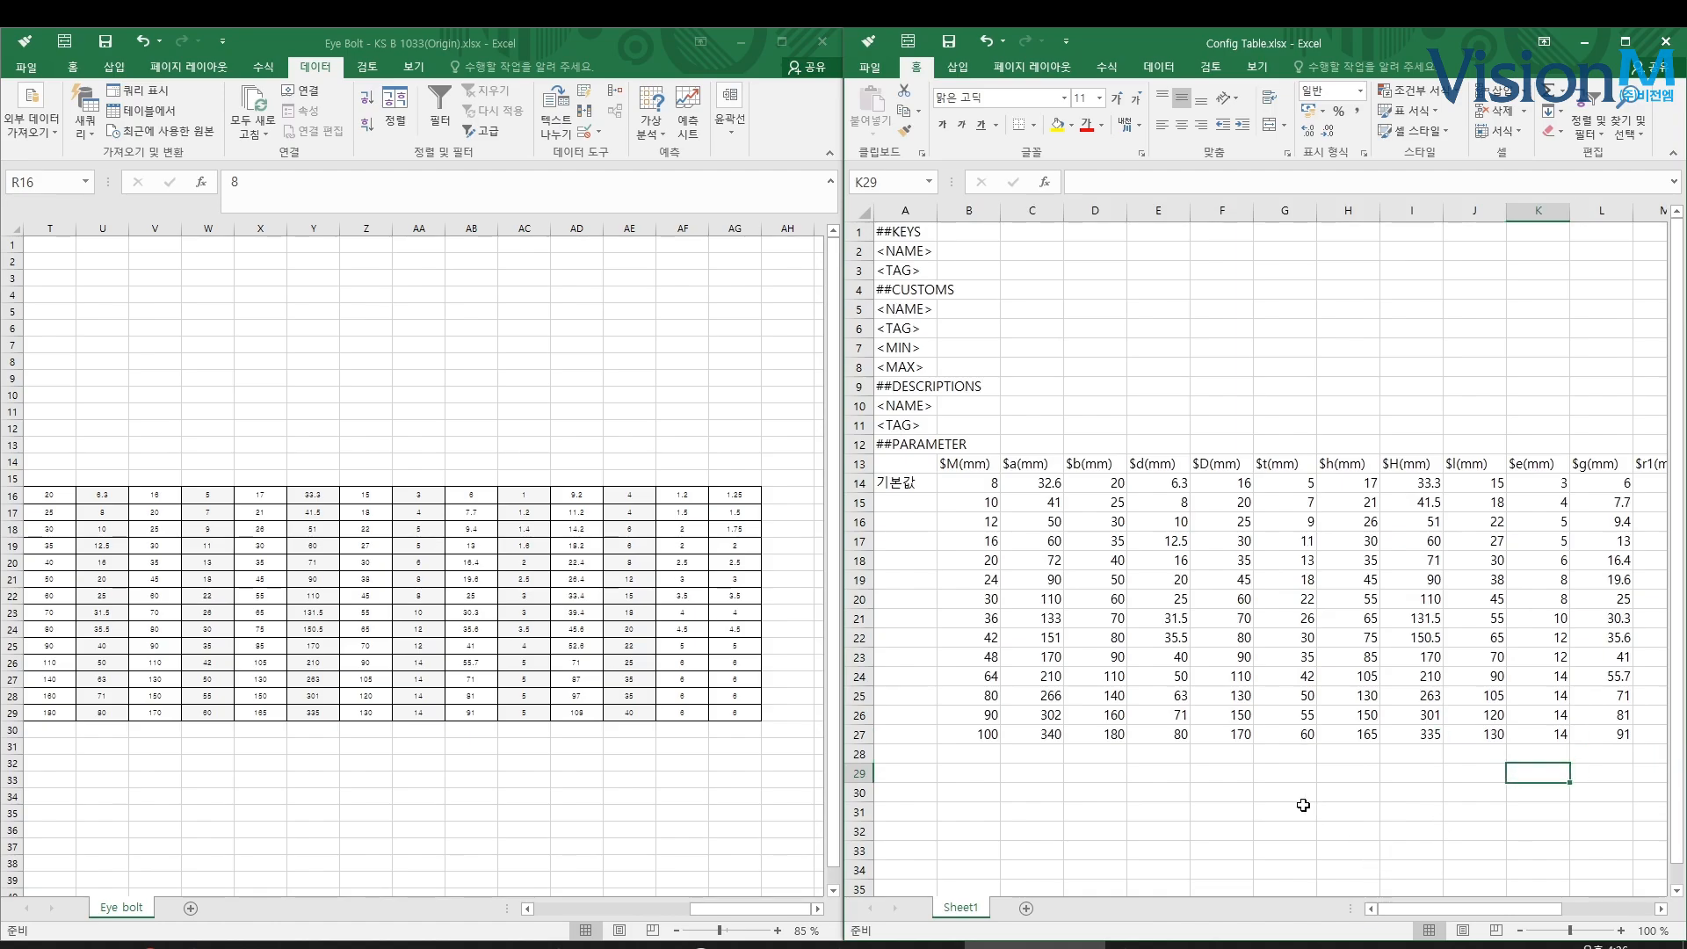
Enter a name formula in A15 joining MID($B$13,2,1), the size in B15, a space and the row's $Material cell
ctrl+scroll(853, 667, down, 1)
drag(840, 660, 409, 660)
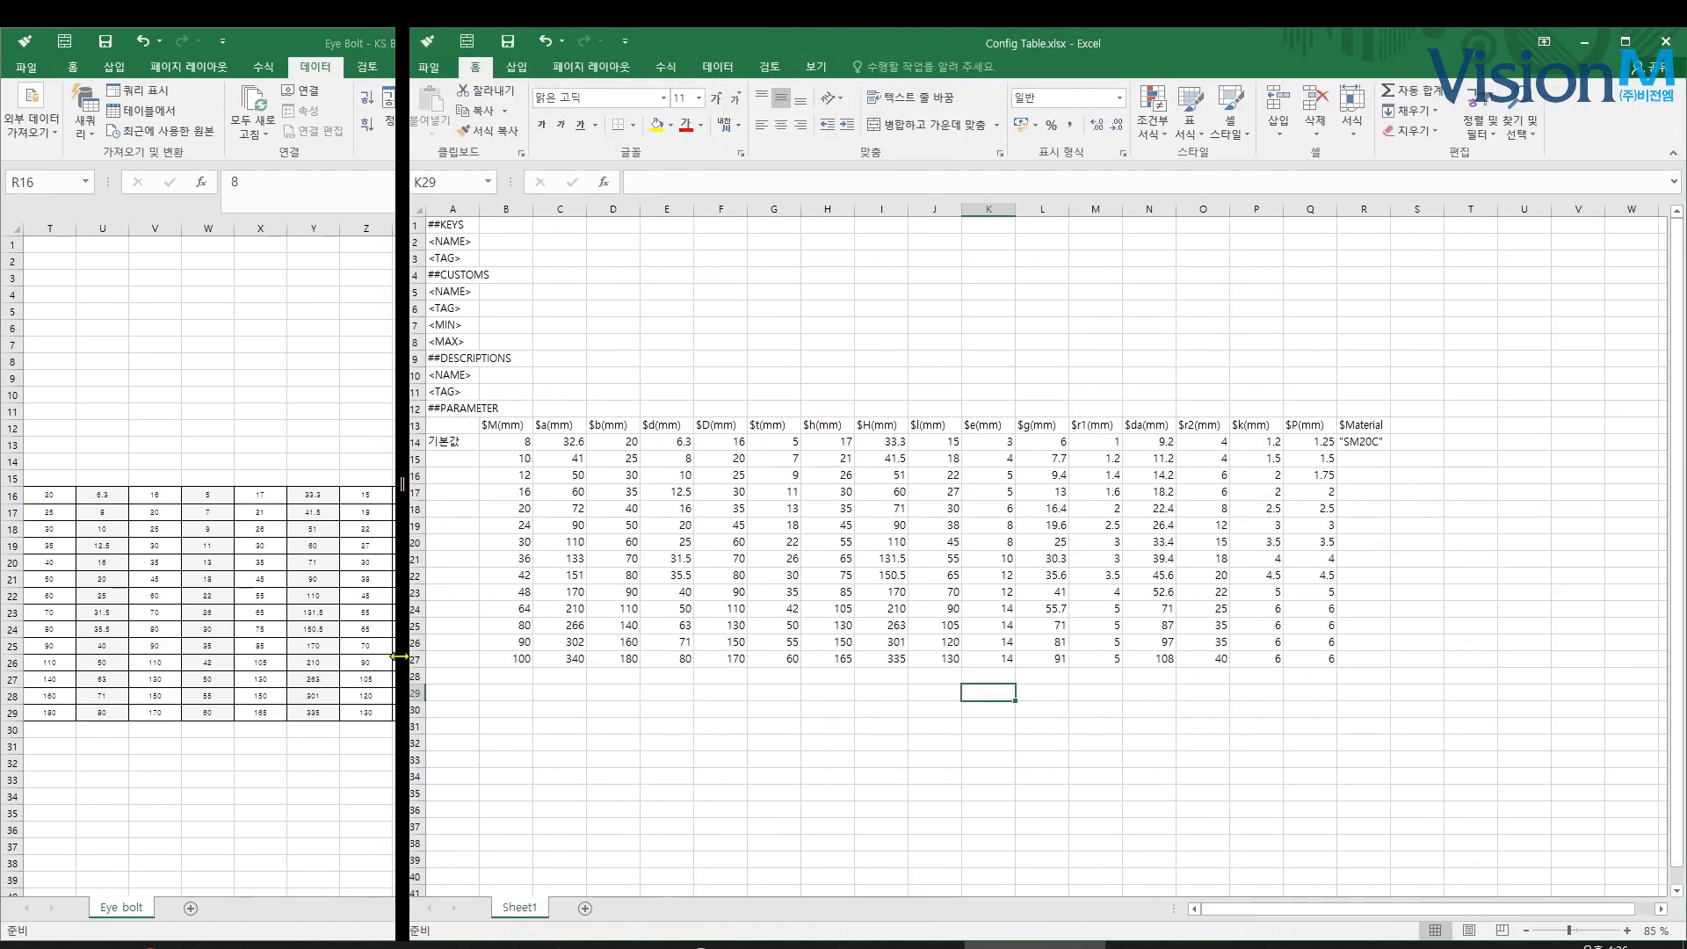
click(729, 692)
click(457, 439)
click(465, 472)
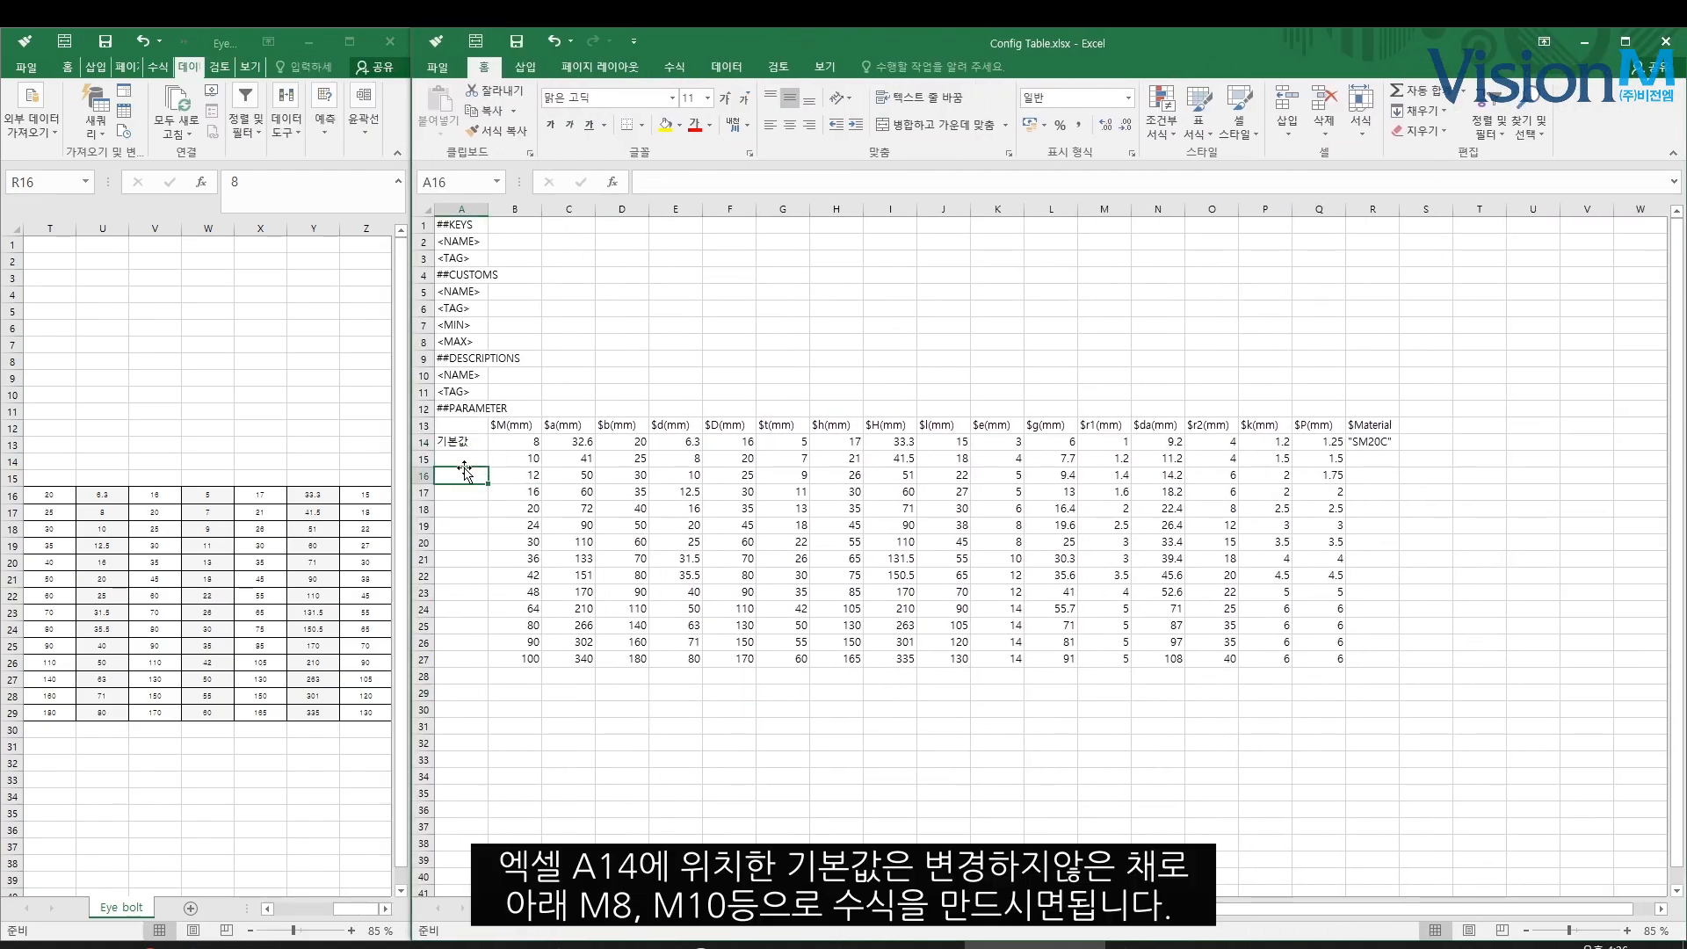
key(alt+Tab)
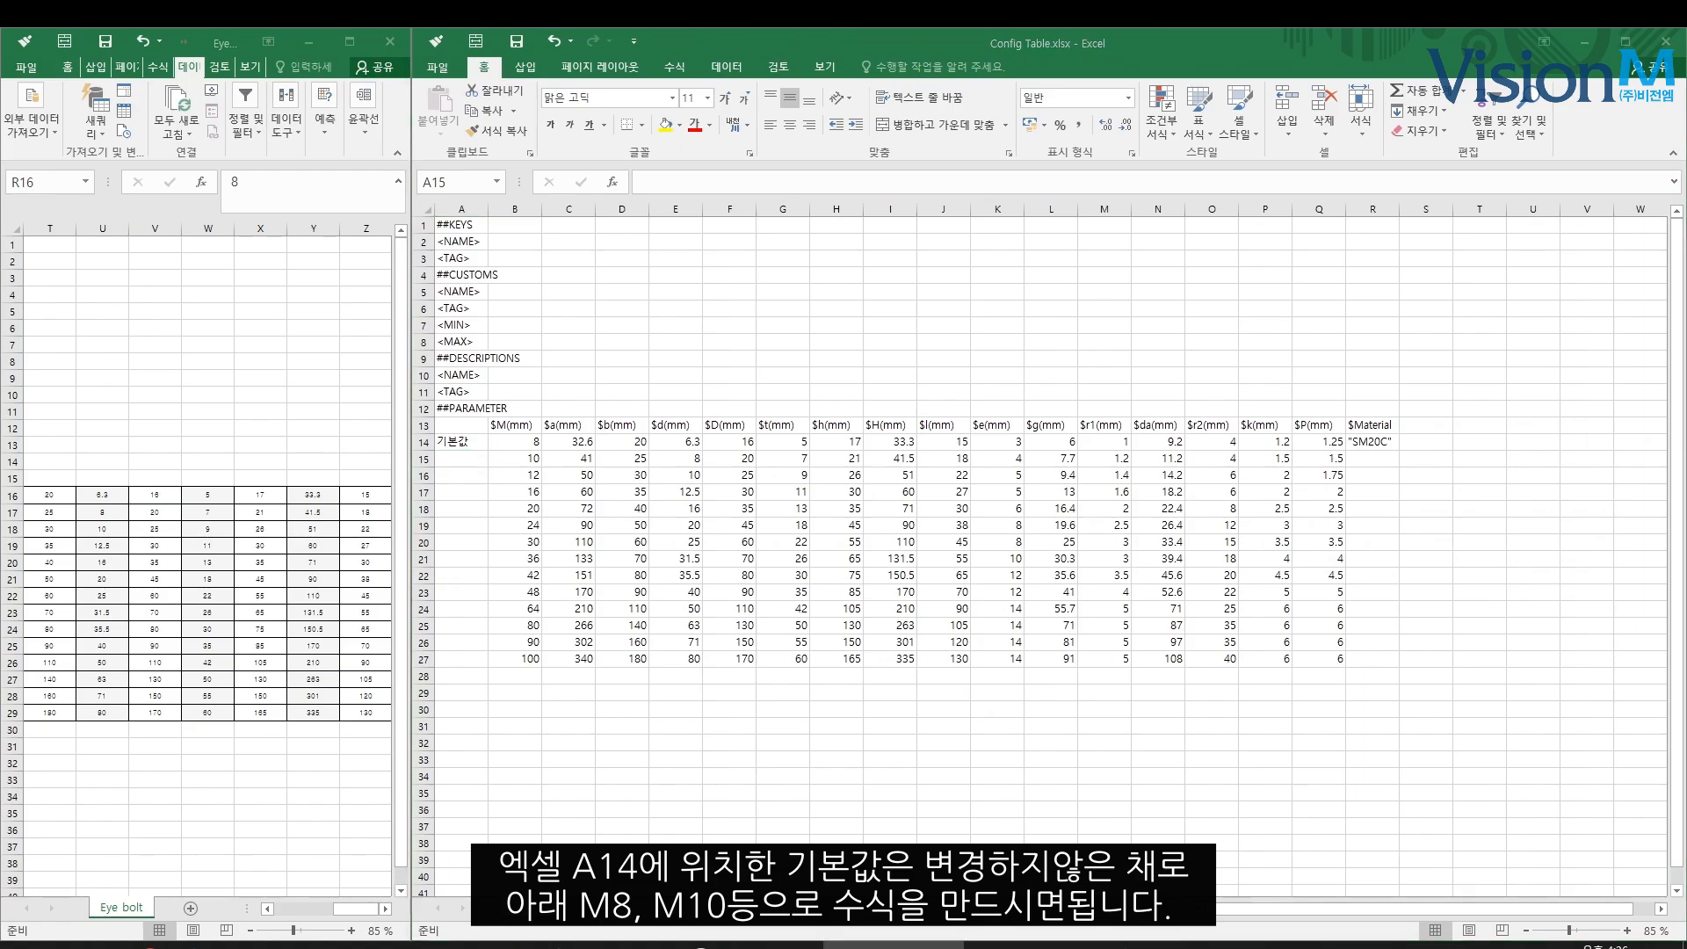
click(467, 459)
double_click(466, 458)
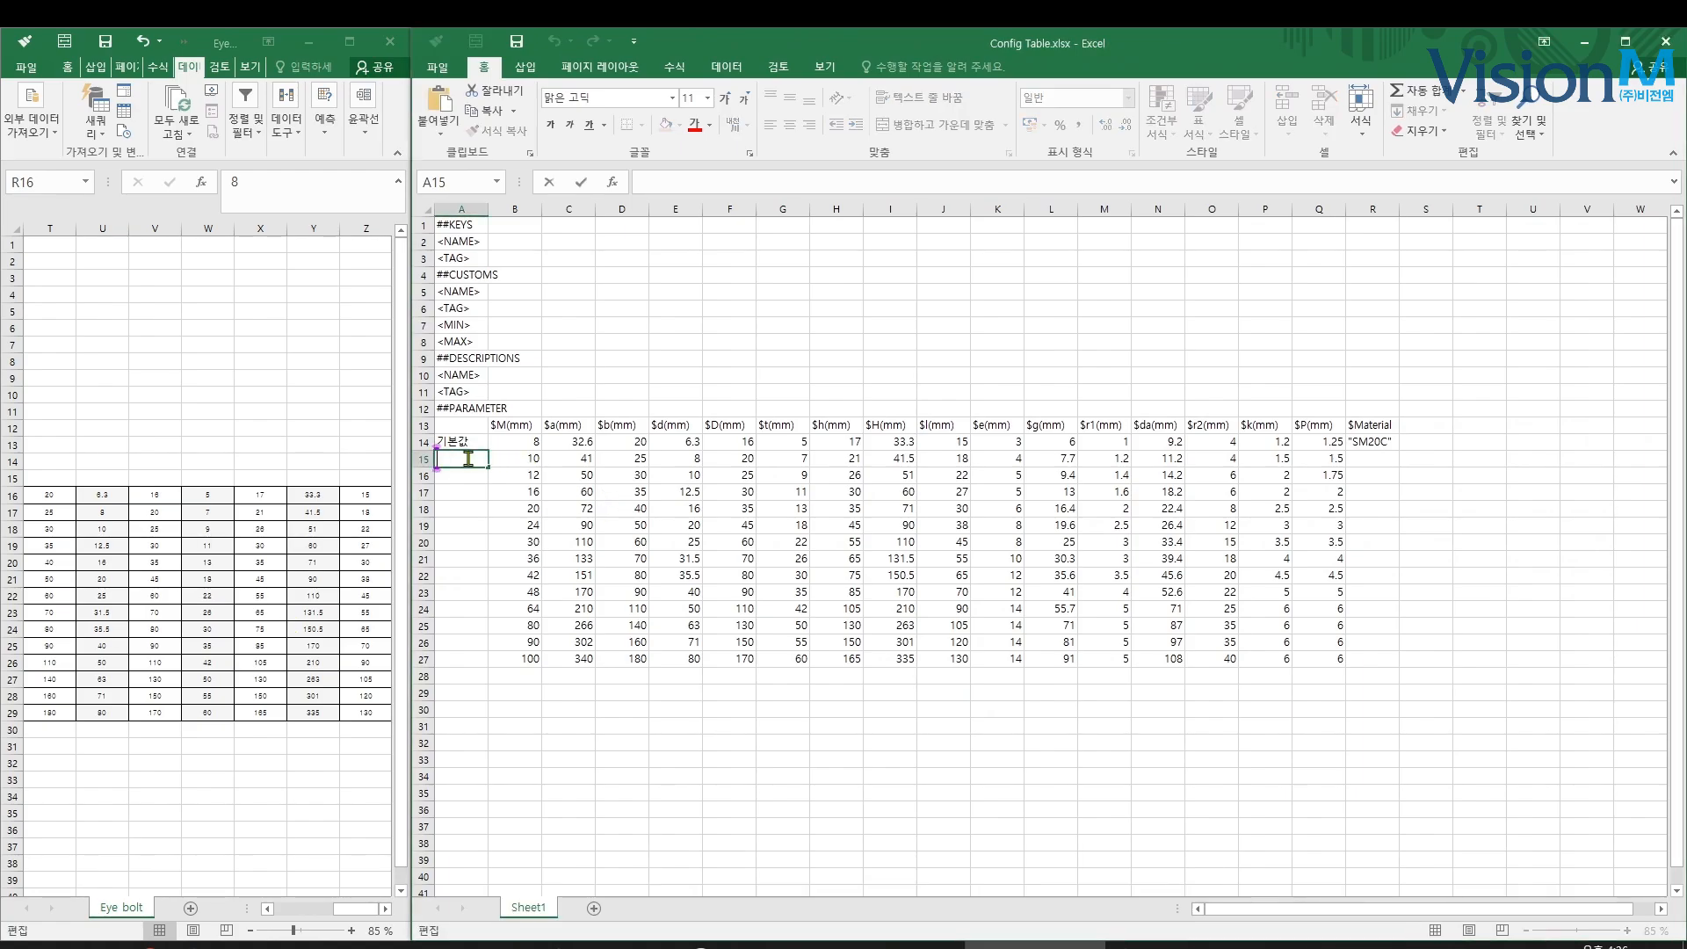
text(=MID($B$13,2,1)&B14&" "&R14)
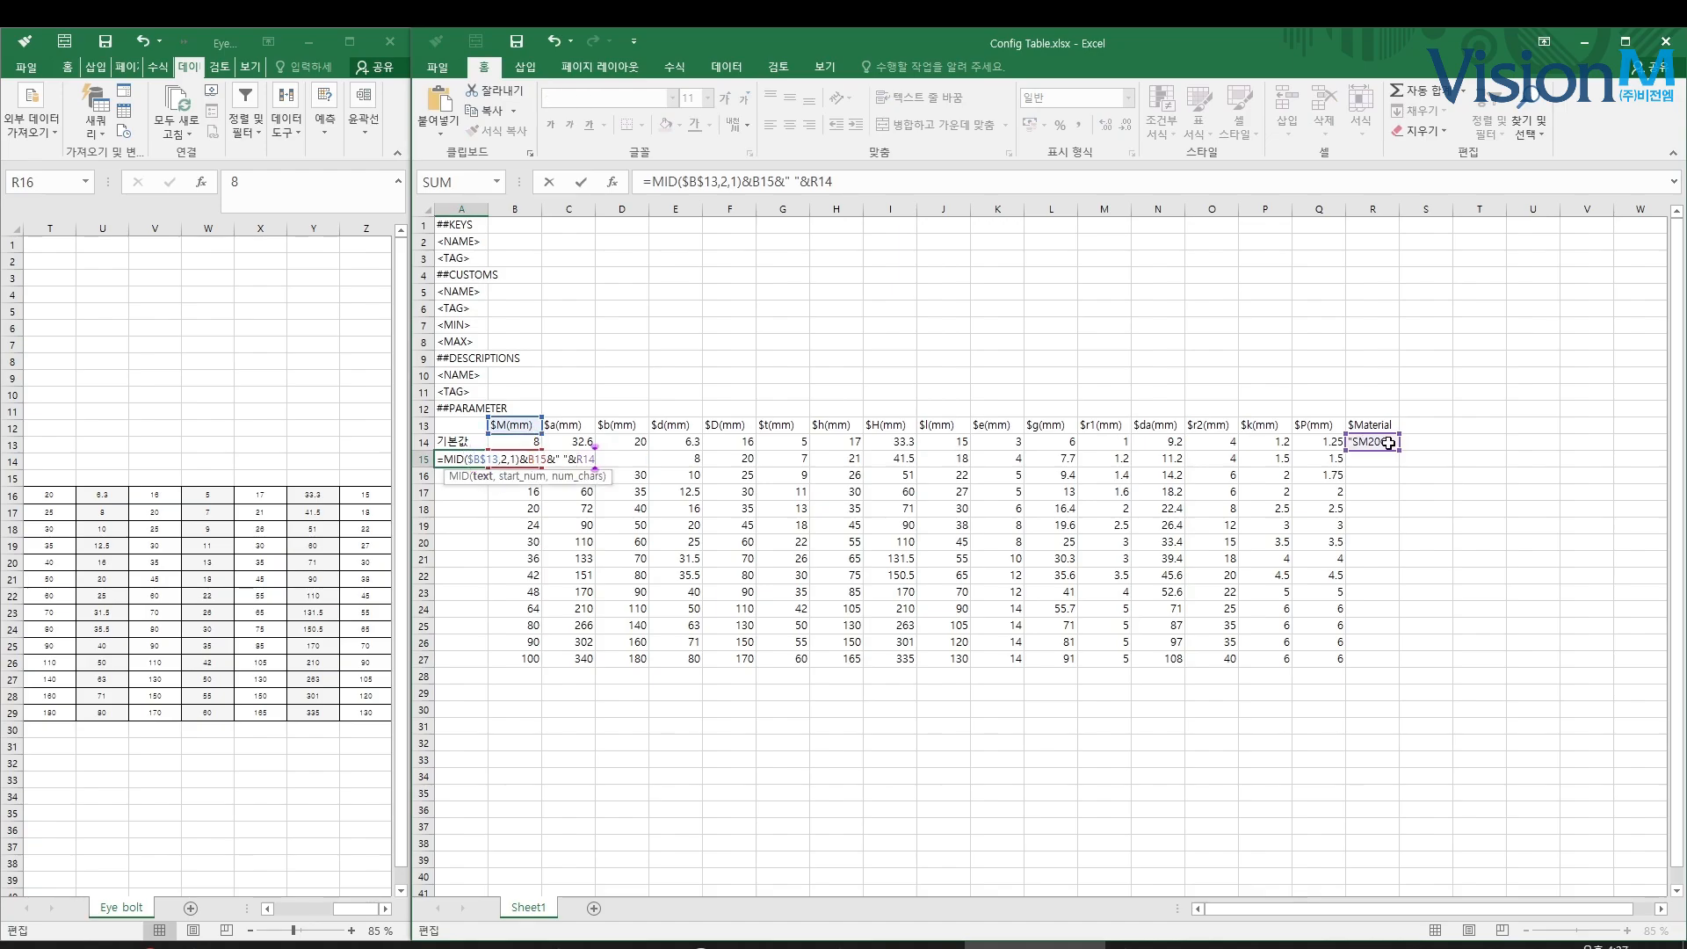
key(Return)
Fill the name formula from A15 down to A27
click(481, 460)
double_click(485, 467)
click(569, 474)
Make the material in R14 read SM20C without quotation marks and copy it down through R27
click(1386, 442)
double_click(1393, 442)
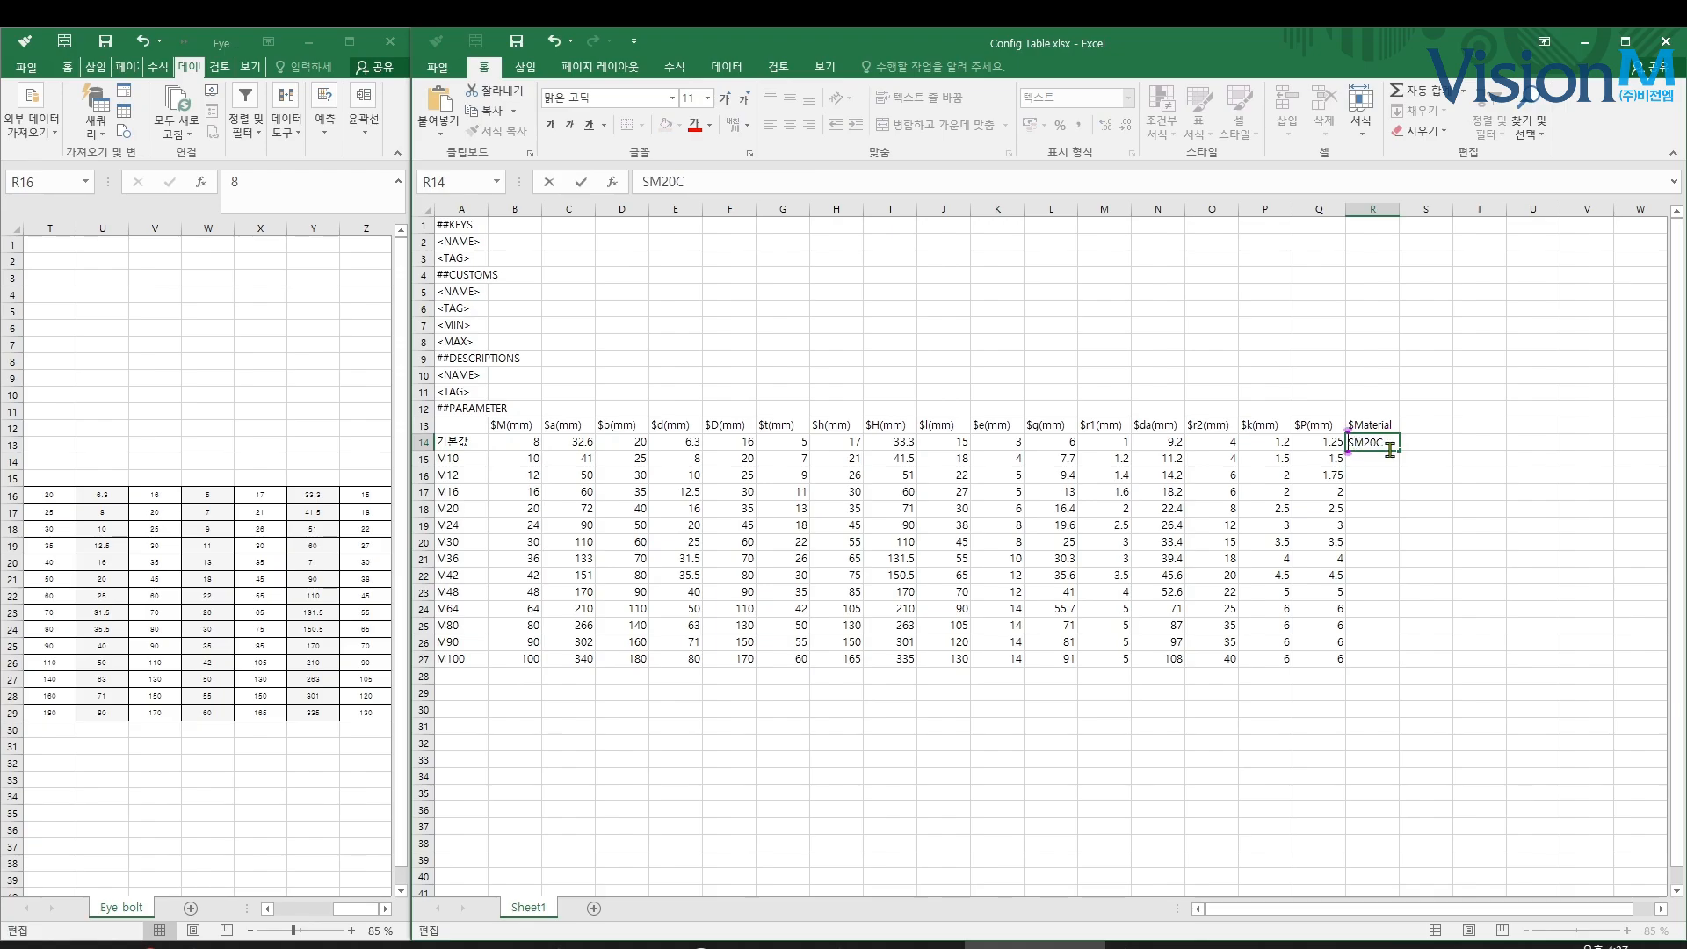
key(Escape)
key(ctrl+c)
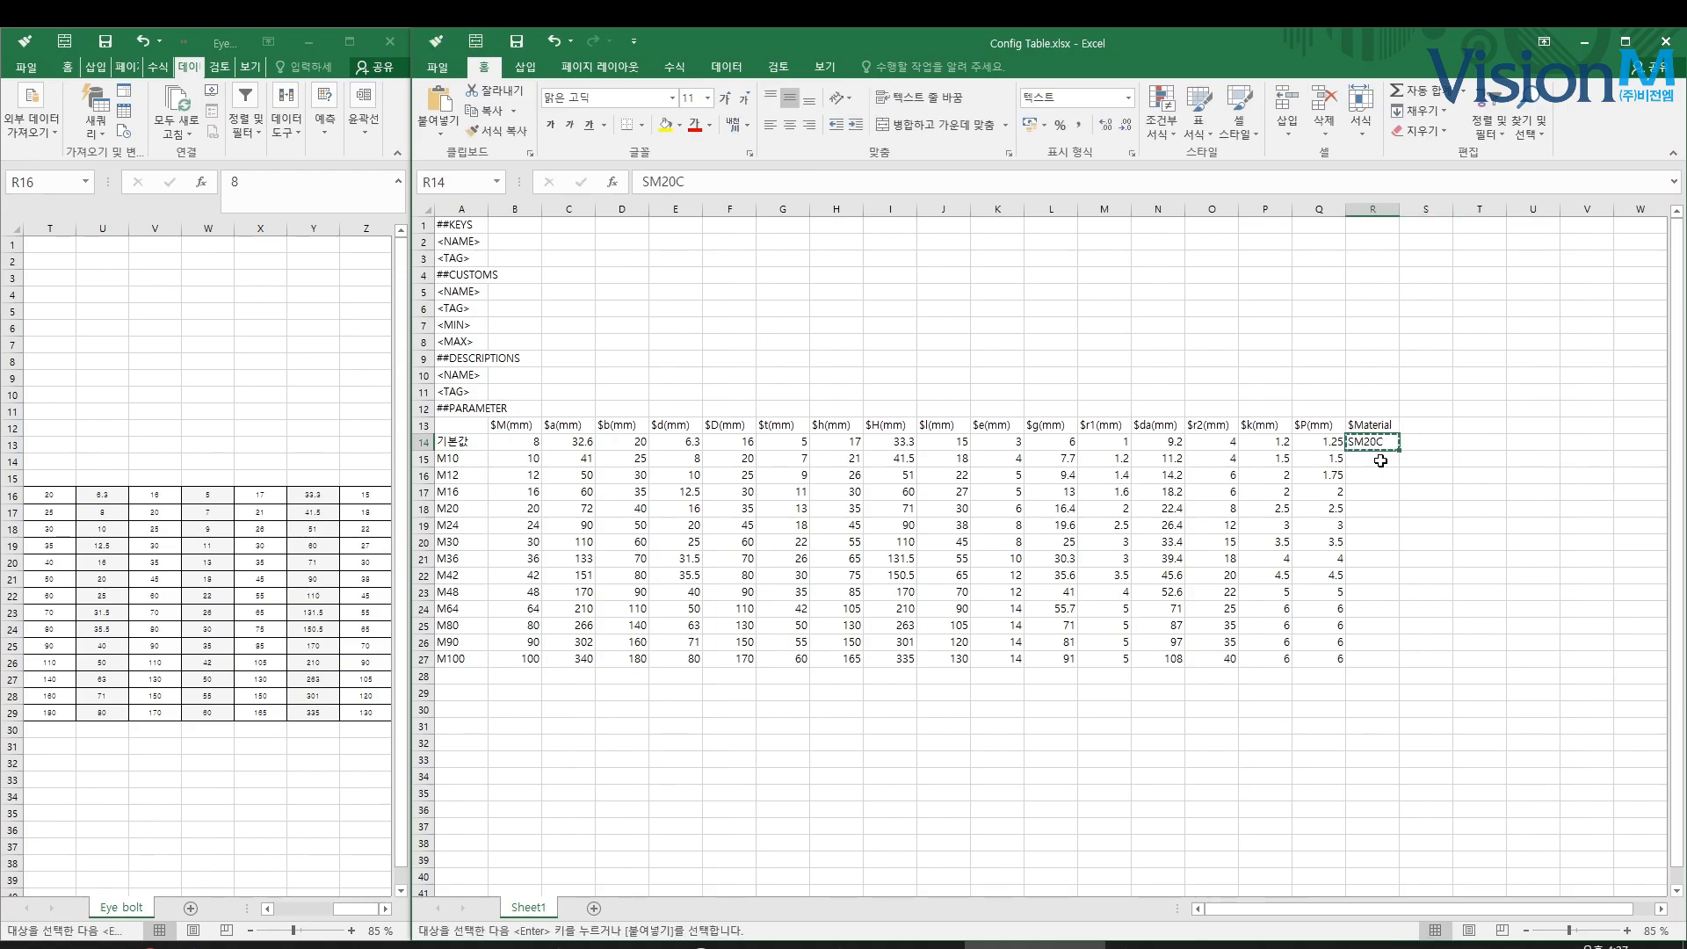
shift+click(1370, 656)
key(ctrl+v)
Widen column A so the full configuration names fit
click(468, 442)
click(625, 511)
scroll(811, 559, down, 2)
scroll(813, 560, up, 2)
click(452, 439)
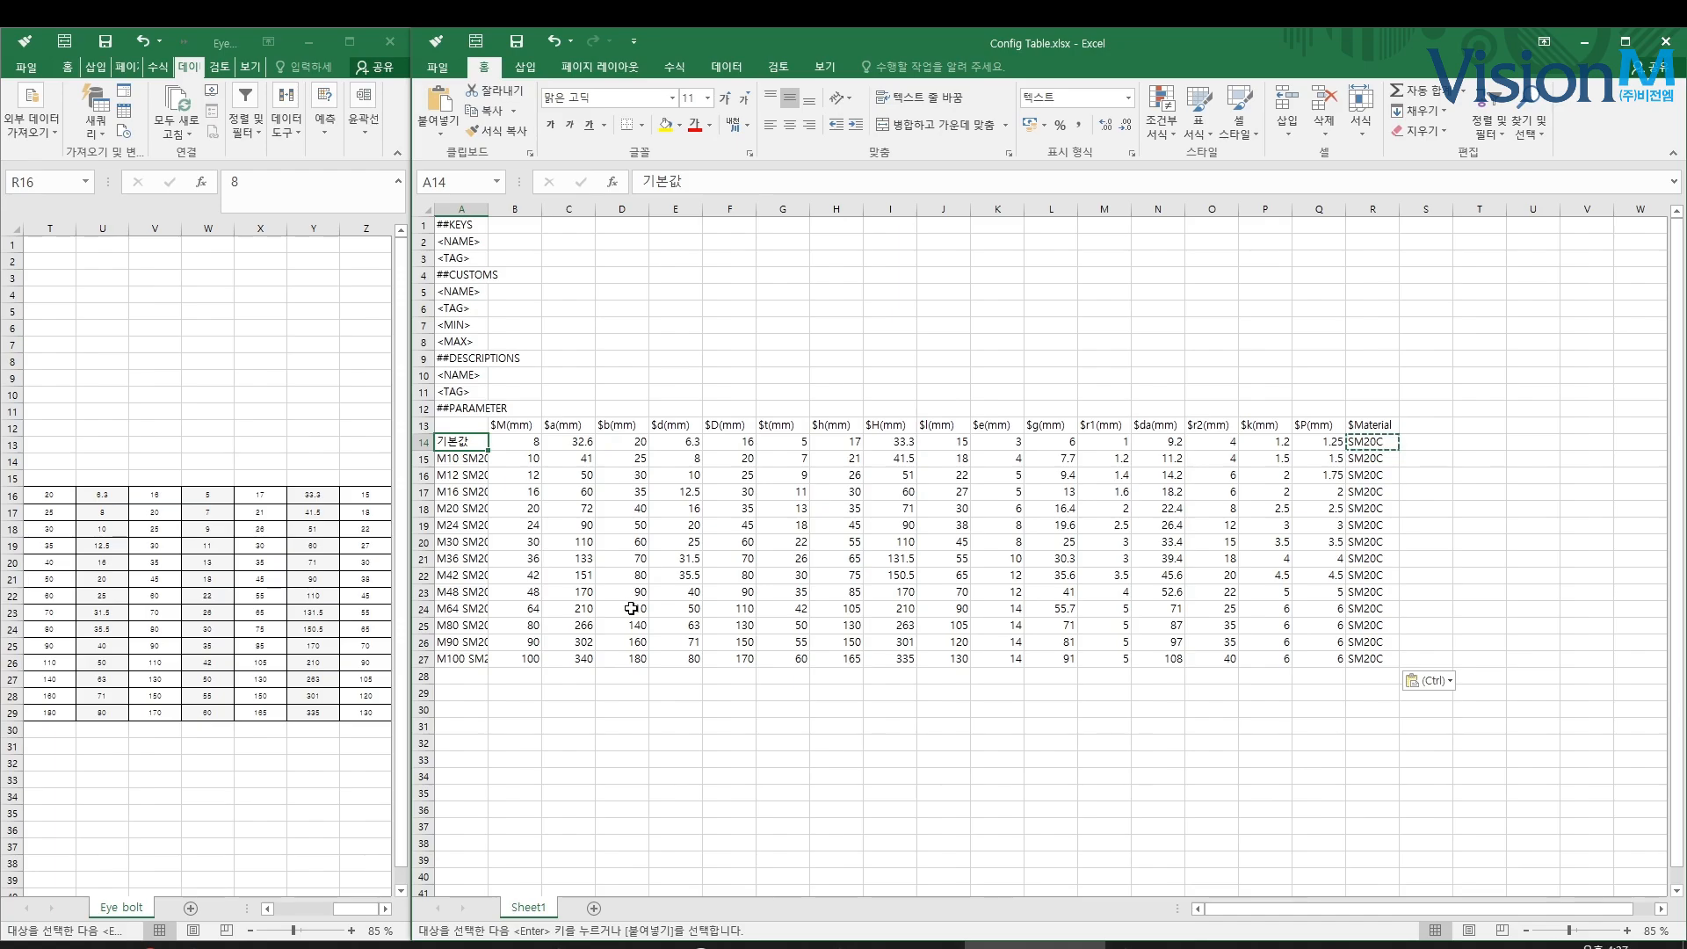
click(483, 676)
drag(489, 208, 512, 208)
click(568, 722)
Minimize the Eye Bolt source workbook and return to the configuration table
click(361, 35)
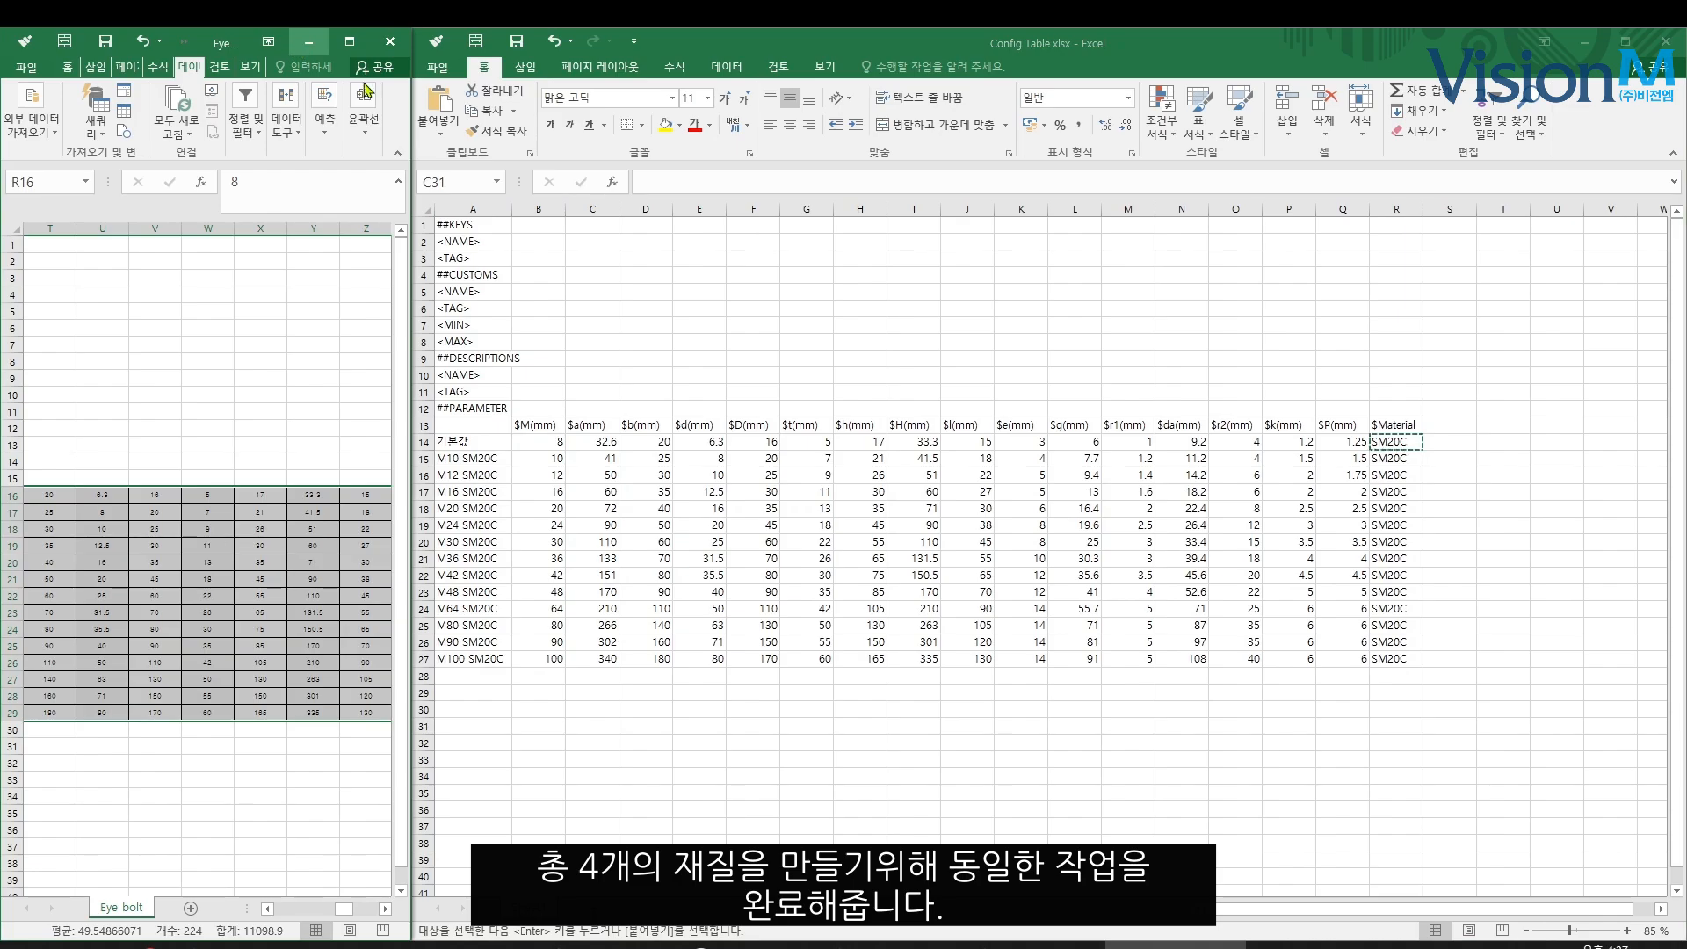
click(308, 41)
click(681, 726)
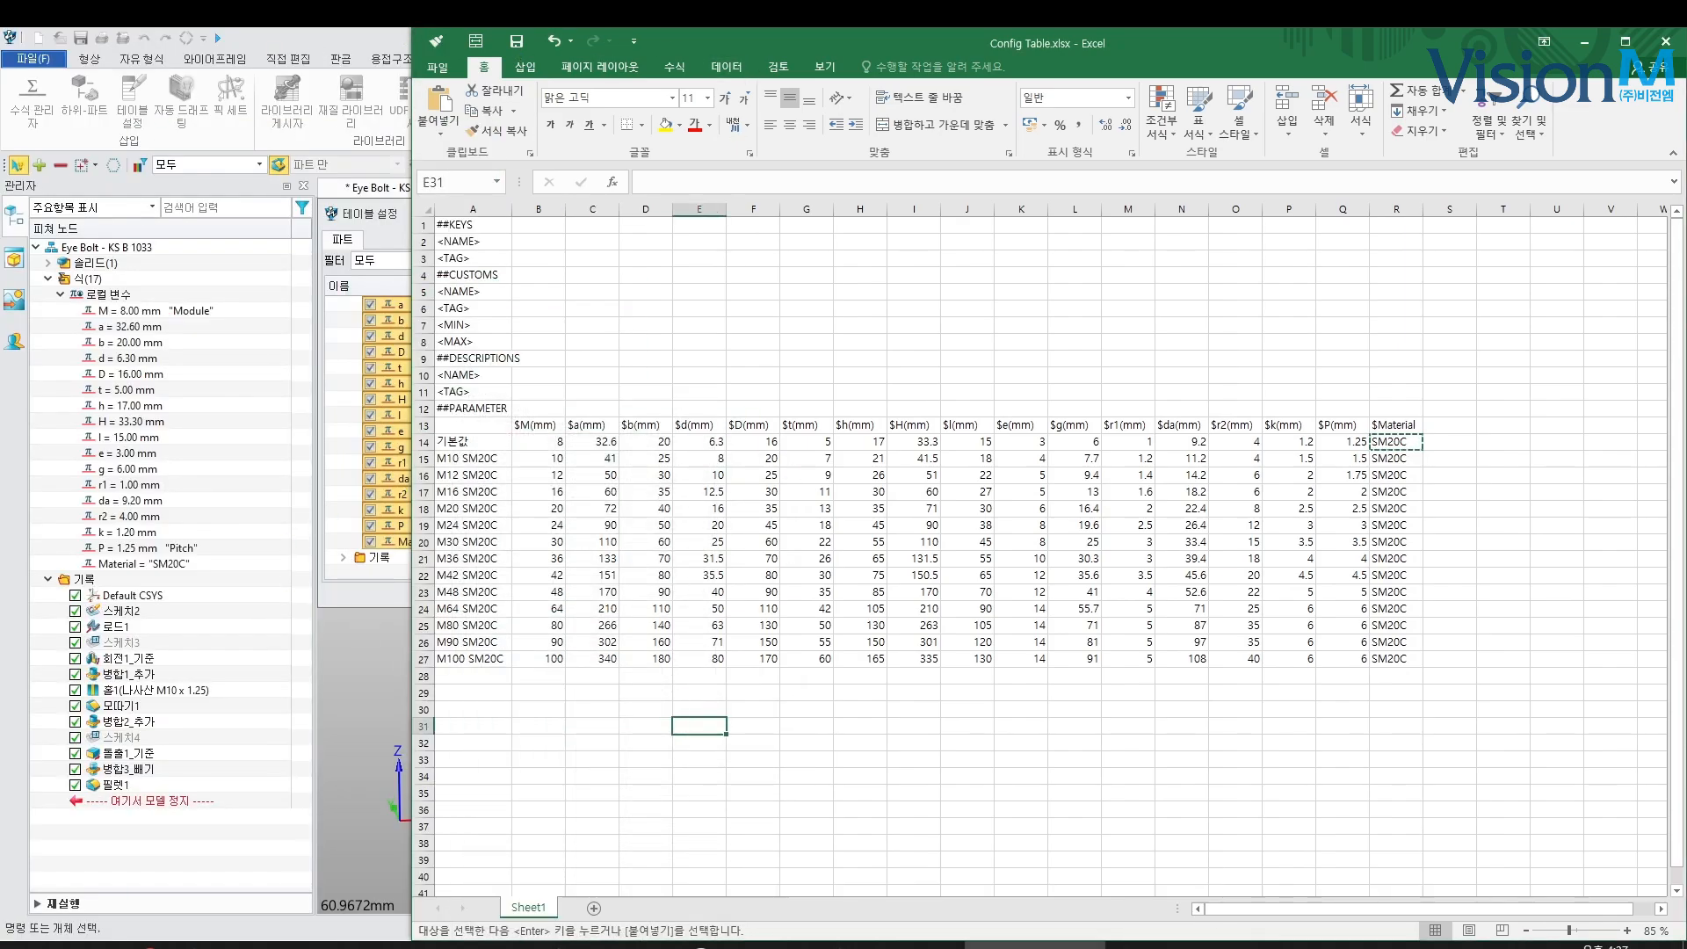
click(645, 759)
Copy the configuration block A14:R27 and paste it three times below, at A28, A42 and A56
drag(472, 442, 1405, 660)
key(ctrl+c)
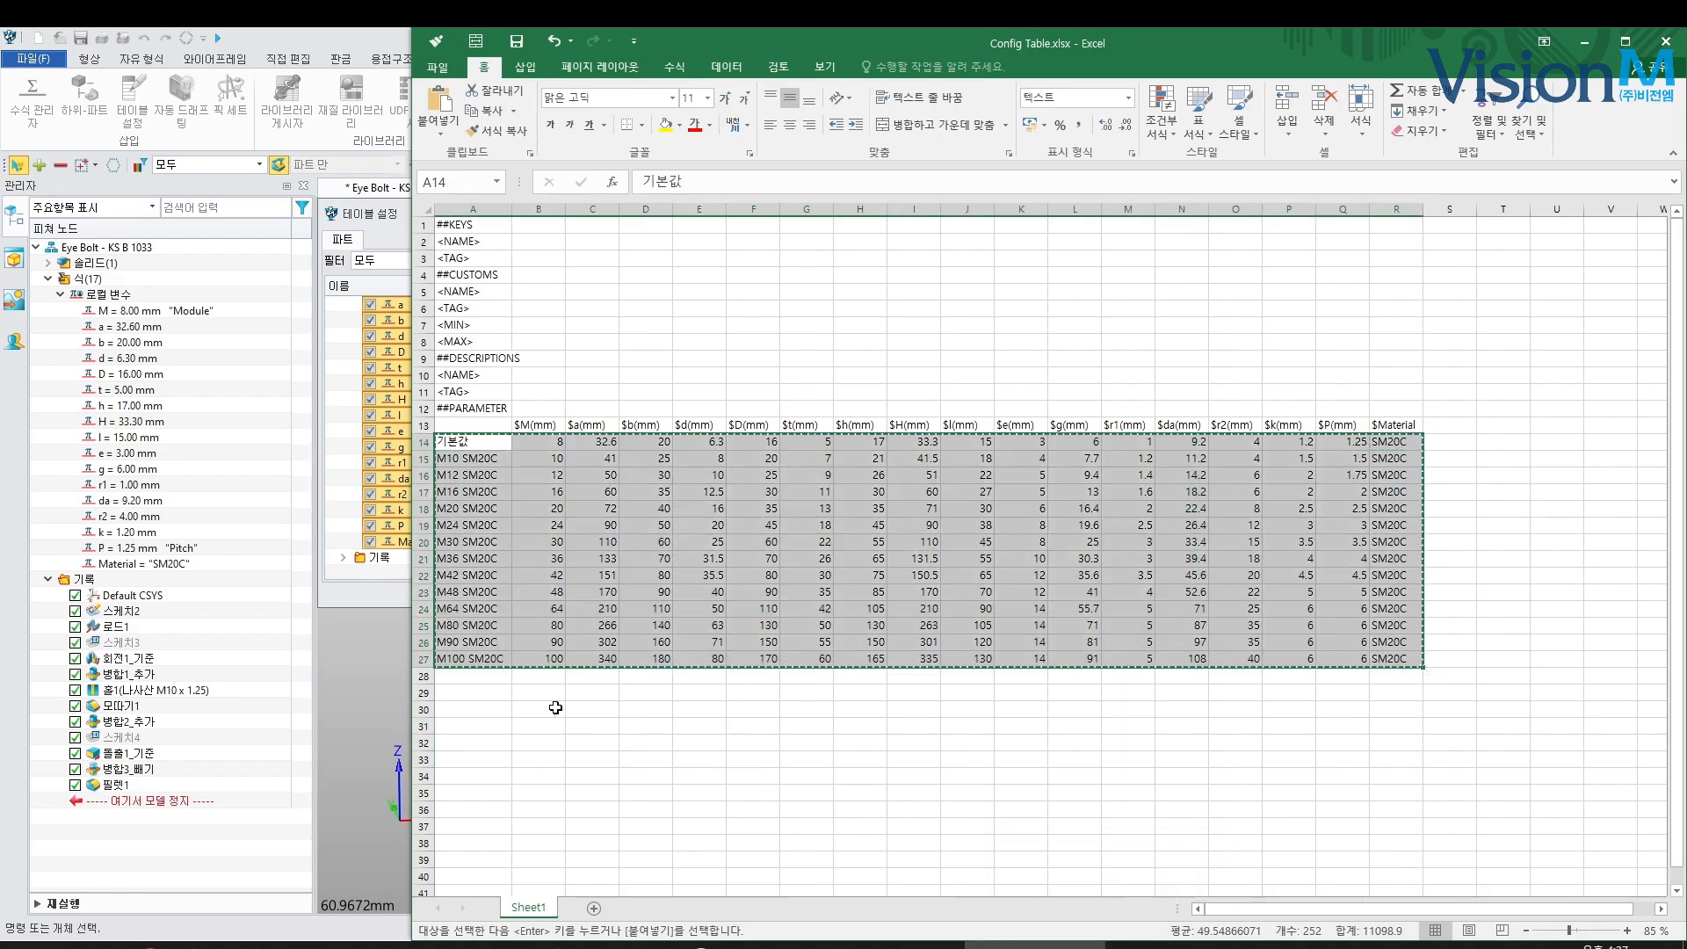
click(474, 677)
key(ctrl+v)
scroll(485, 748, down, 3)
click(485, 748)
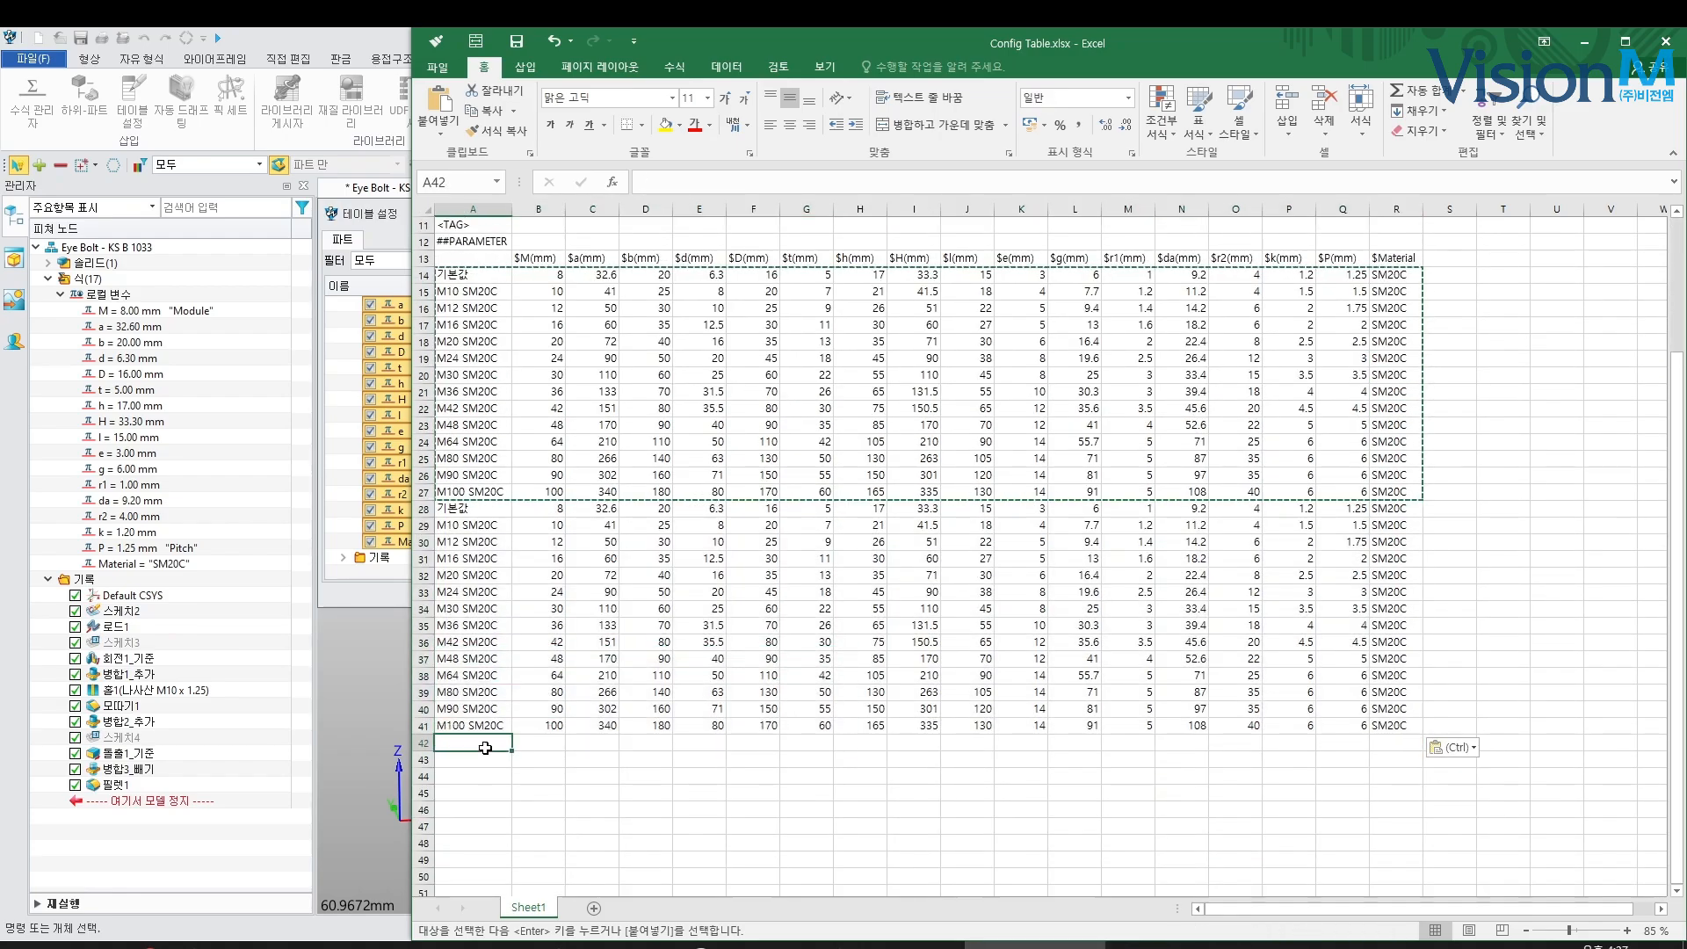
key(ctrl+v)
scroll(541, 767, down, 5)
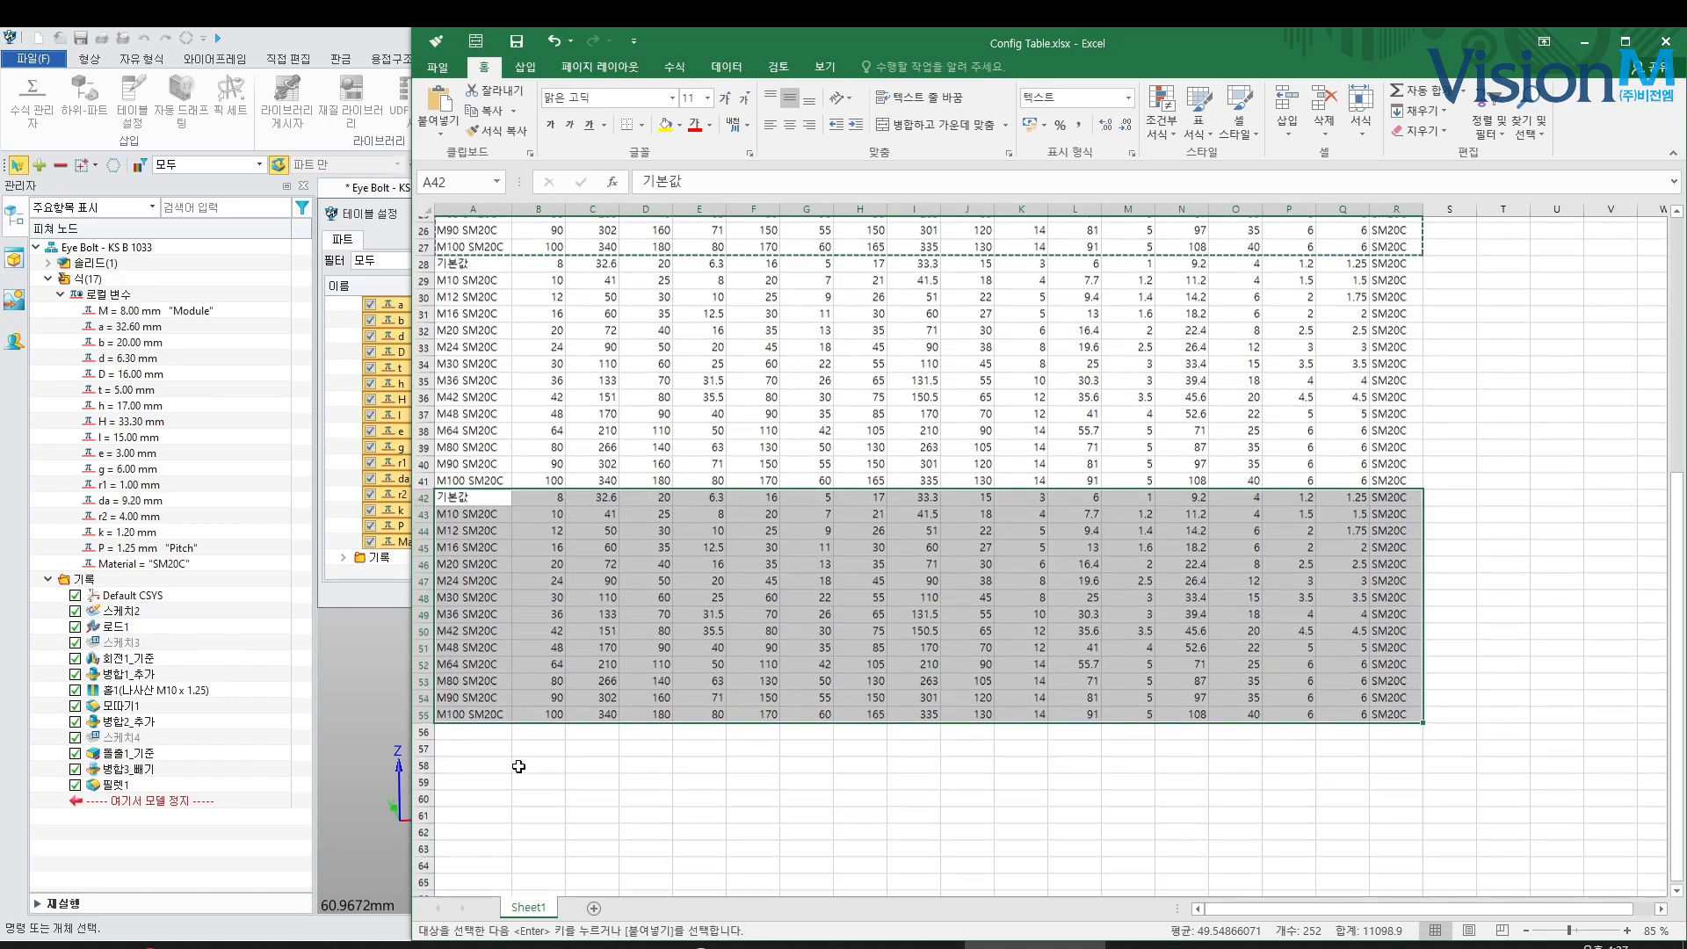
click(481, 738)
key(ctrl+v)
Bring the Eye Bolt source workbook back beside the configuration table and display its Material list
scroll(549, 736, up, 6)
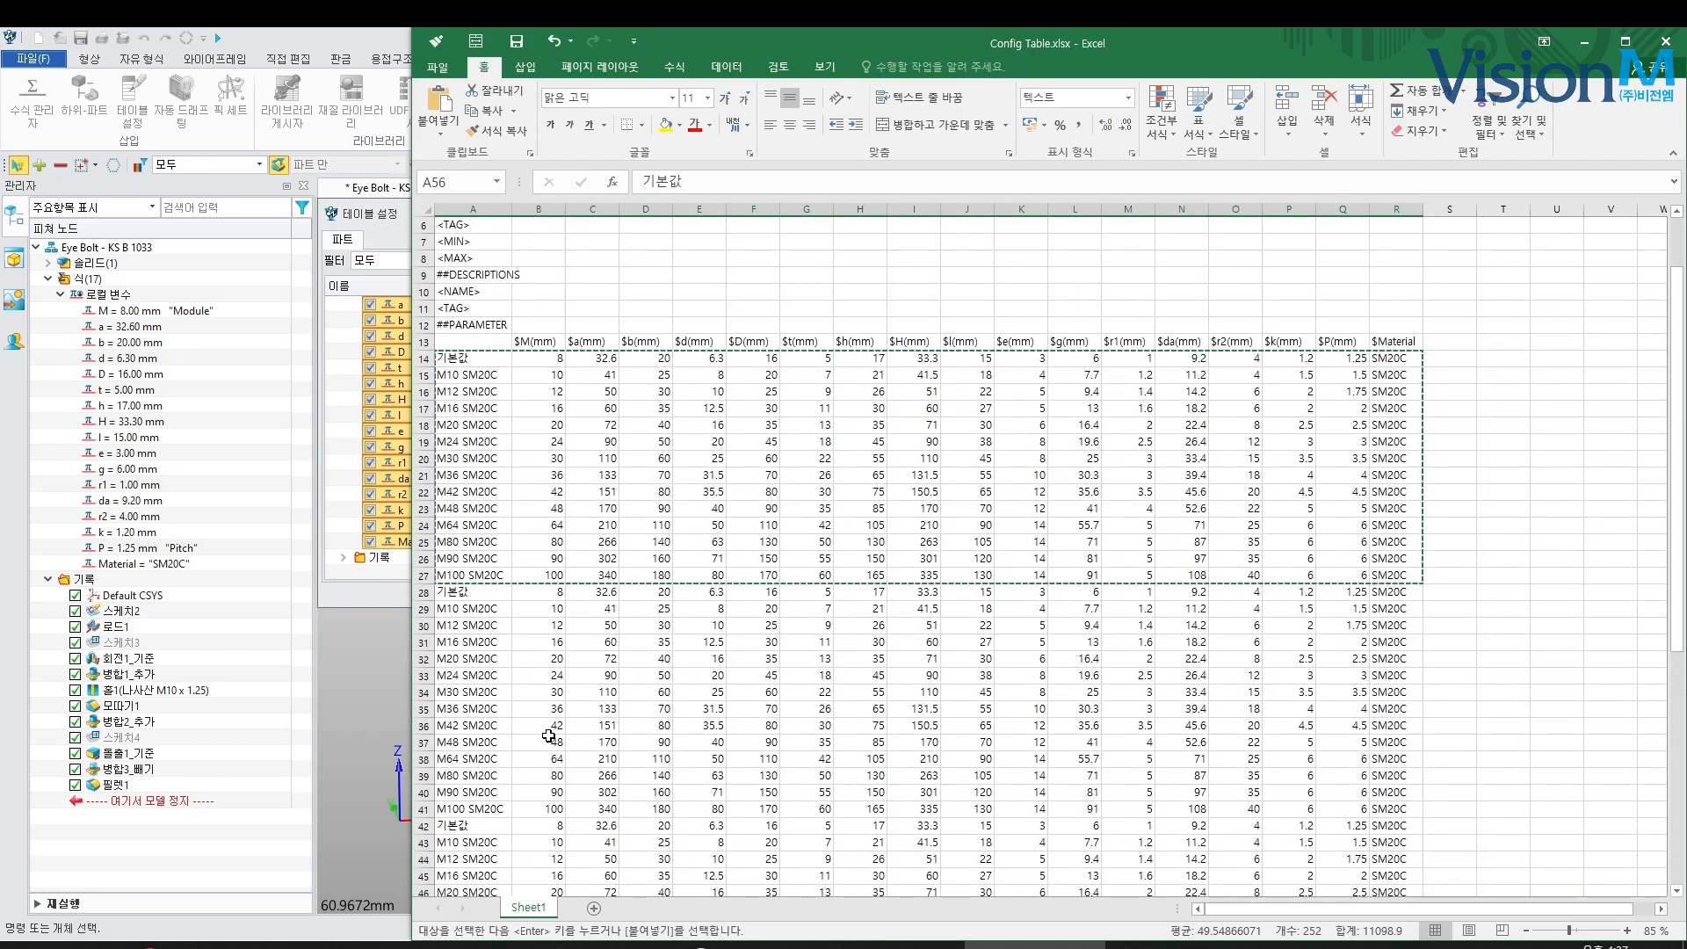
click(490, 362)
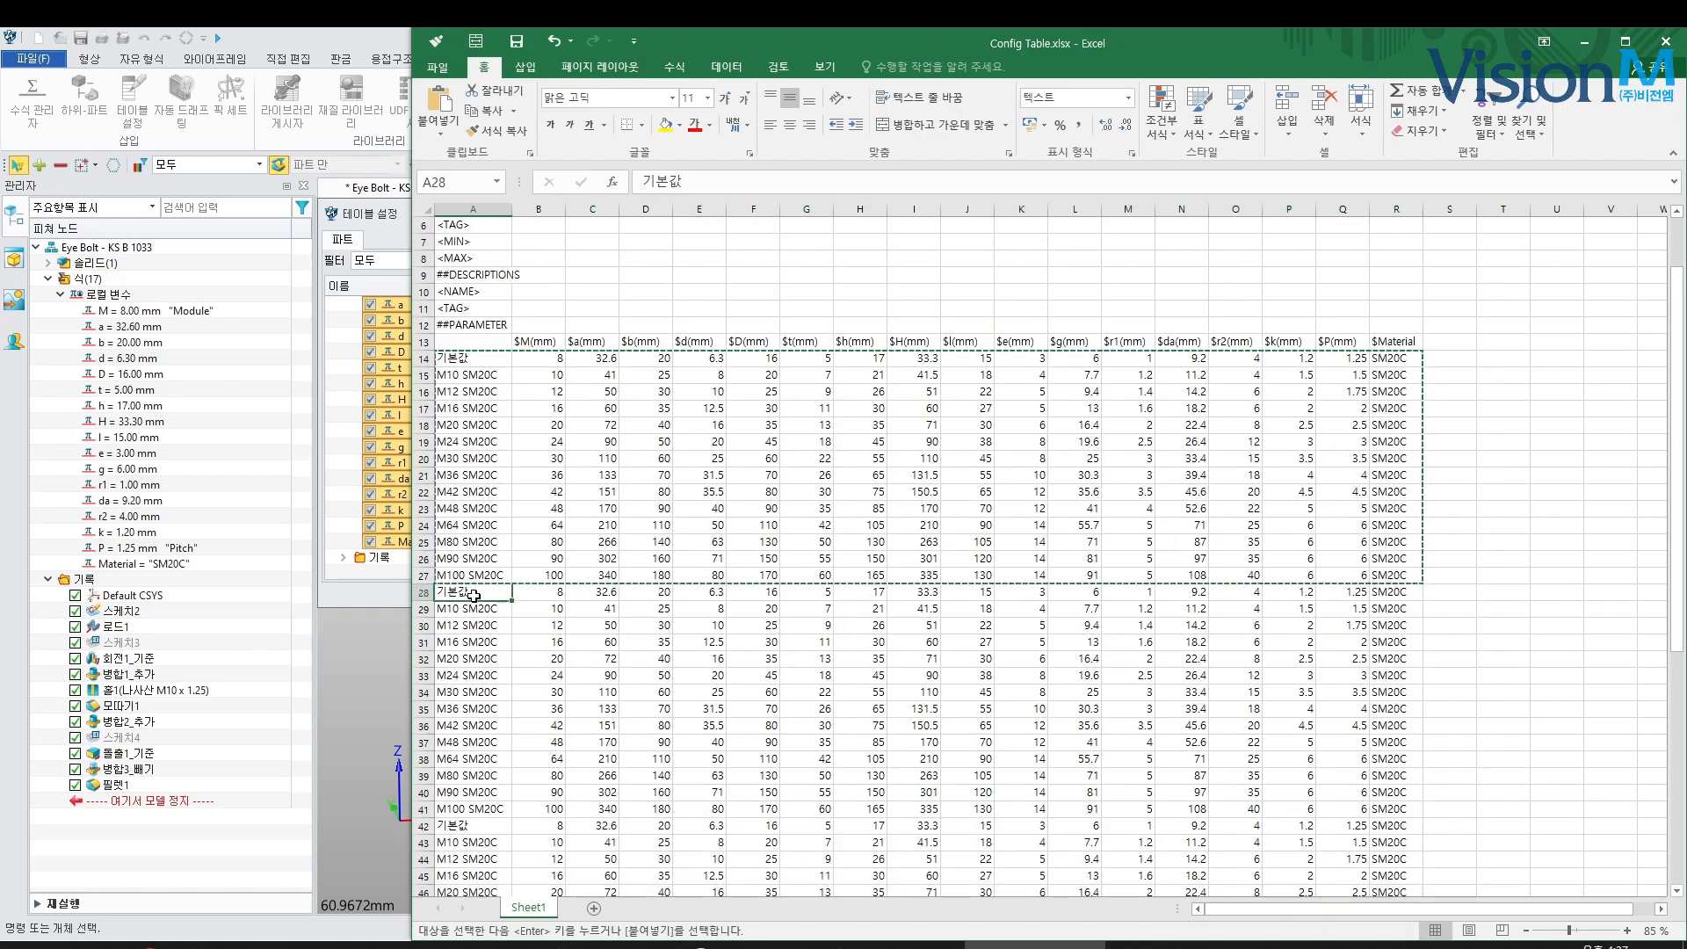
click(1398, 596)
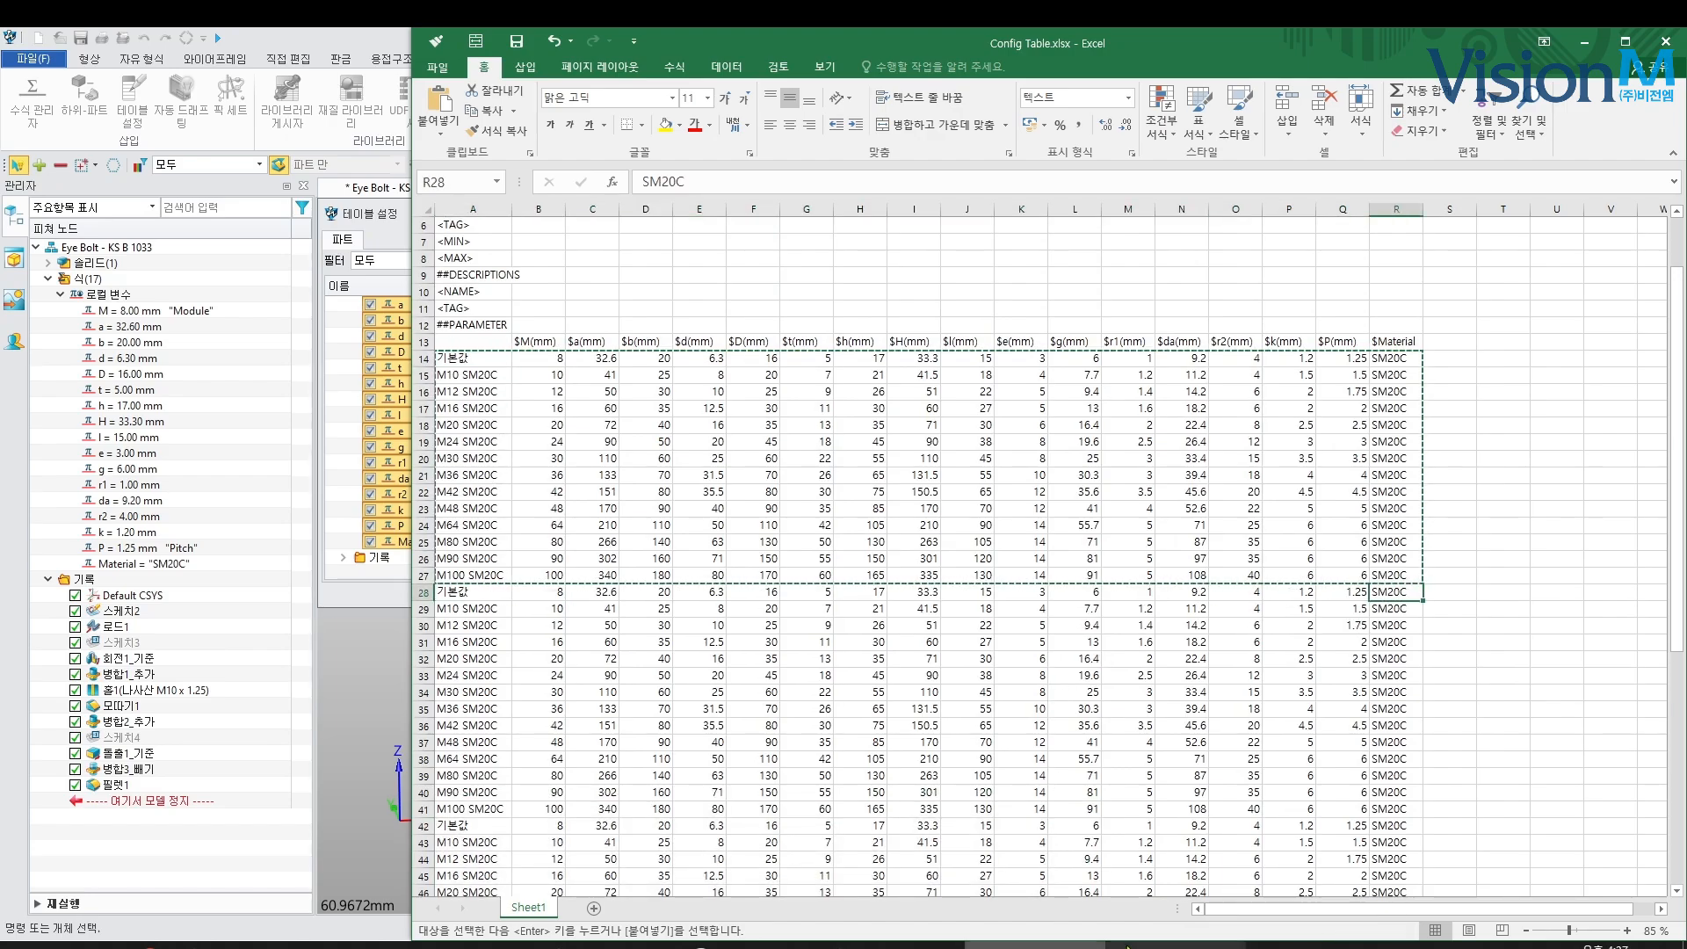
click(1175, 945)
click(260, 462)
mouse_move(340, 919)
mouse_down()
mouse_move(297, 921)
mouse_move(317, 917)
mouse_up()
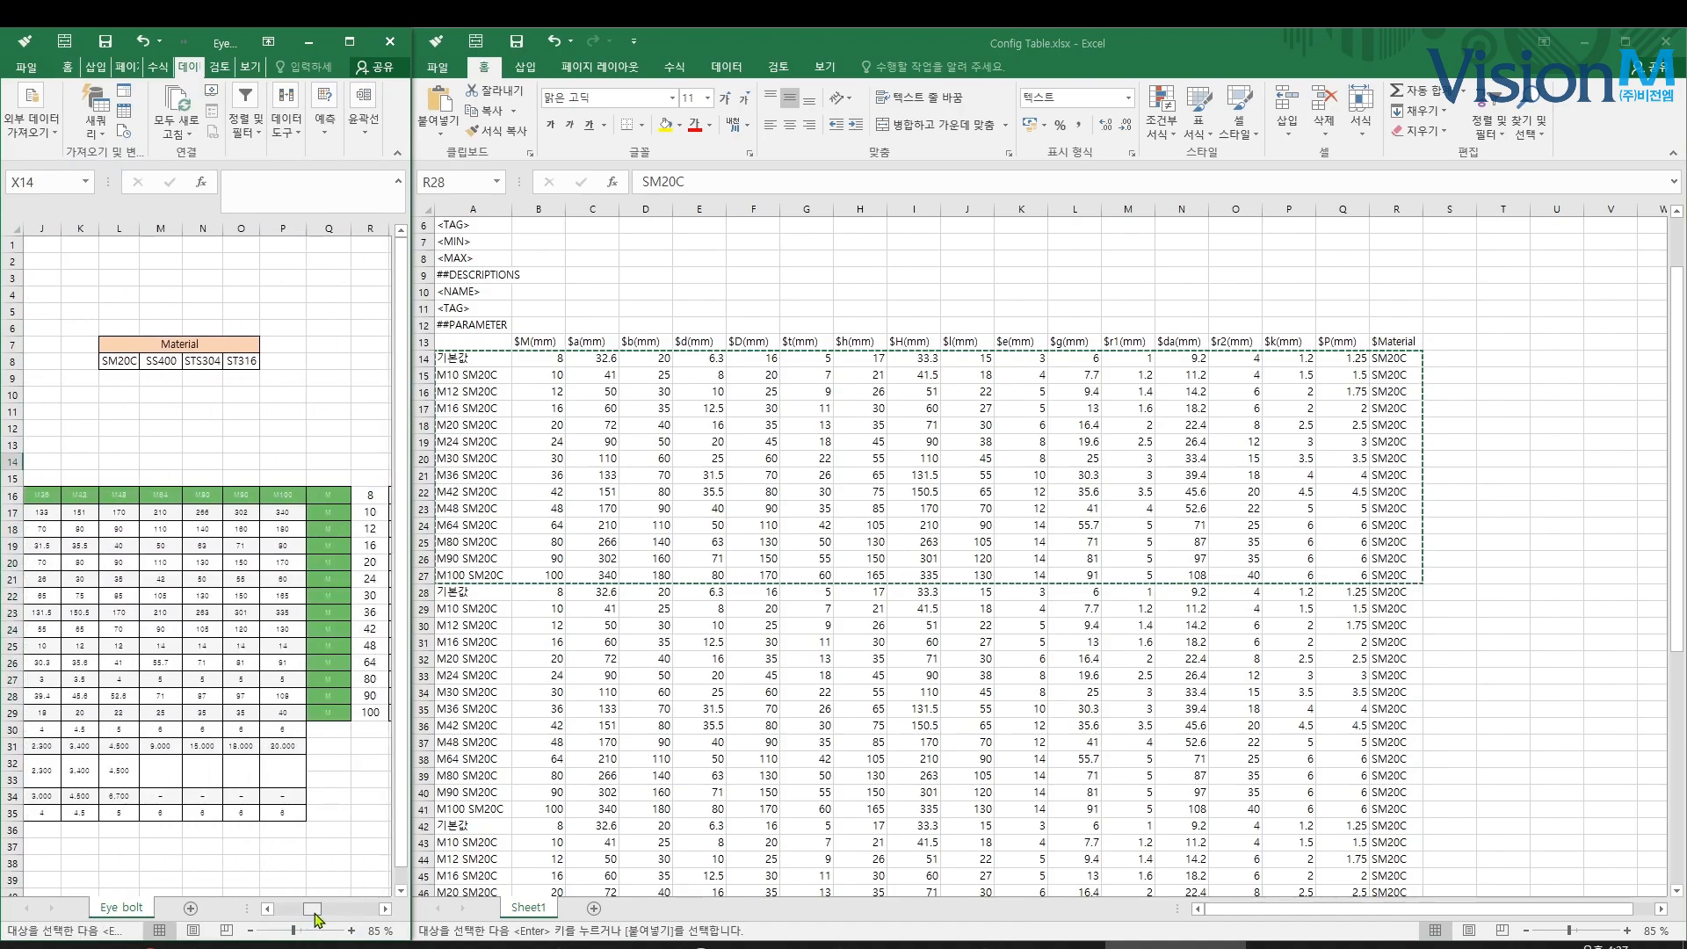
drag(113, 362, 242, 362)
click(175, 426)
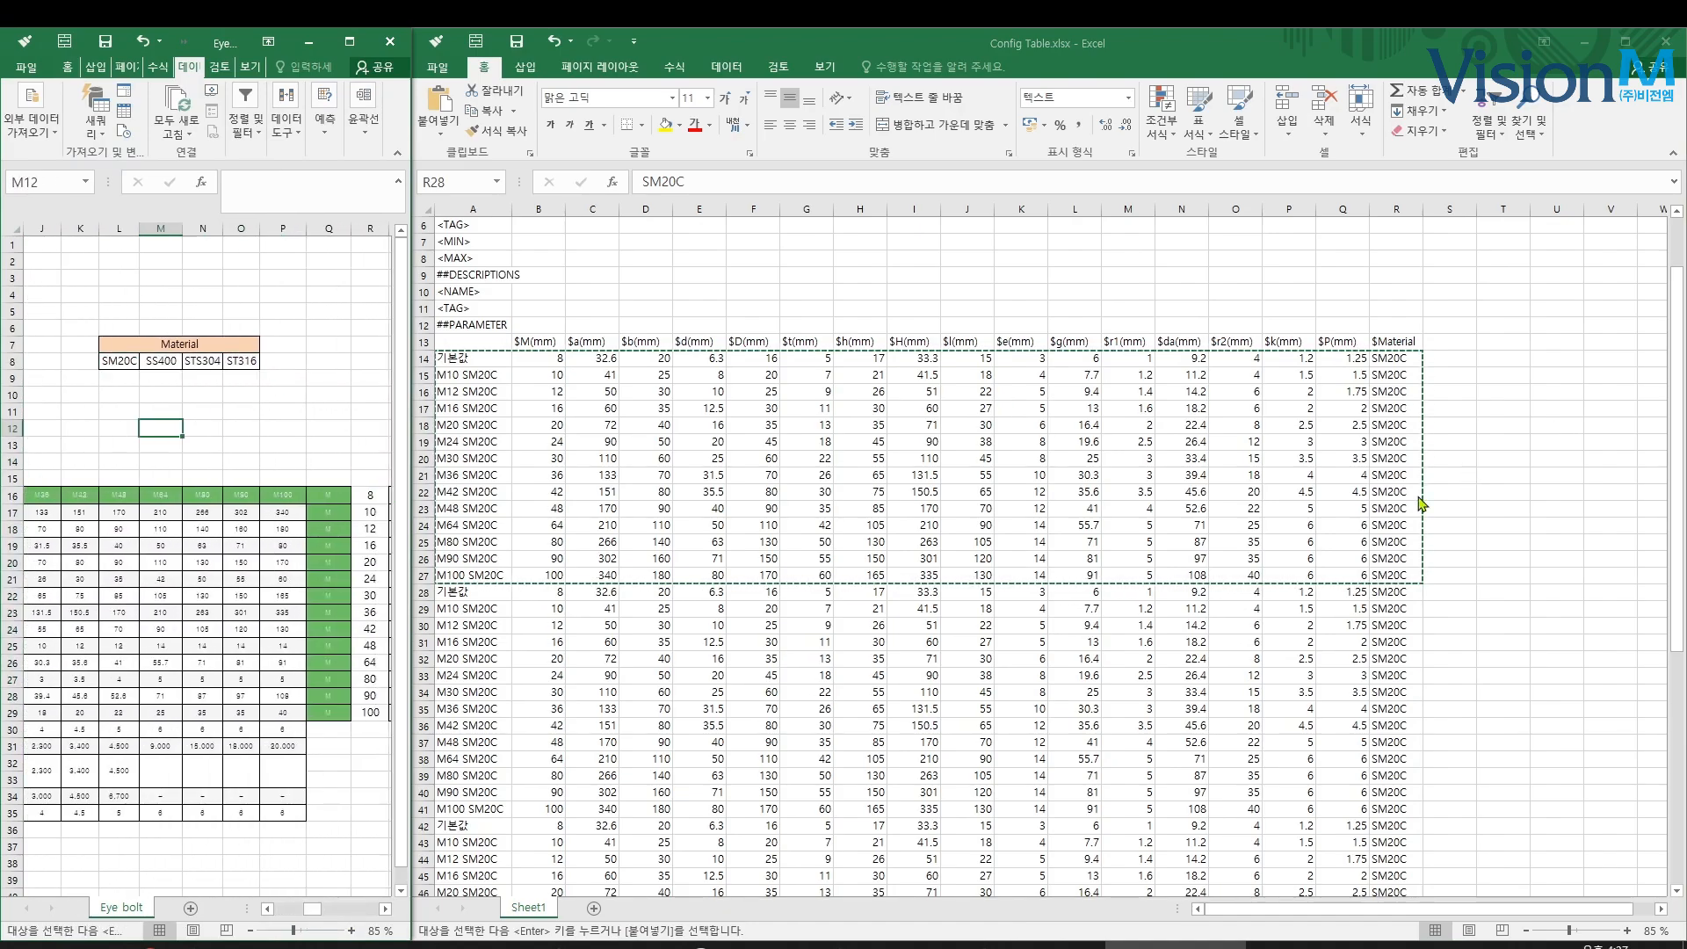
Change the material in R28 to SS400 and copy it down through R41
double_click(1392, 592)
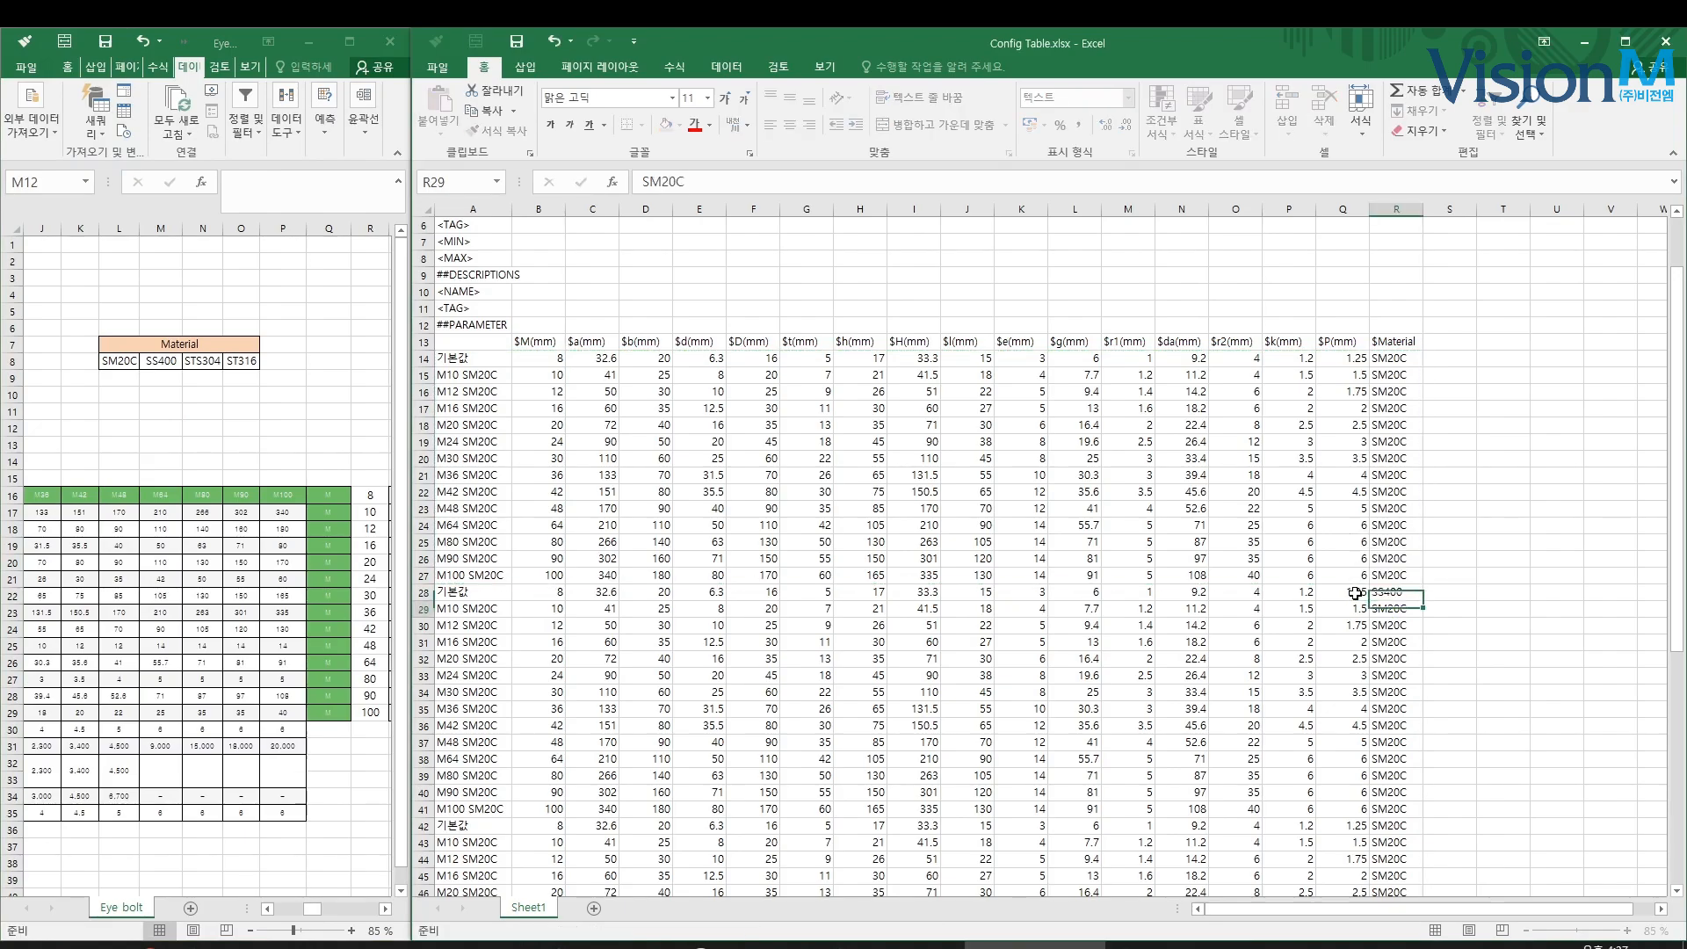
key(Return)
click(1387, 592)
scroll(1339, 724, down, 3)
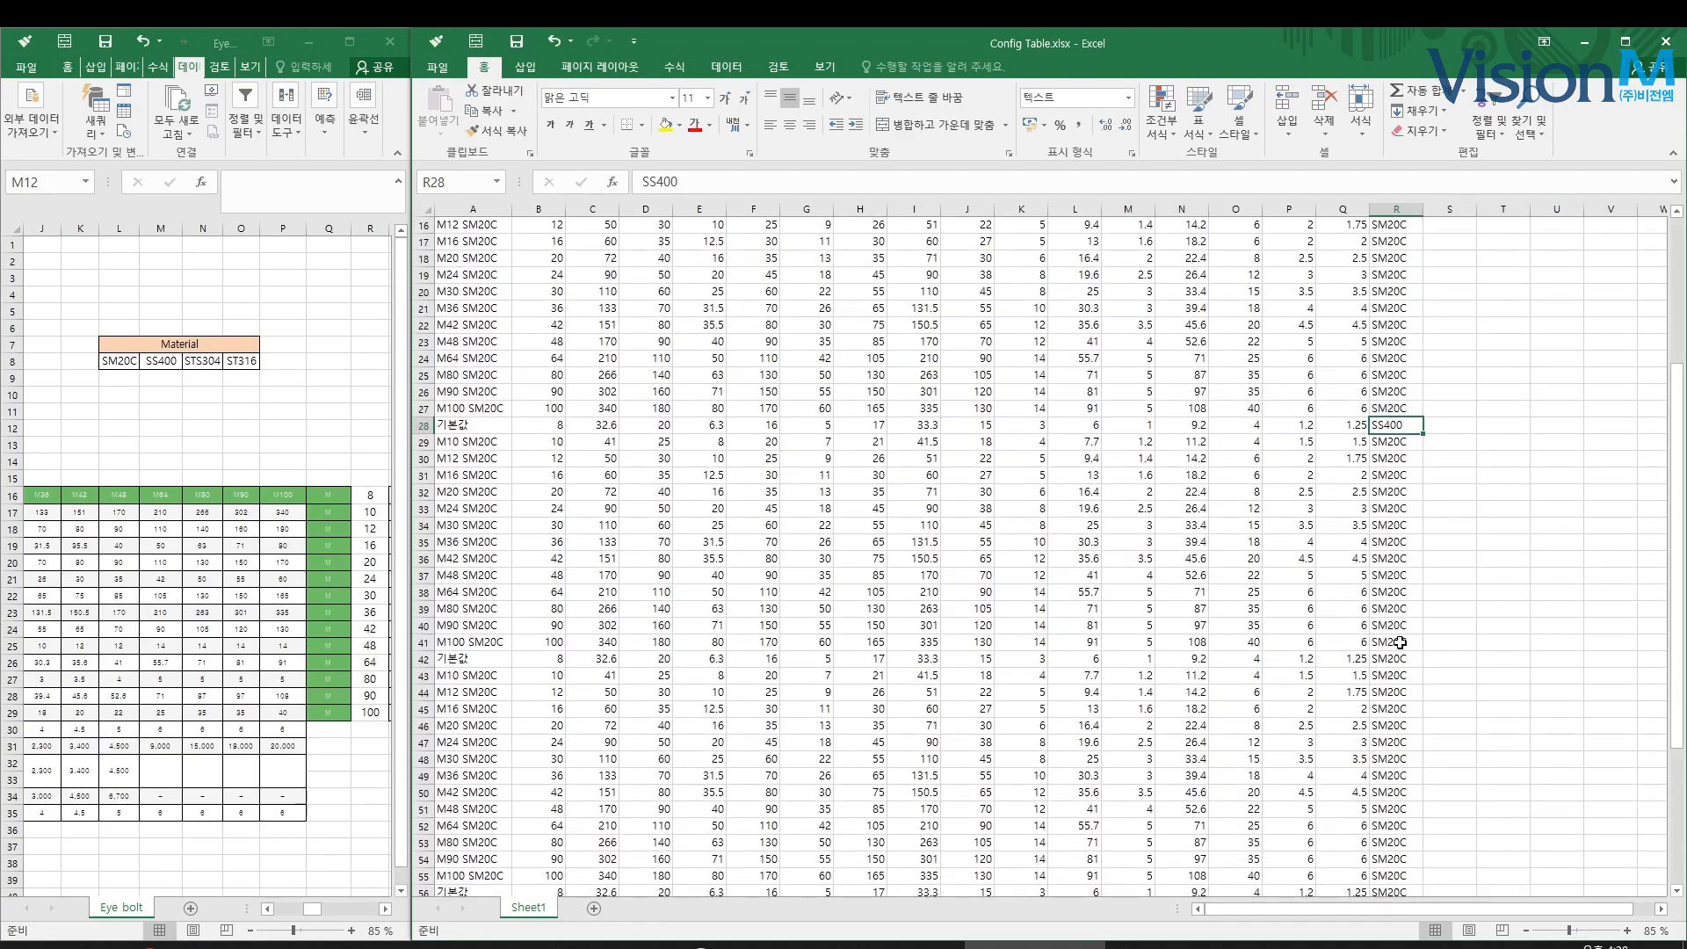
shift+click(1399, 642)
click(1398, 425)
key(ctrl+c)
shift+click(1395, 644)
key(ctrl+v)
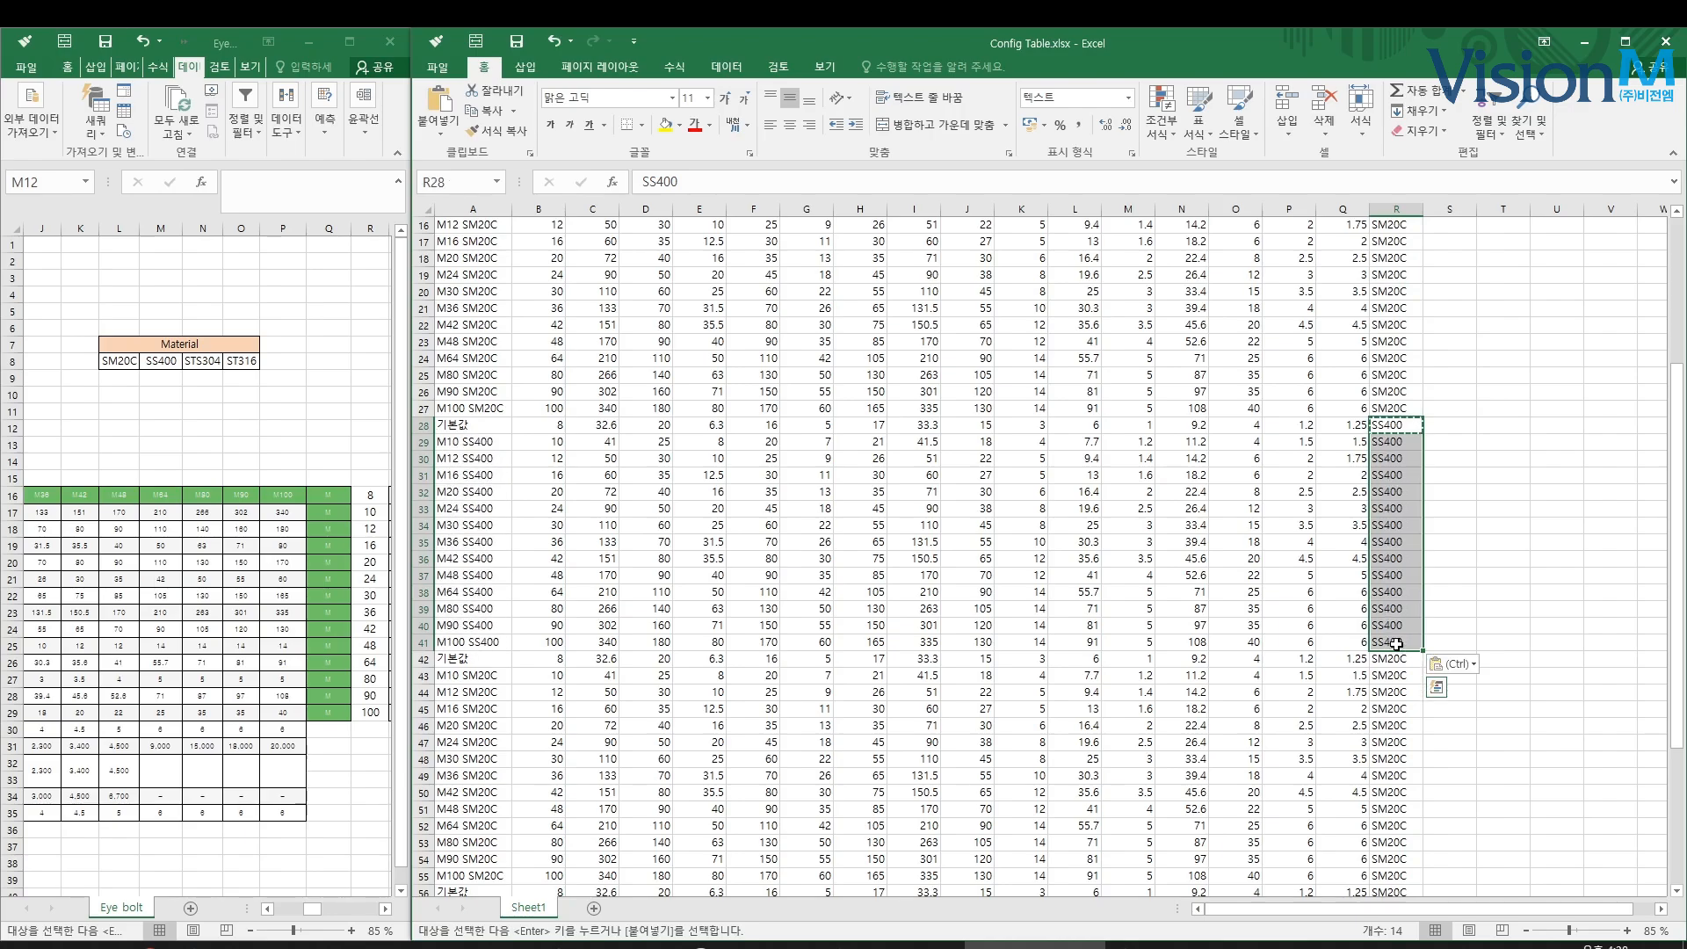
Change the material in R42 to STS304 and copy it down through R55
click(1227, 677)
click(1375, 661)
click(494, 661)
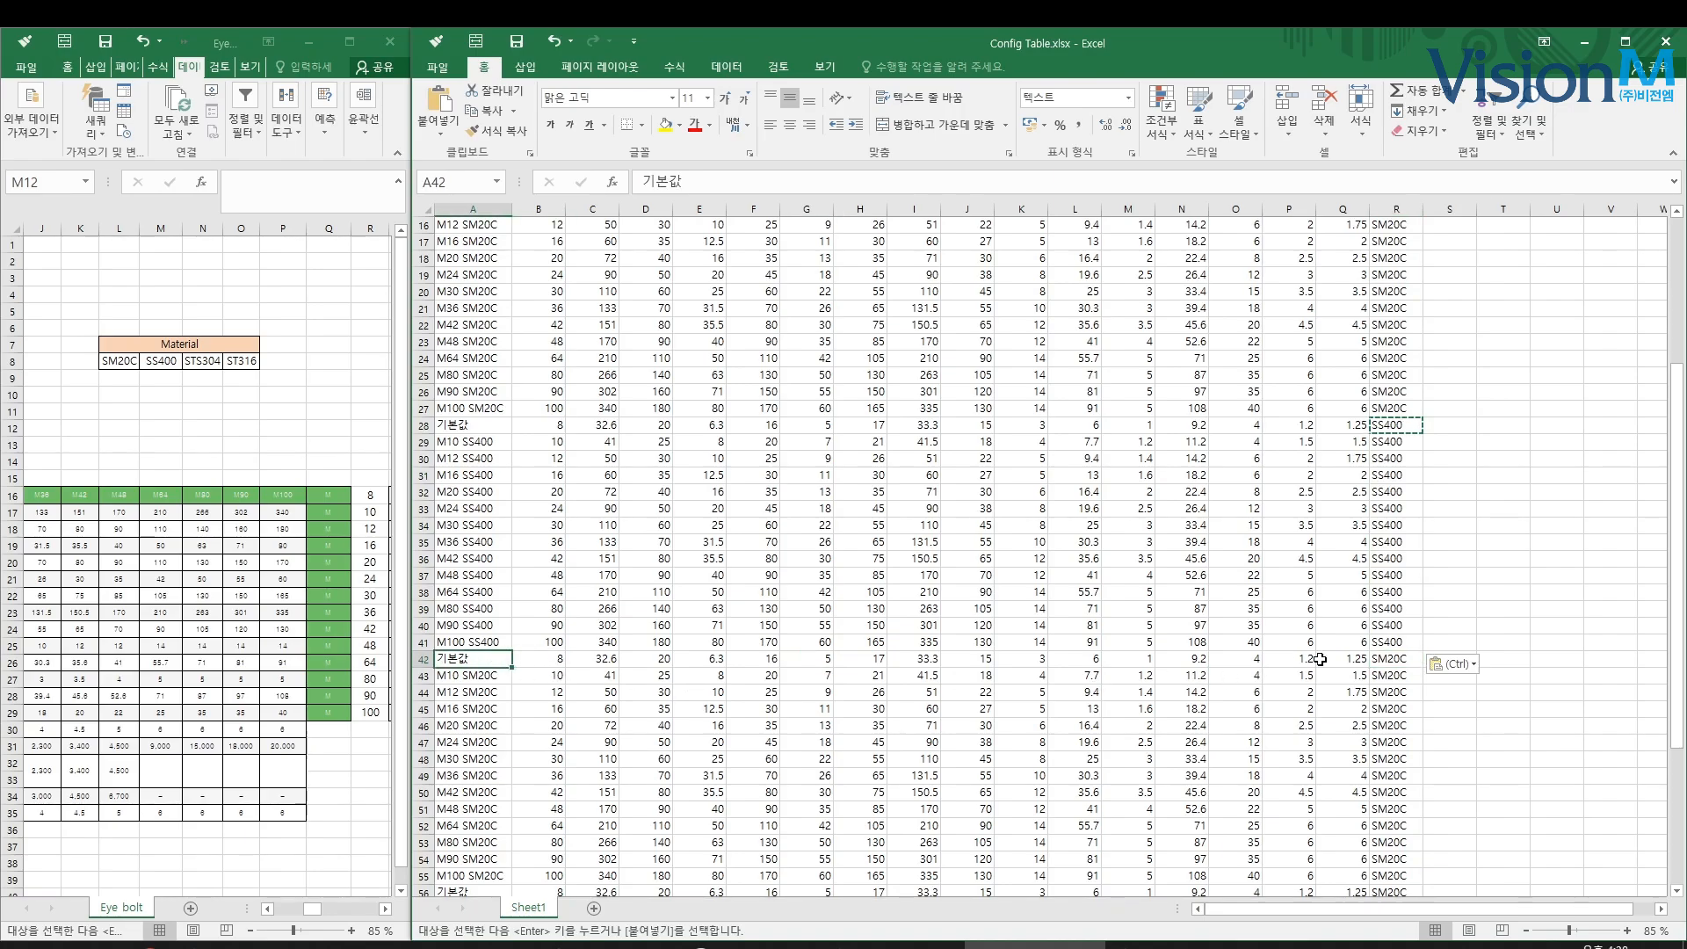
click(1390, 659)
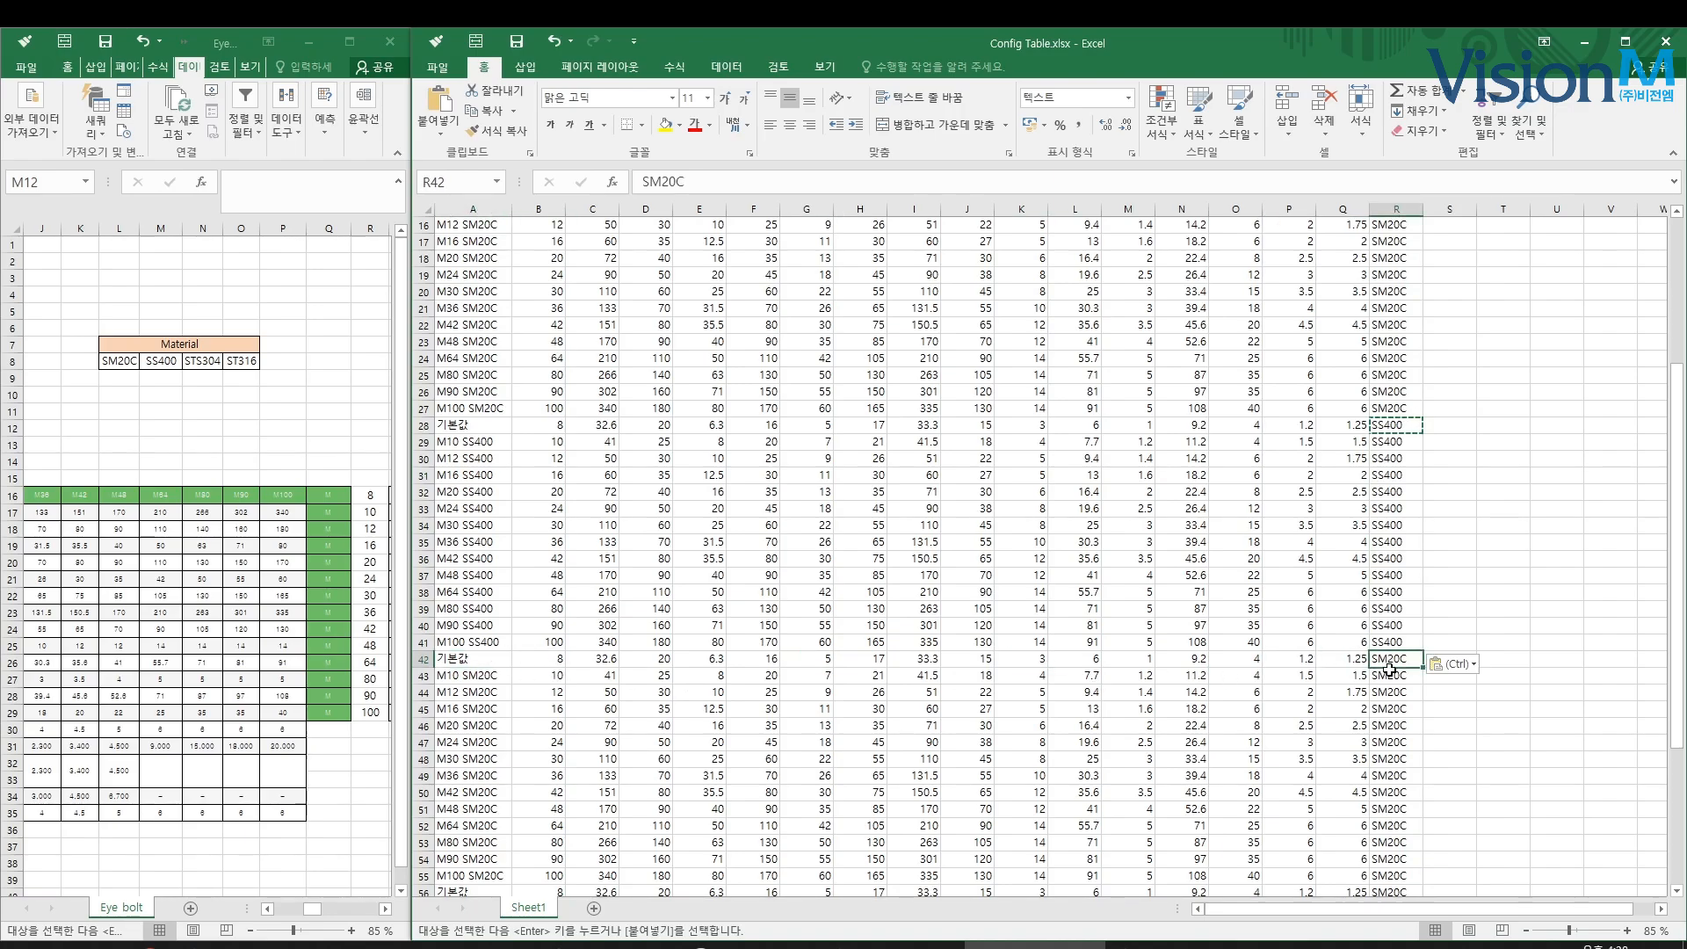
text(STS304)
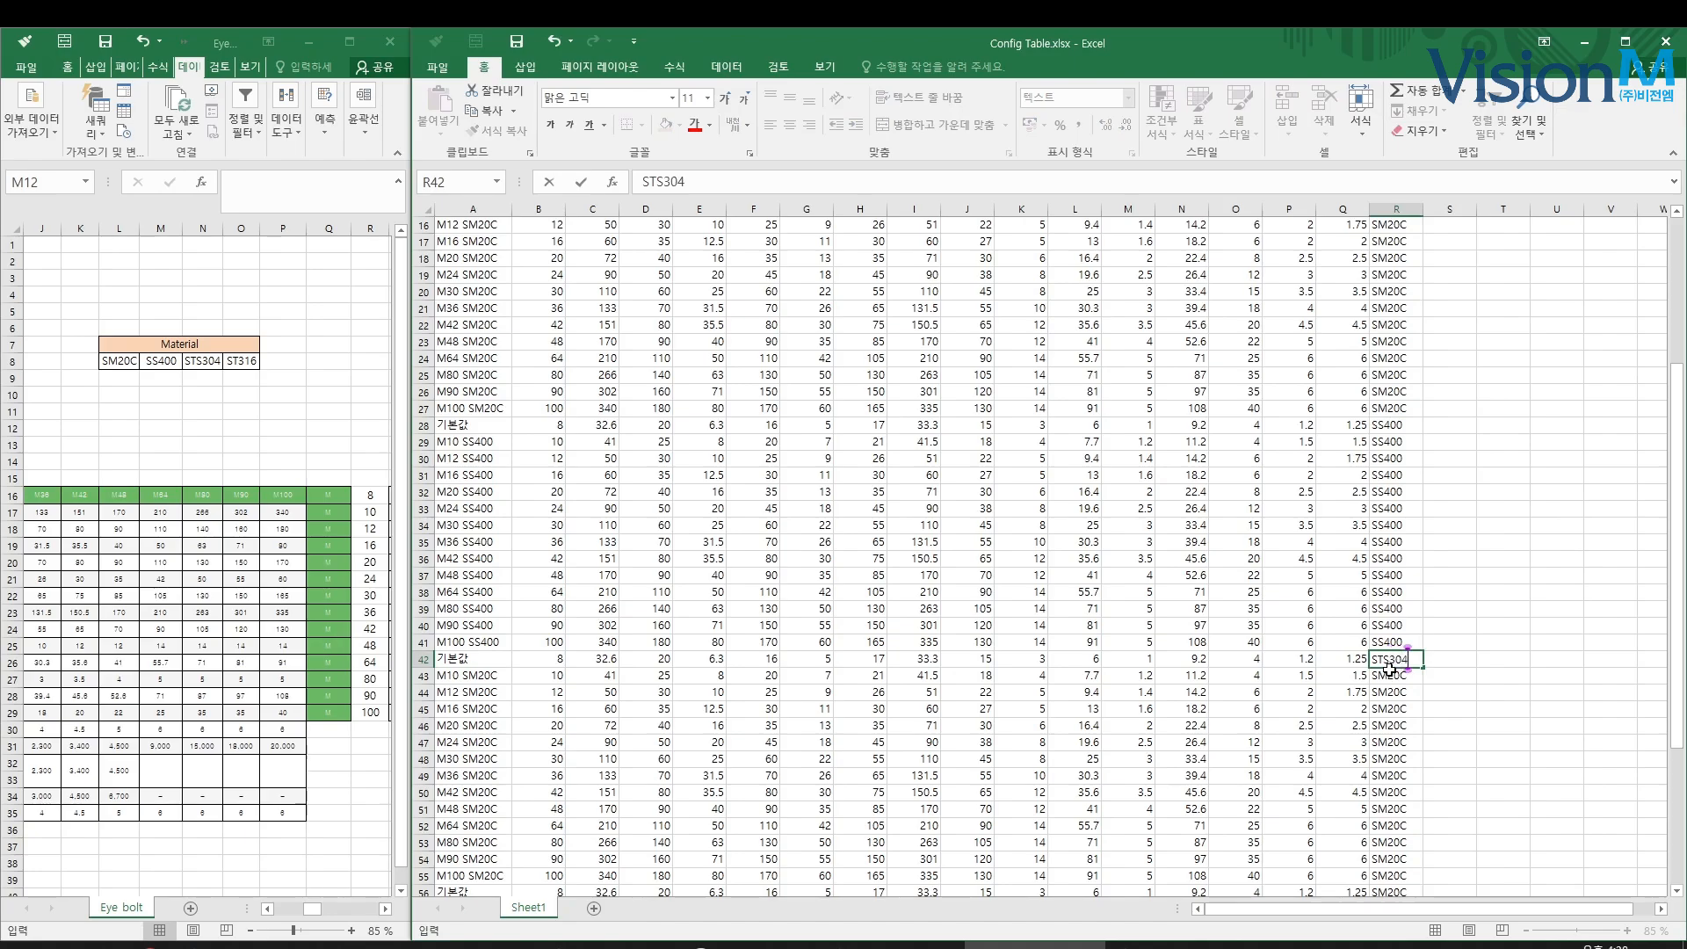
key(Return)
click(1390, 661)
key(ctrl+c)
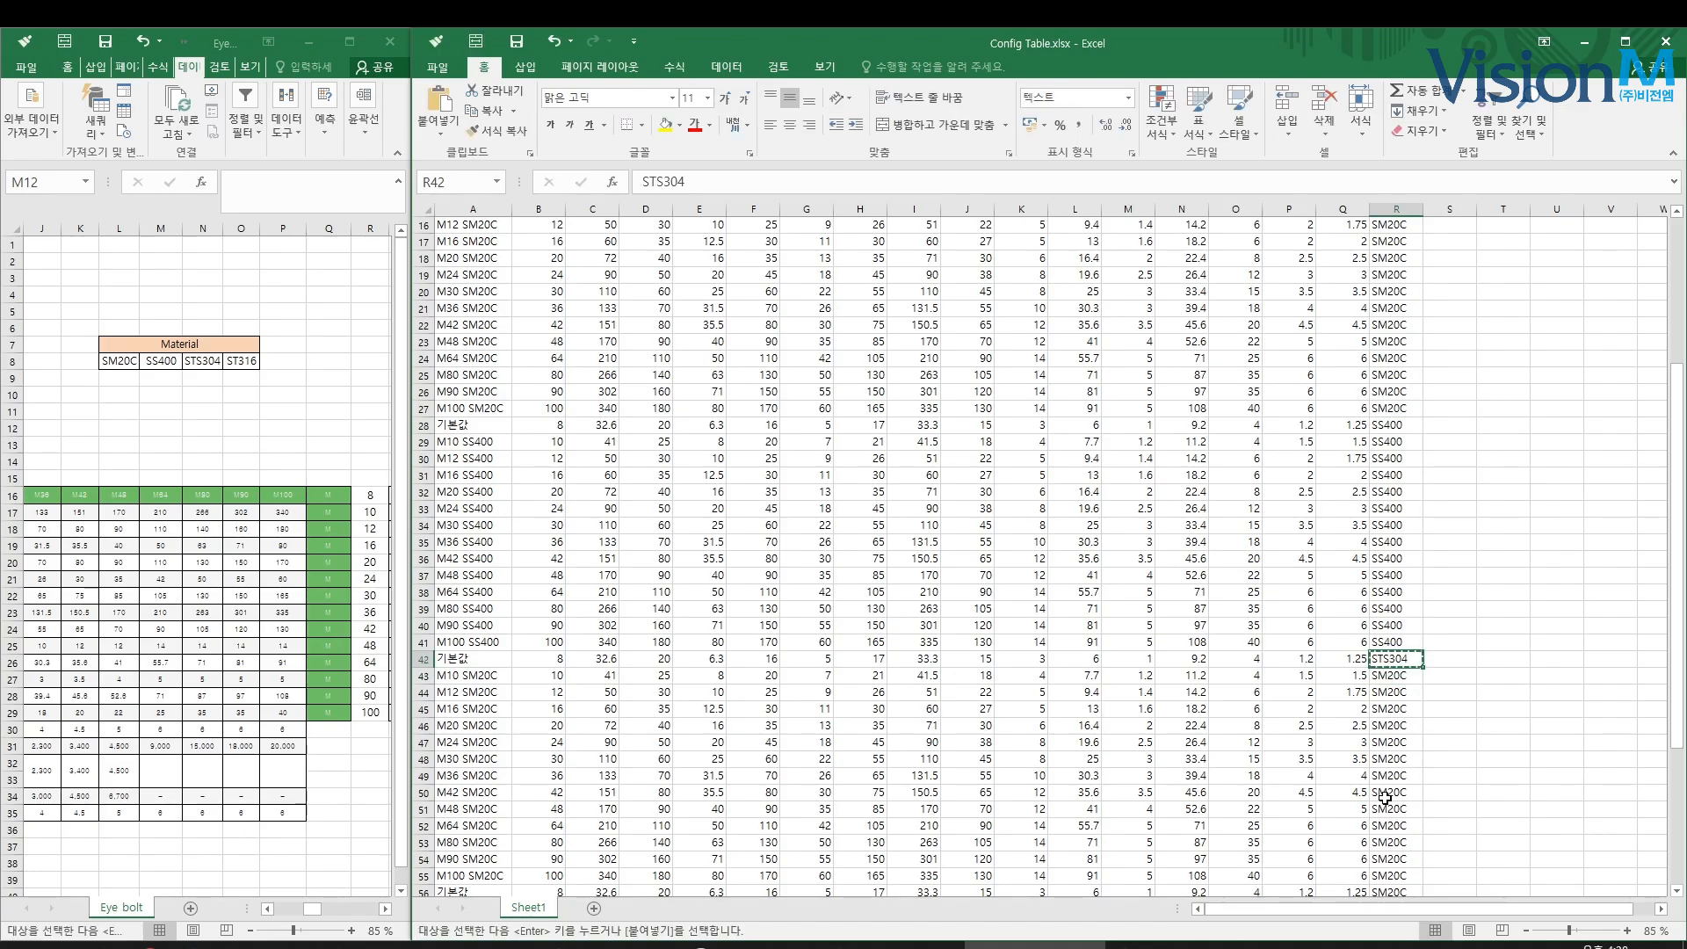
shift+click(1375, 872)
key(ctrl+v)
Change the material in R56 to ST316 and copy it down through R69
scroll(1413, 820, down, 7)
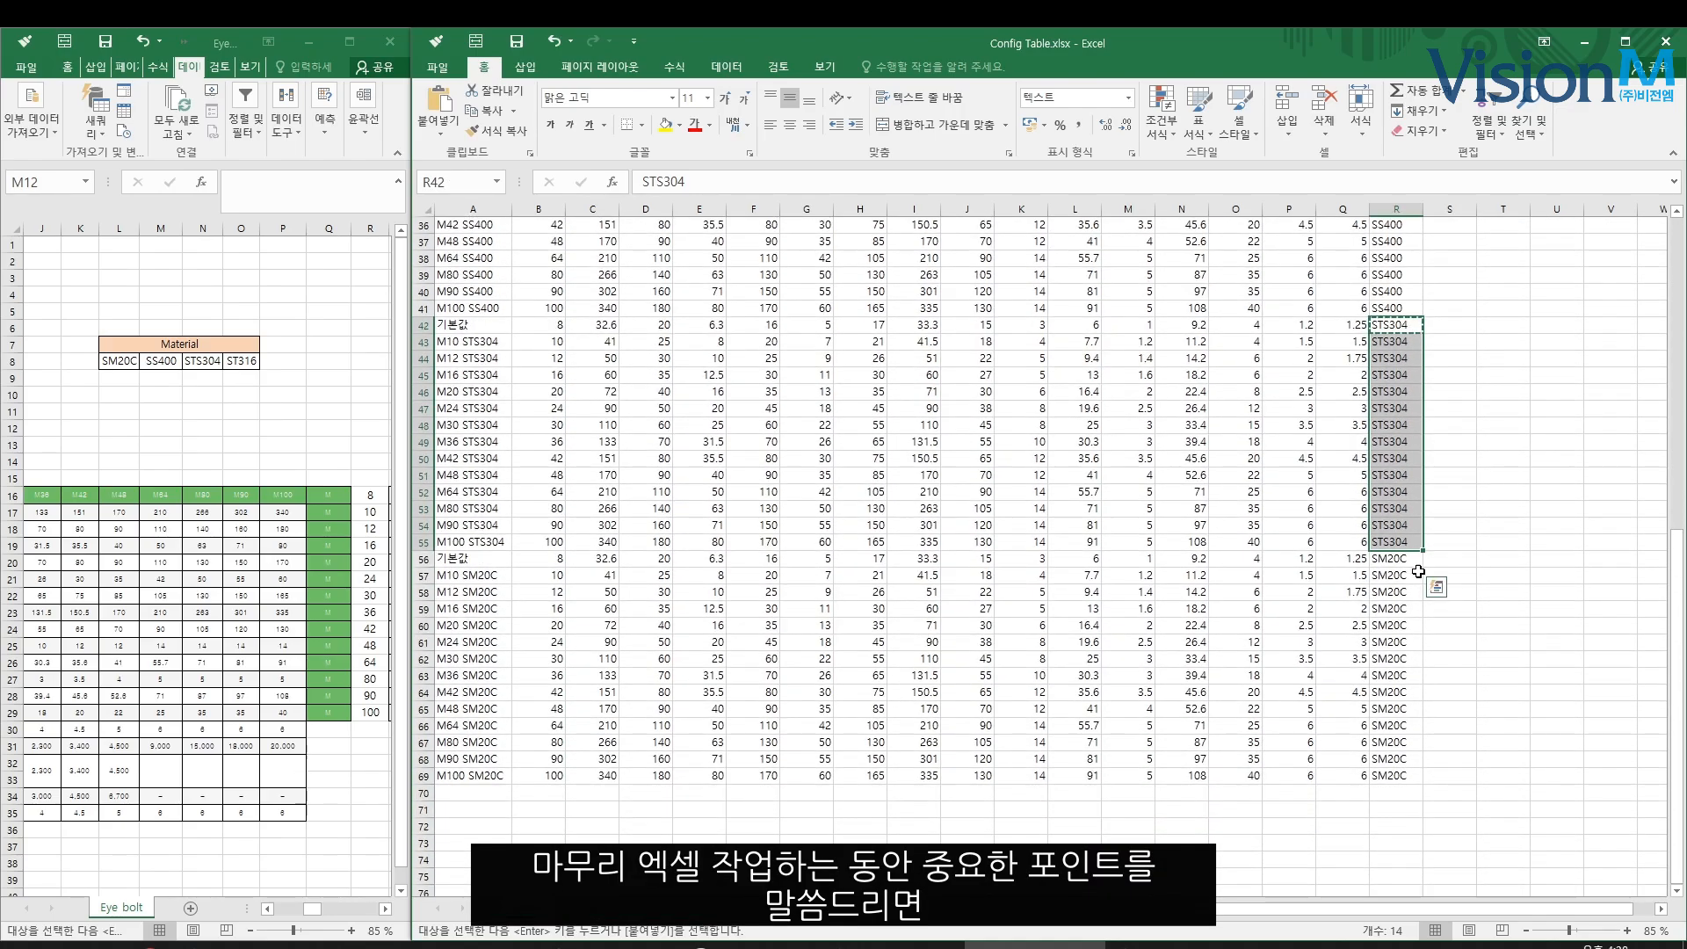
click(1402, 563)
text(ST306)
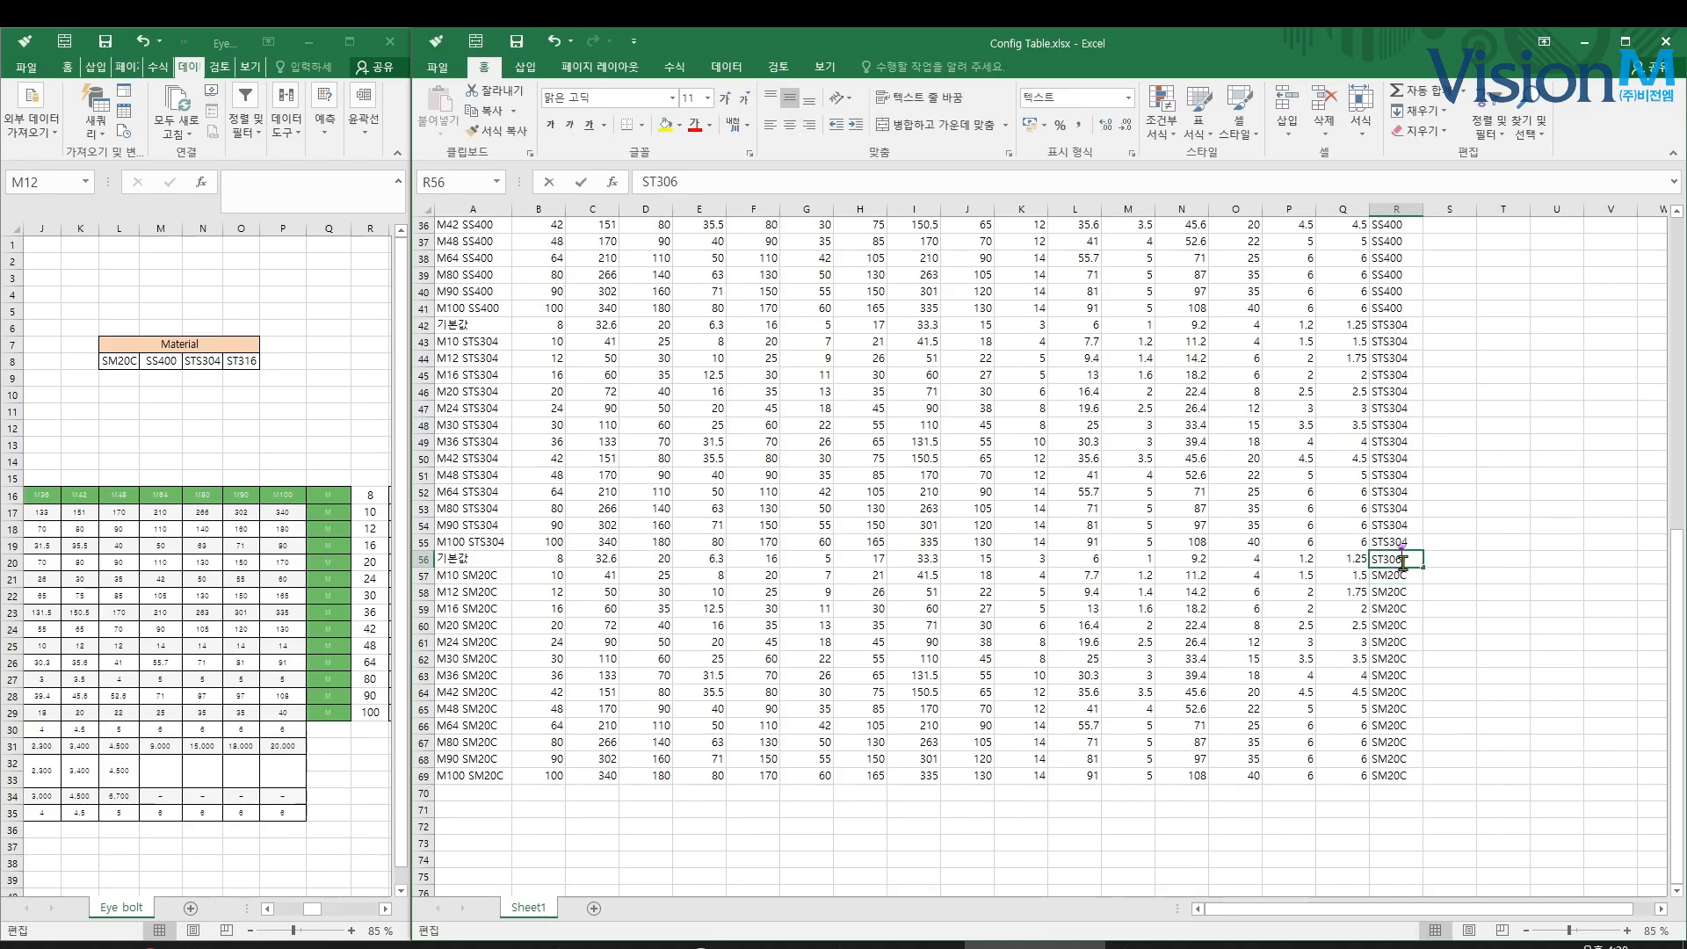
text(16)
key(ctrl+Return)
key(ctrl+c)
drag(1395, 576, 1395, 775)
key(ctrl+v)
click(1288, 724)
Fill the configuration name formula from A27 down through A42 to replace the copied default names
scroll(1222, 675, up, 1)
scroll(1222, 674, up, 1)
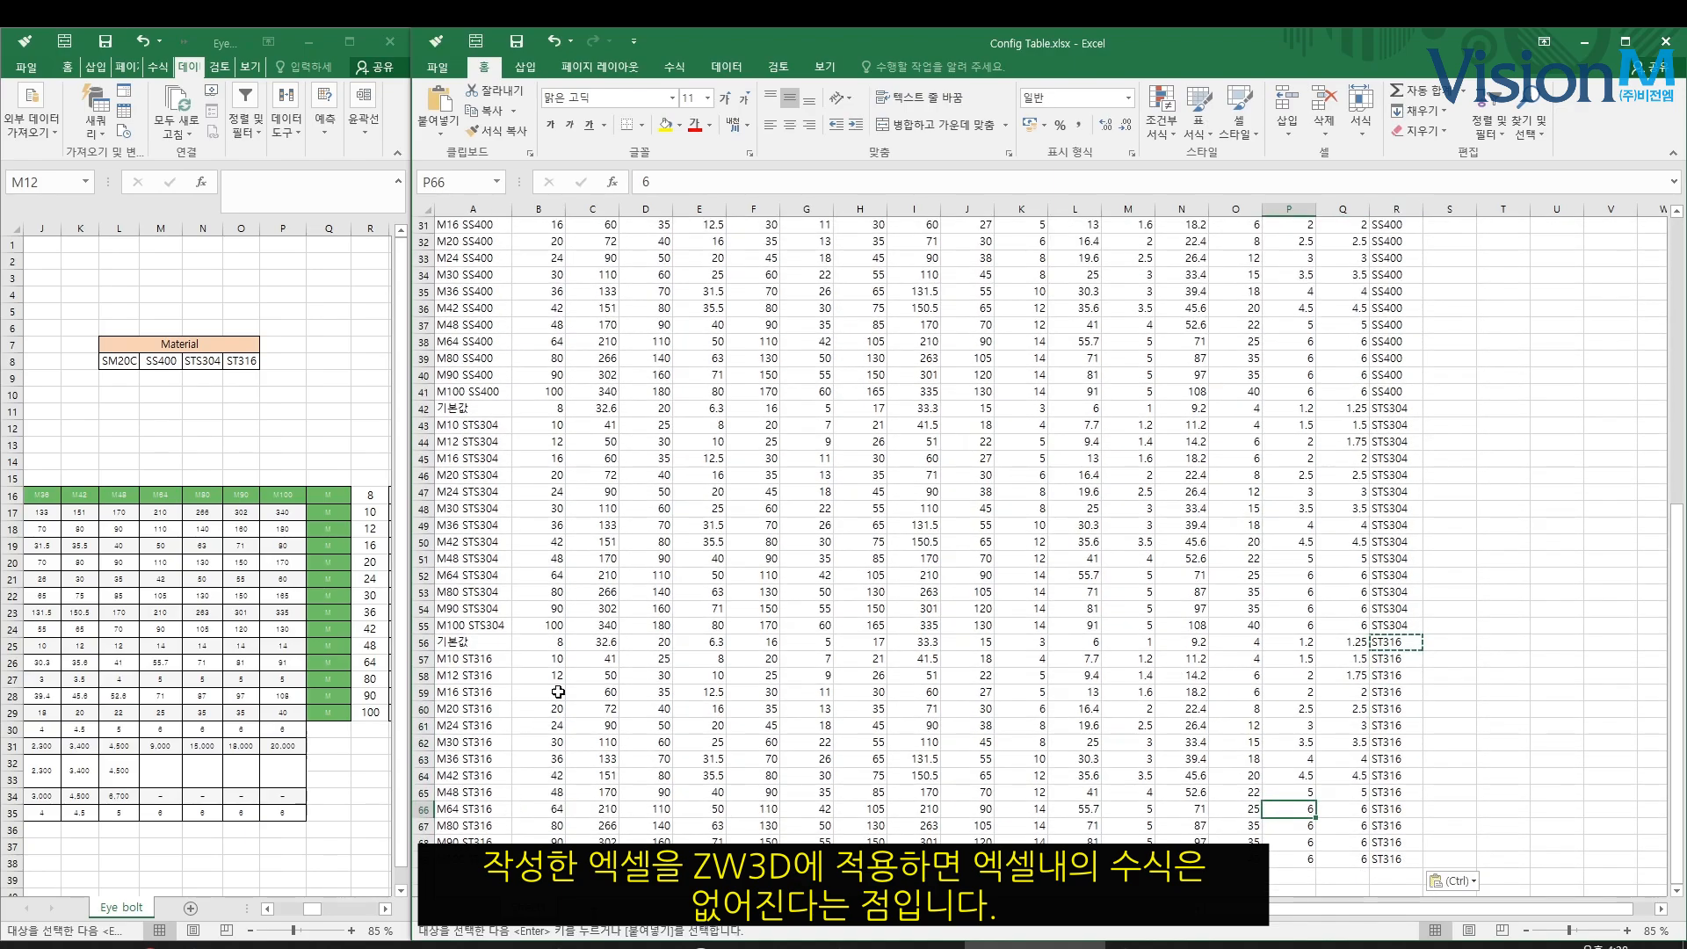
click(492, 644)
scroll(594, 592, up, 7)
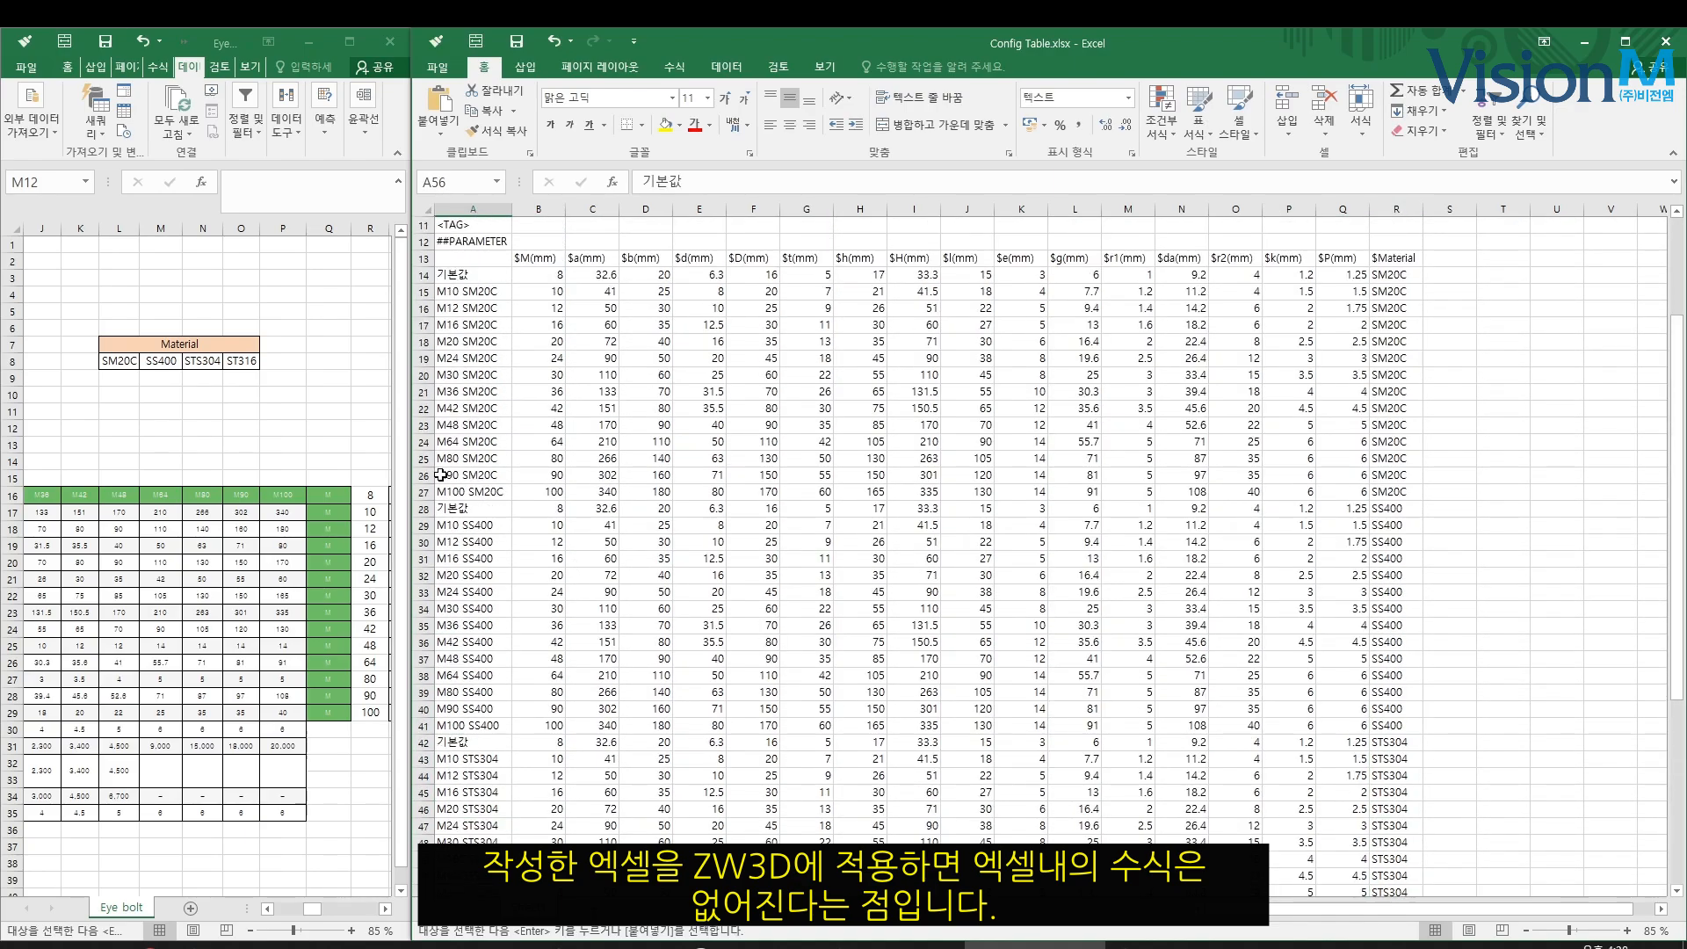
click(458, 490)
drag(512, 499, 519, 747)
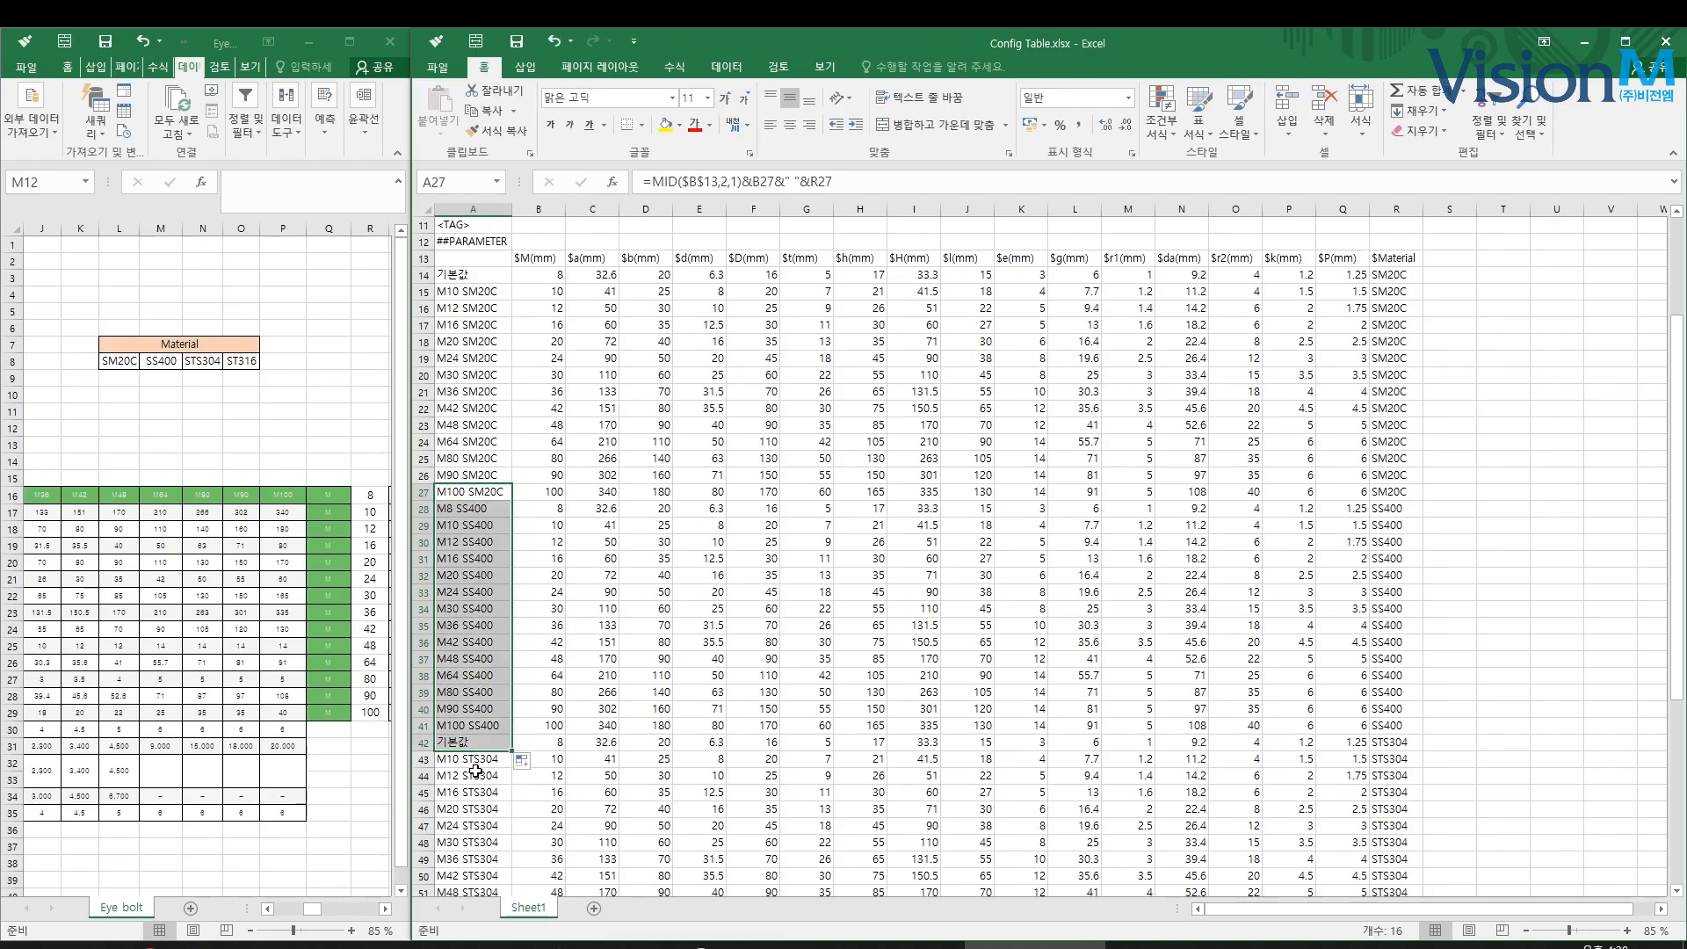
Replace the default name in A56 by filling the name formula down from A55
click(481, 773)
scroll(485, 711, down, 5)
key(Down)
key(Down)
key(Down)
key(Down)
key(Down)
key(Down)
key(Down)
key(Down)
key(Down)
key(Down)
key(Down)
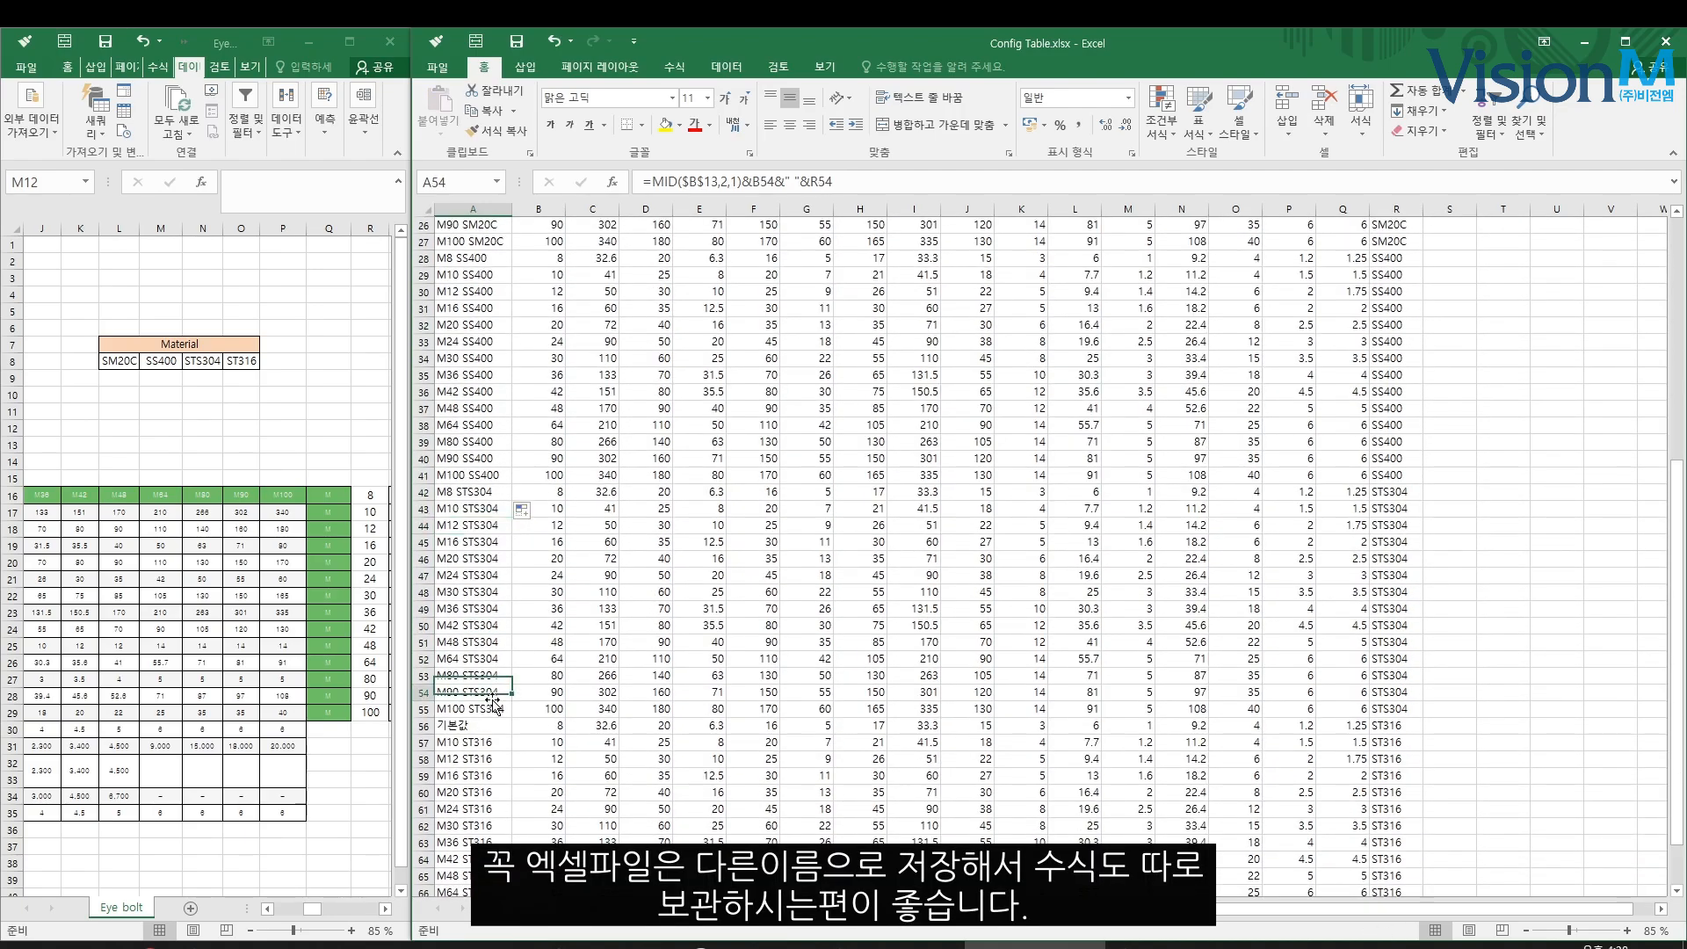
drag(514, 716, 514, 731)
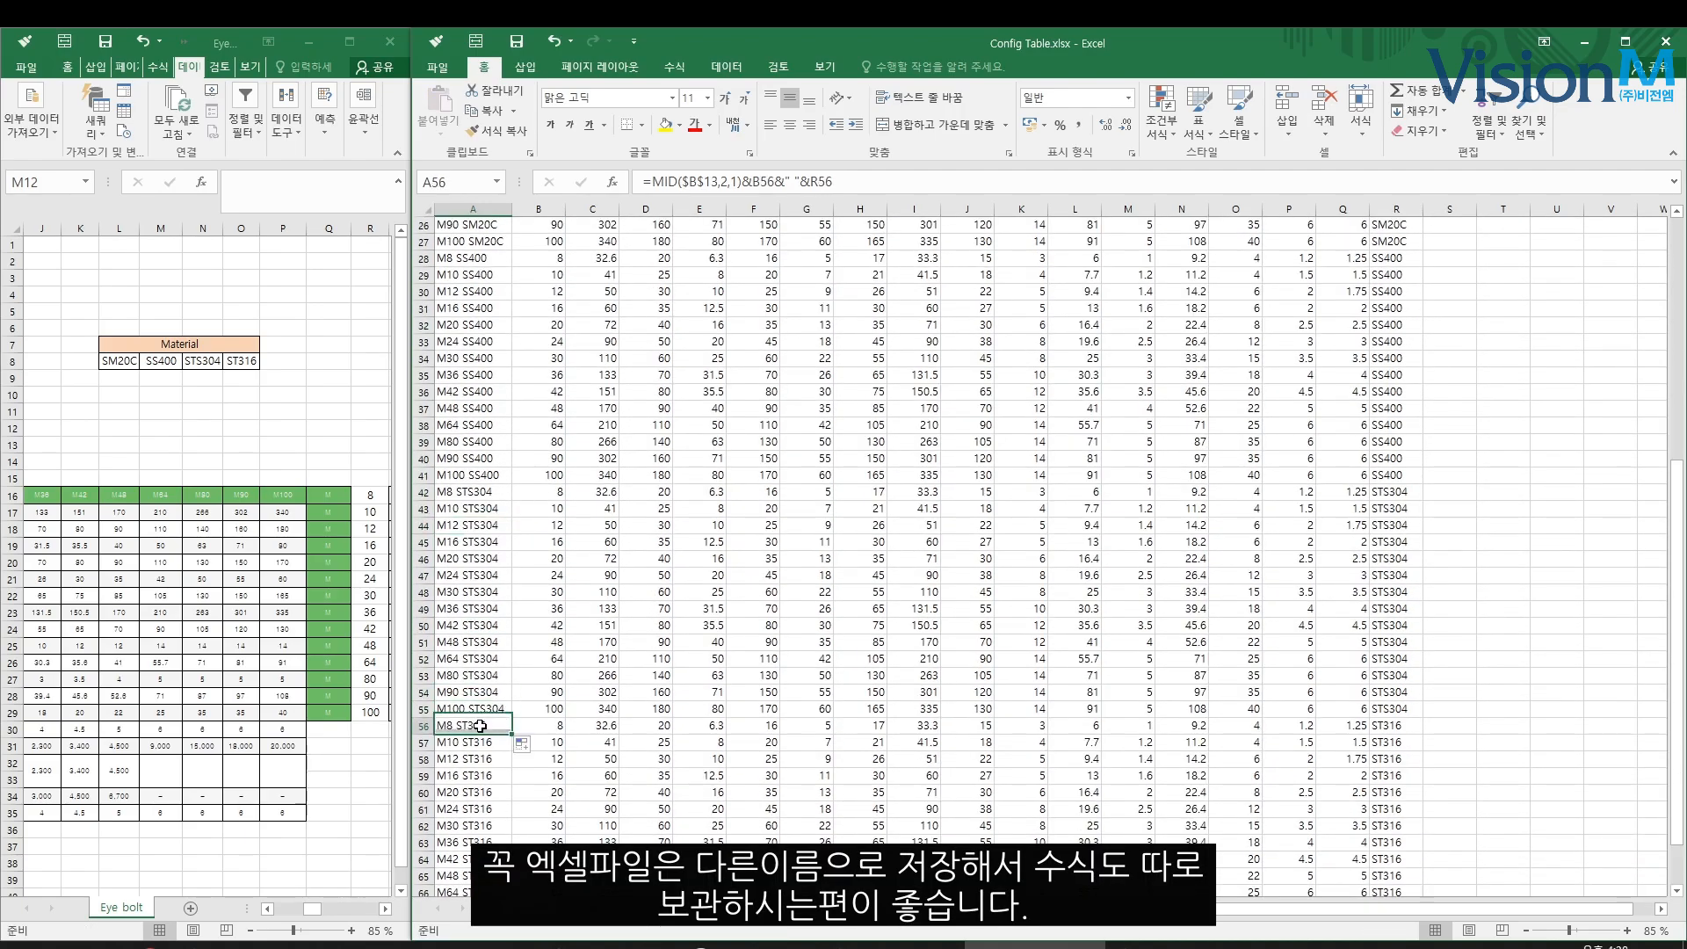
Check the configuration name formulas in A56, A27 and A28
double_click(499, 728)
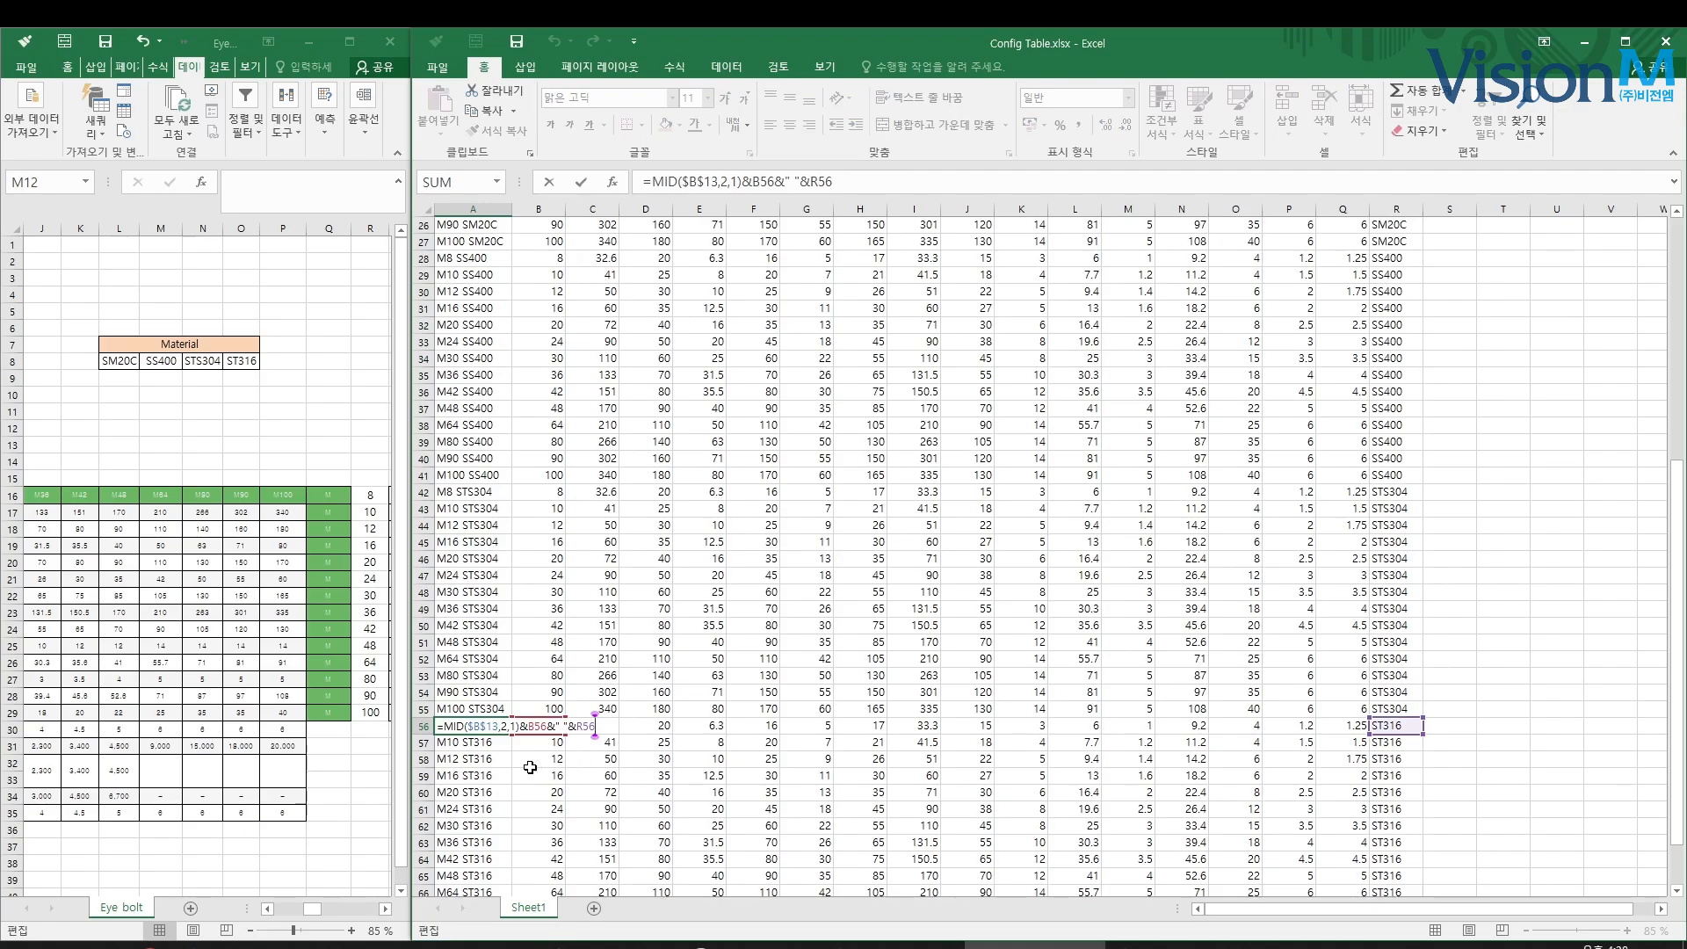
key(Escape)
scroll(530, 741, up, 8)
click(474, 453)
scroll(474, 452, down, 3)
click(481, 492)
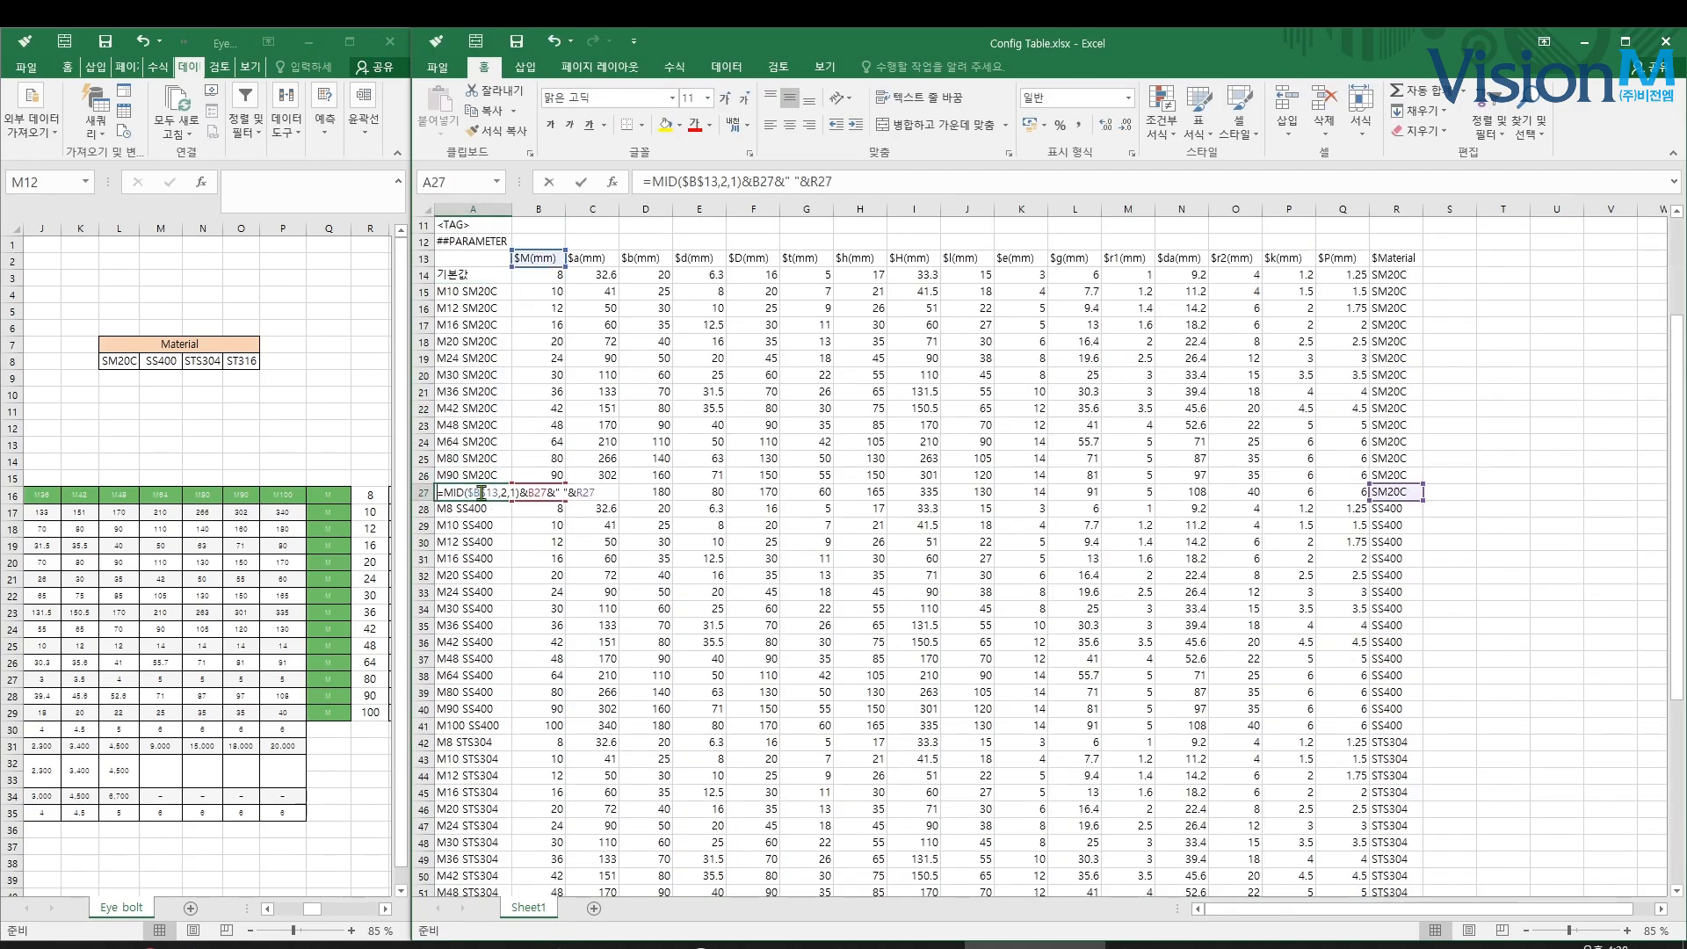
click(475, 508)
scroll(545, 571, down, 5)
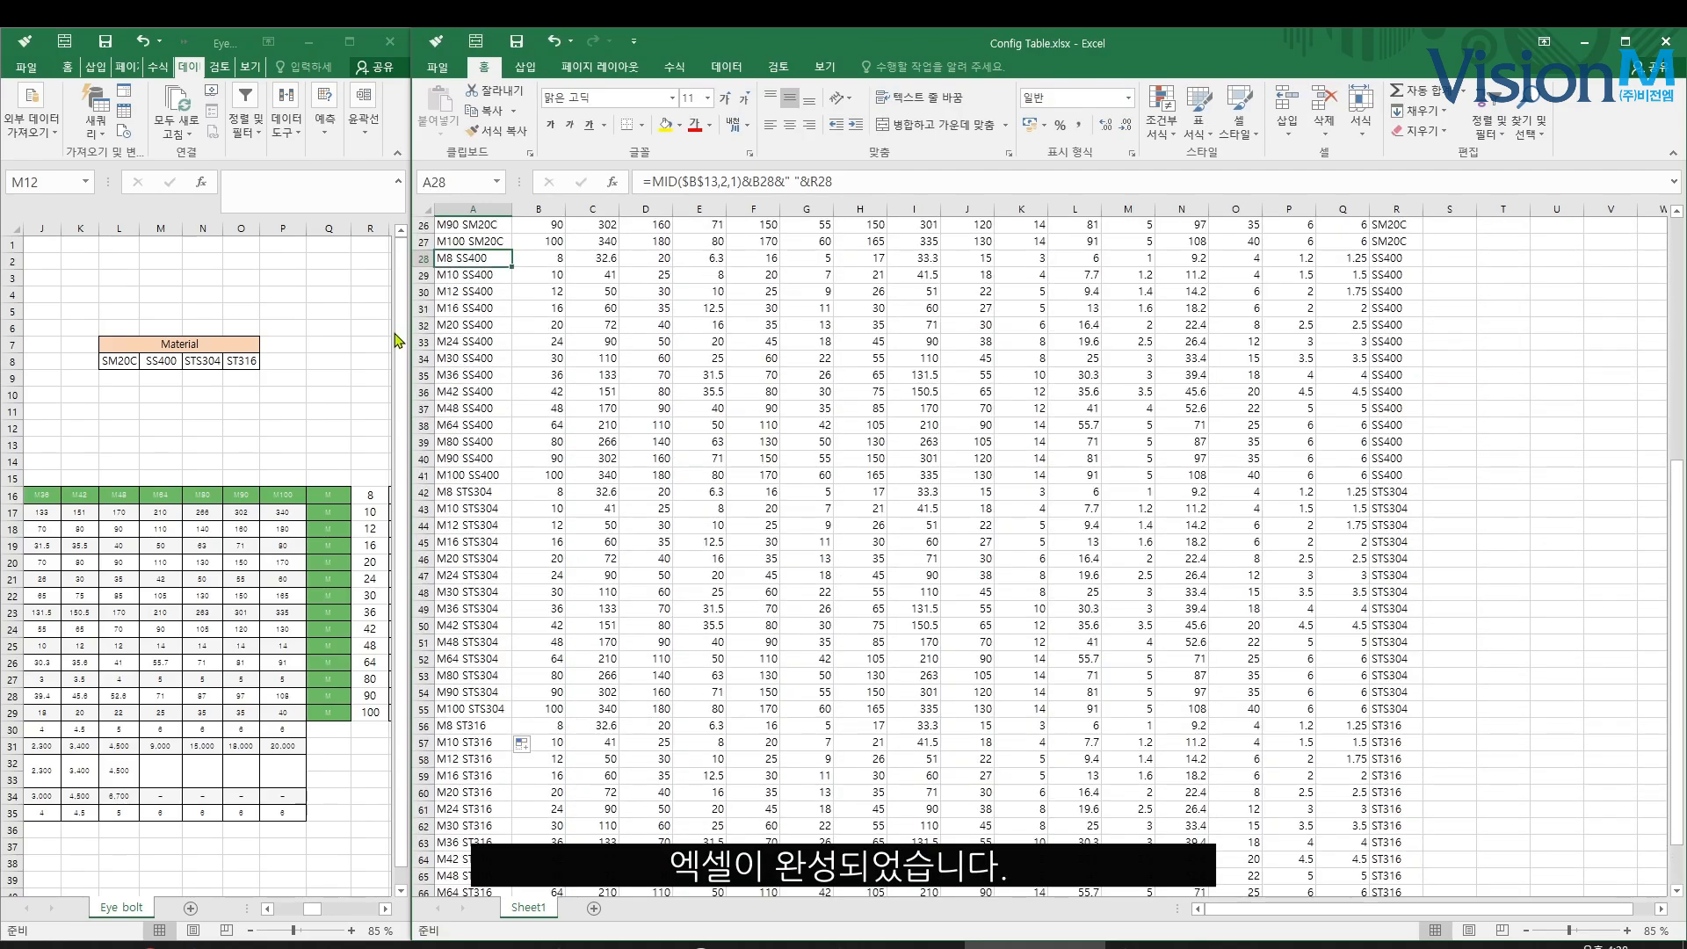
Minimize the Eye Bolt source workbook and shrink the Config Table window to sit beside the ZW3D table settings
click(344, 361)
click(309, 43)
click(381, 695)
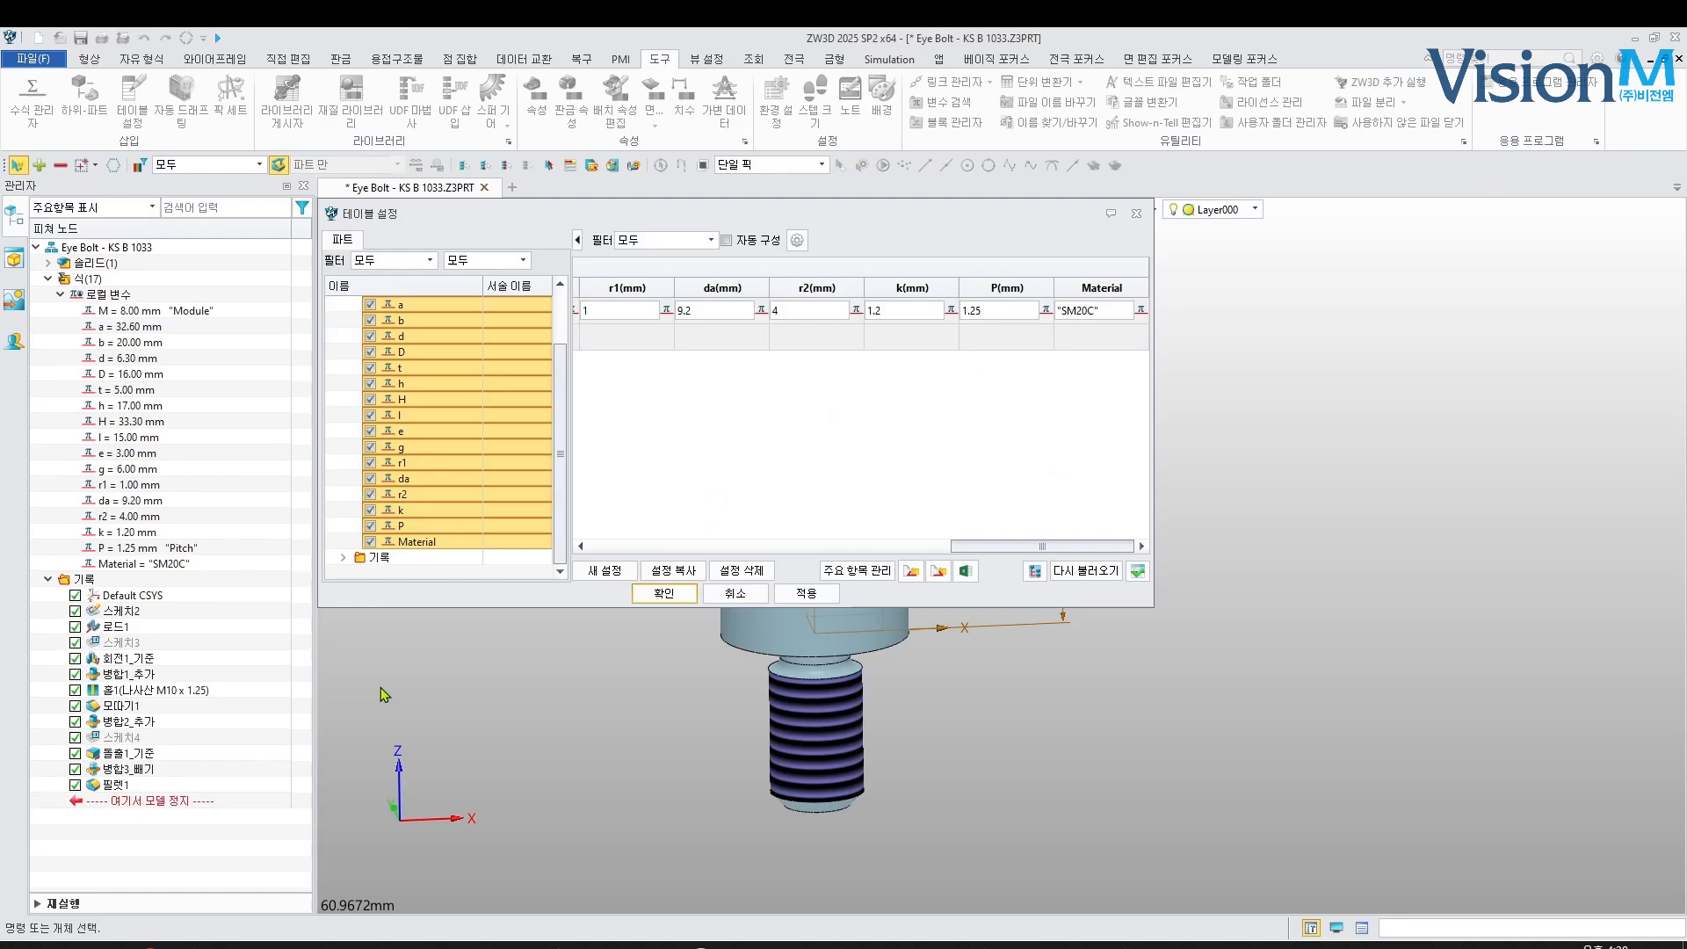
click(1034, 944)
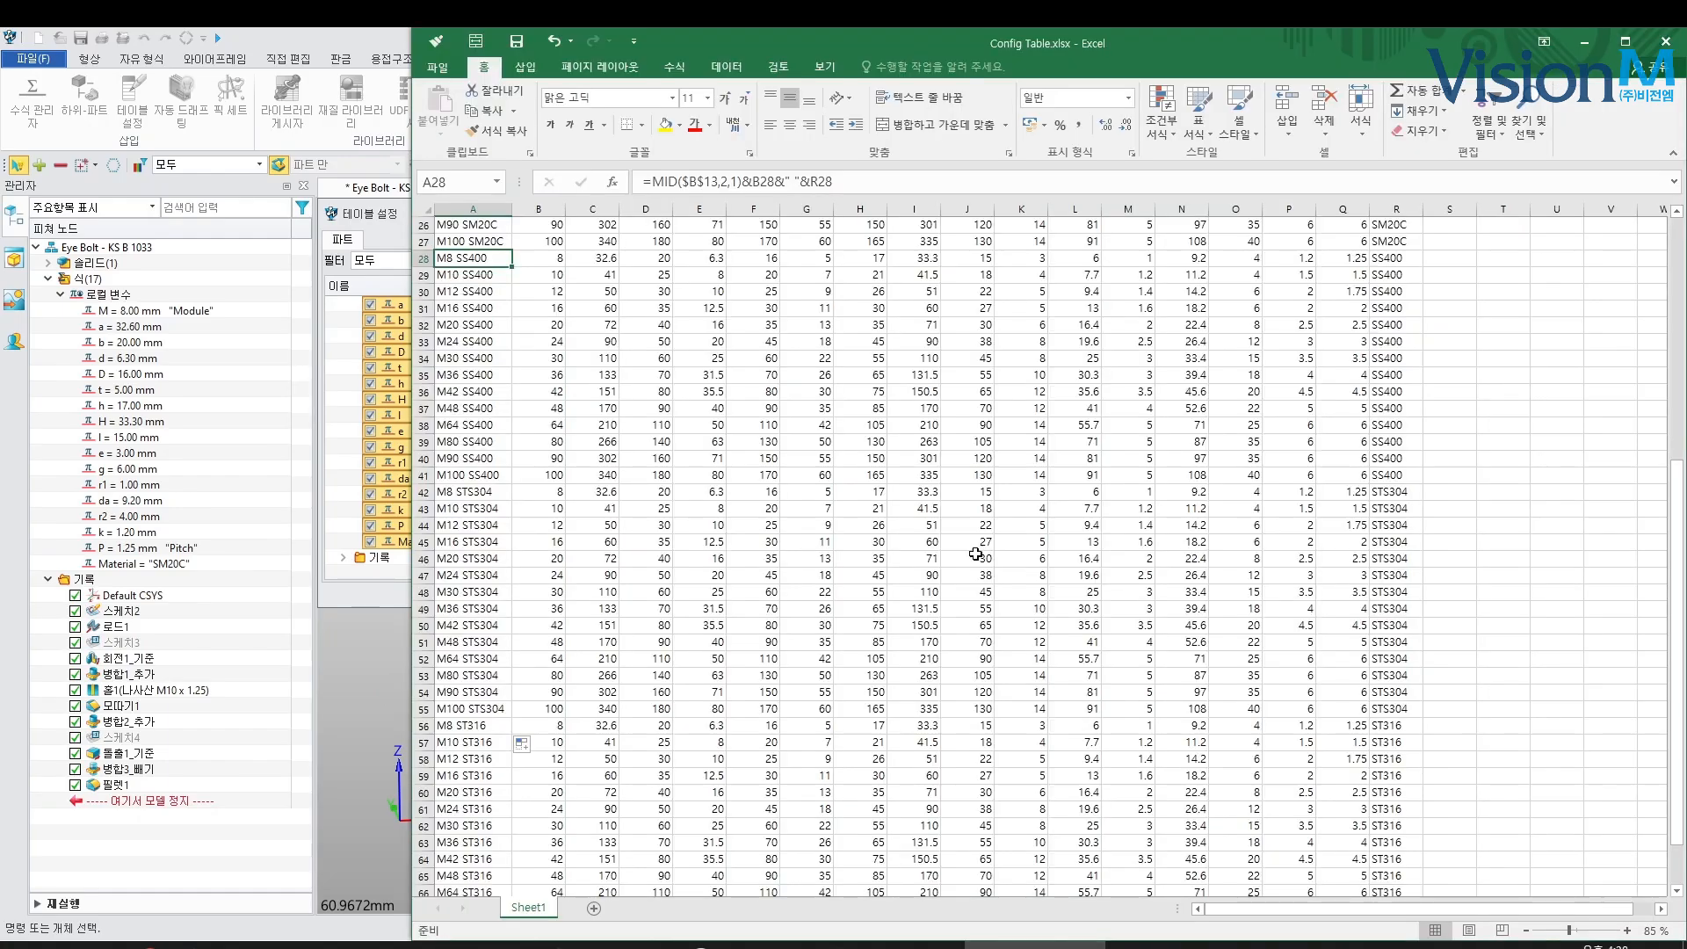
drag(410, 935, 1164, 862)
click(1278, 496)
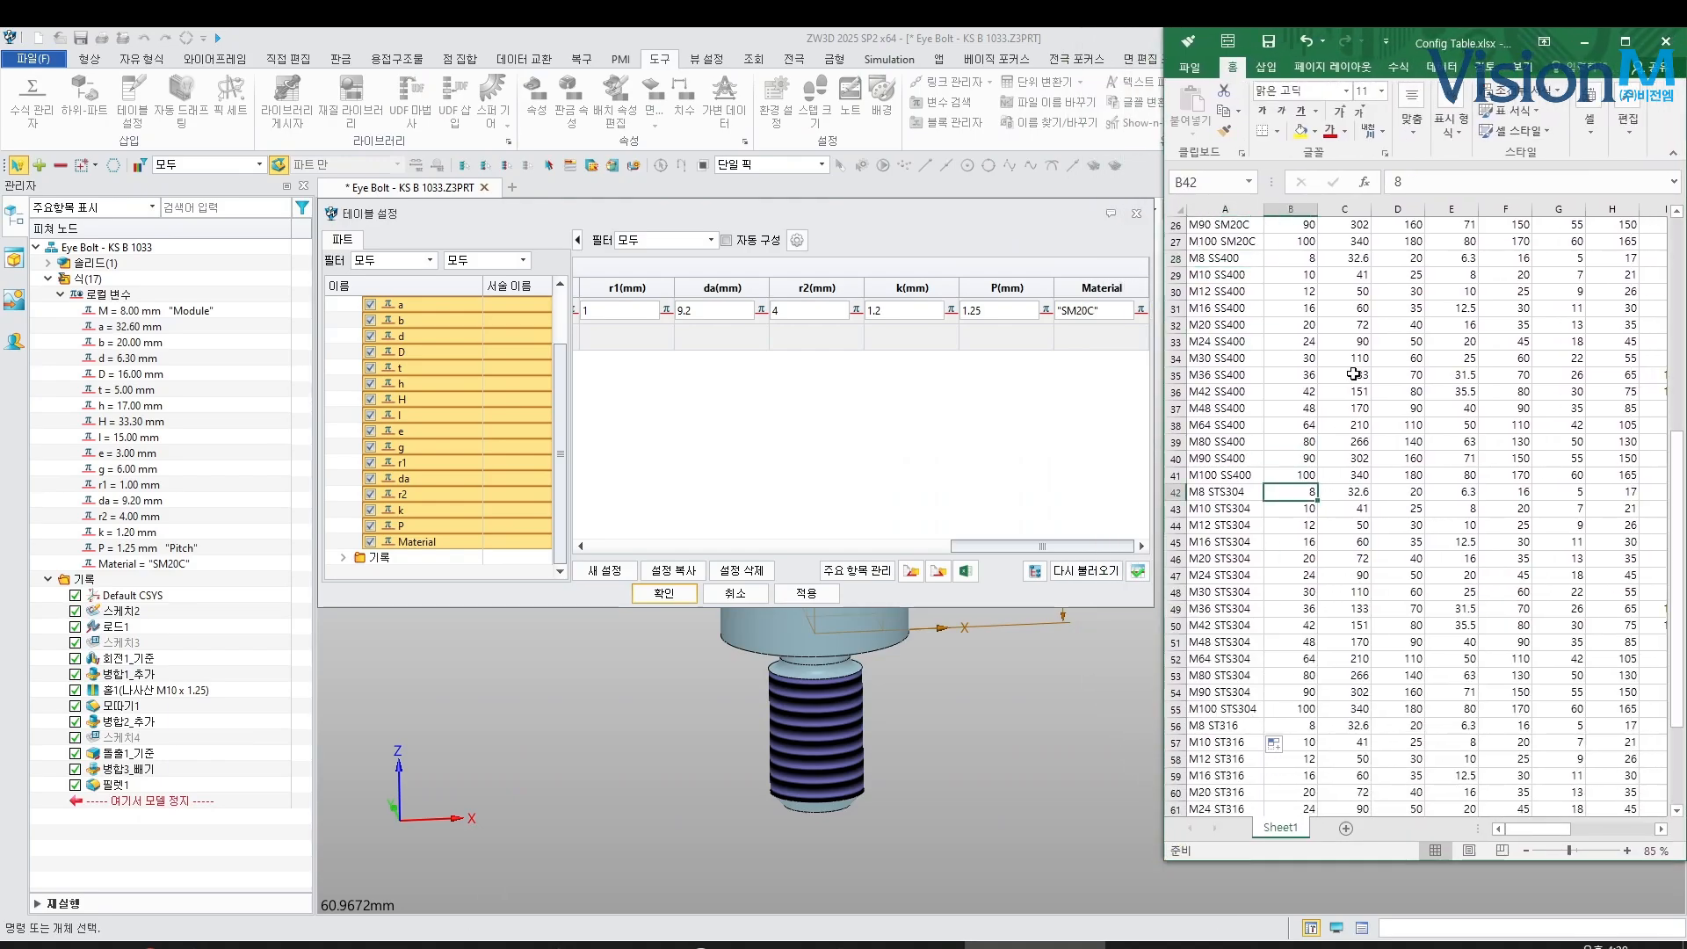
Save Config Table.xlsx to load its configurations into the ZW3D table settings and compare the two tables
click(1279, 46)
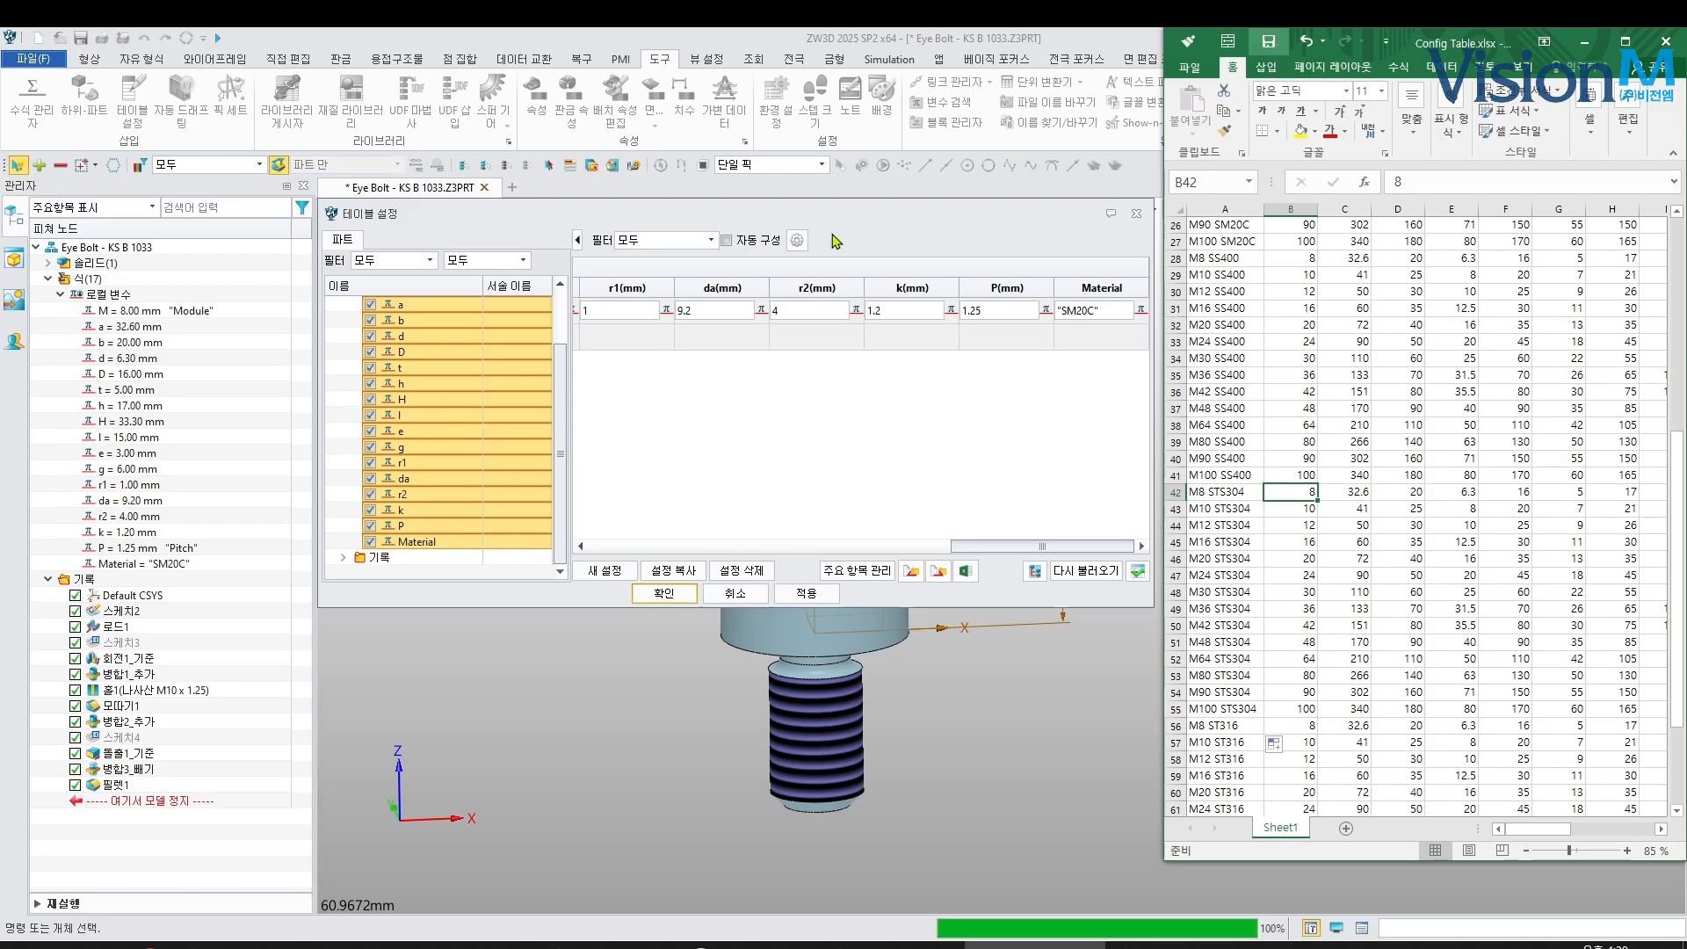
mouse_move(750, 548)
mouse_down()
mouse_move(1057, 550)
mouse_move(735, 554)
mouse_up()
drag(1144, 495, 1139, 290)
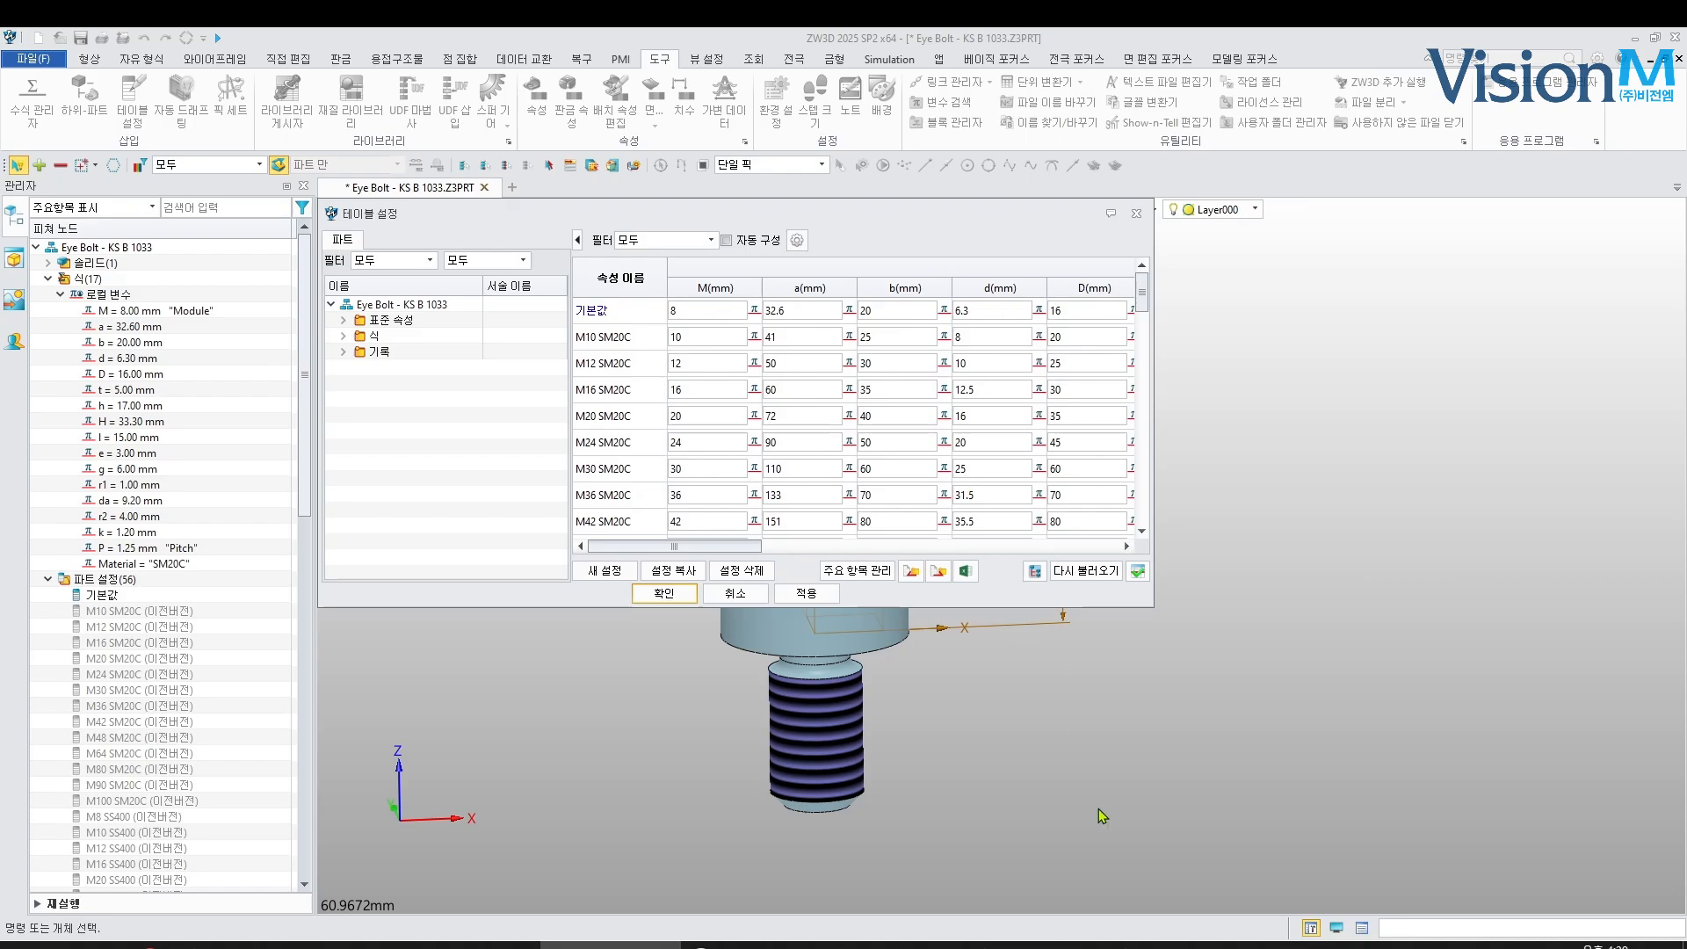
click(1034, 944)
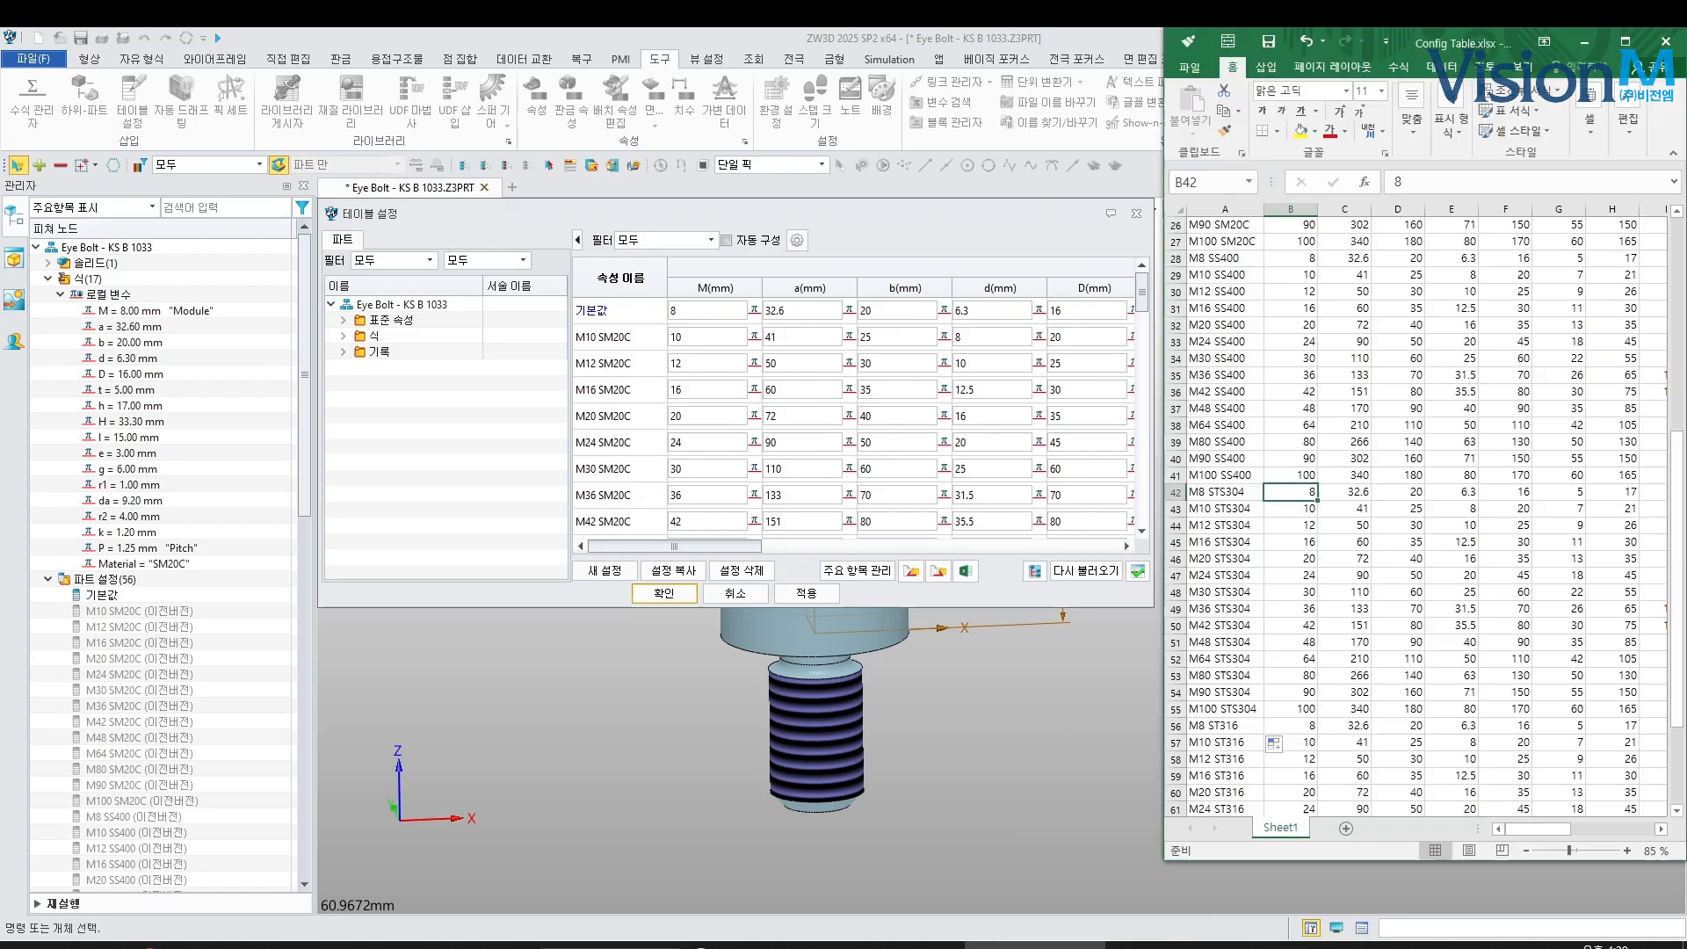
click(1356, 598)
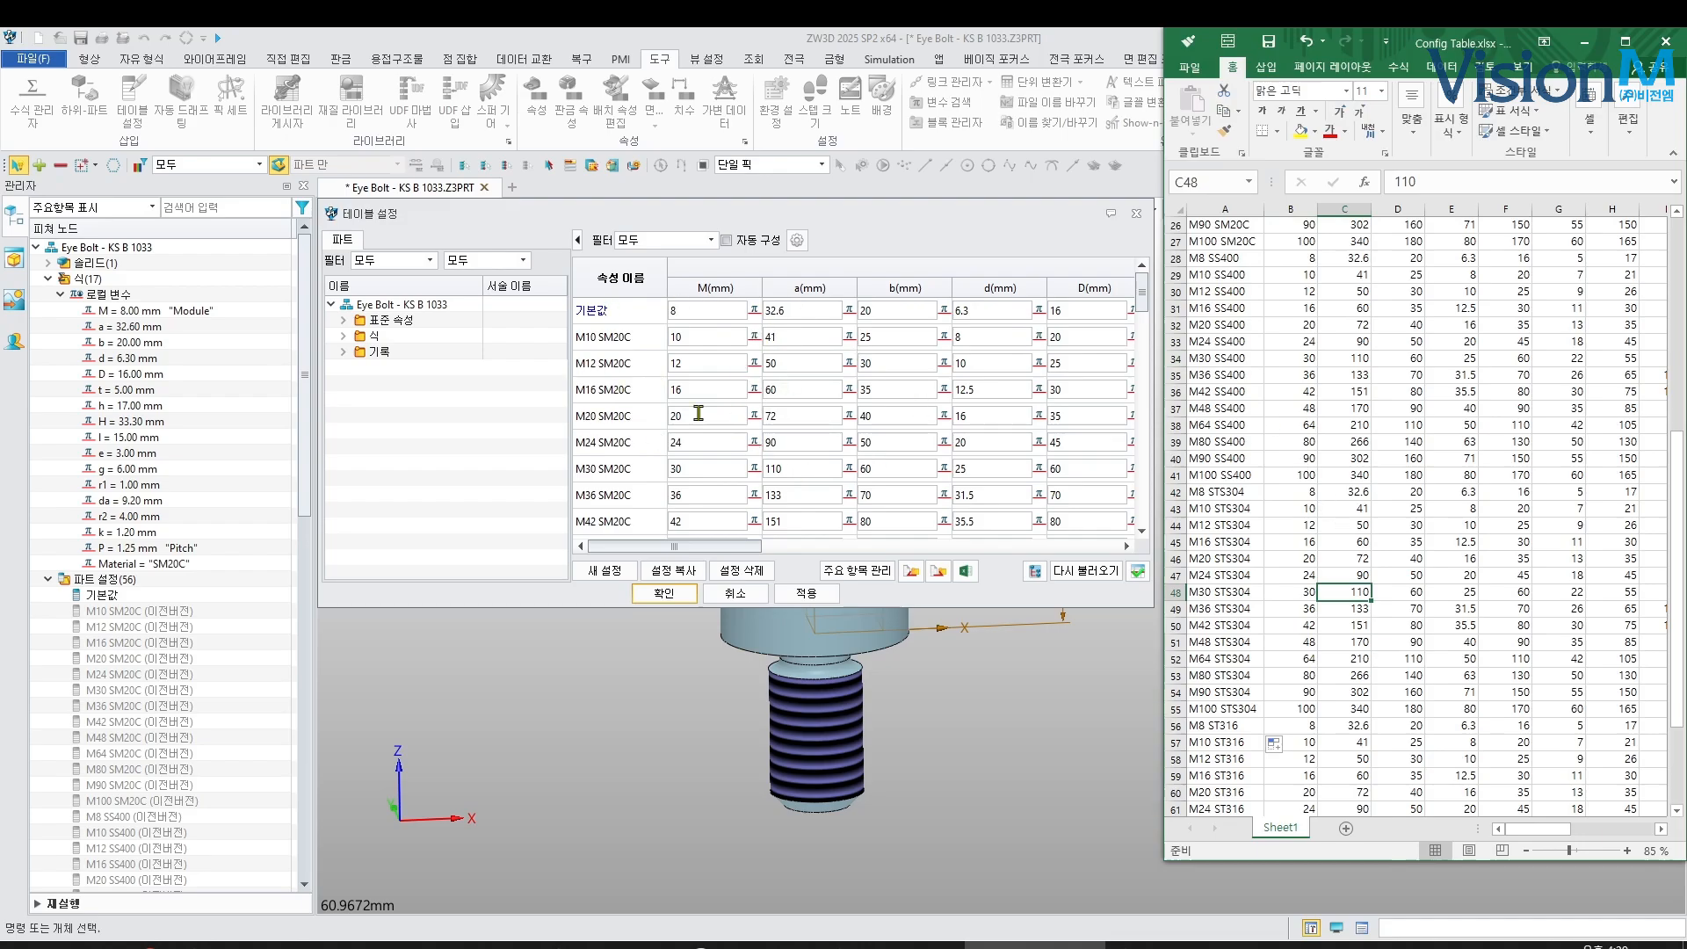
Rename the default configuration in the table settings to M8 SM20C and apply the change
click(622, 336)
click(622, 336)
key(ctrl+c)
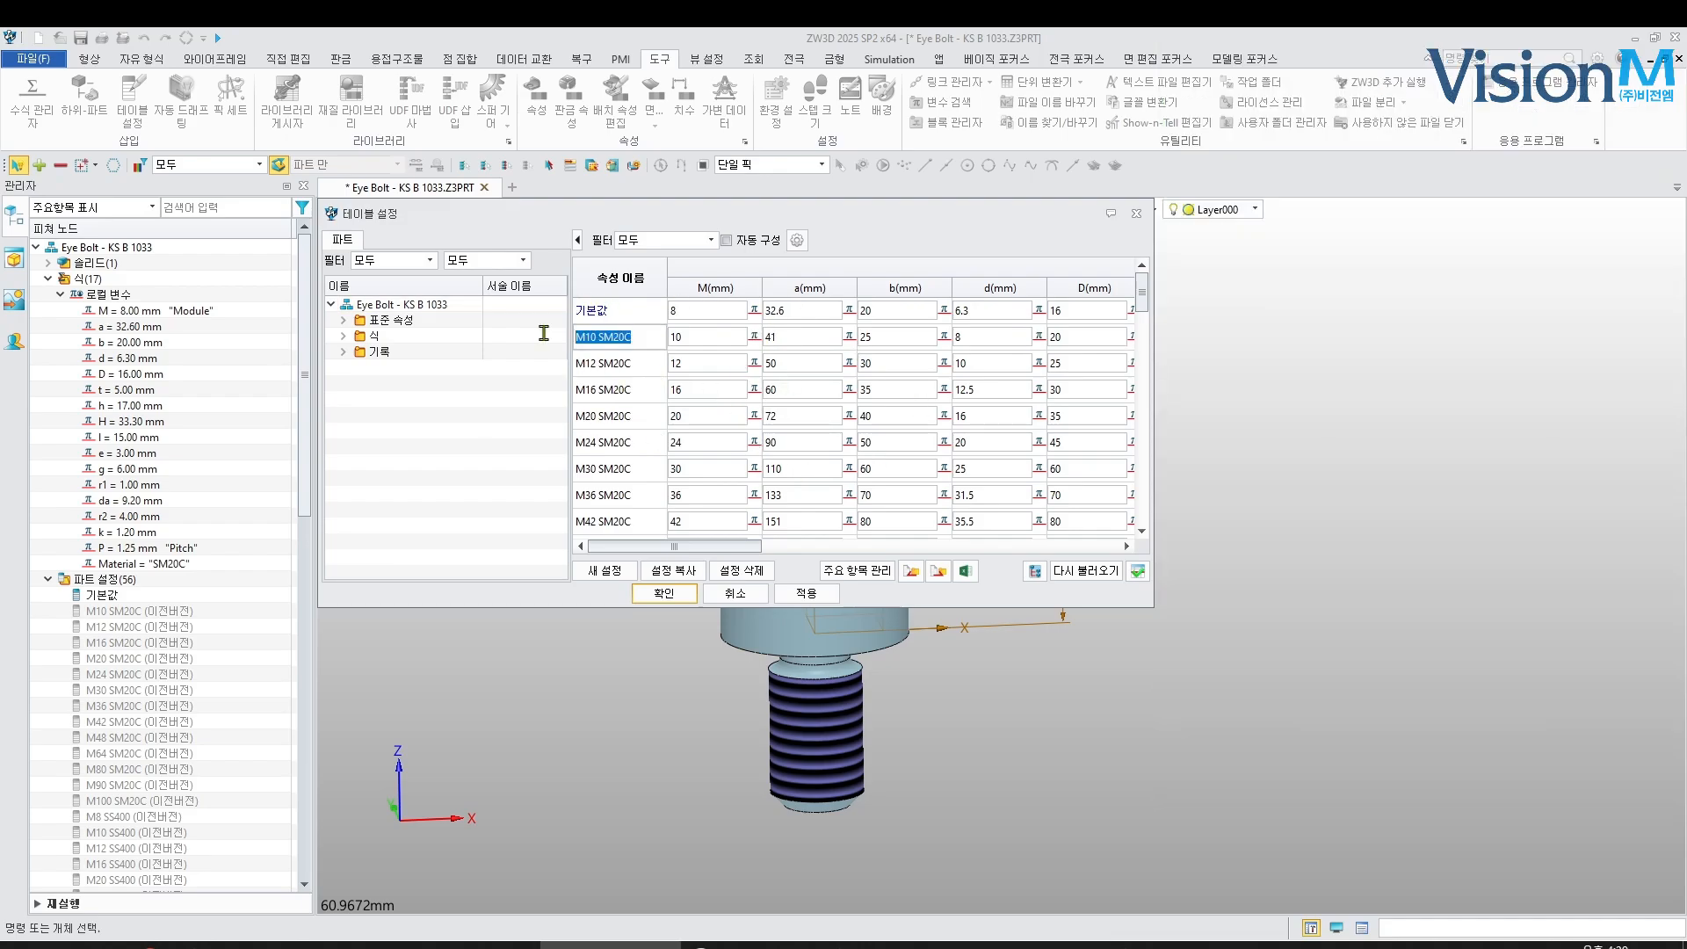
double_click(614, 312)
drag(612, 312, 564, 312)
key(ctrl+v)
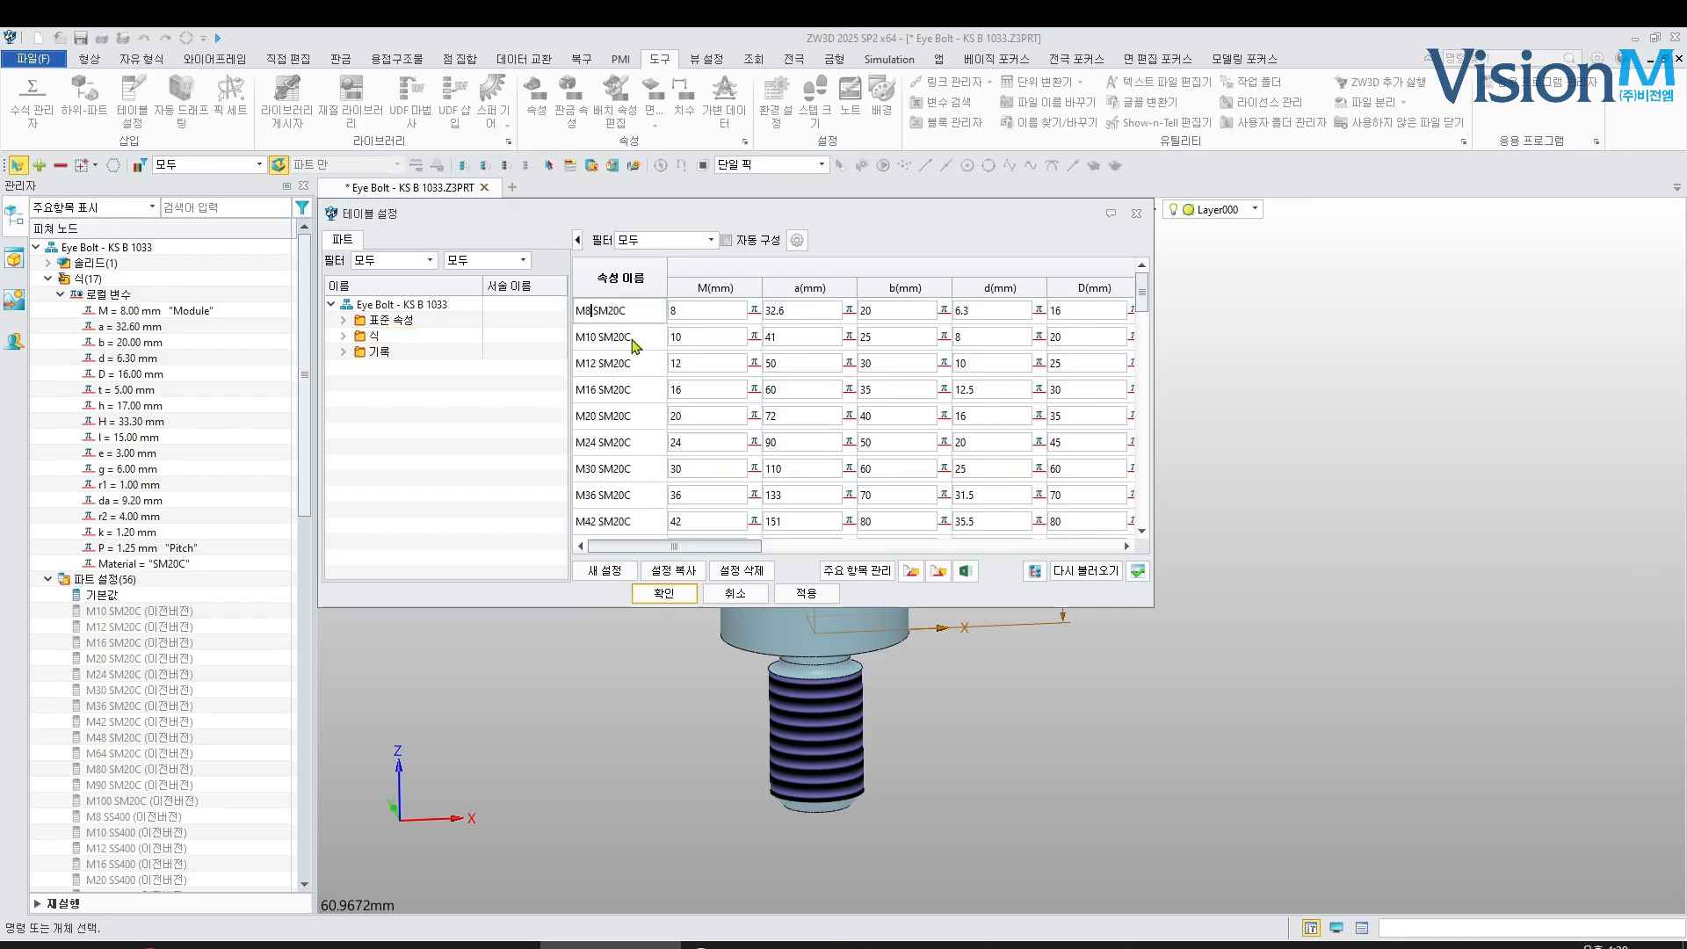
click(535, 474)
click(797, 593)
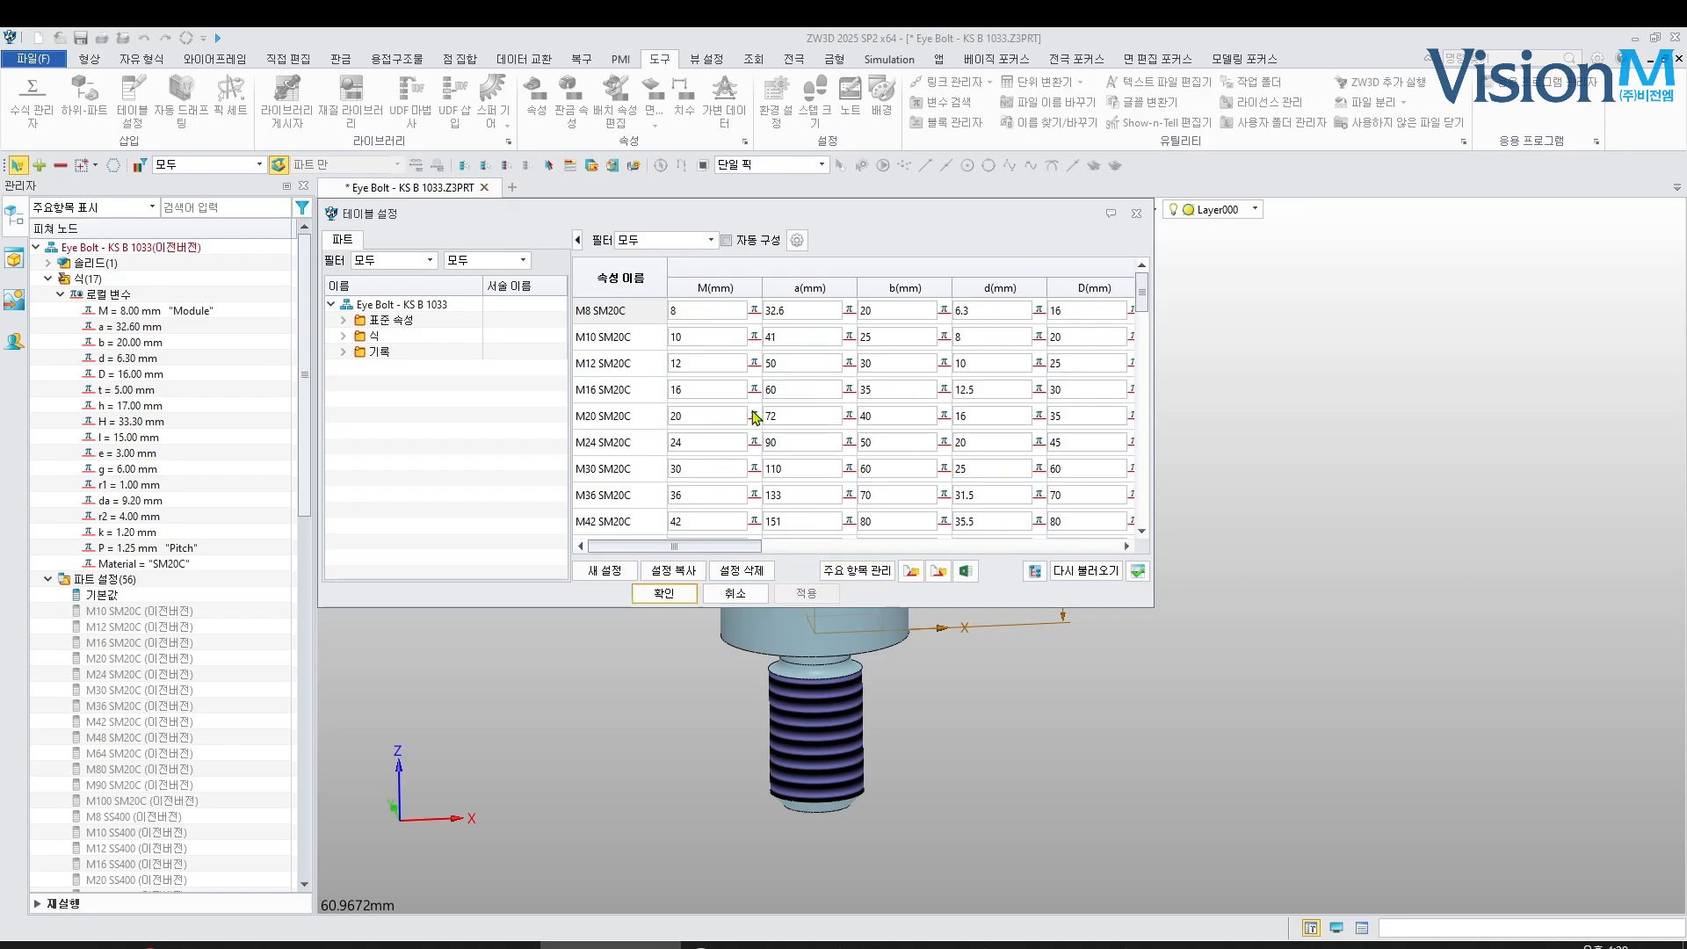
Close the table settings and activate the M10 SM20C part configuration
scroll(225, 513, down, 7)
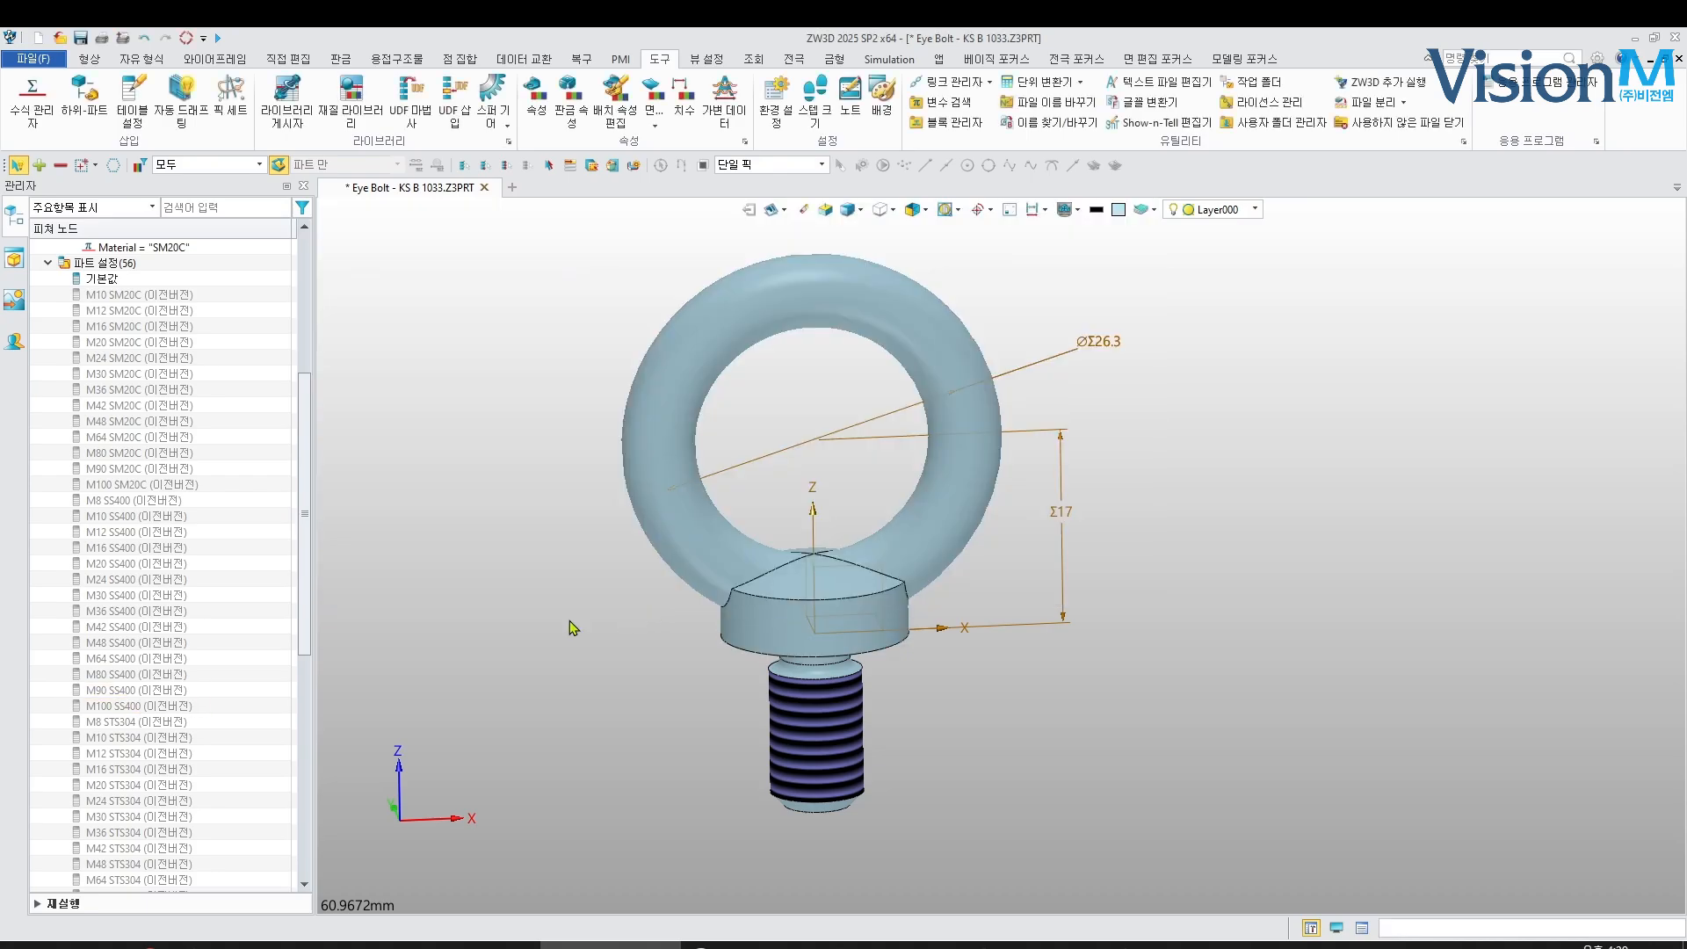
scroll(132, 465, up, 1)
click(123, 312)
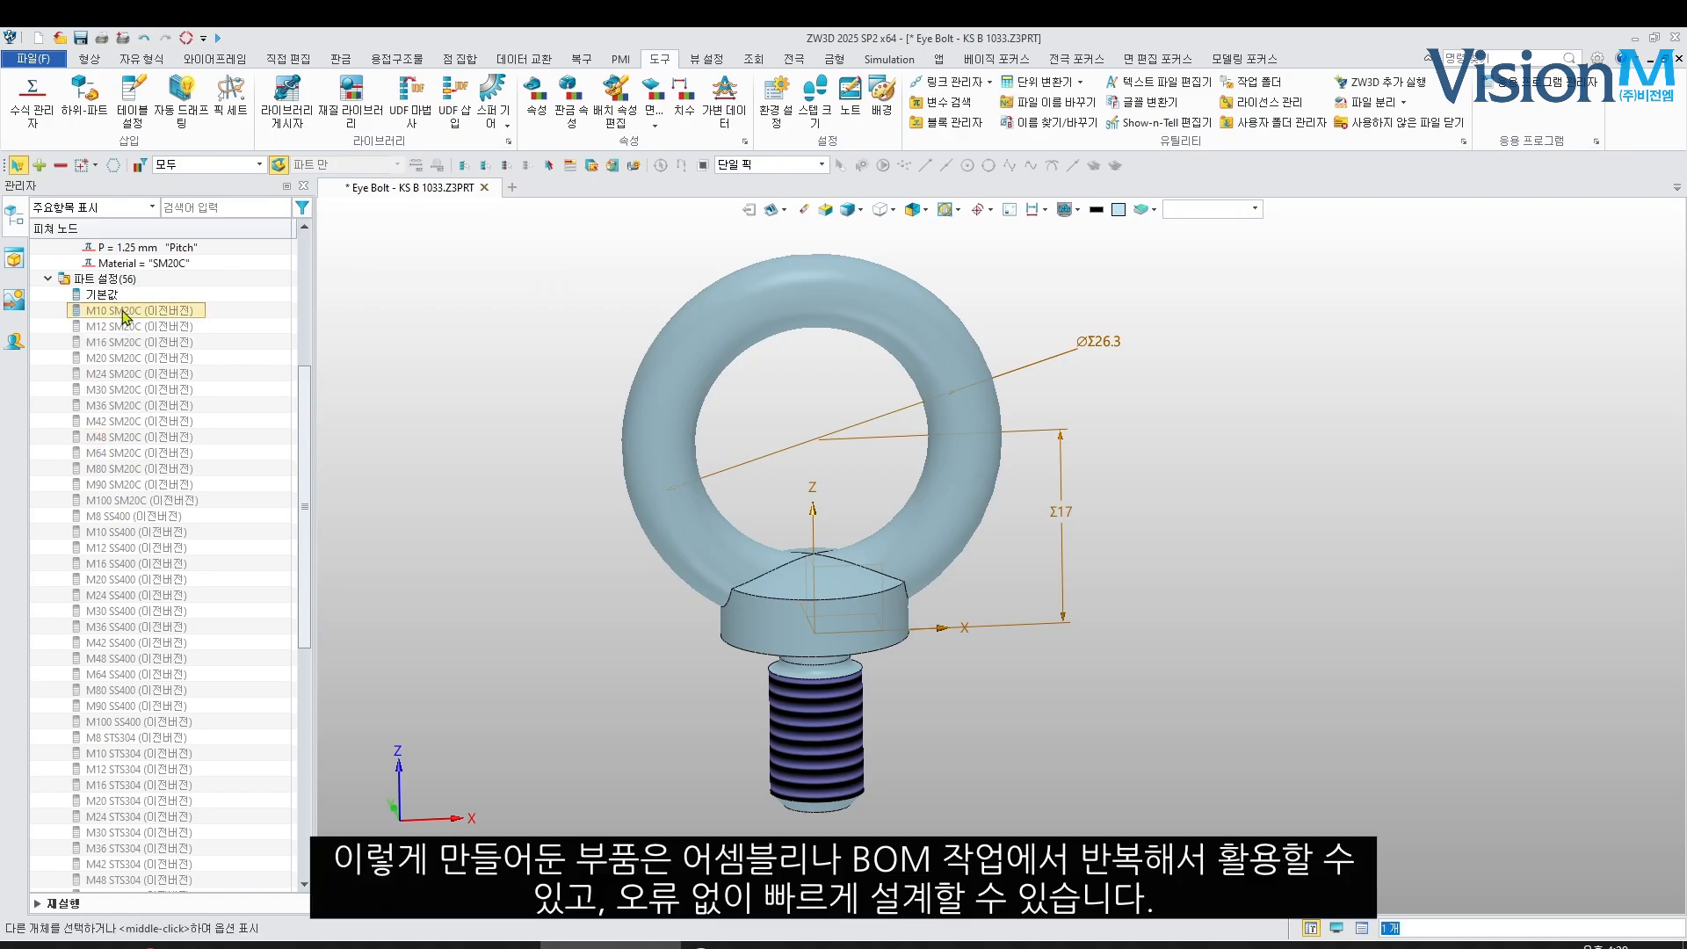
click(176, 326)
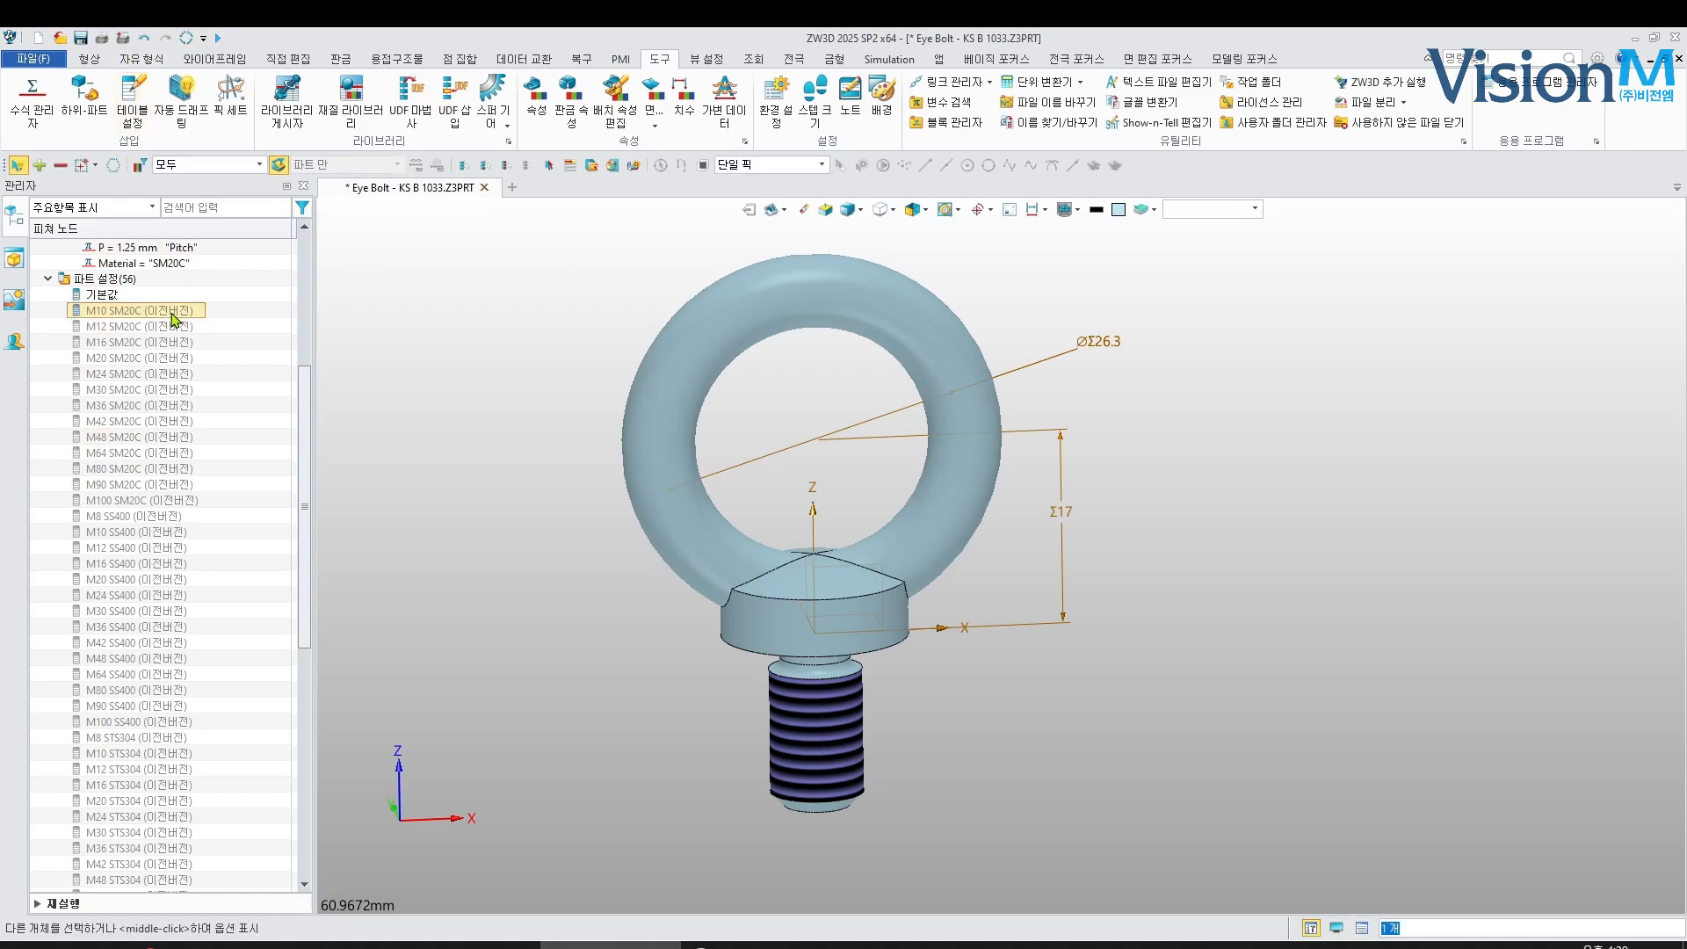
double_click(173, 312)
scroll(815, 590, down, 3)
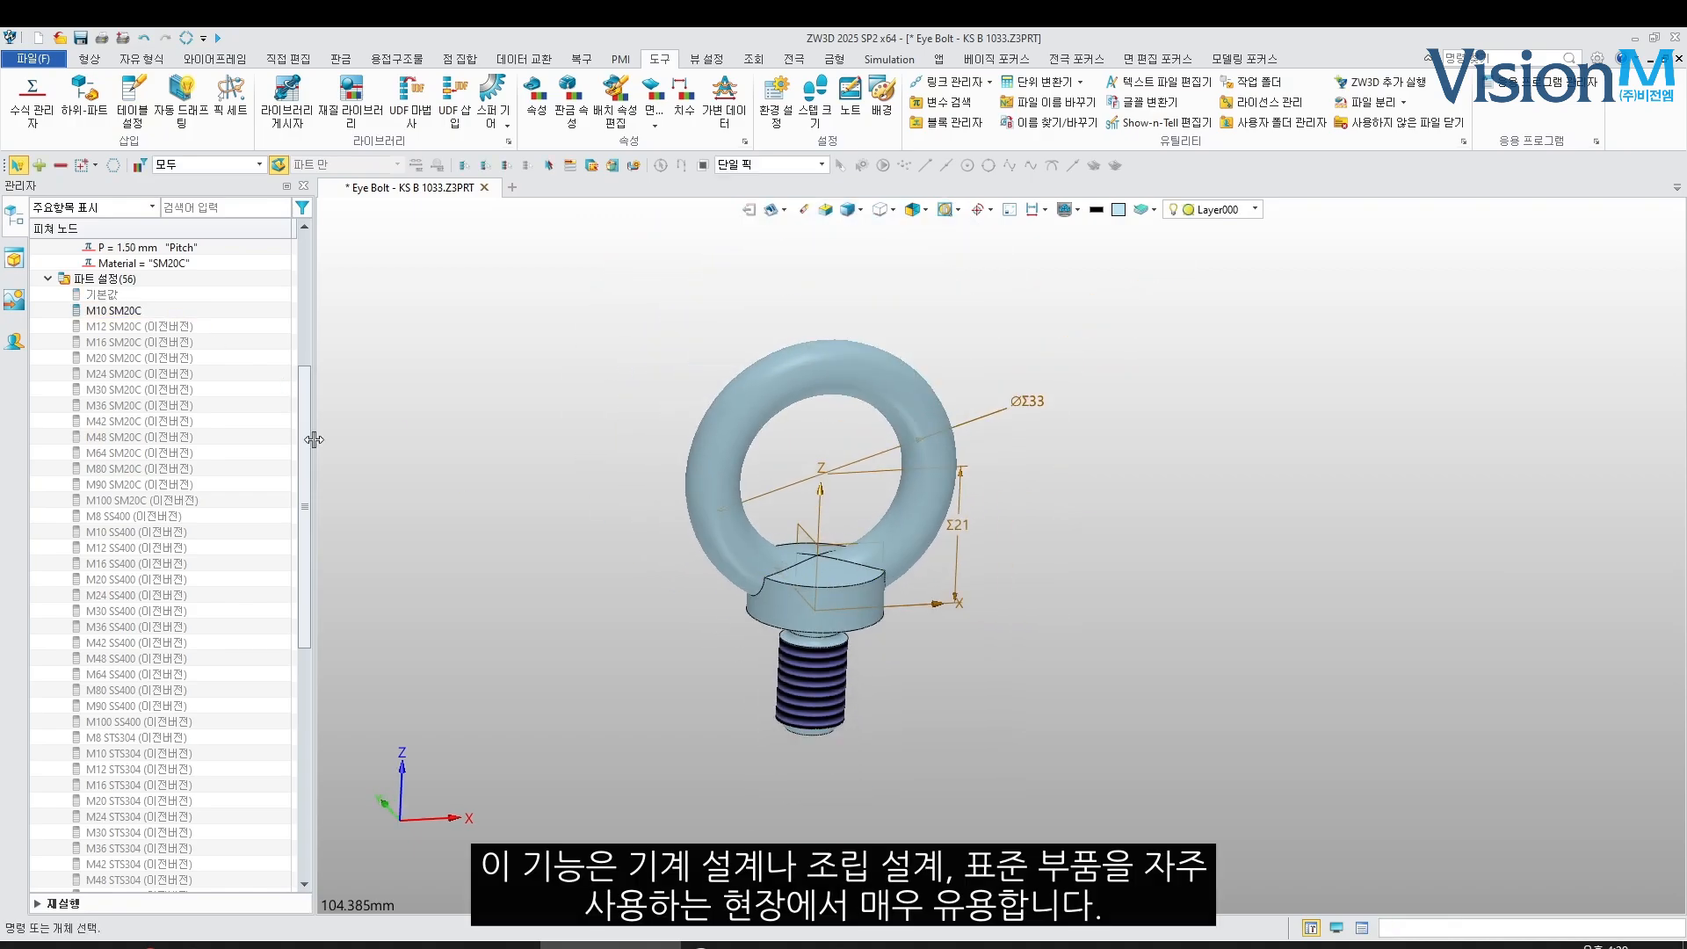
Activate the M16, M20, M24 and M30 SM20C configurations one after another to regenerate the eye bolt
double_click(158, 341)
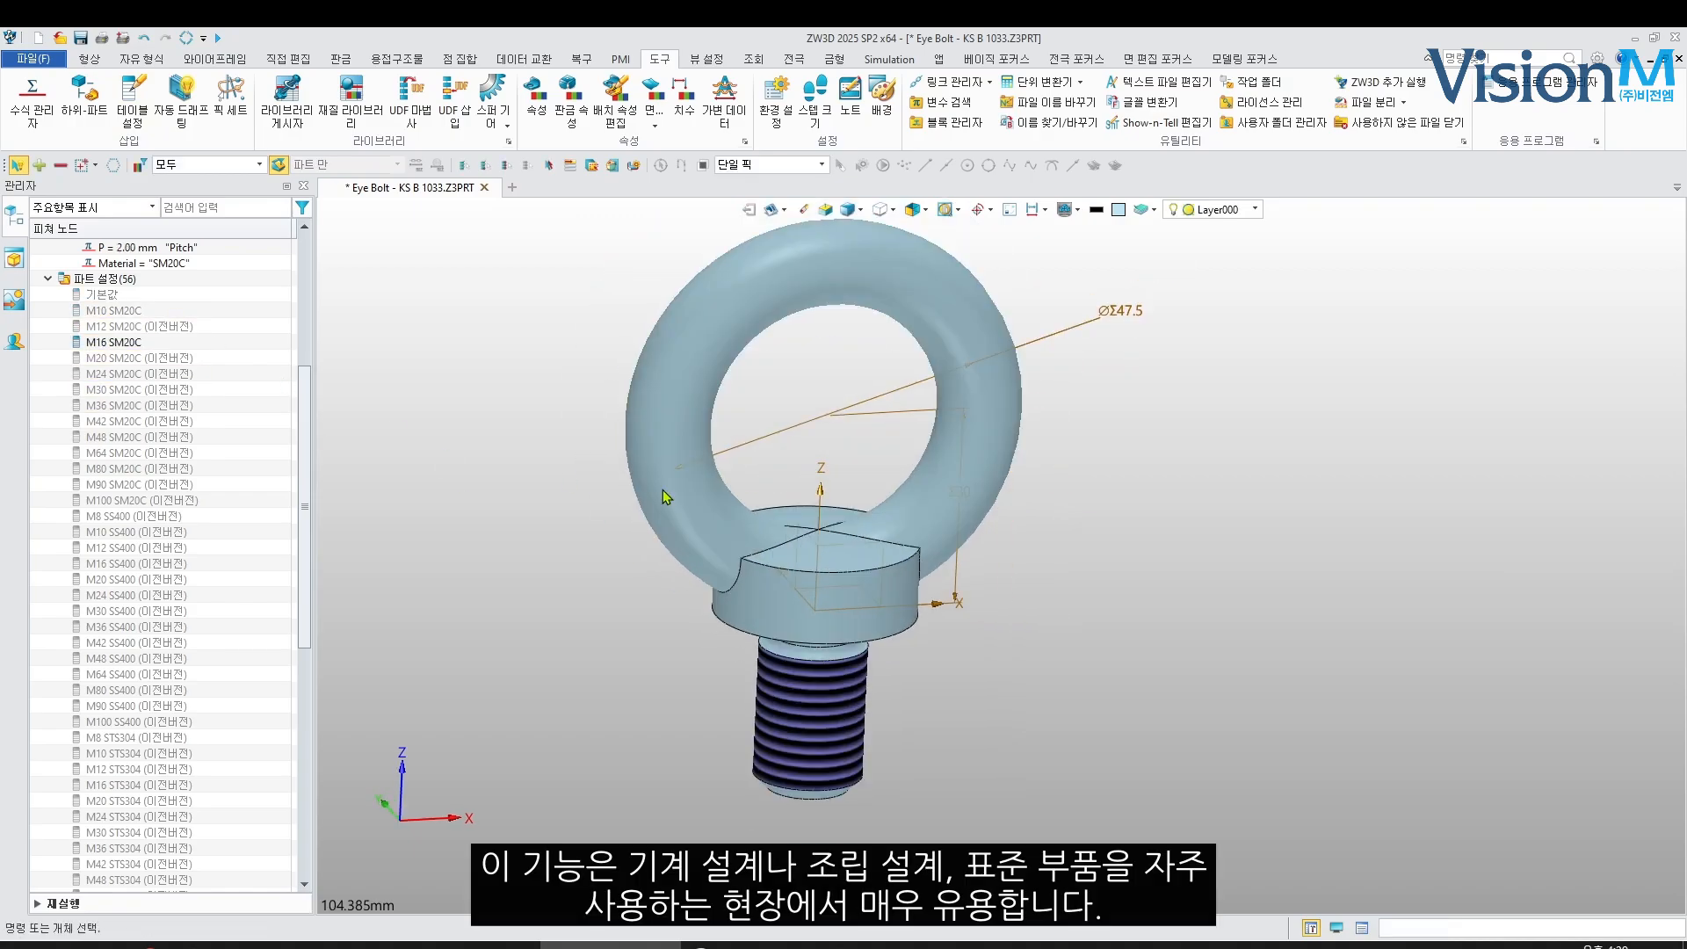
double_click(116, 358)
double_click(120, 373)
double_click(123, 389)
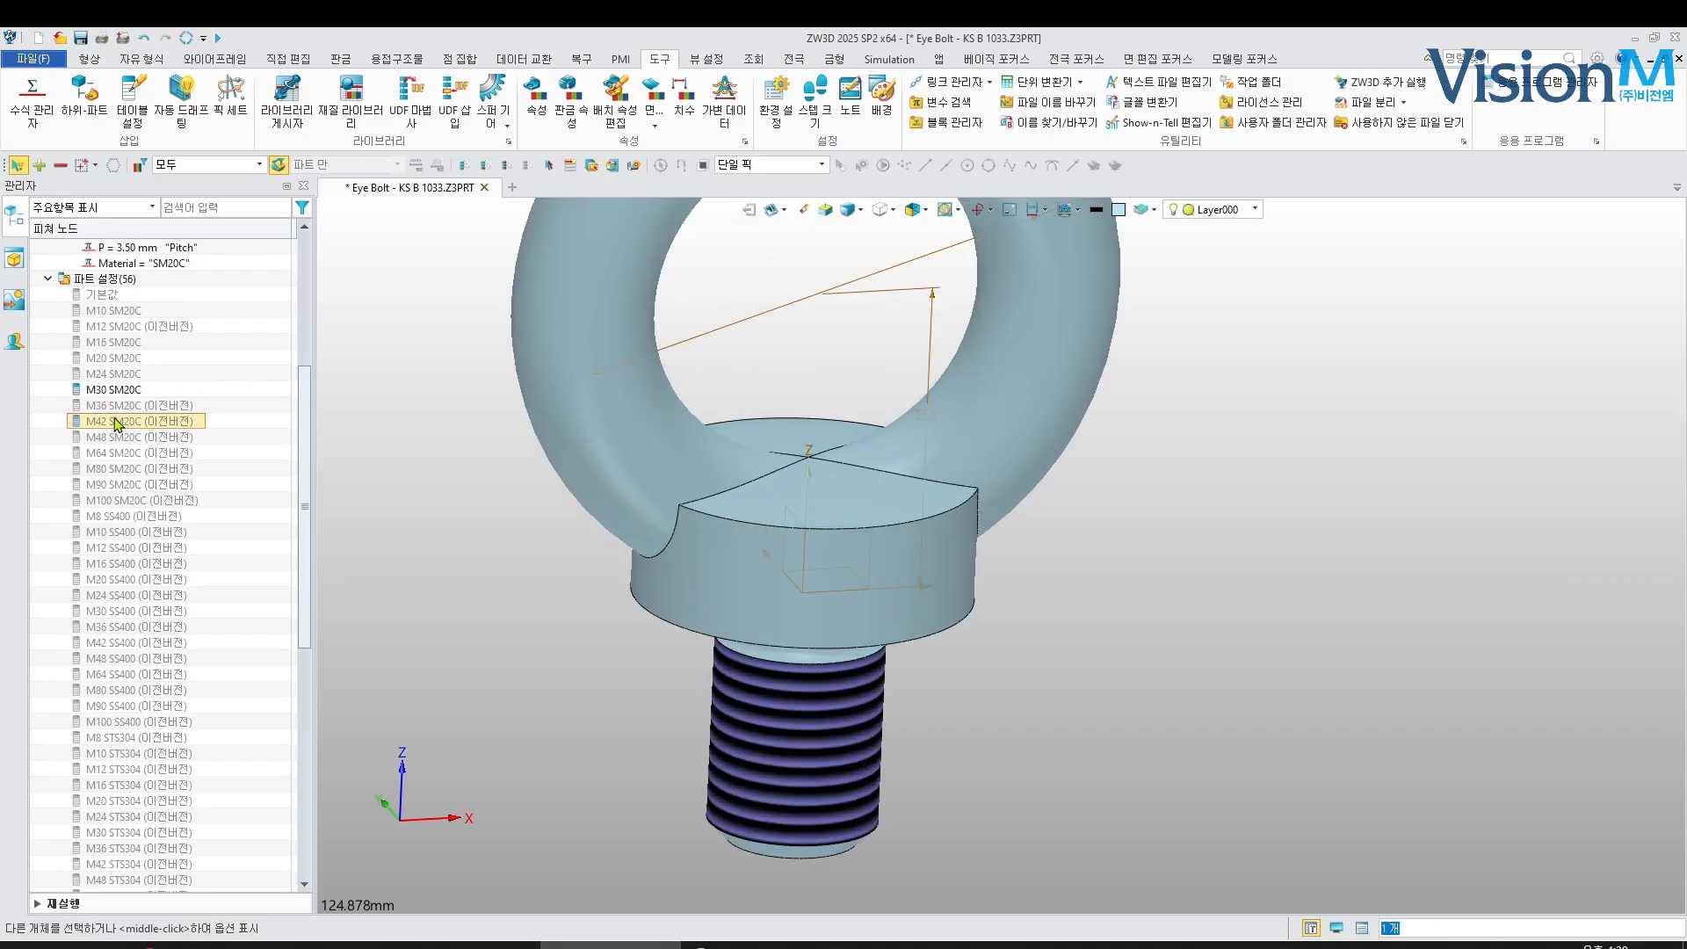
Activate the M42, M80 and M90 SM20C configurations in turn and fit the M90 eye bolt in view
double_click(117, 421)
double_click(111, 468)
double_click(113, 484)
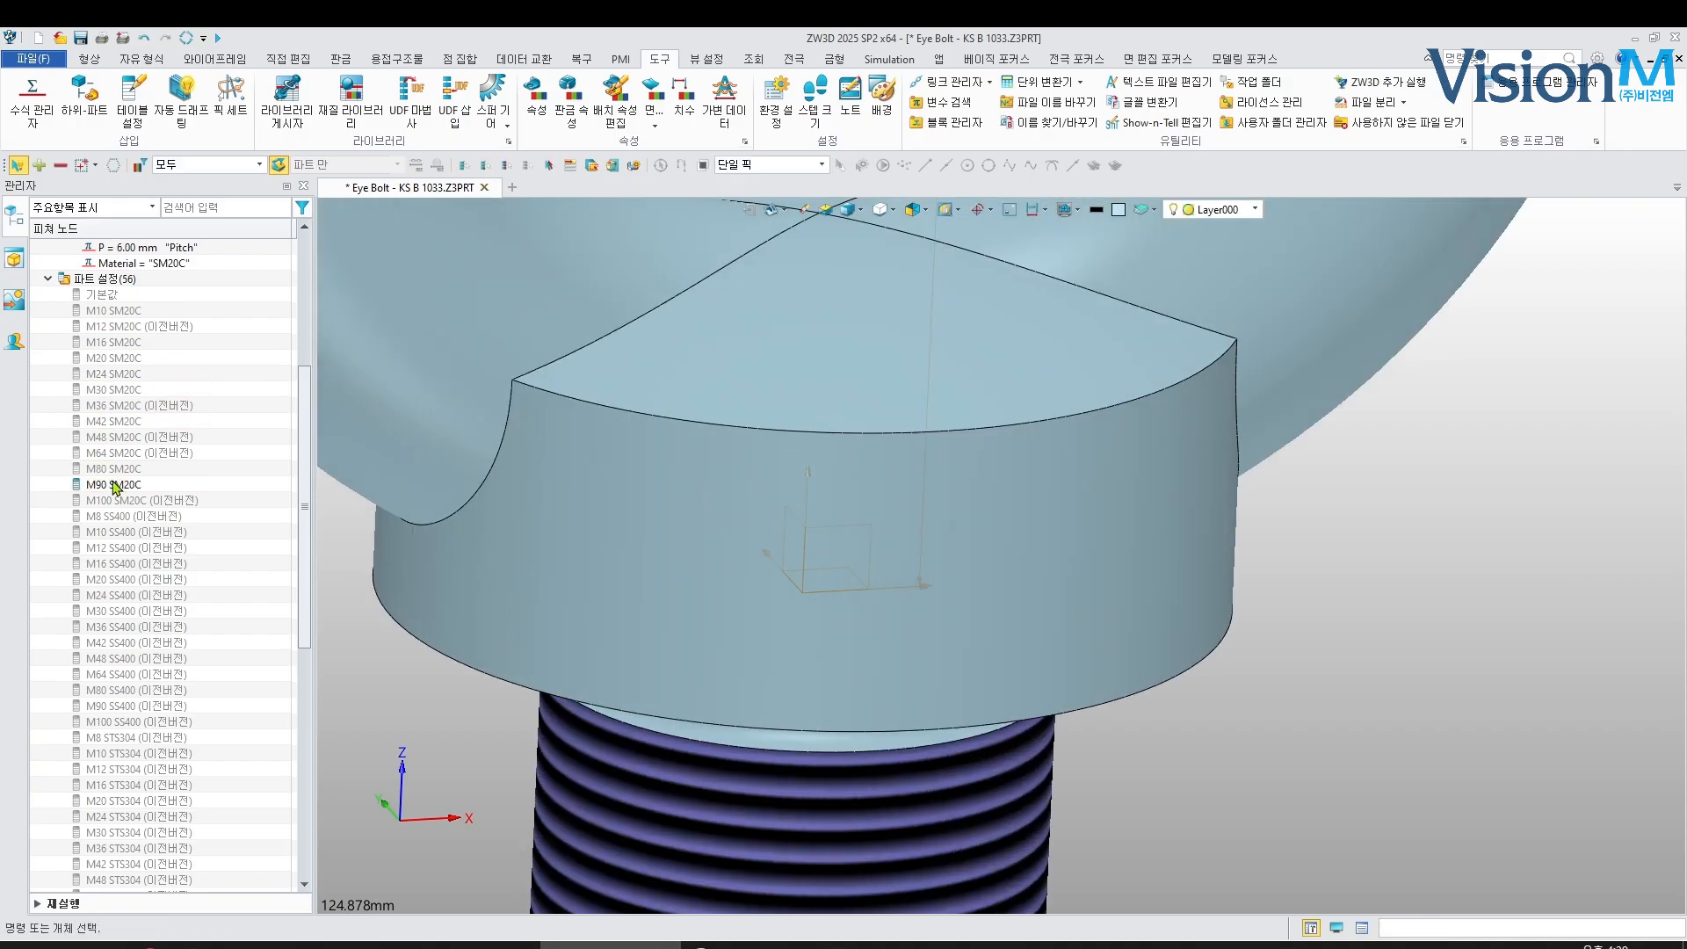
scroll(615, 554, down, 4)
scroll(637, 556, down, 2)
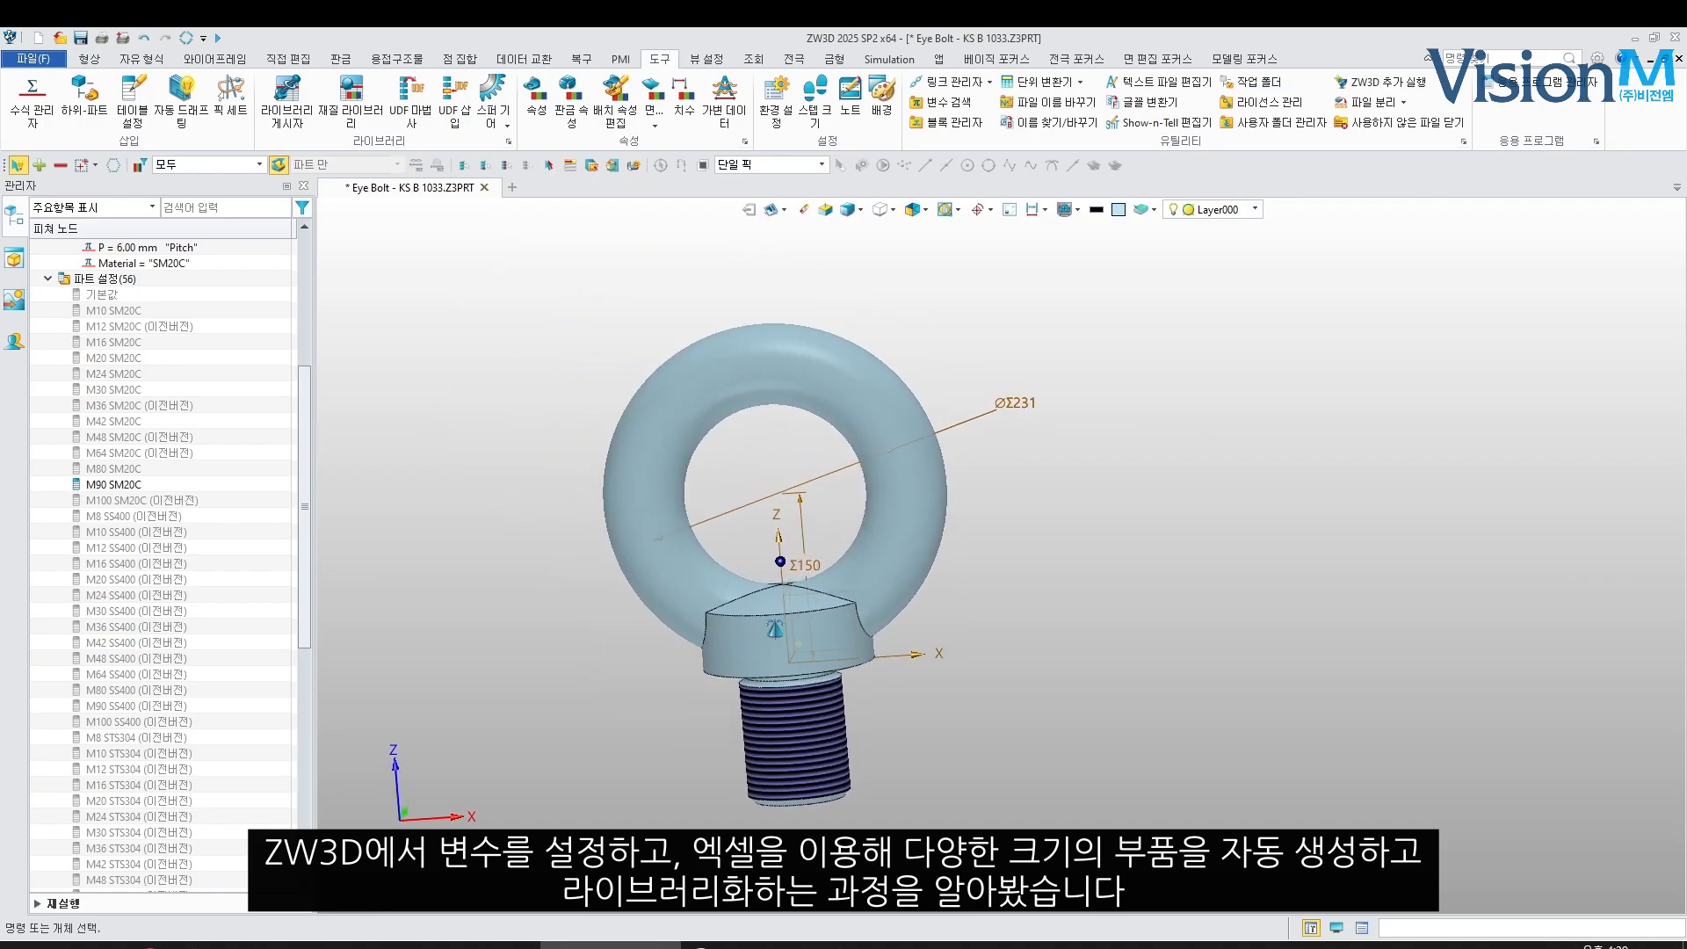